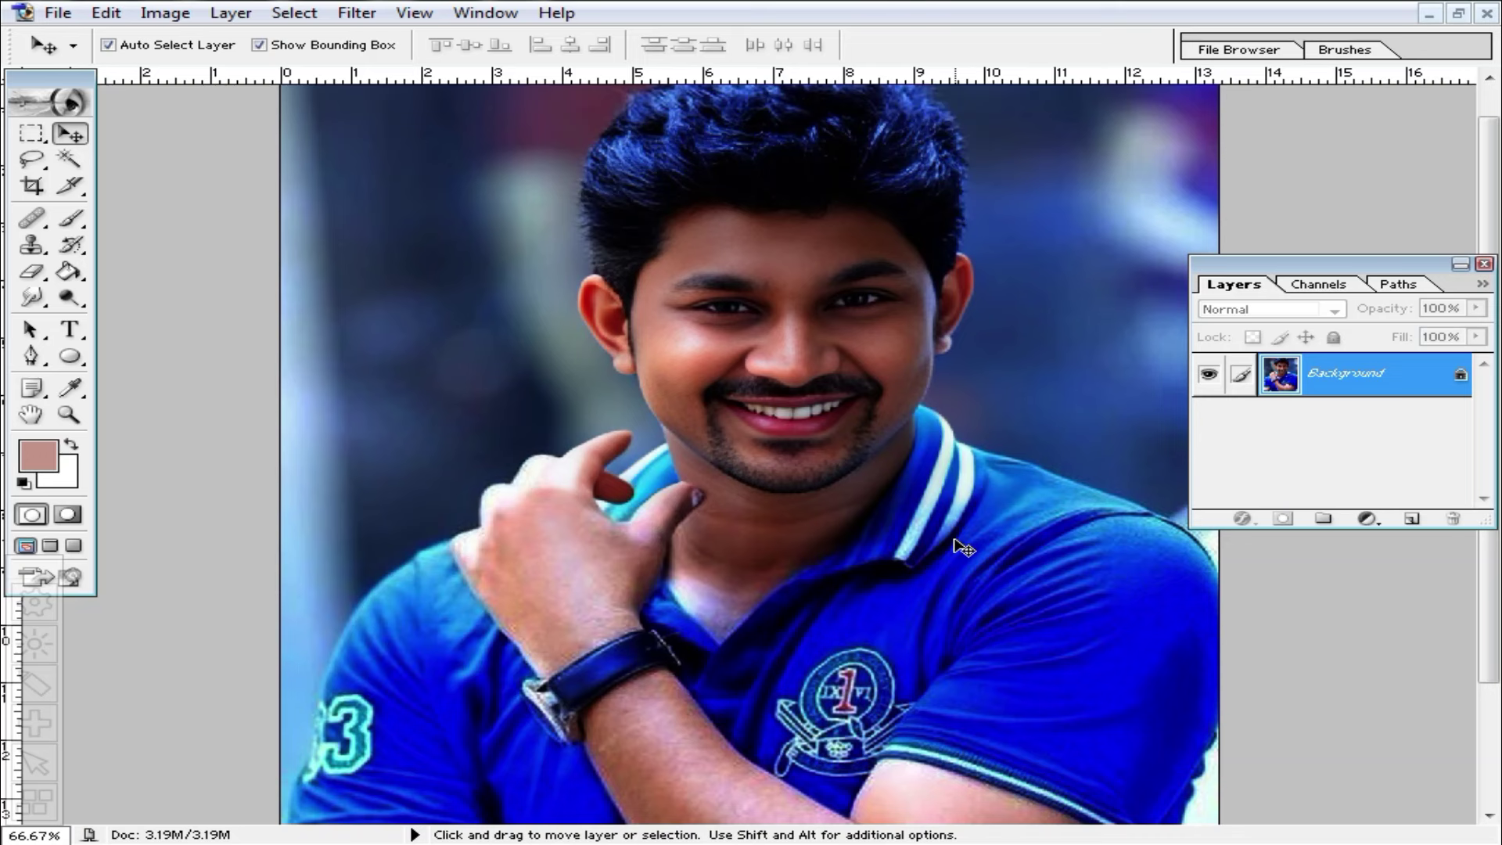
Step: Brighten the photo with Levels, settling the white input level at 104
scroll(964, 547, "up", 2)
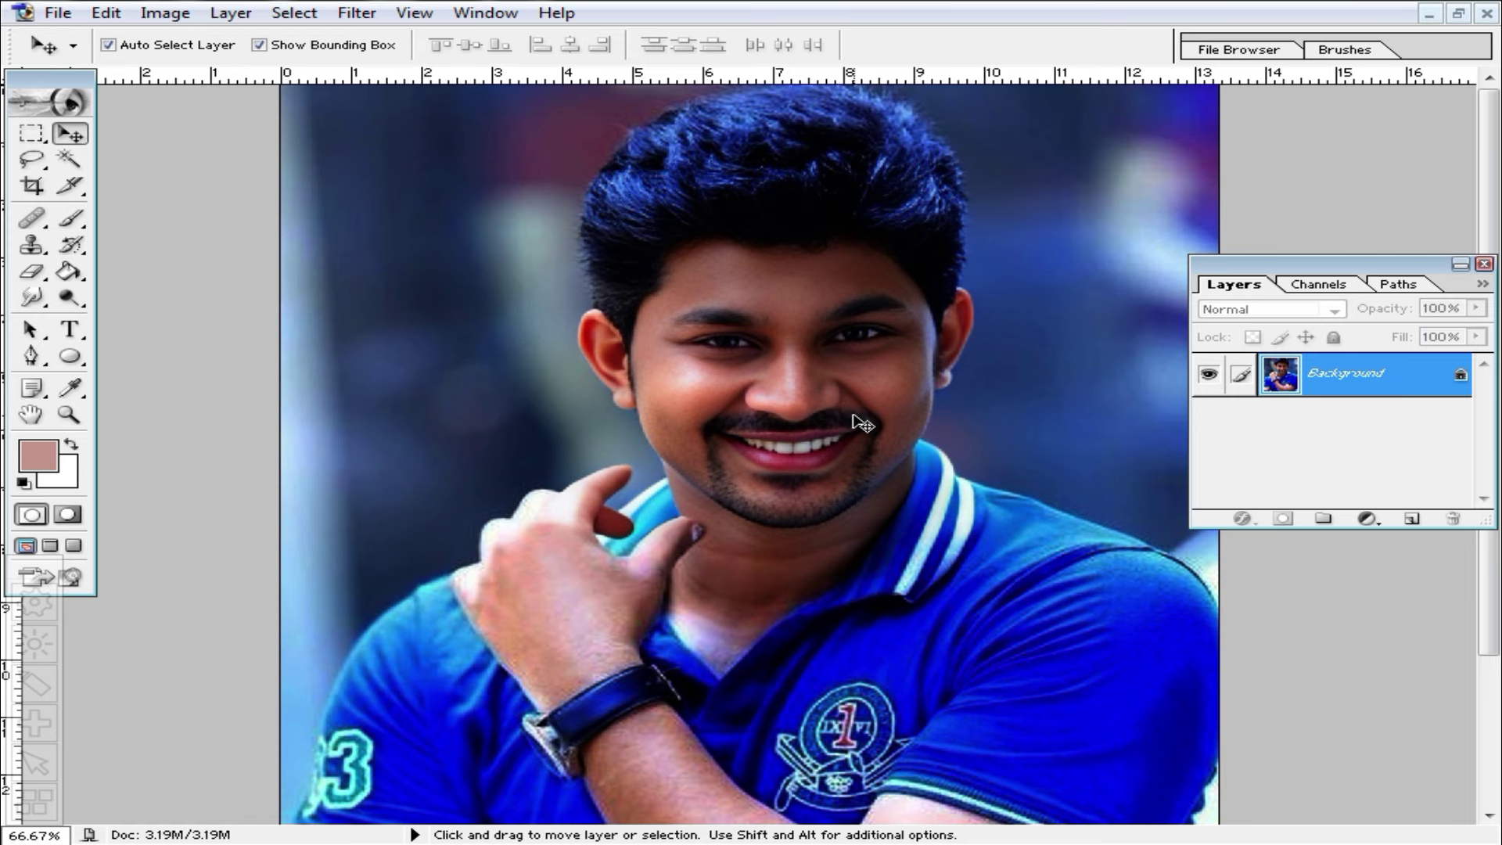
key("ctrl+l")
left_click_drag(1080, 321, 1197, 319)
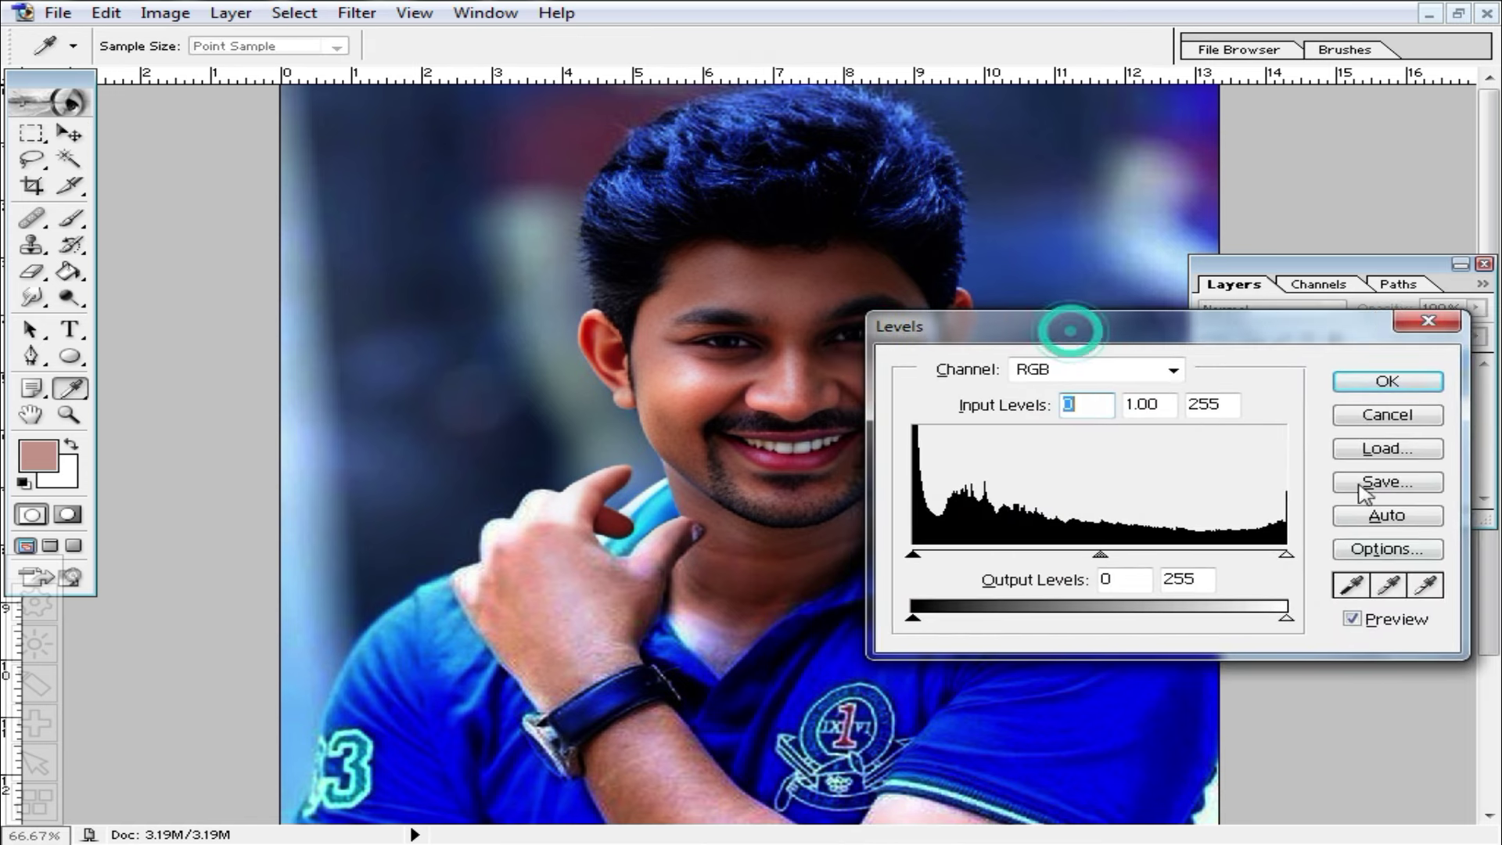
left_click_drag(1286, 556, 1033, 555)
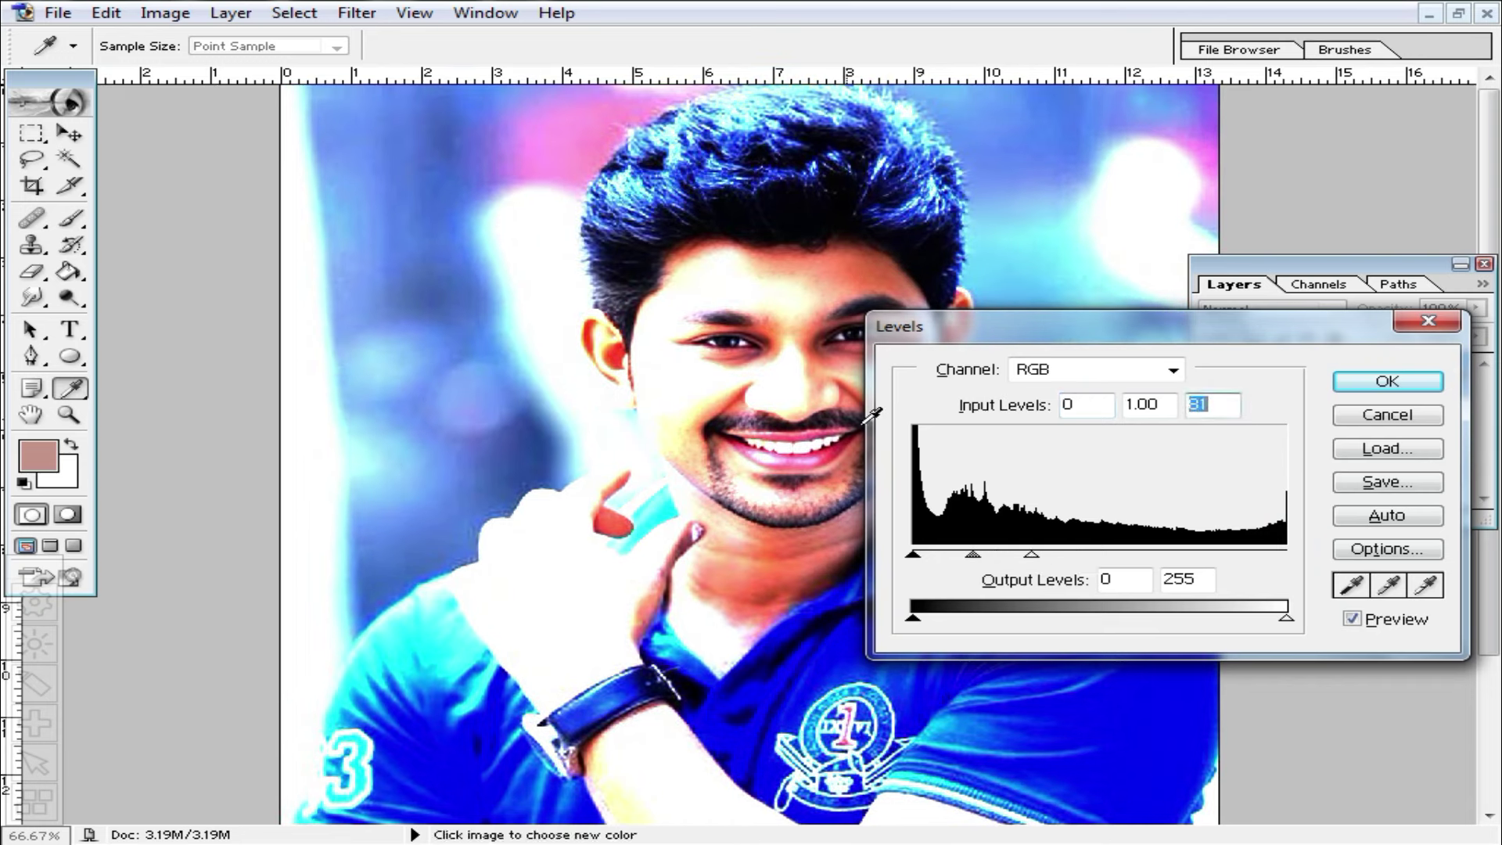
left_click_drag(1031, 556, 1066, 555)
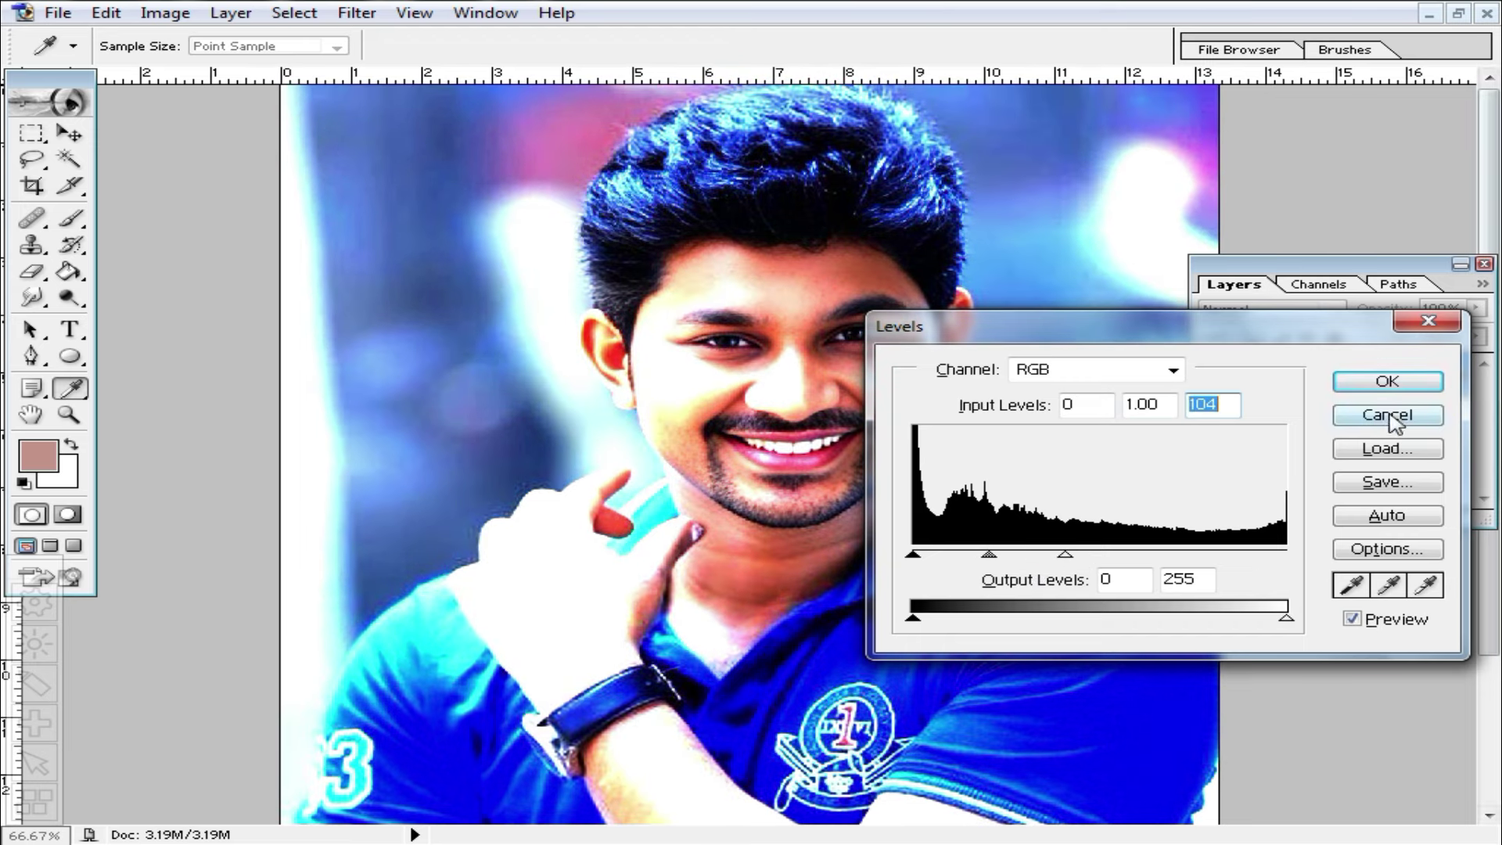
left_click(1388, 384)
Step: Inspect the face up close, then undo the Levels brightening
left_click(795, 393, "ctrl")
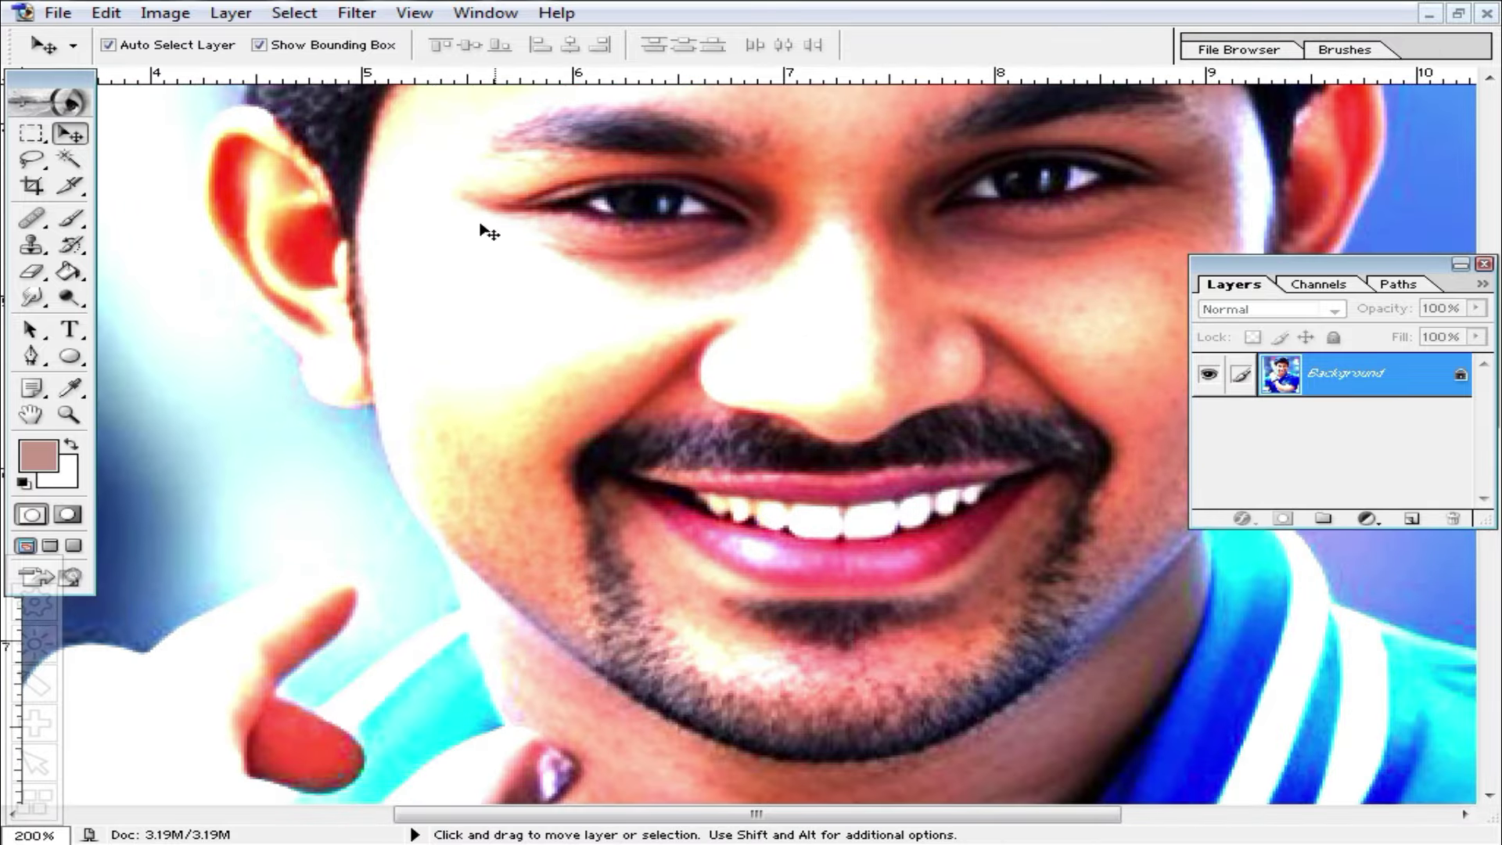
left_click(600, 404, "alt")
scroll(790, 559, "down", 3)
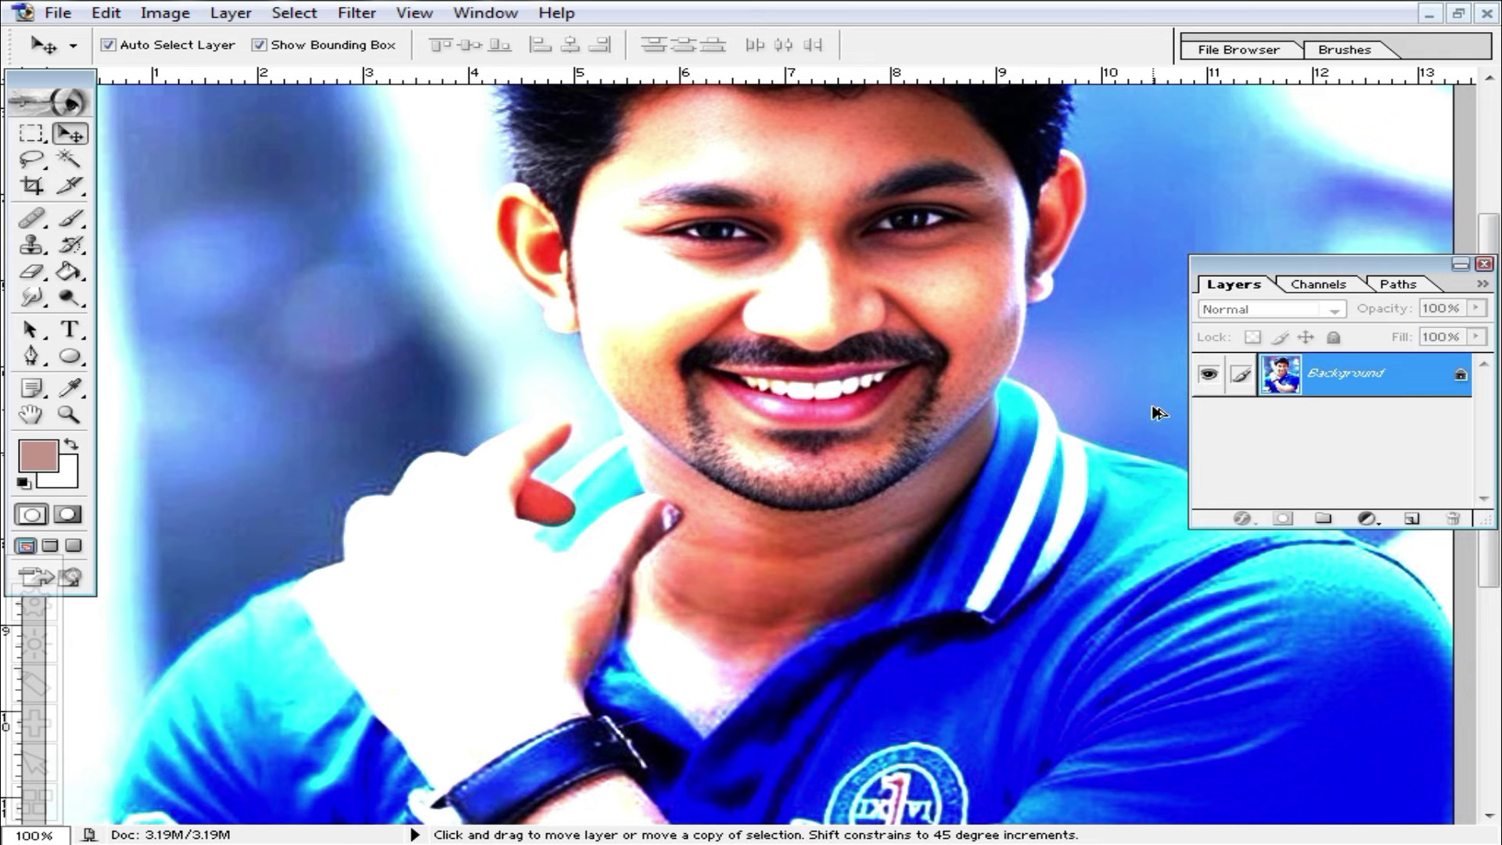
key("ctrl+alt+z")
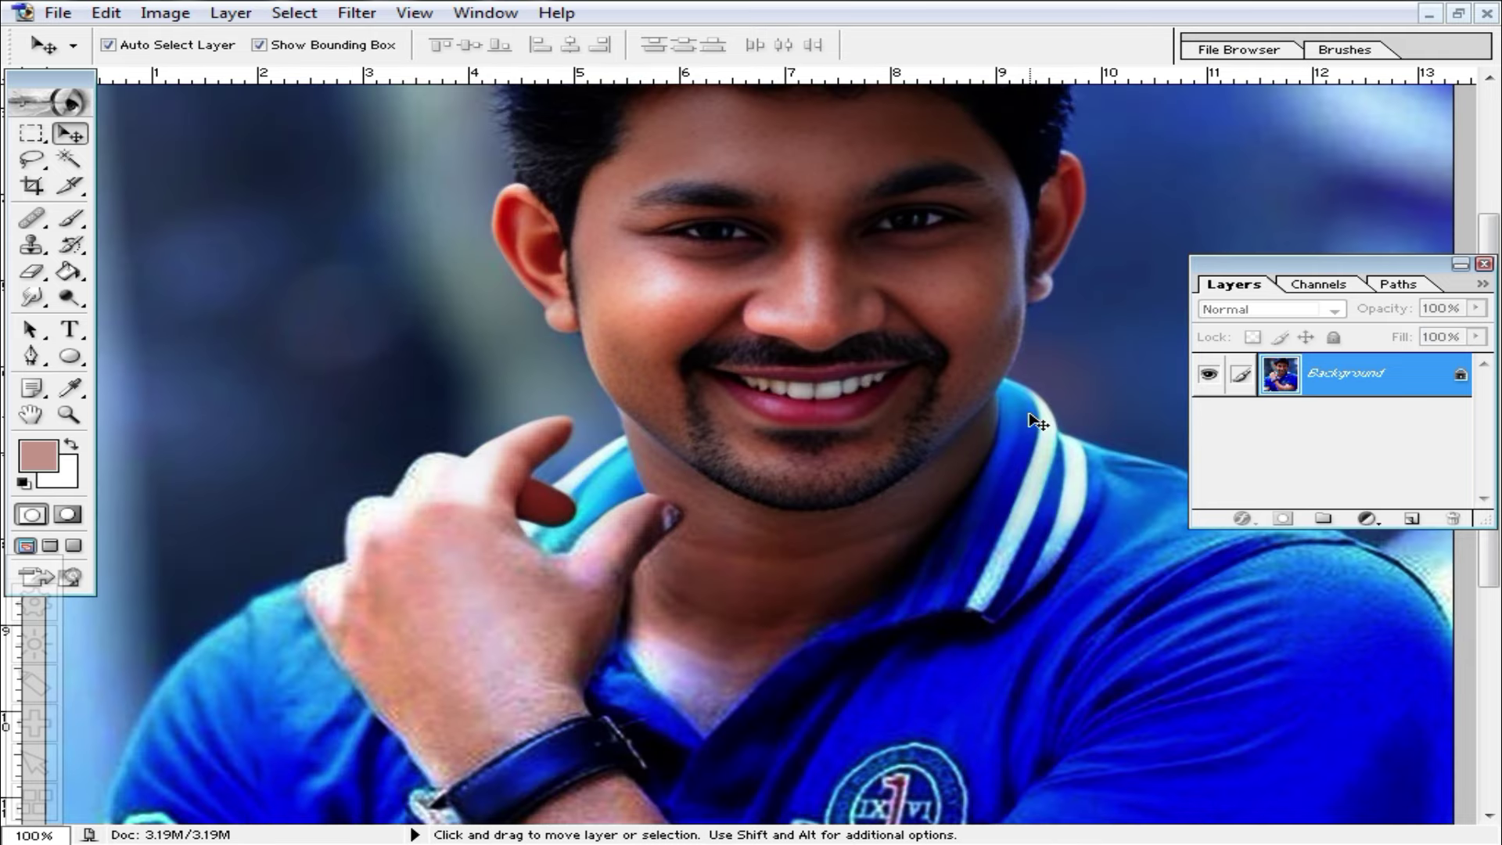
Step: Preview a Curves brightening with the midpoint raised to output 187, then cancel it
key("ctrl+m")
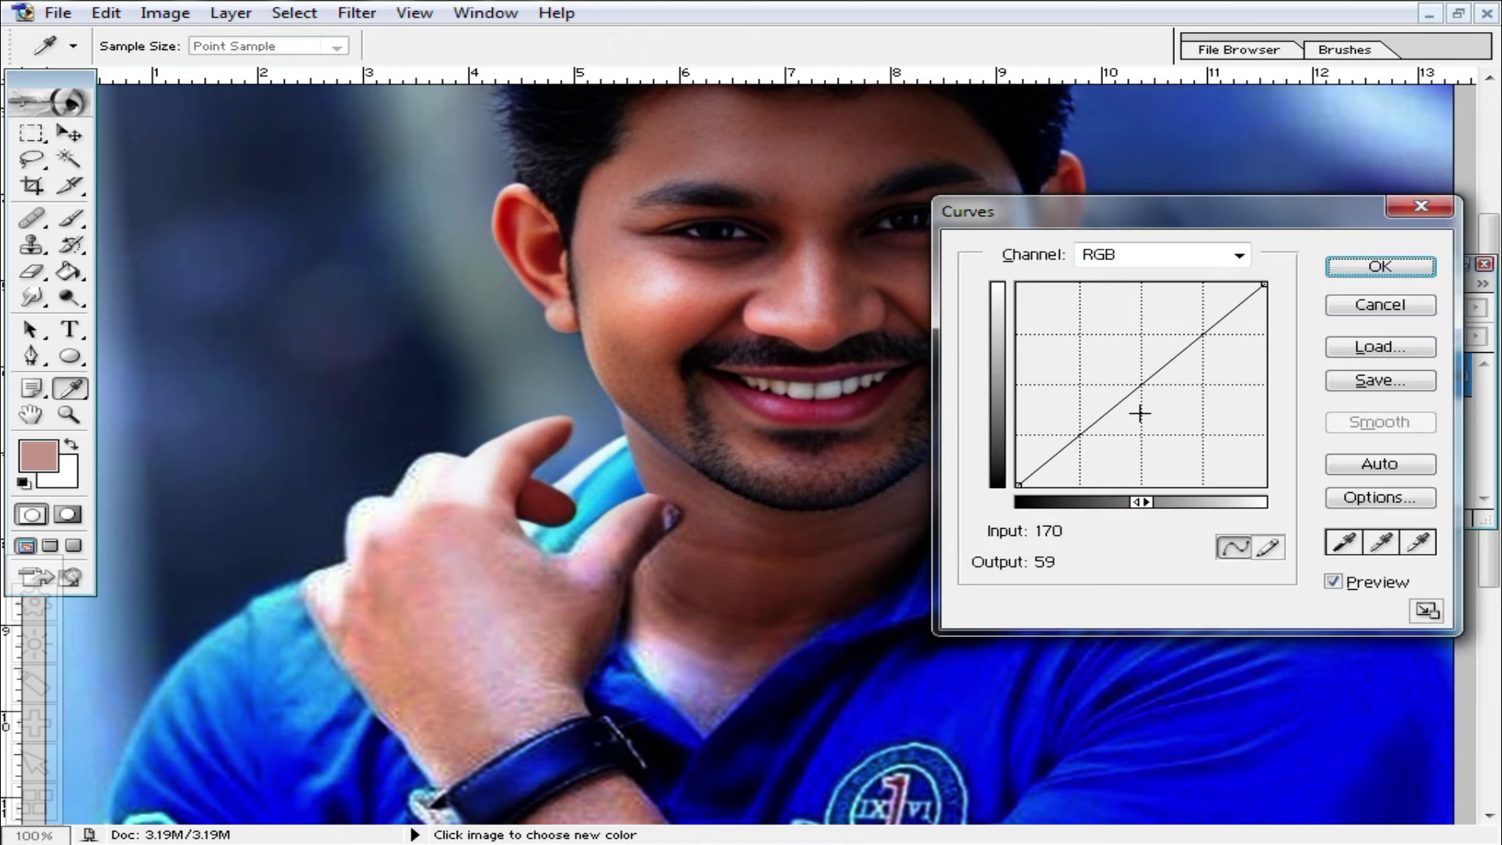
mouse_move(1140, 386)
left_mouse_down()
mouse_move(1082, 329)
mouse_move(1049, 325)
mouse_move(1082, 356)
mouse_move(1056, 335)
mouse_move(1119, 342)
mouse_move(1103, 336)
left_mouse_up()
key("ctrl+z")
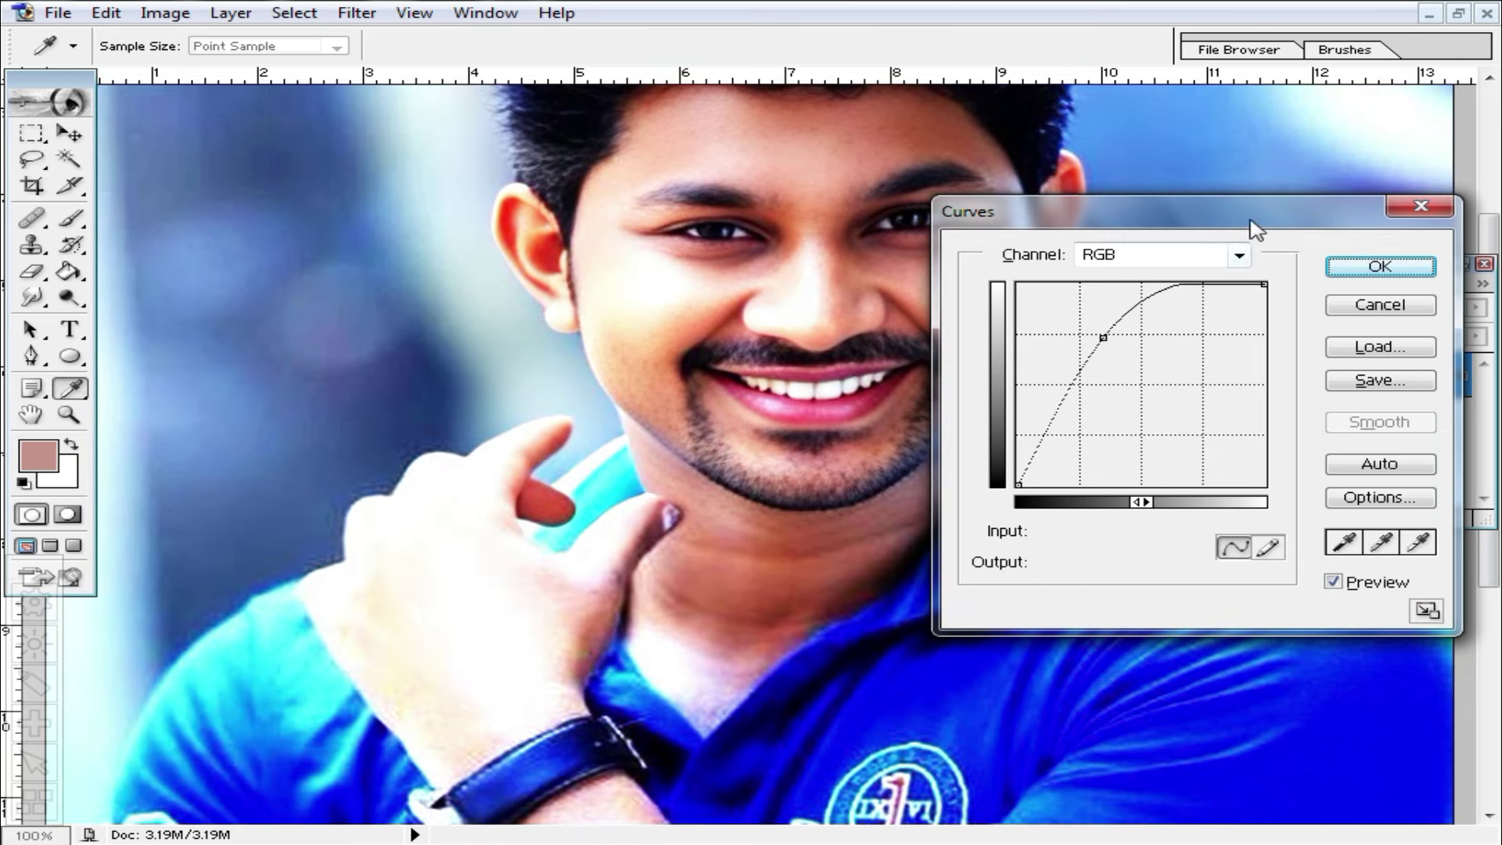
left_click_drag(1251, 219, 1164, 282)
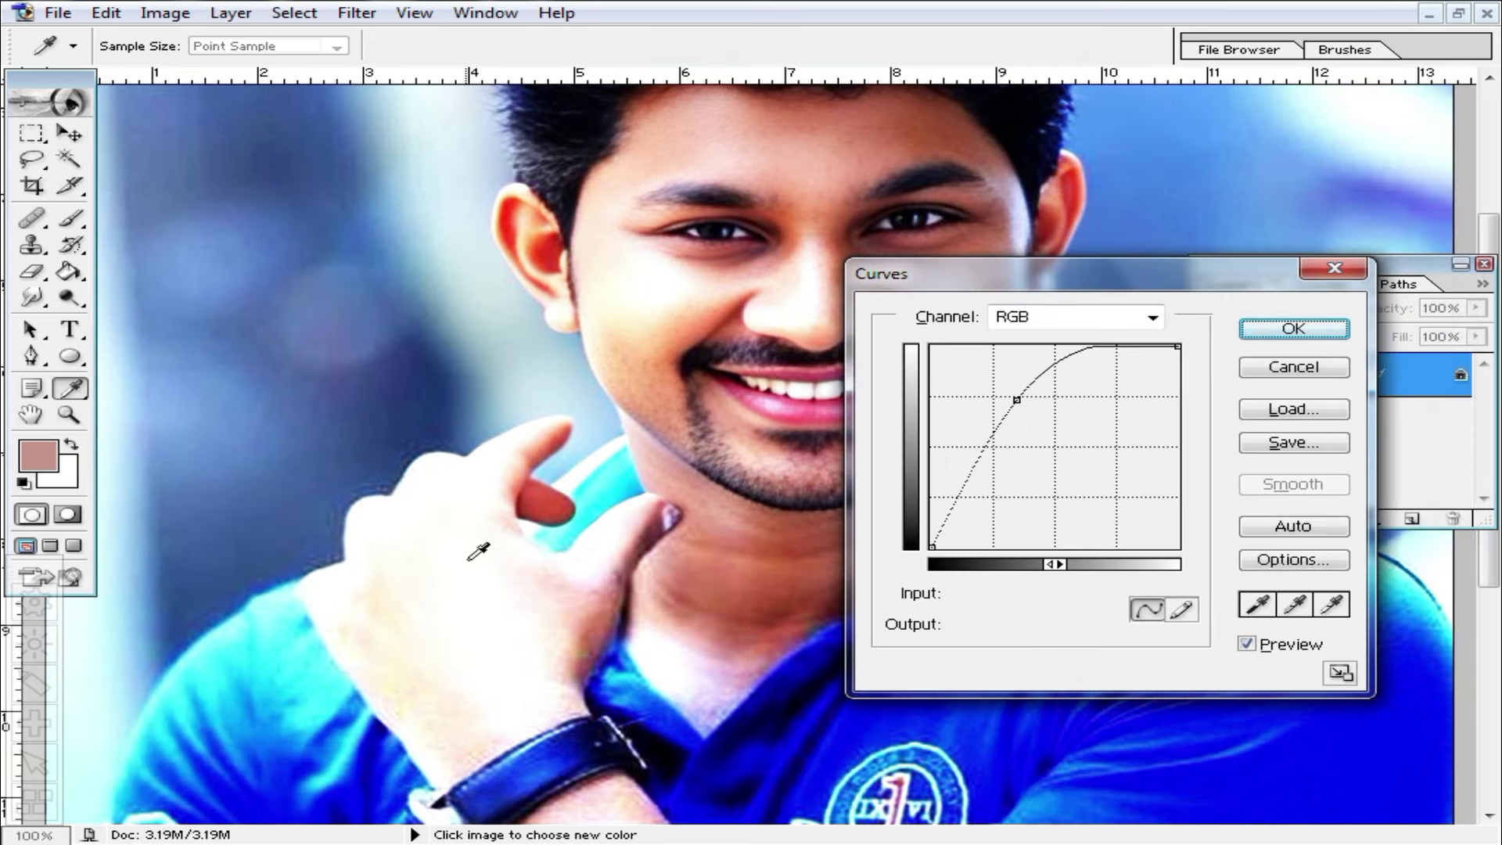
left_click_drag(1033, 403, 1033, 398)
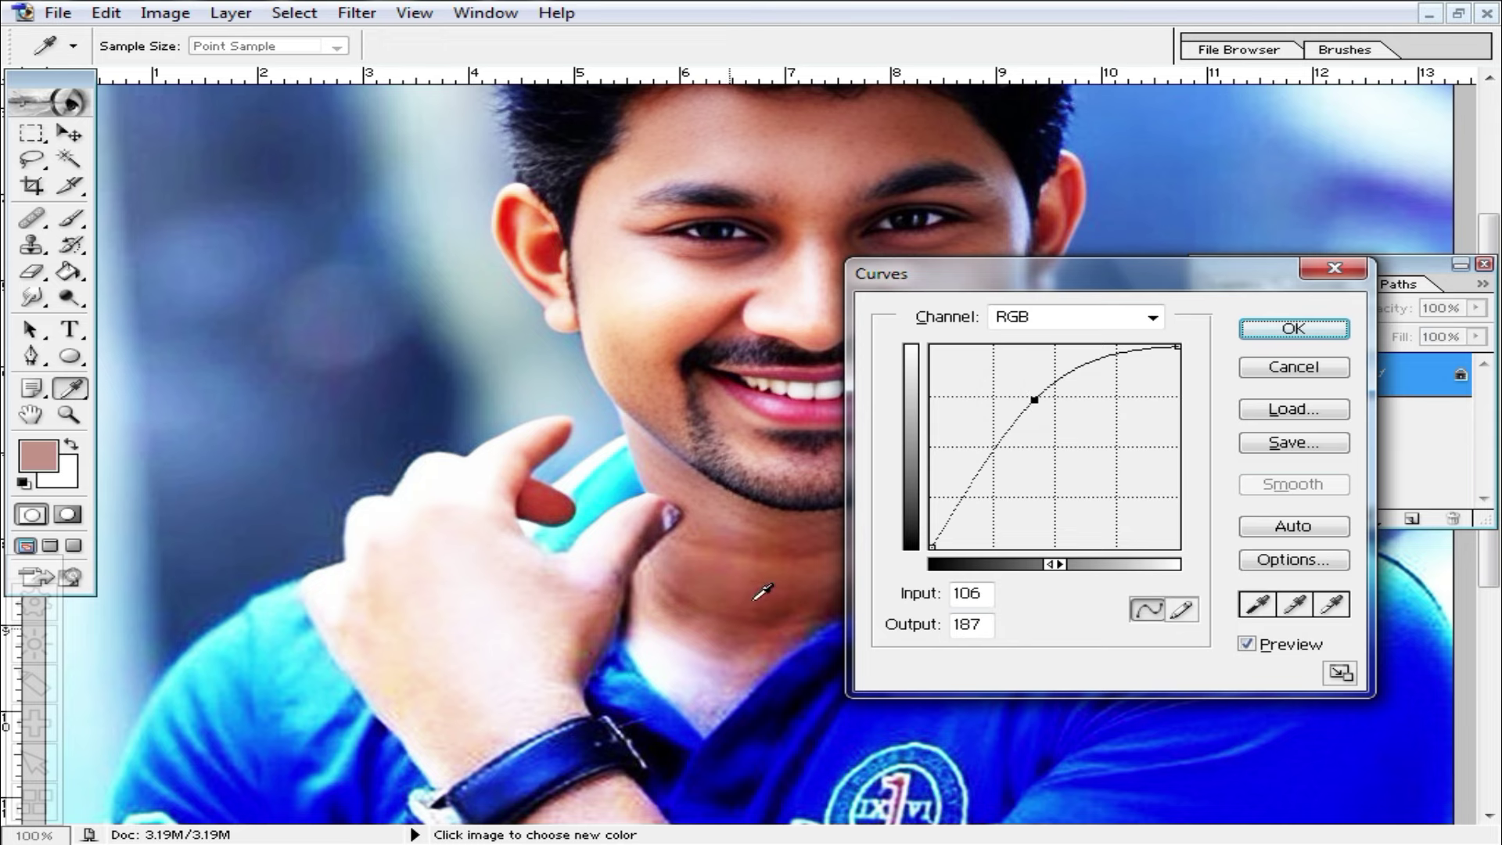
left_click_drag(1111, 272, 1020, 323)
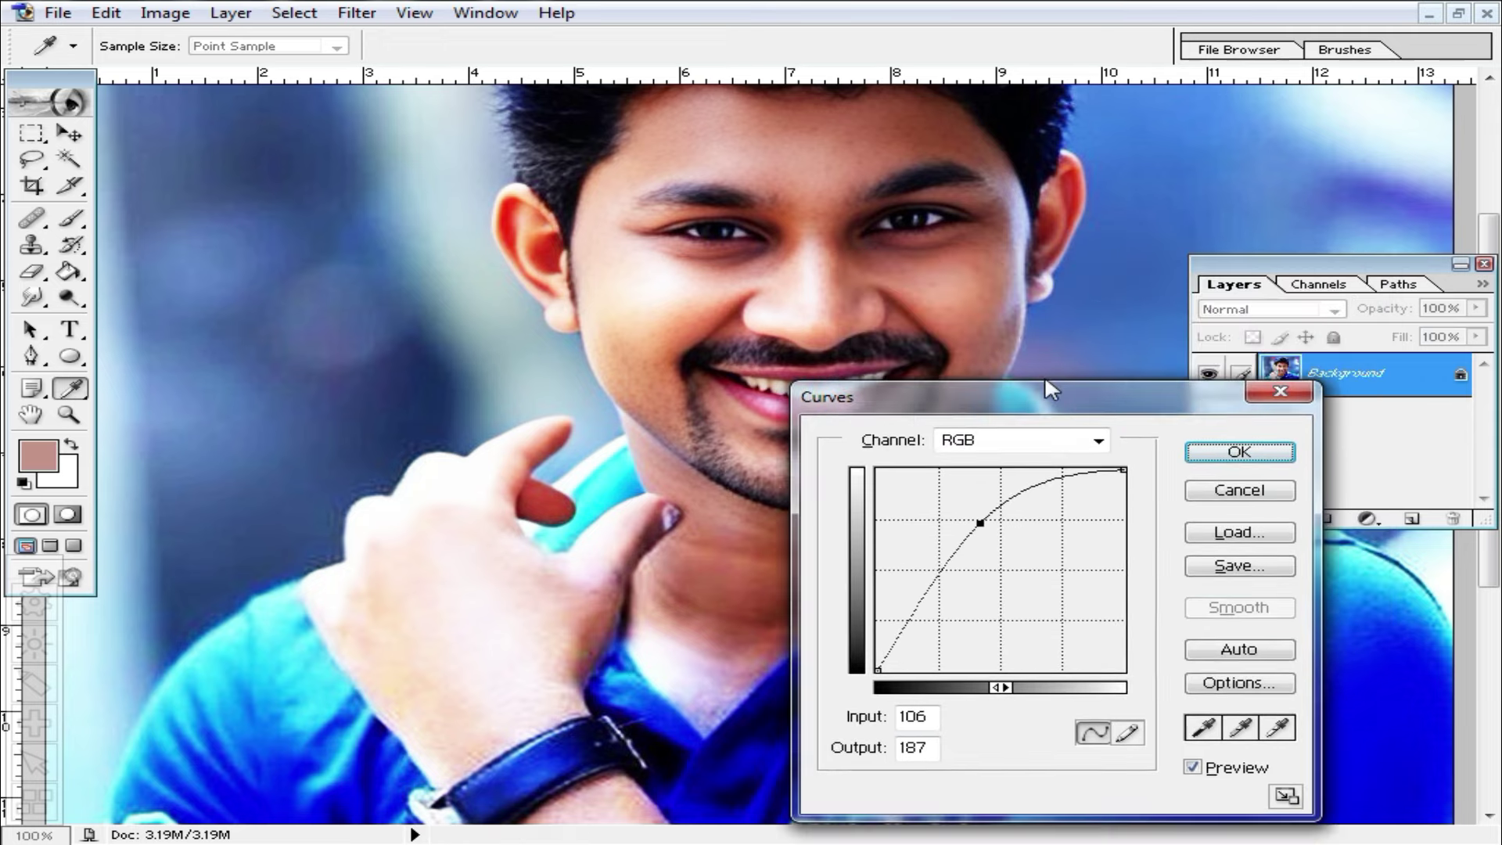
left_click(1203, 420)
key("v")
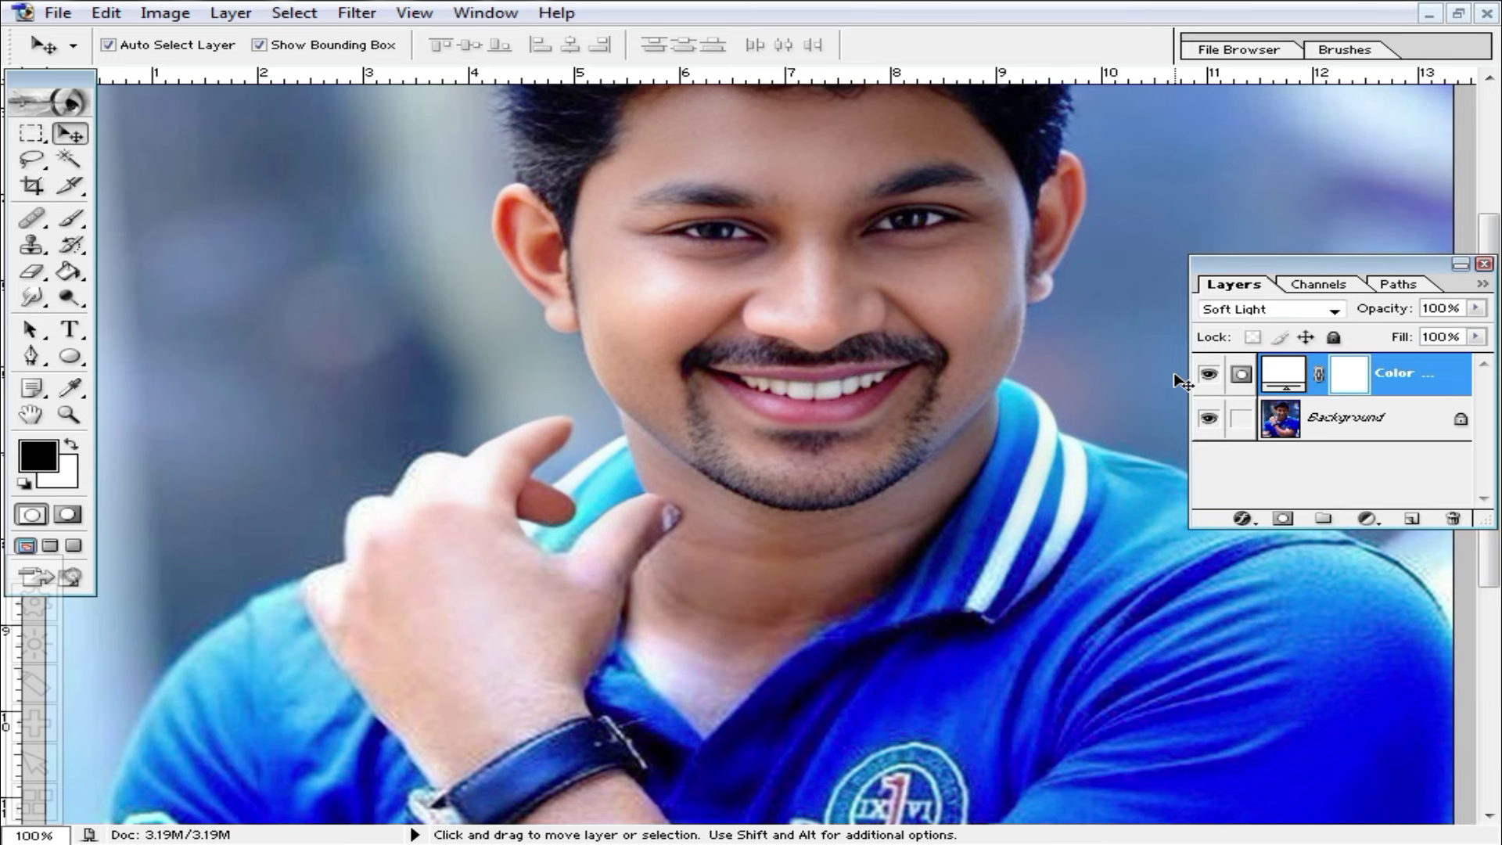
key("ctrl+j")
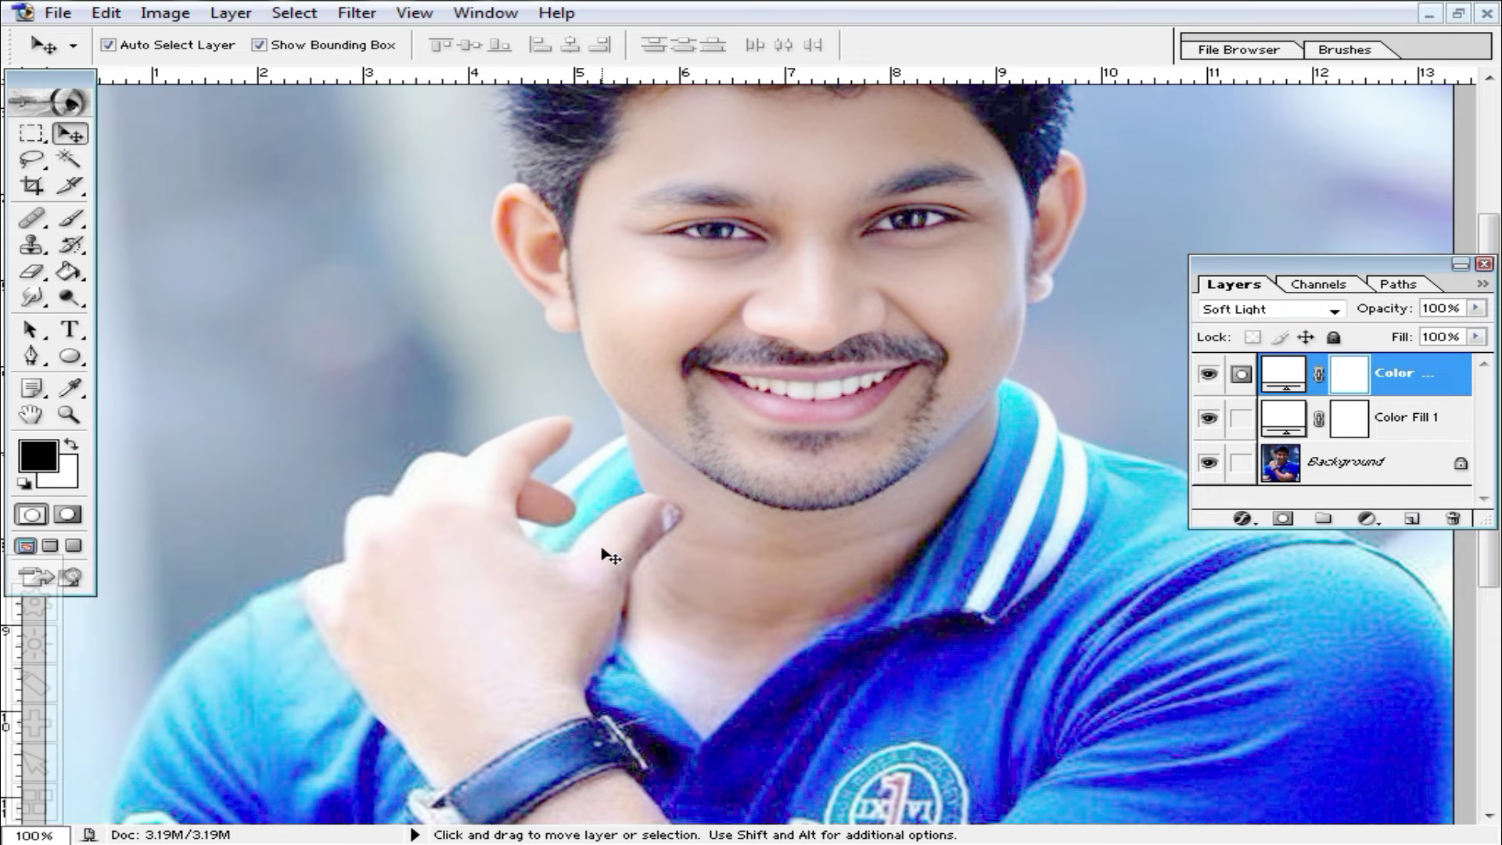
key("ctrl+alt+z")
key("ctrl+alt+z")
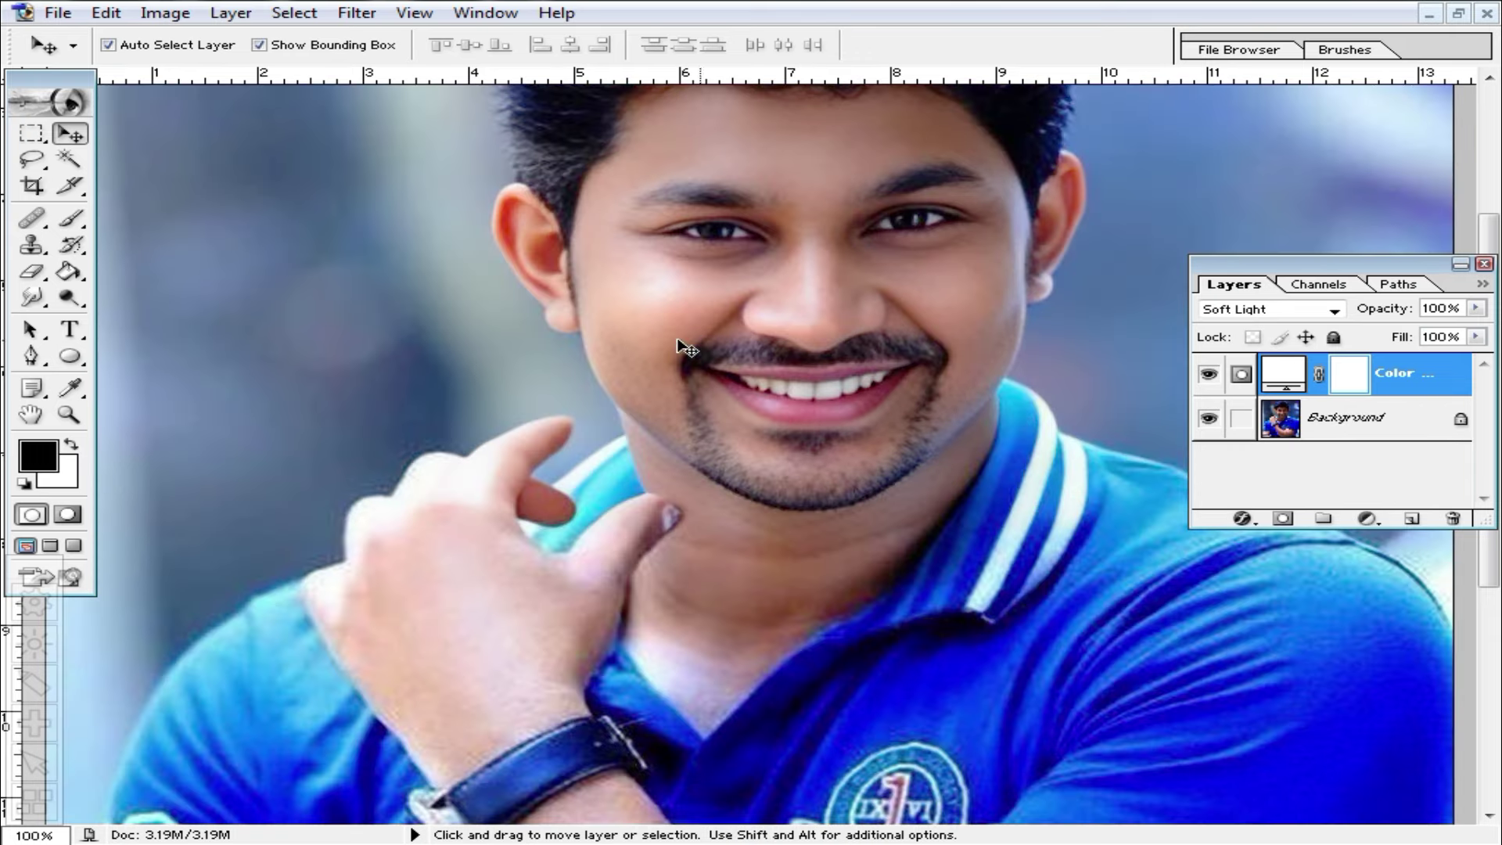
key("shift+alt+n")
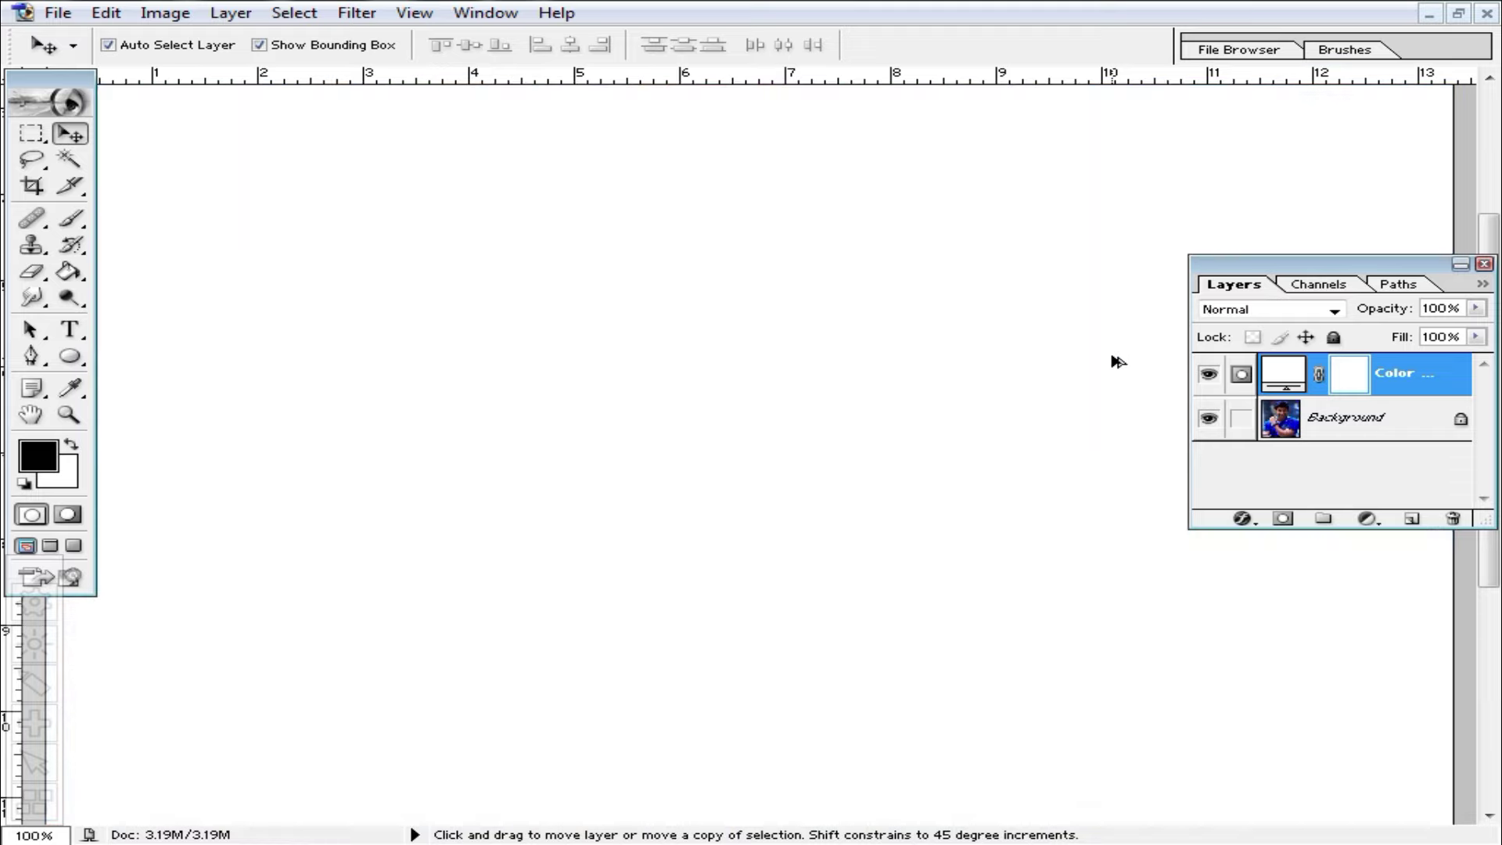
key("ctrl+alt+z")
key("ctrl+alt+z")
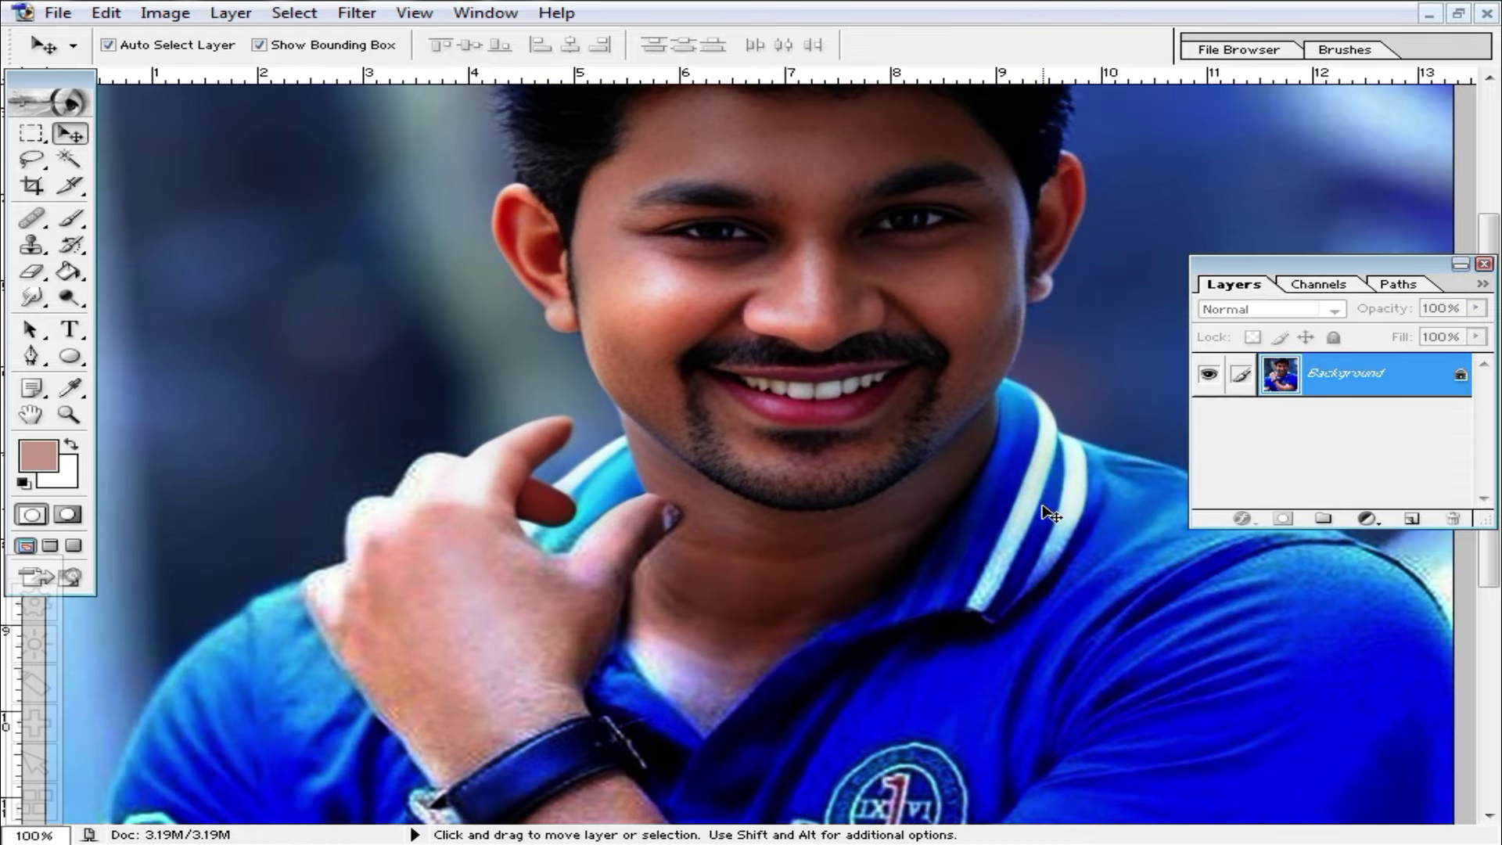
key("ctrl+shift+z")
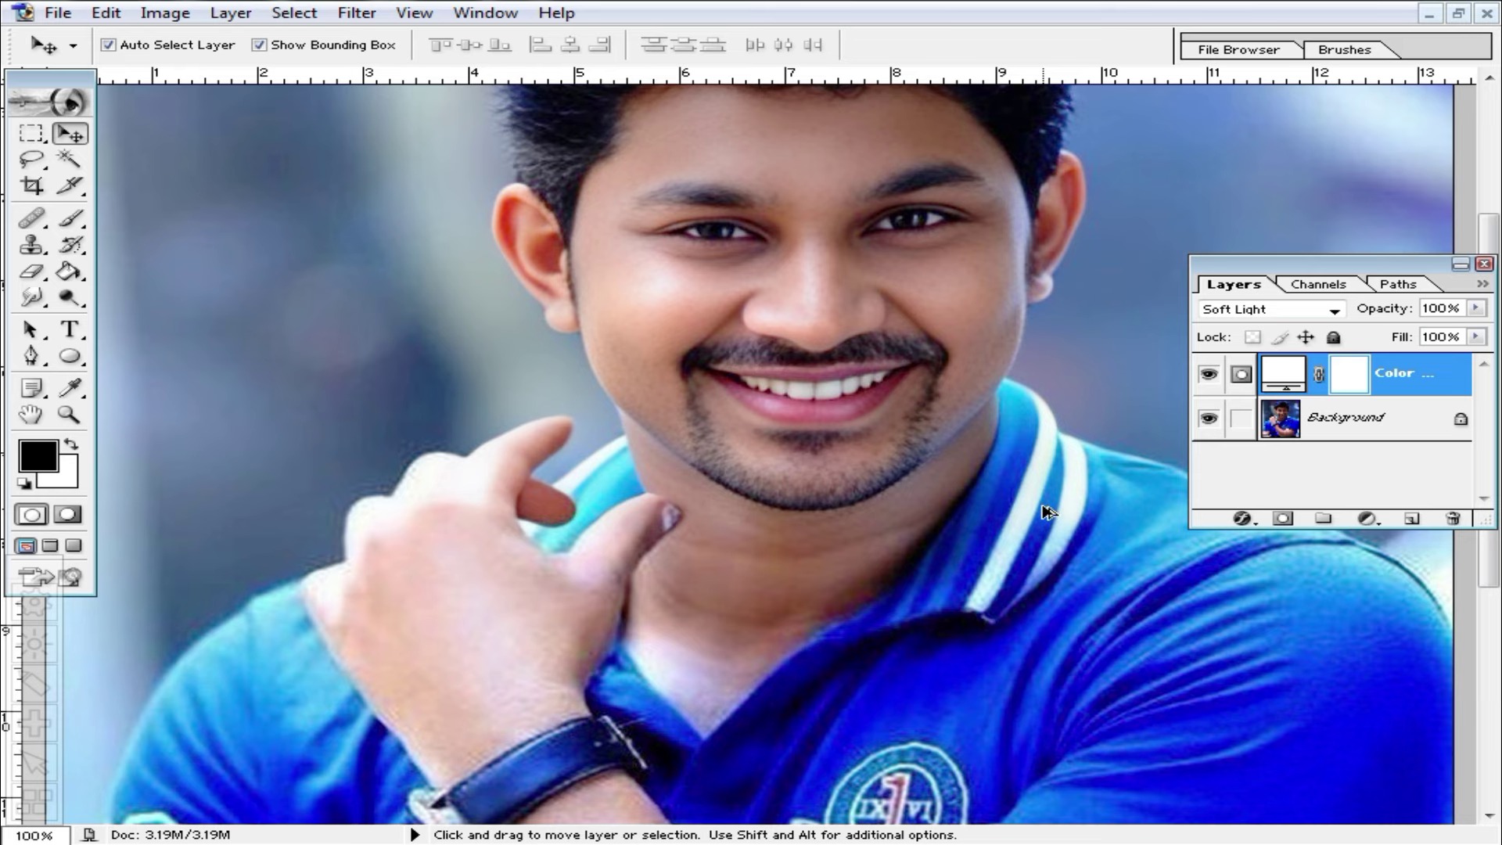
key("ctrl+alt+z")
key("ctrl+alt+z")
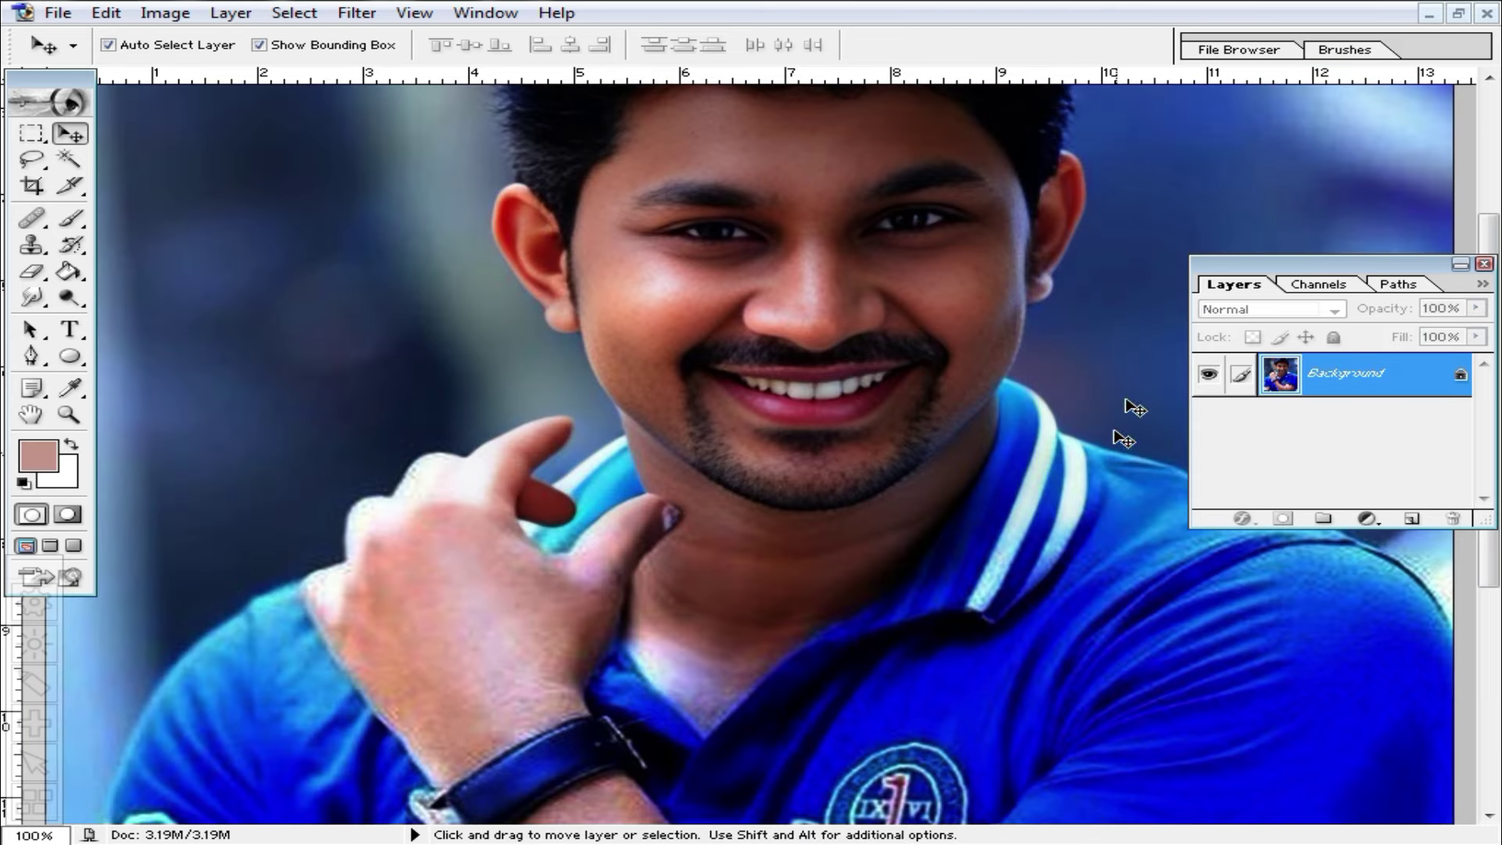
Step: Show the Actions panel and collapse its sets so Set 7 is visible
left_click(483, 13)
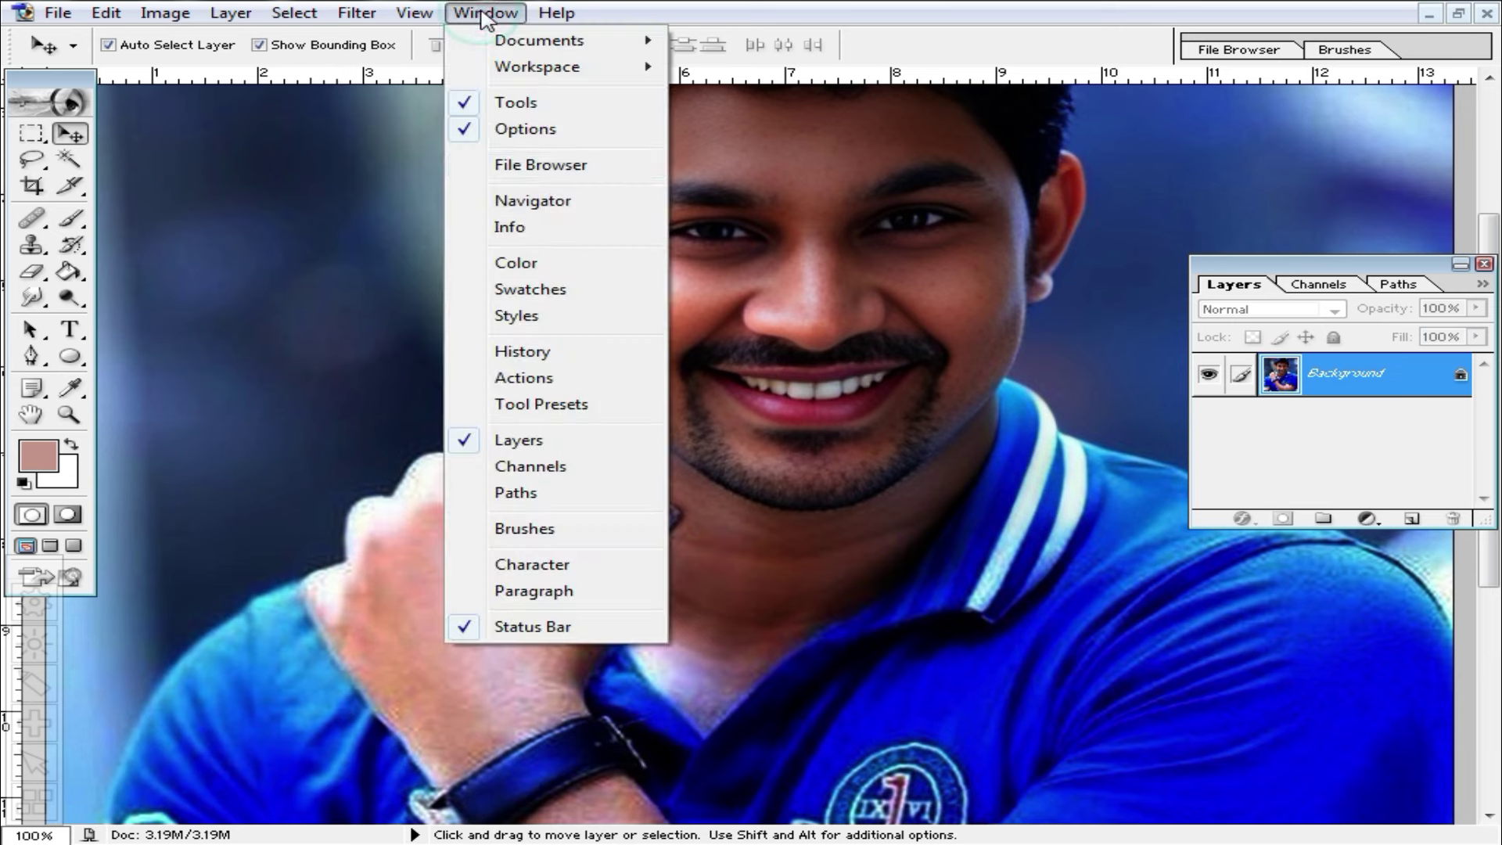
left_click(517, 379)
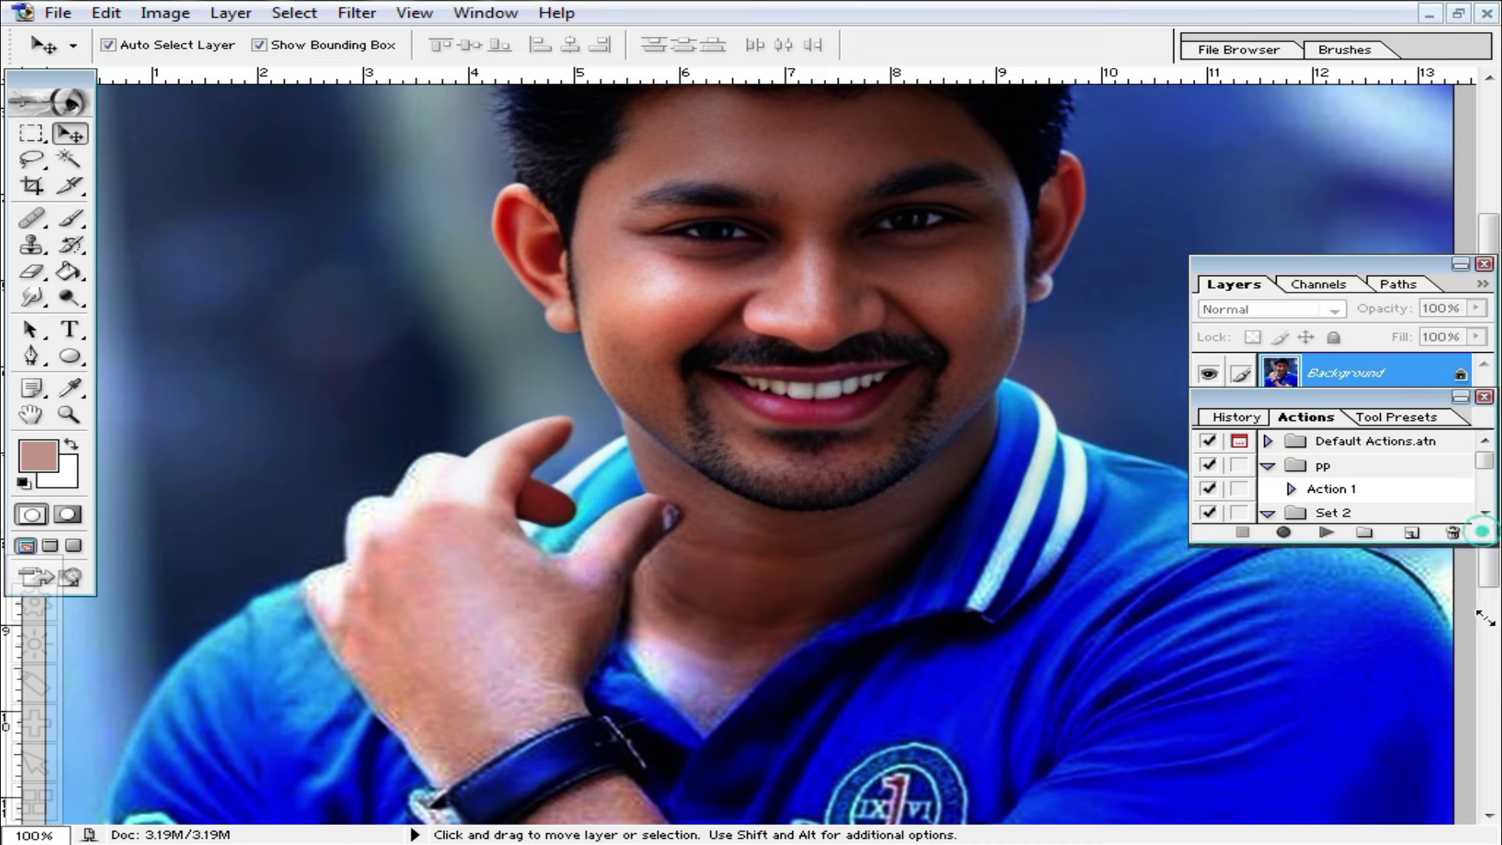
left_click(1093, 480)
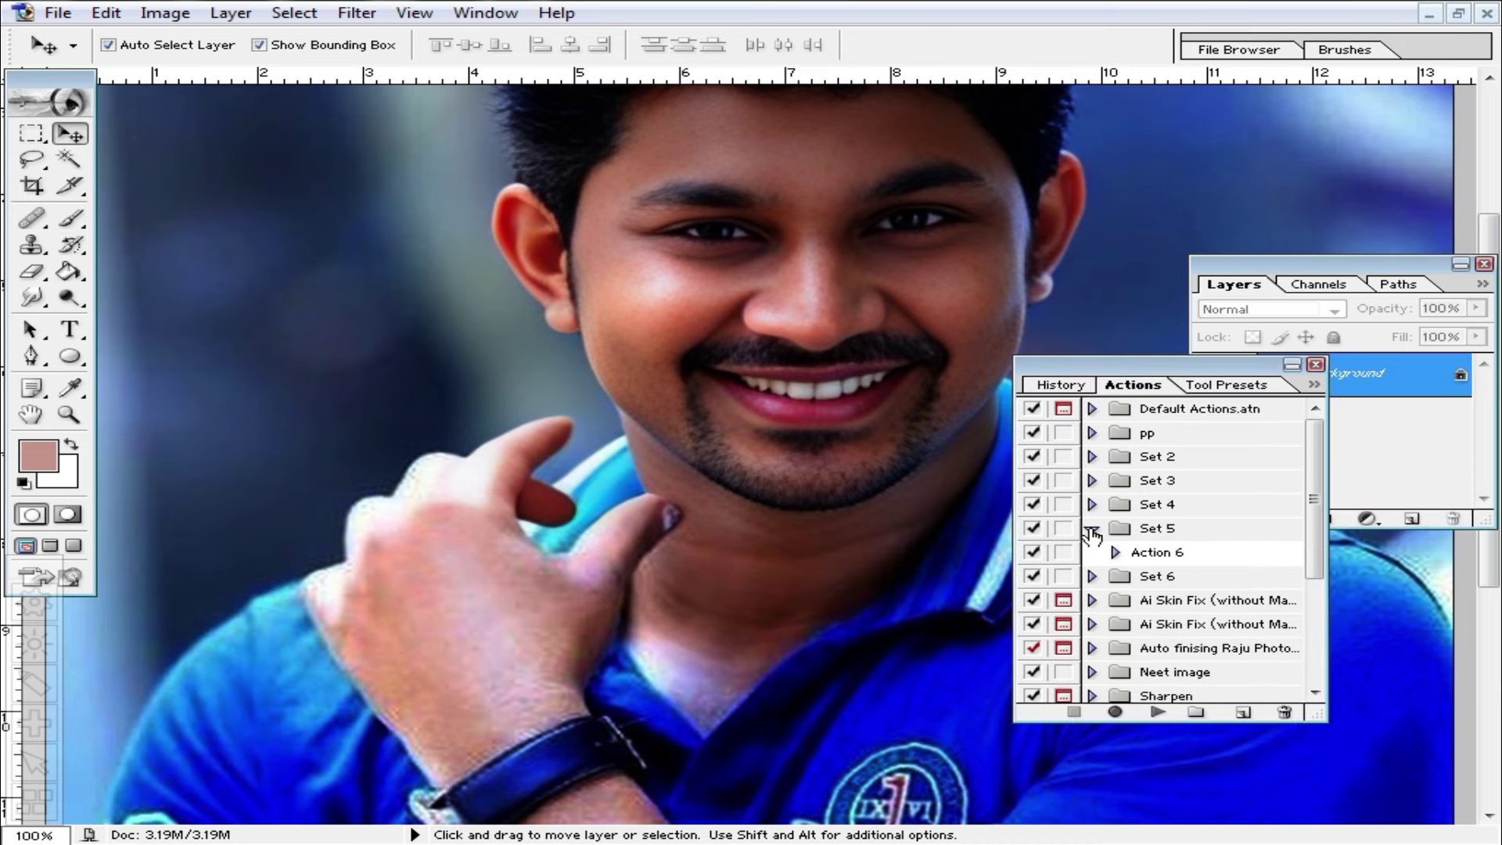
left_click(1092, 529)
left_click_drag(1316, 497, 1319, 579)
left_click(1114, 684)
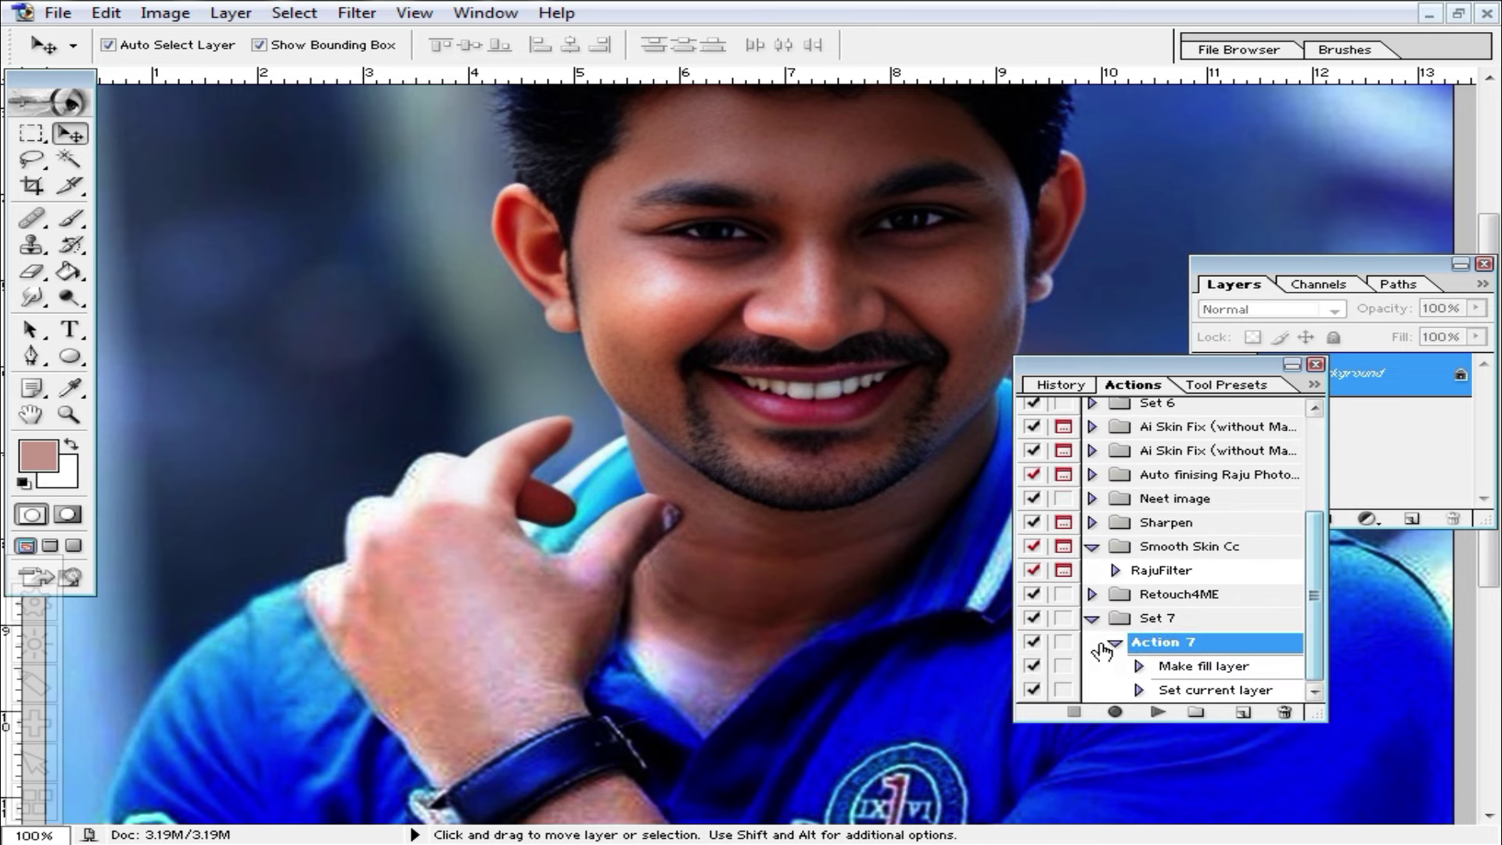
left_click(1094, 618)
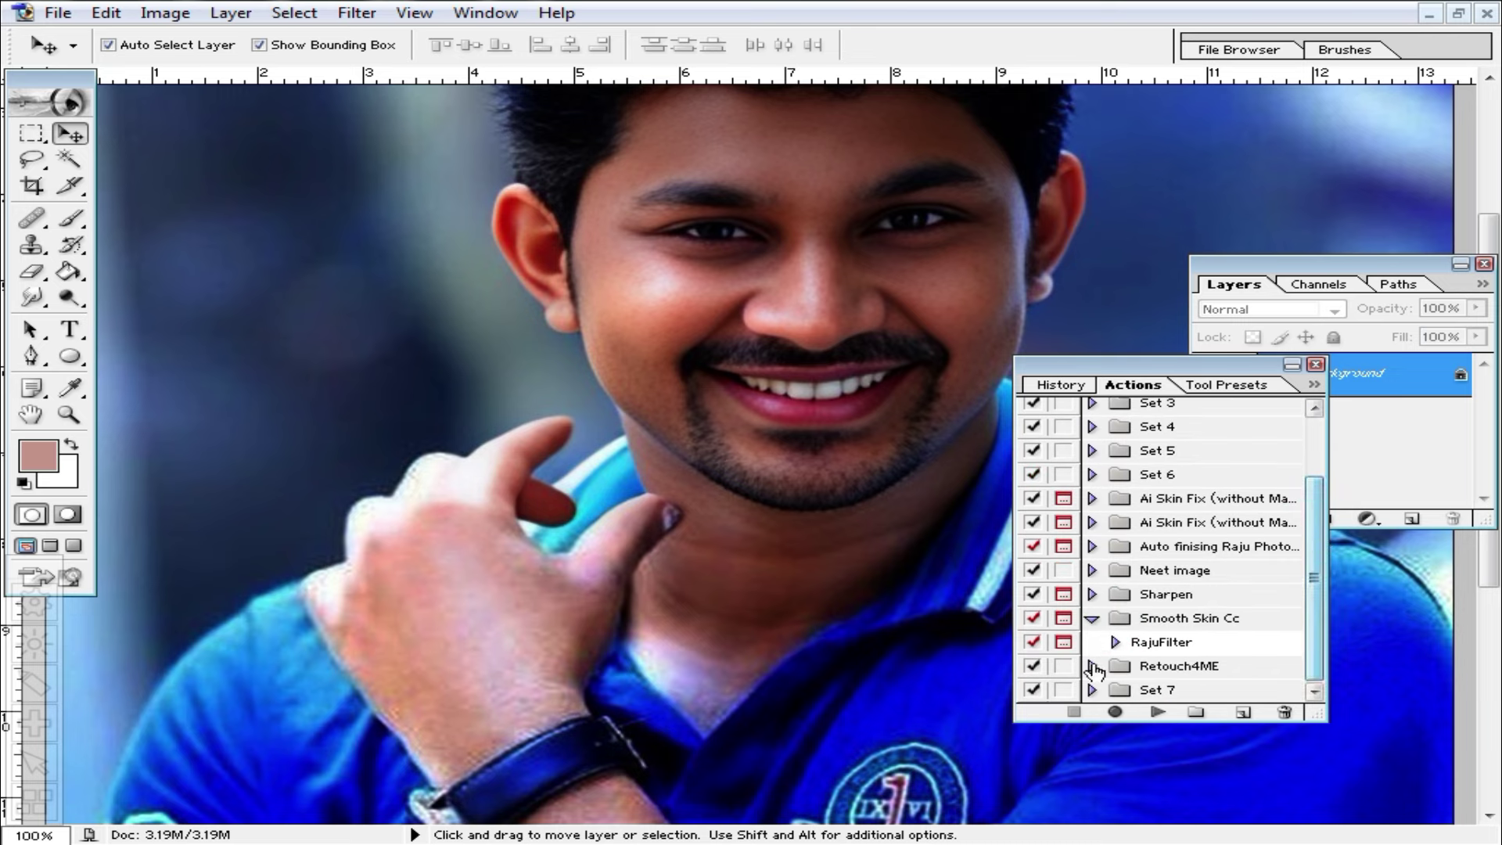
left_click(1094, 619)
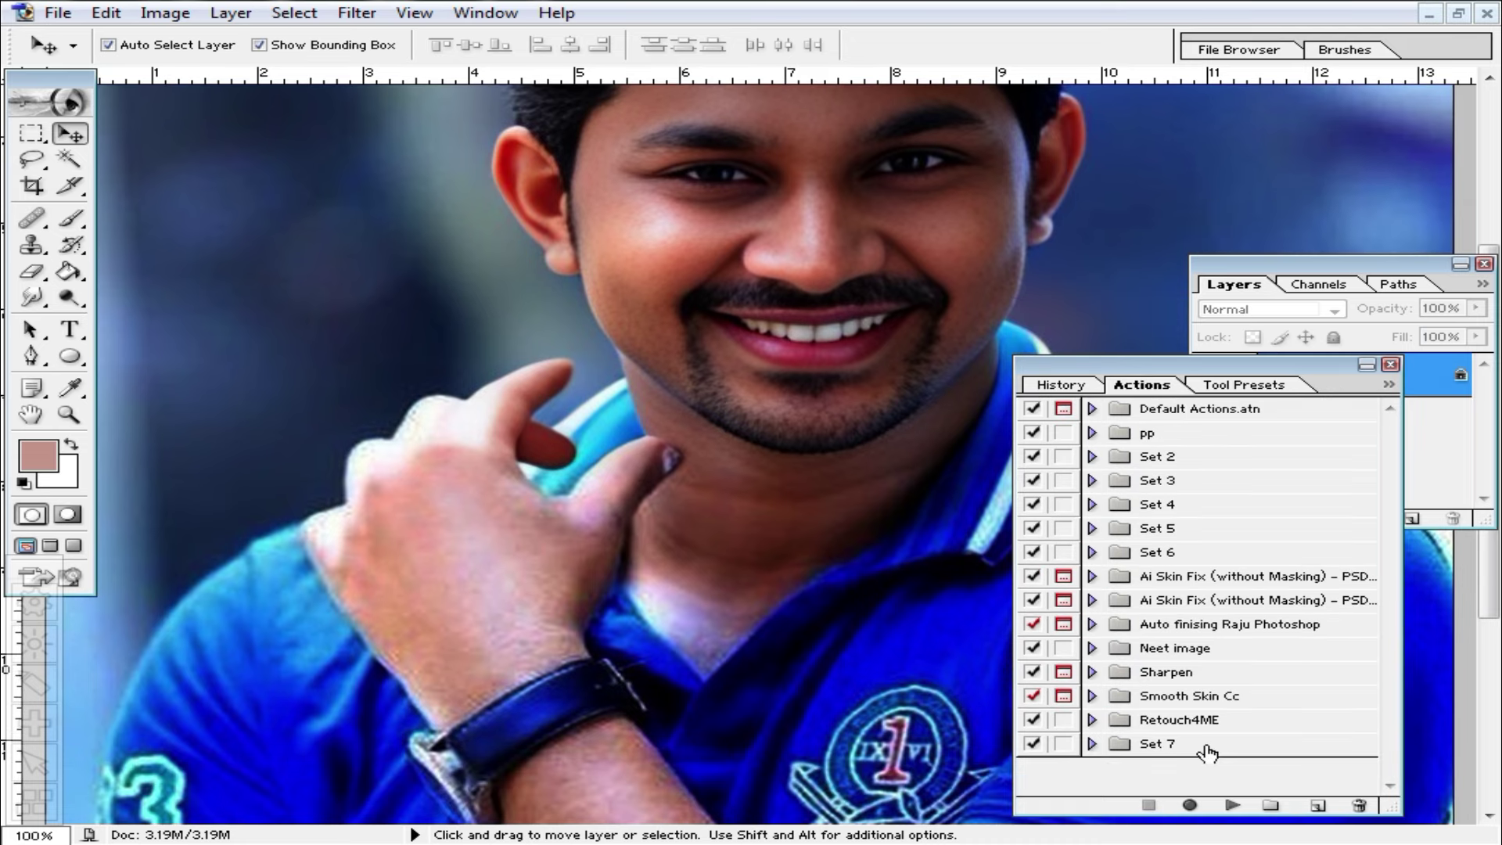
Step: Delete the old Set 7 and create a new action set named Set 7
left_click(1206, 749)
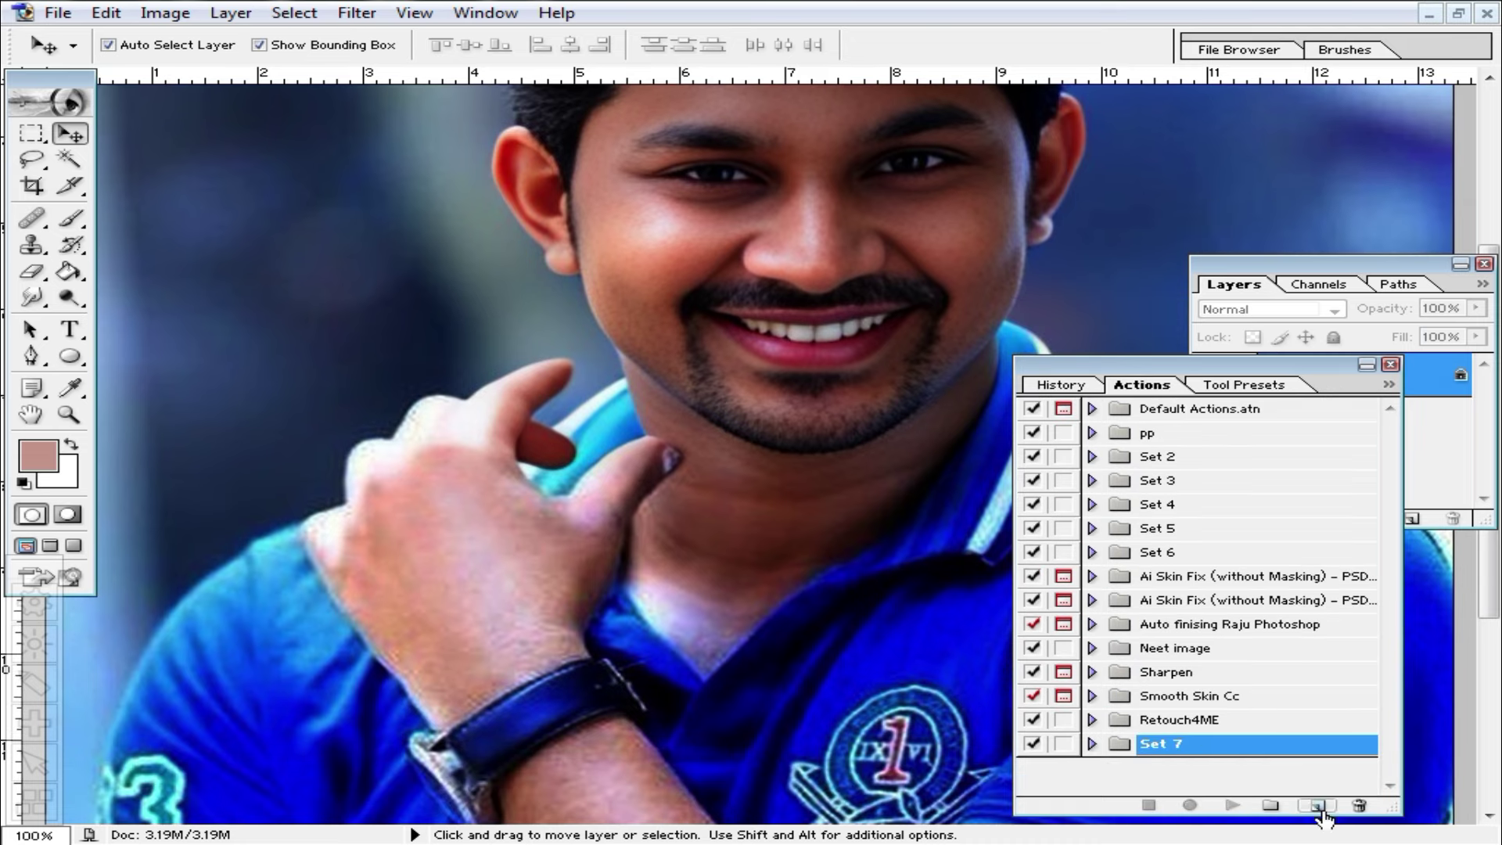
left_click(1359, 807)
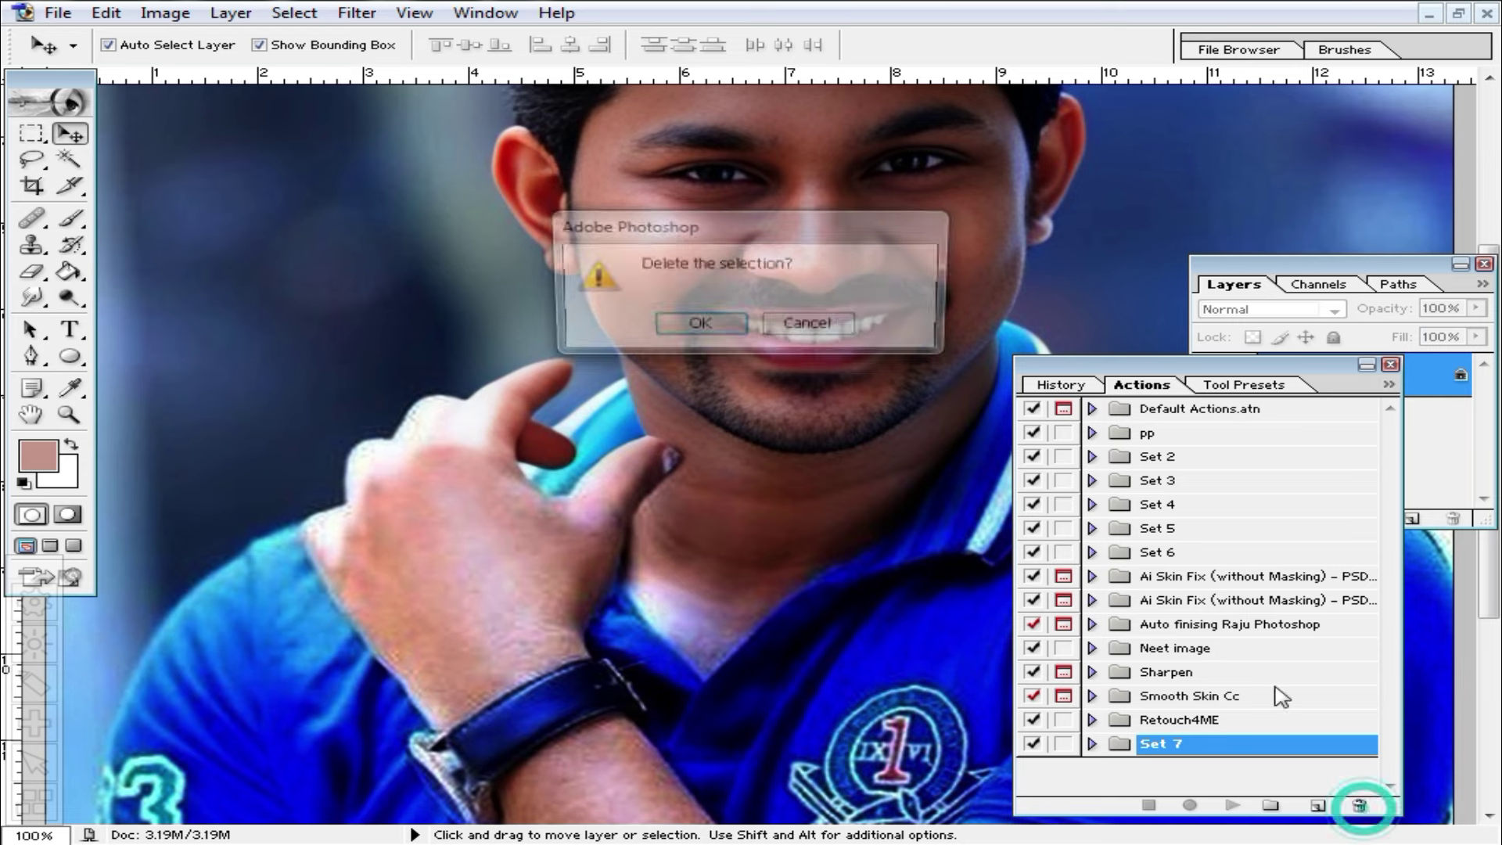
left_click(694, 326)
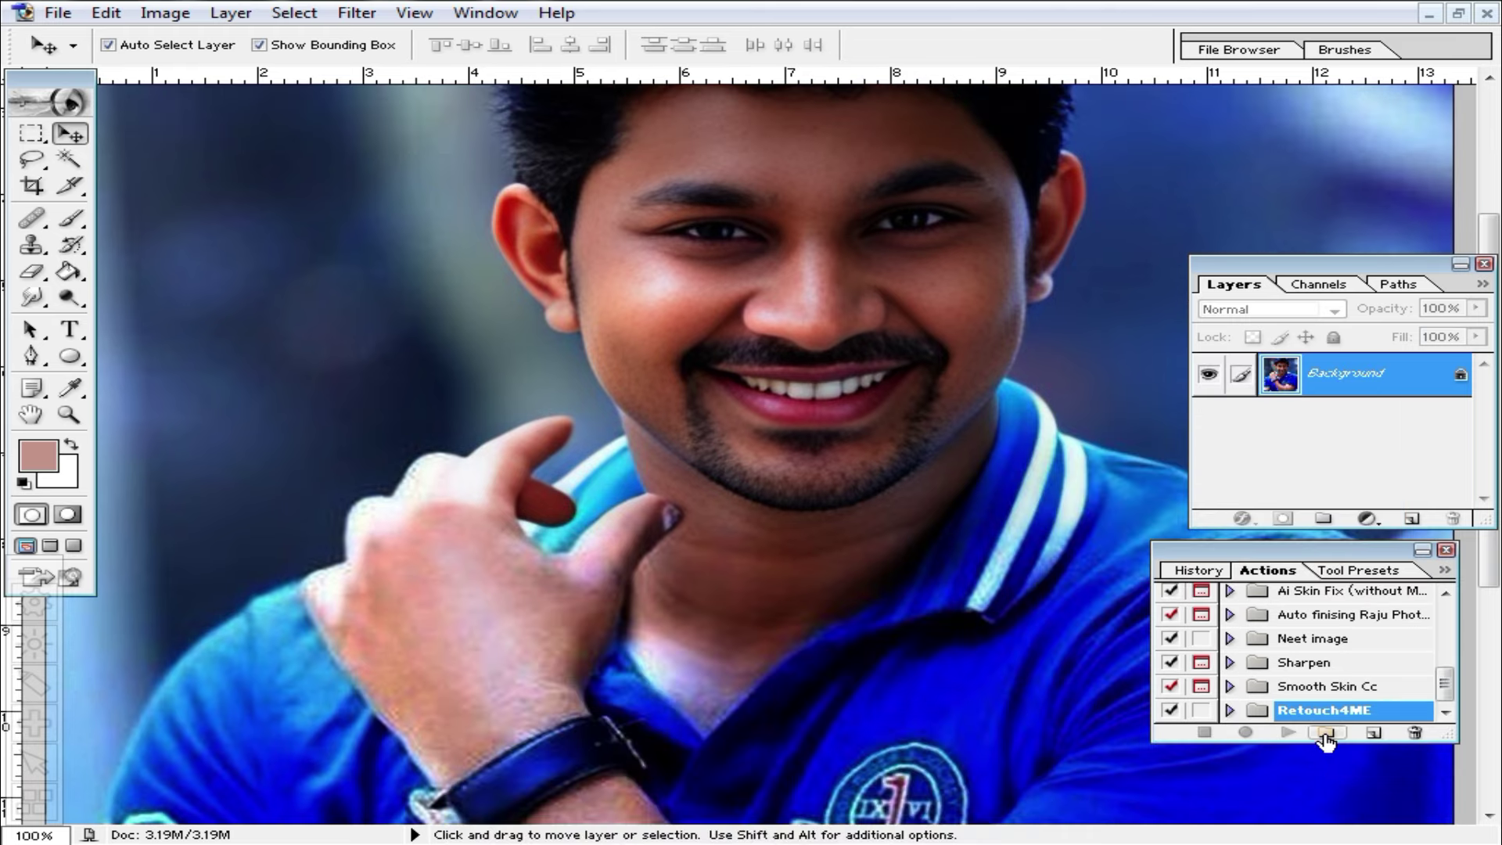
left_click(1324, 734)
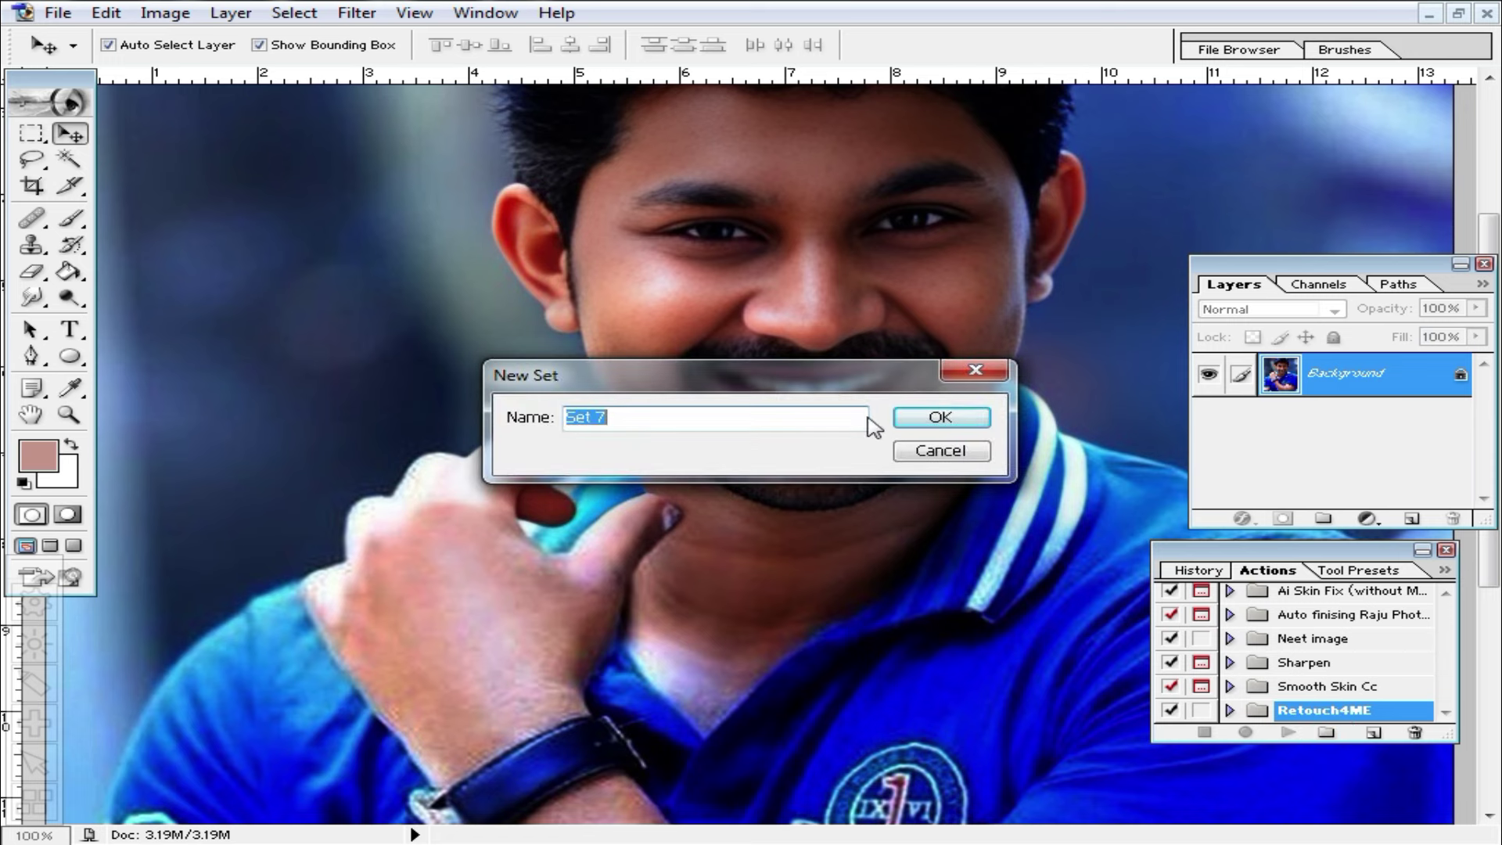
left_click(942, 418)
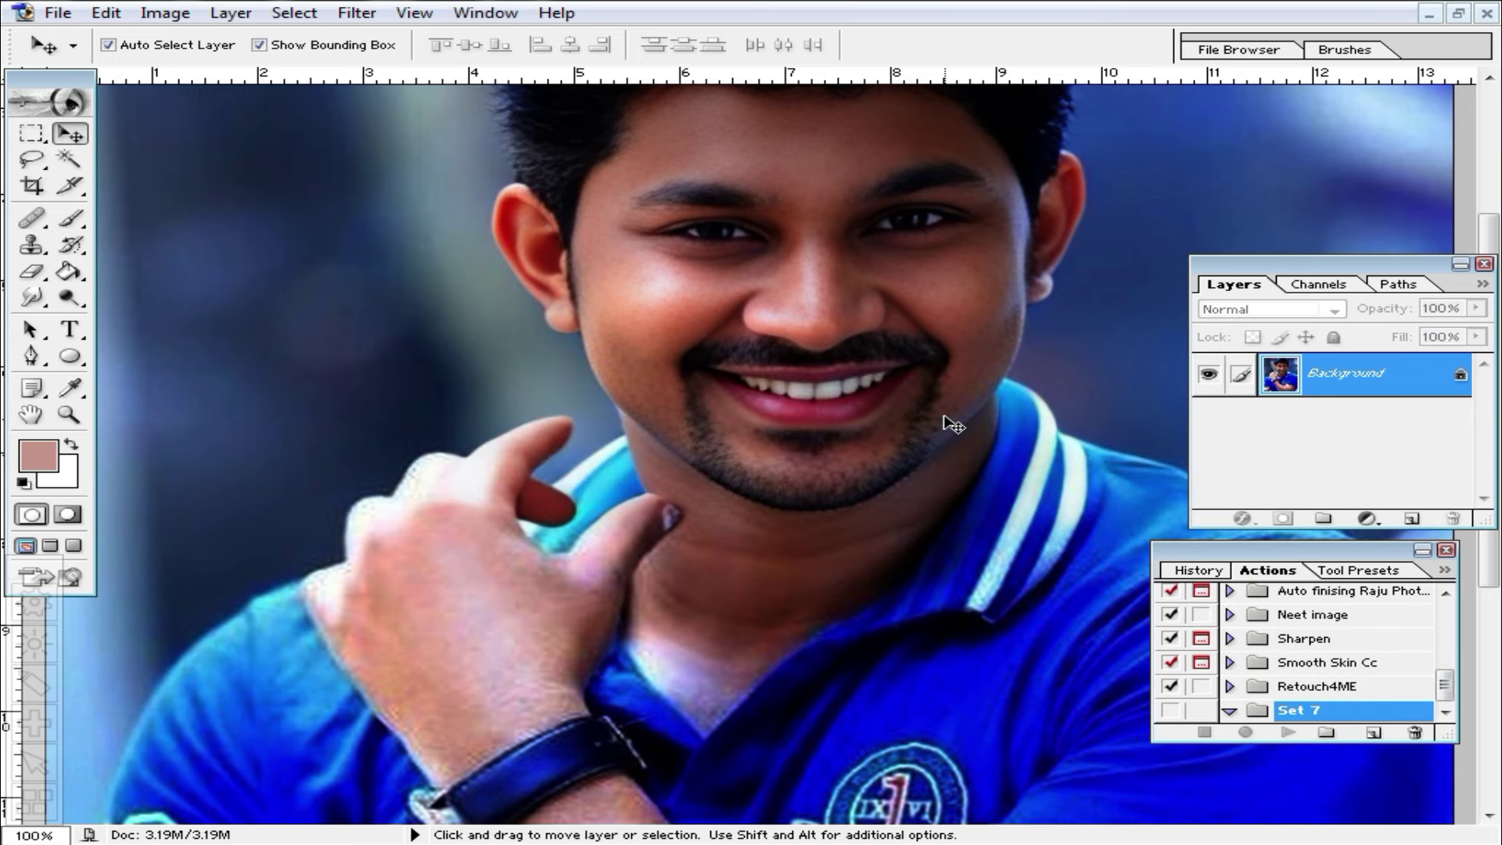
Step: Create Action 7 in Set 7 with the F12 shortcut and start recording
left_click(1374, 734)
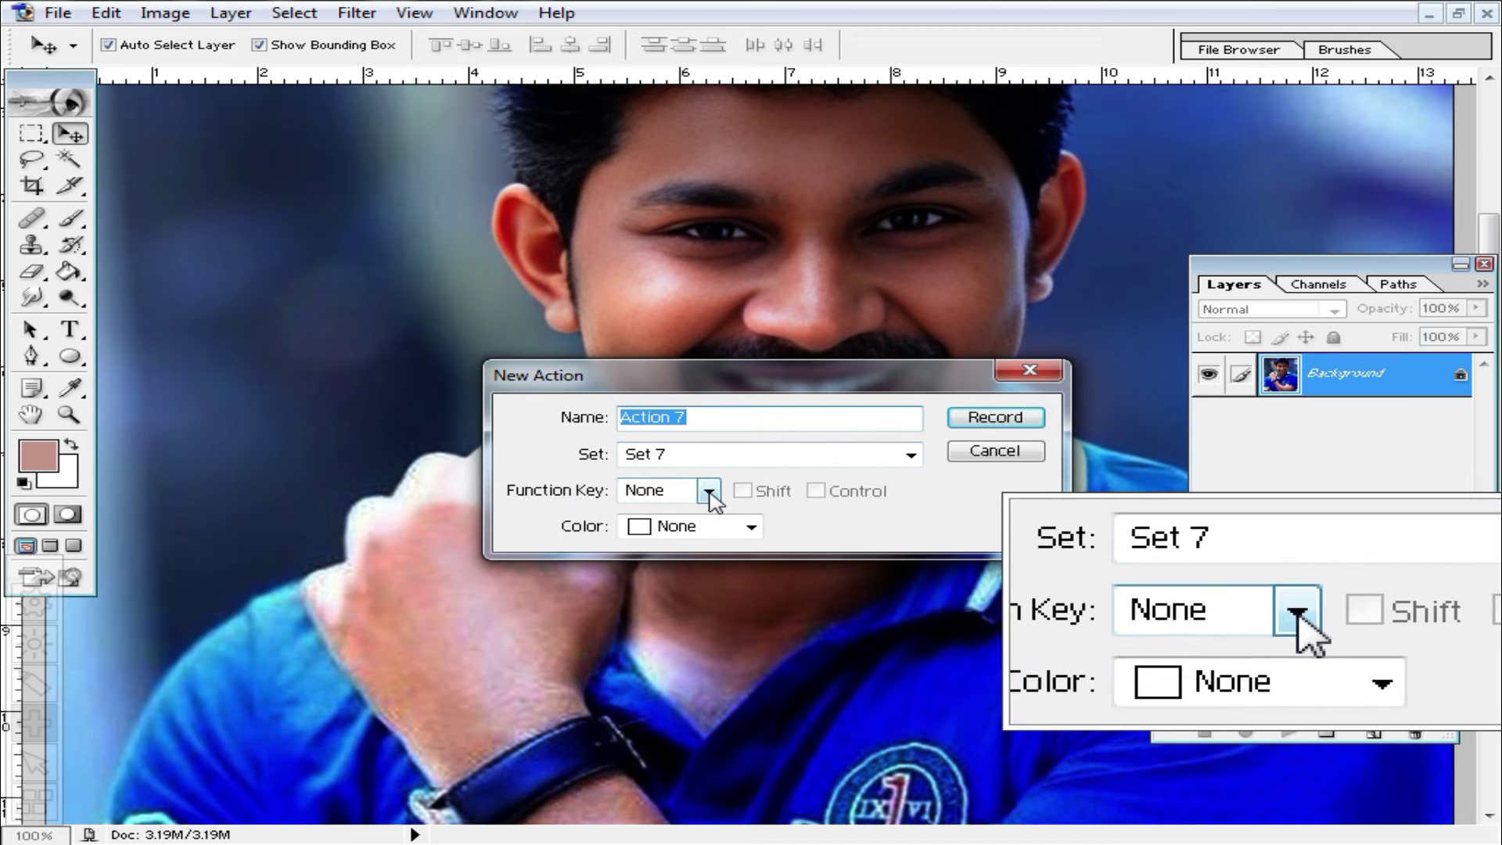
left_click(709, 492)
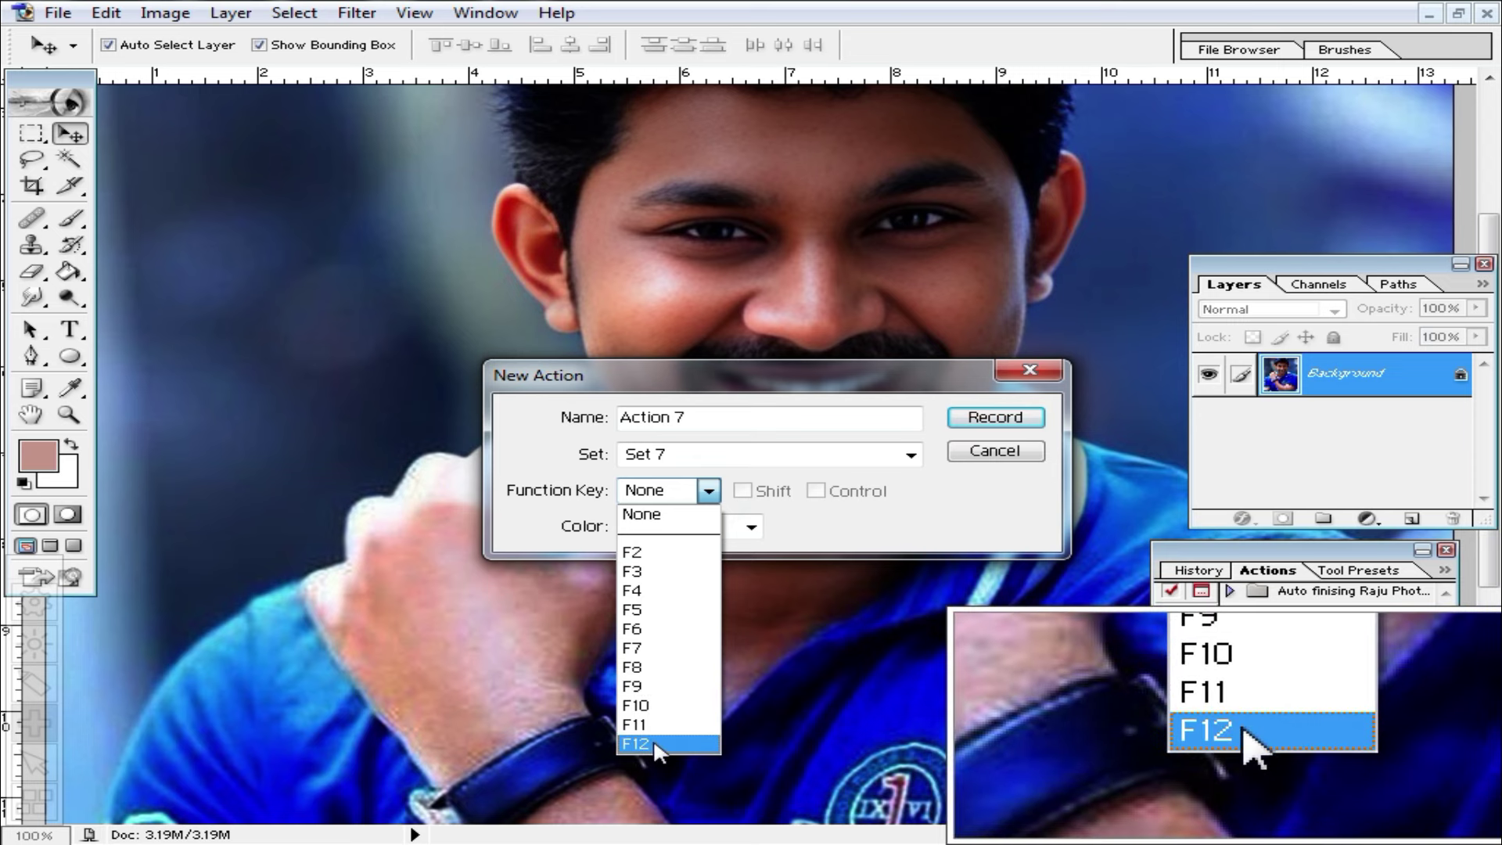
left_click(654, 743)
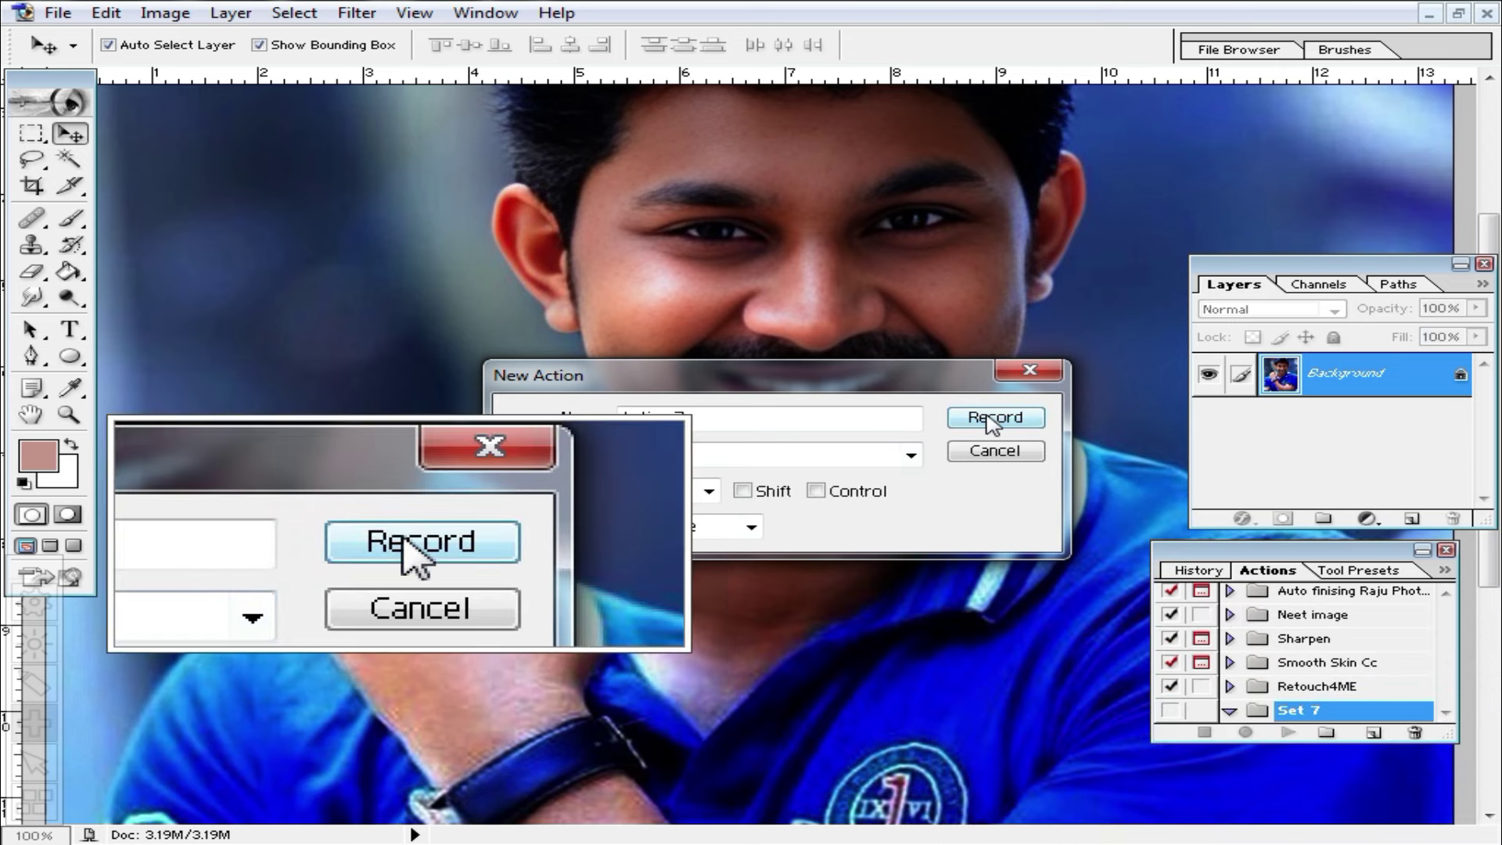
left_click(991, 419)
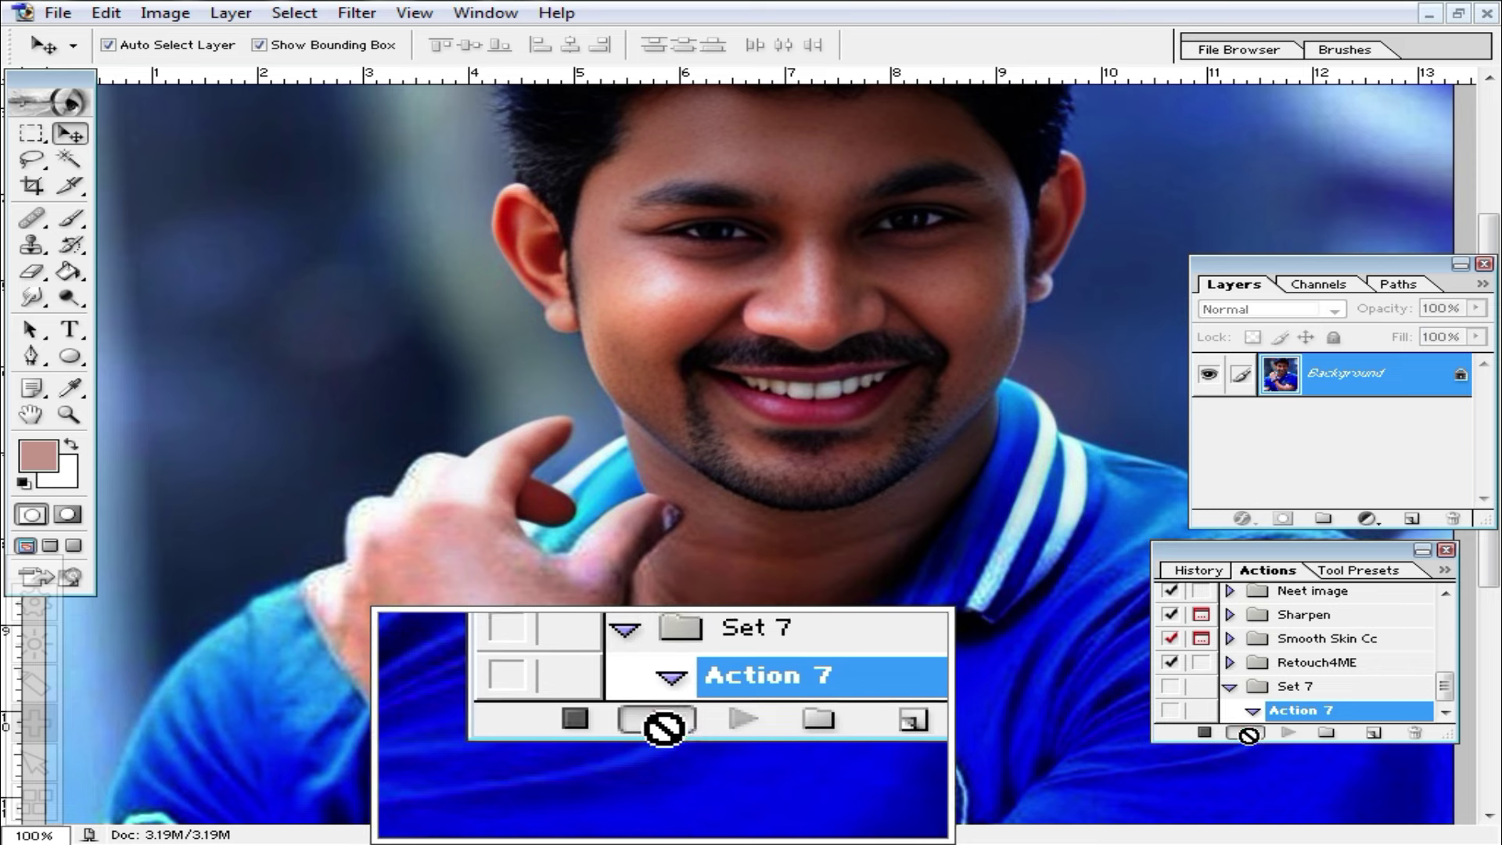
Step: Add a white Solid Color fill layer above the Background, blended in Soft Light
left_click(1310, 277)
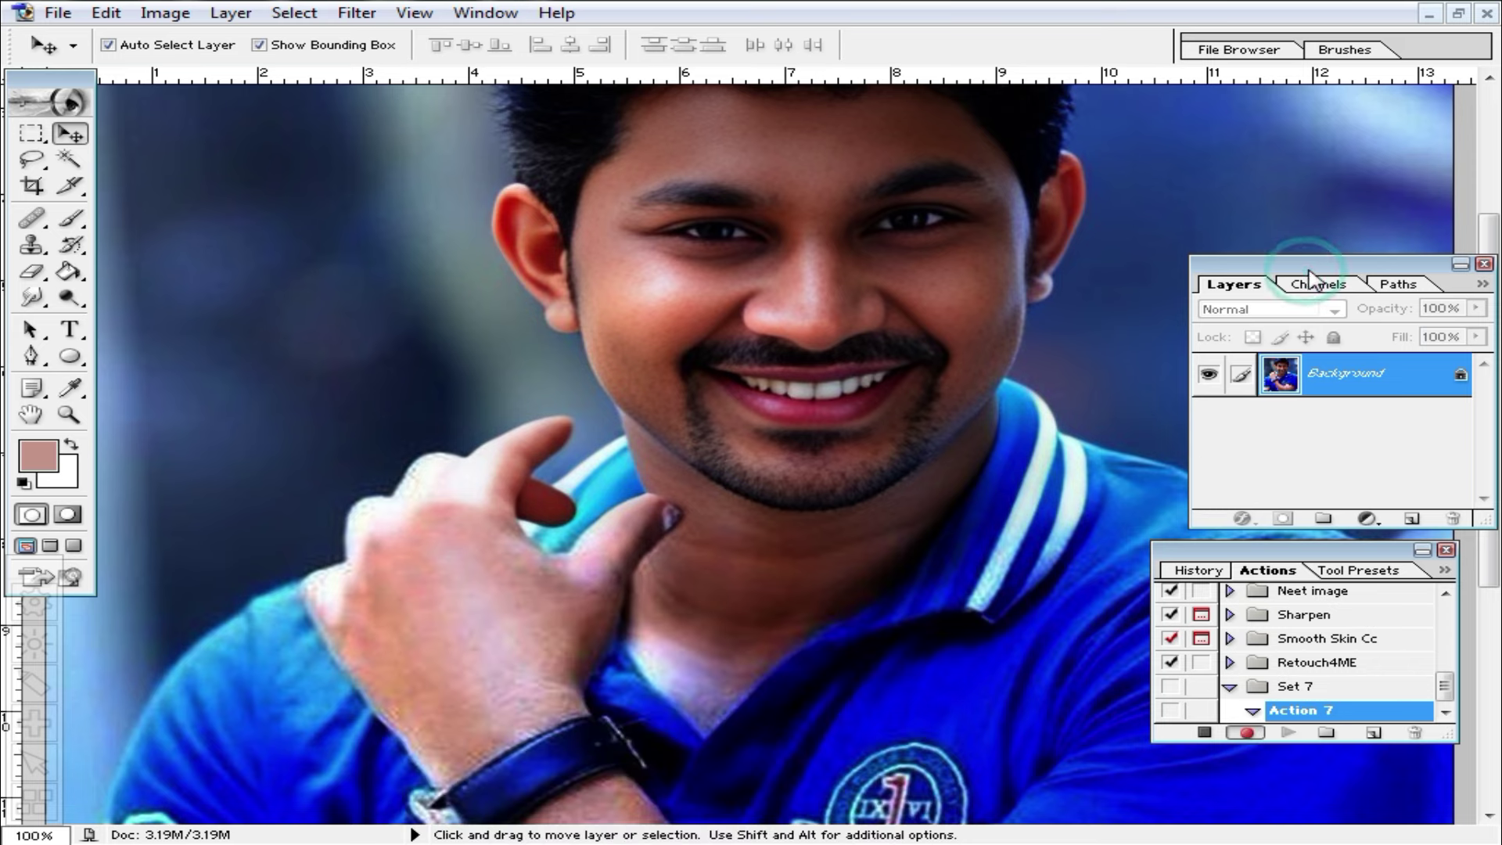
left_click_drag(1308, 272, 1310, 245)
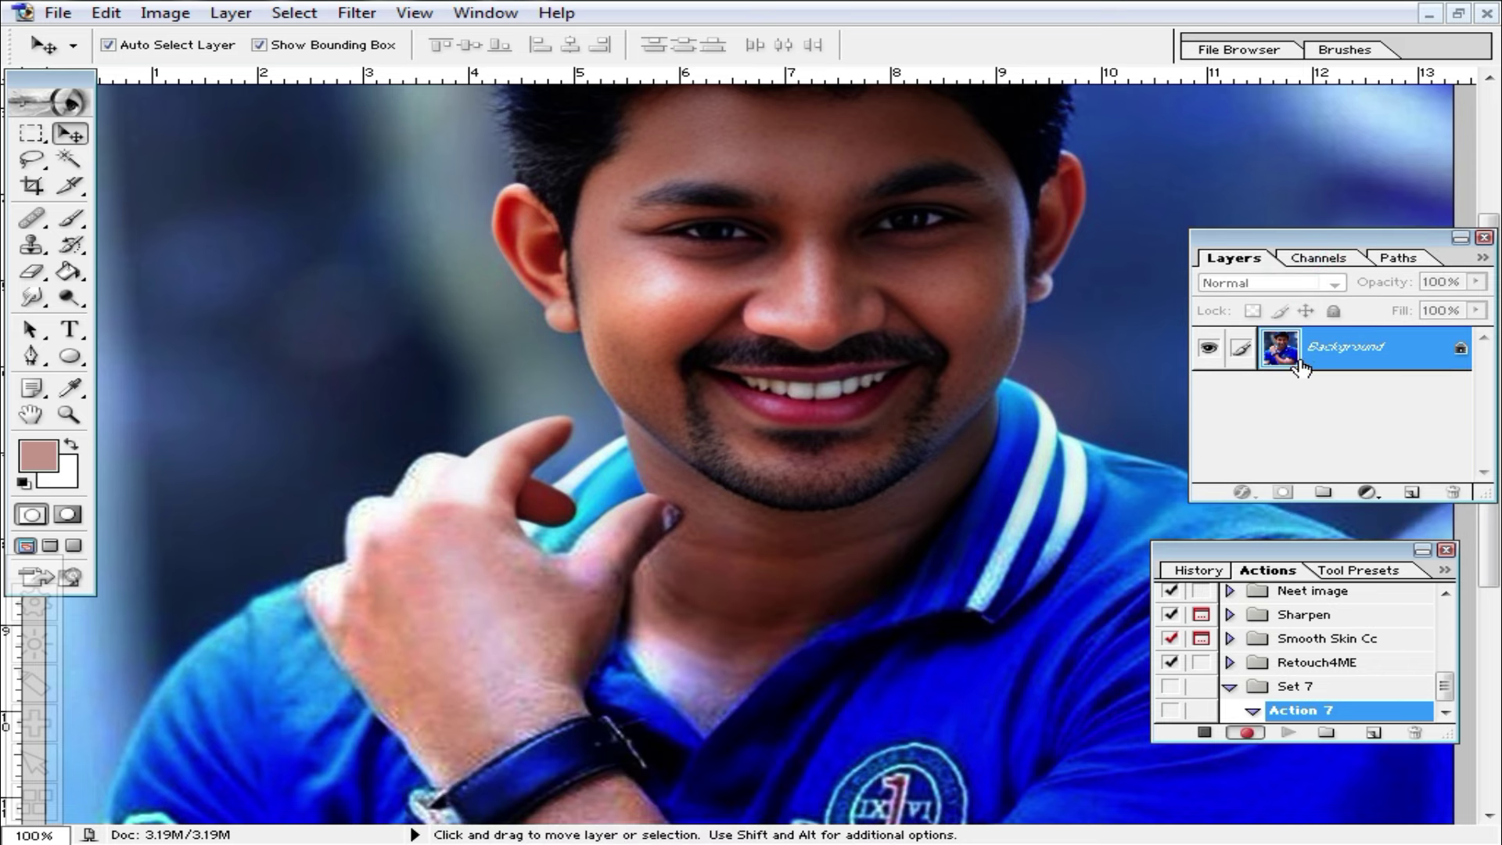
left_click(1367, 493)
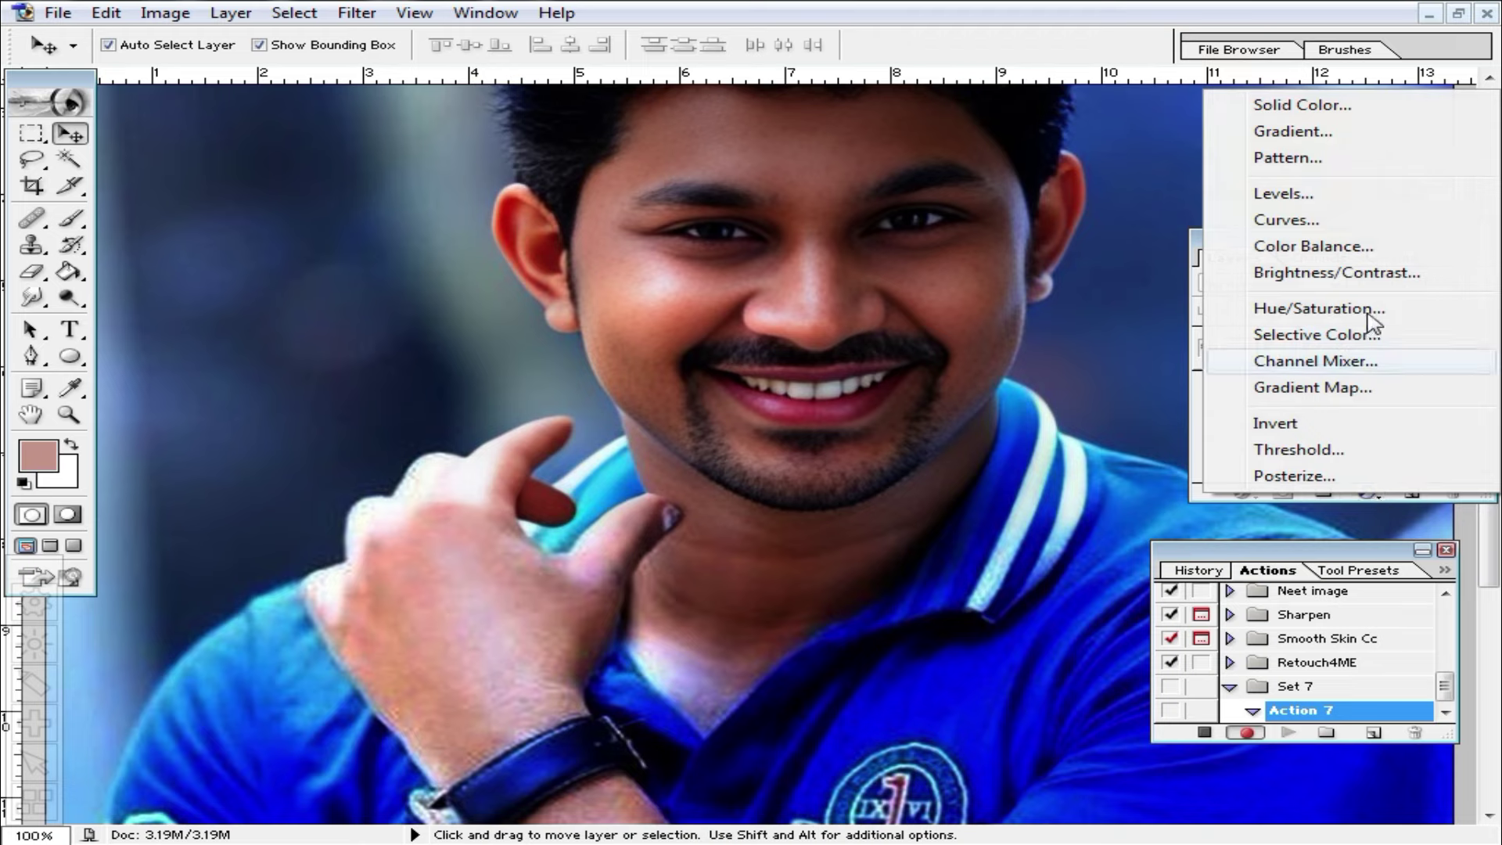
left_click(1305, 111)
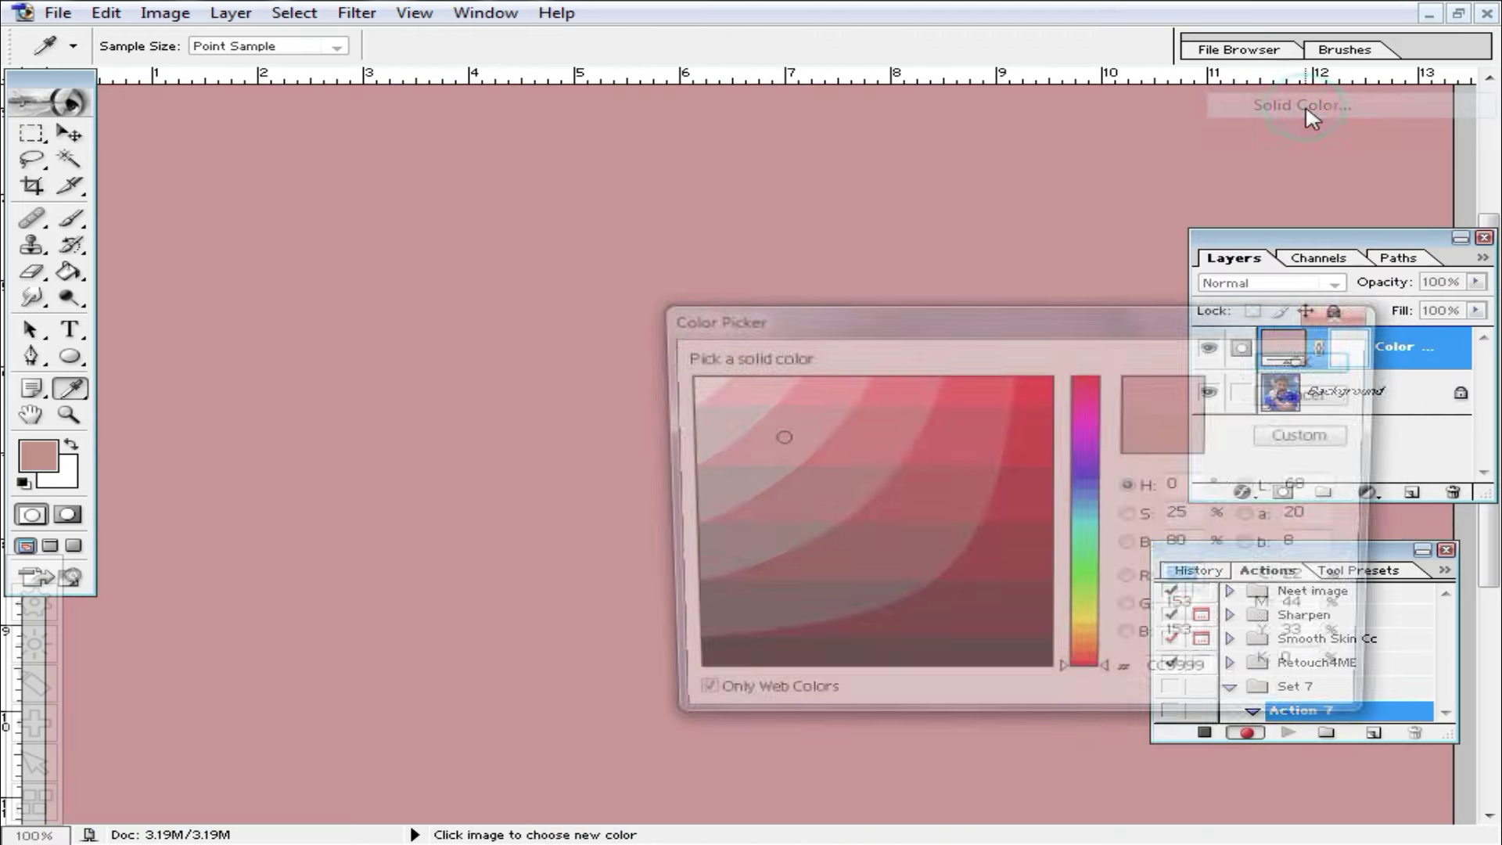
left_click(691, 384)
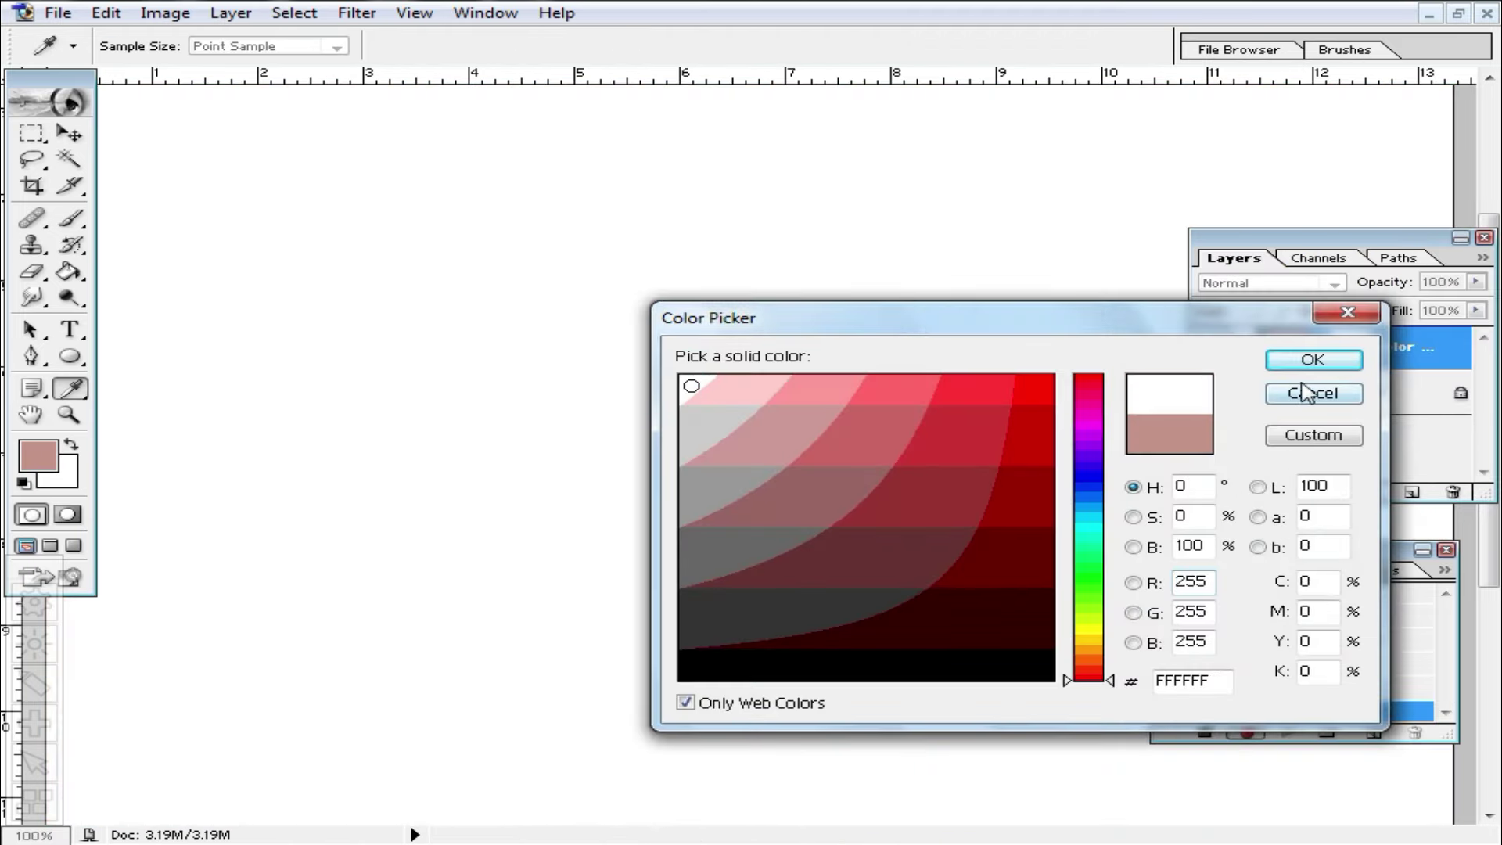
left_click(1311, 360)
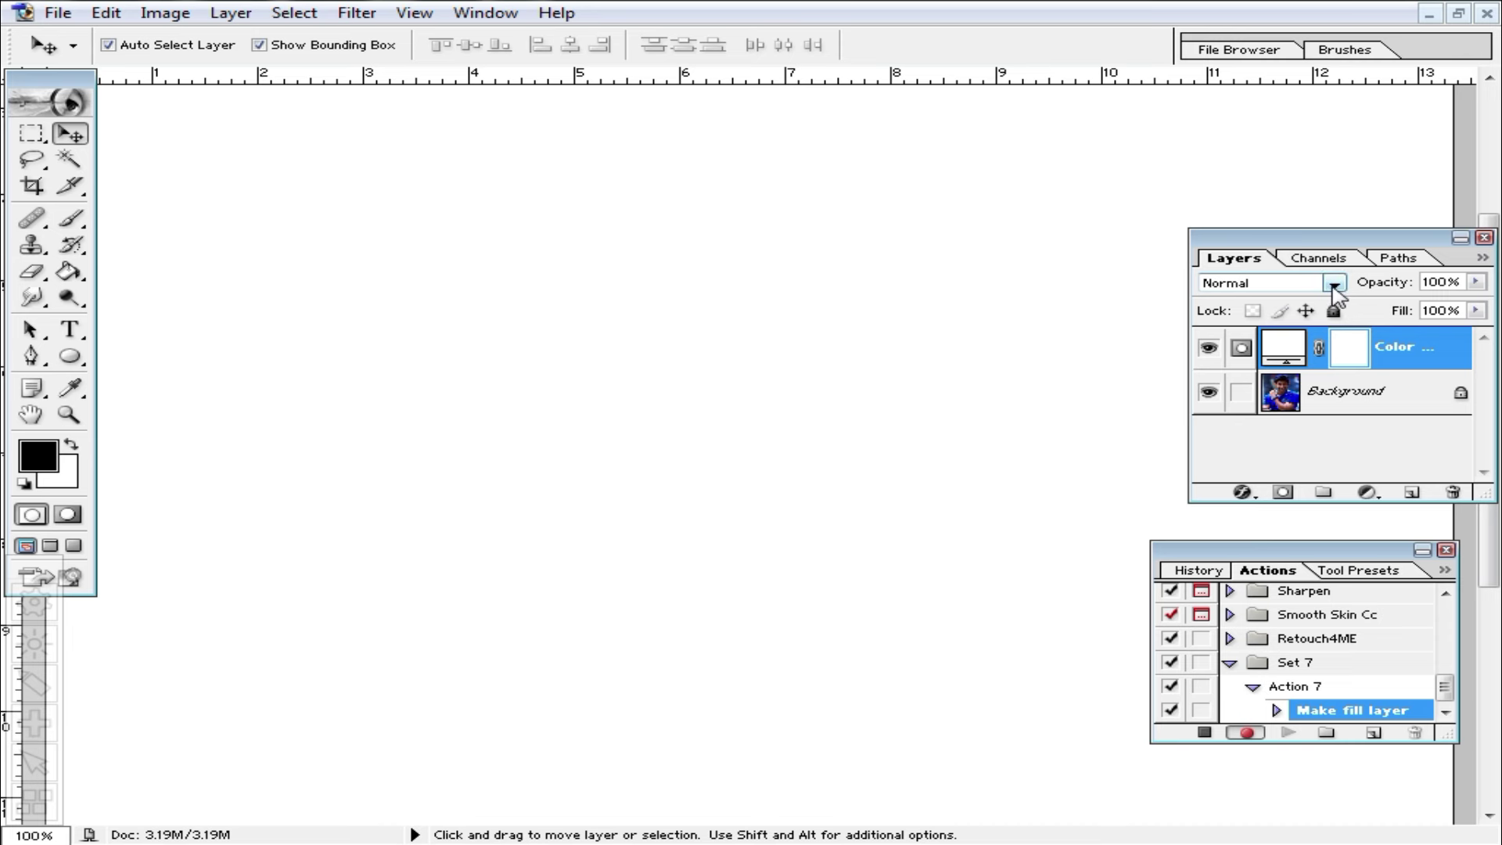
left_click(1334, 285)
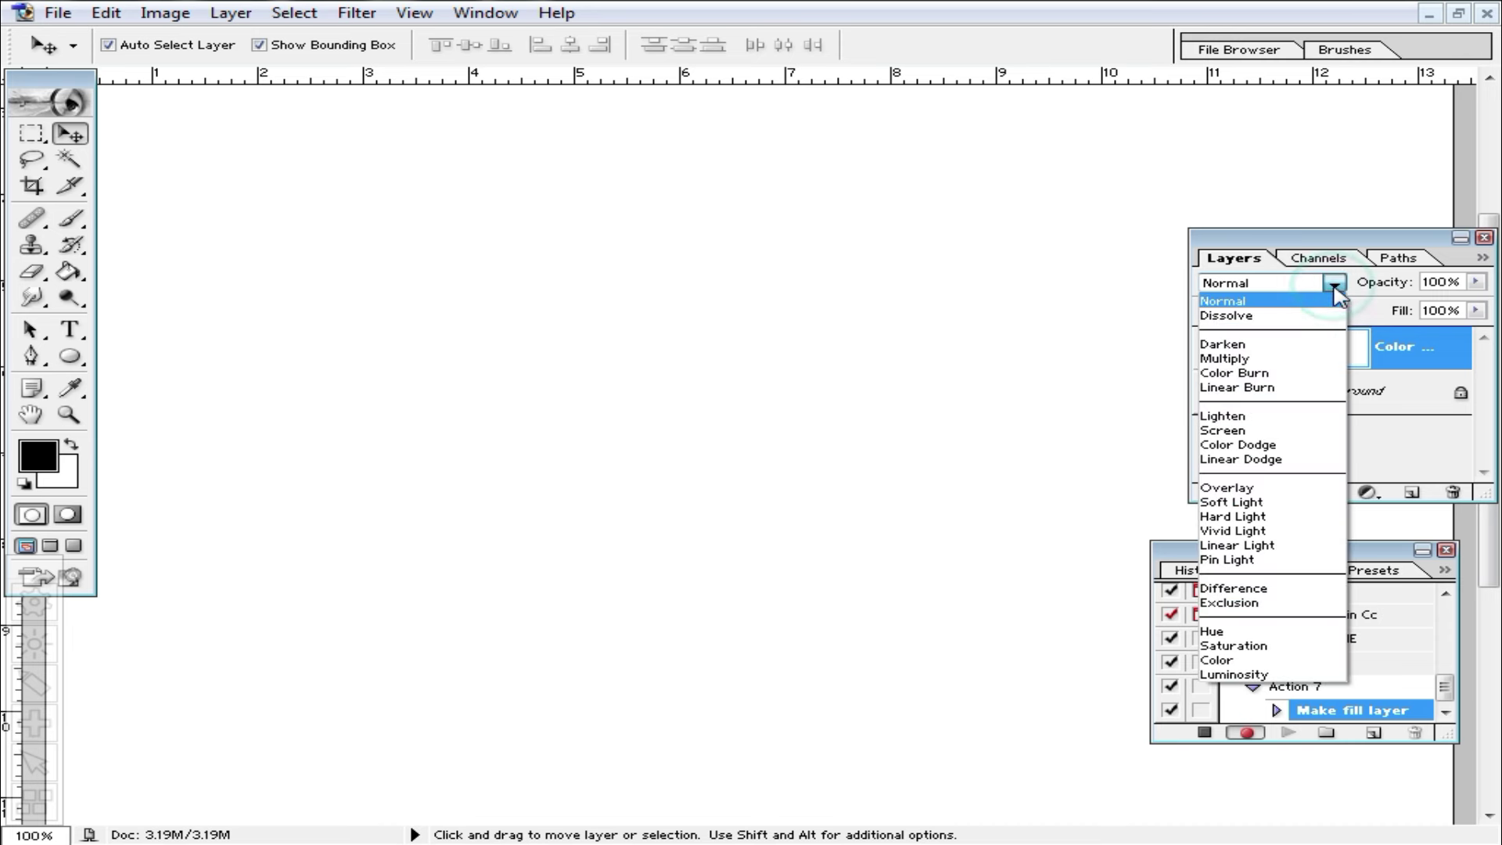
left_click(1267, 504)
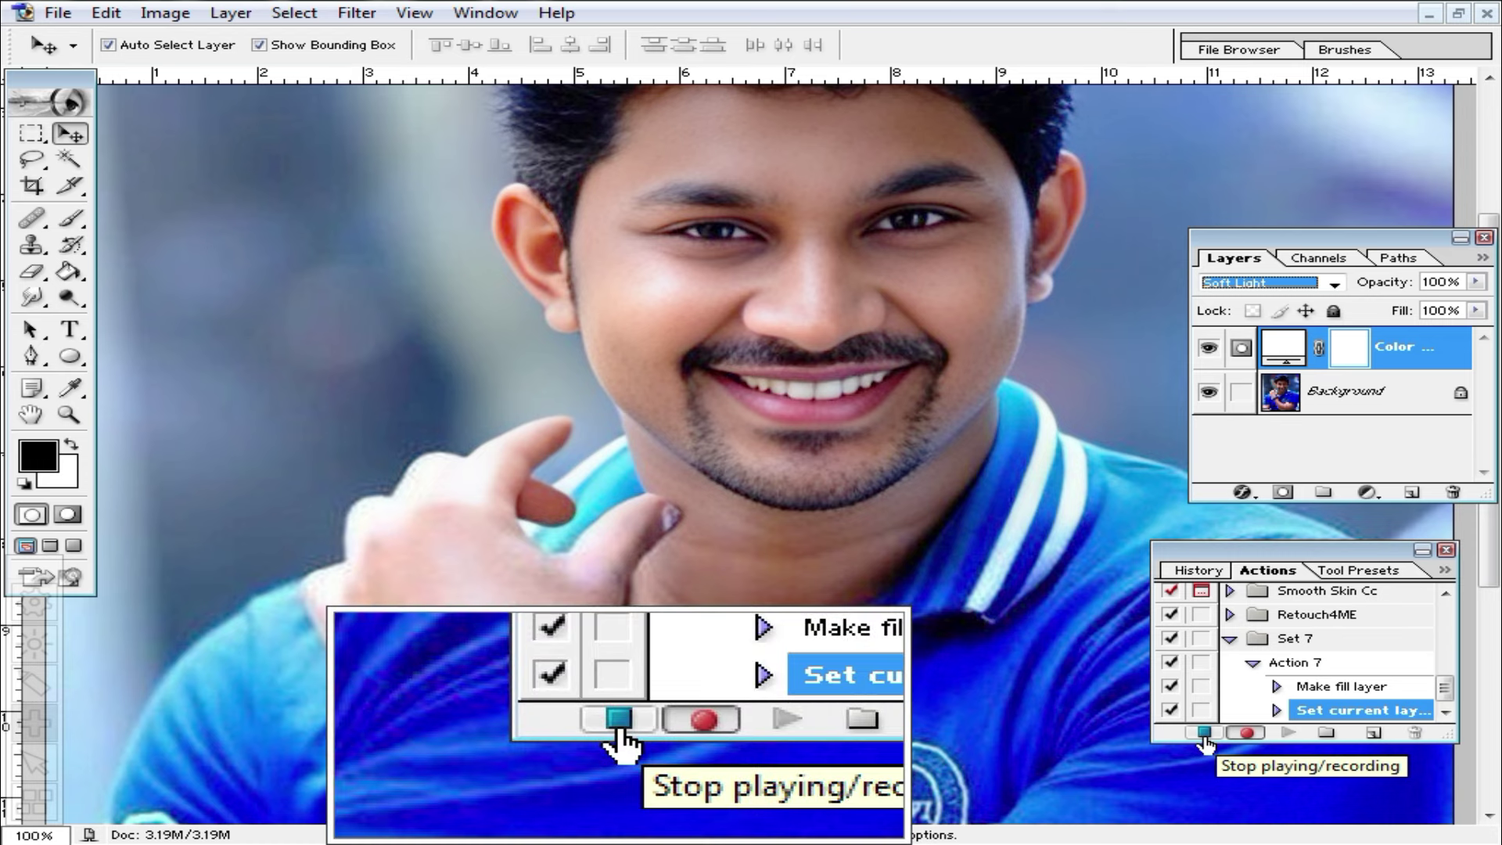
Step: Stop recording Action 7 and close the Actions panel
left_click(1203, 733)
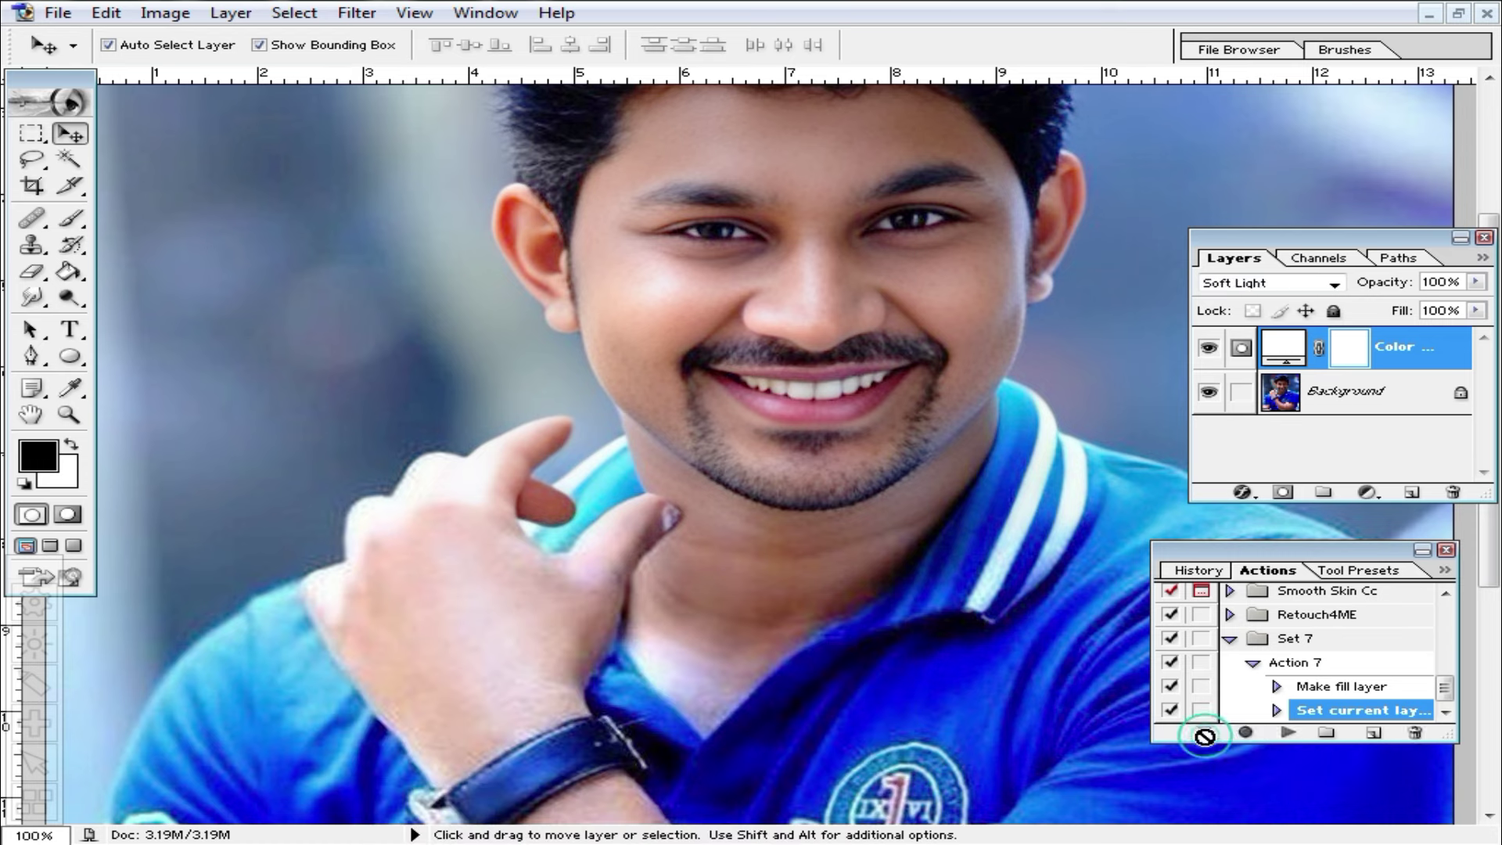
left_click(1446, 550)
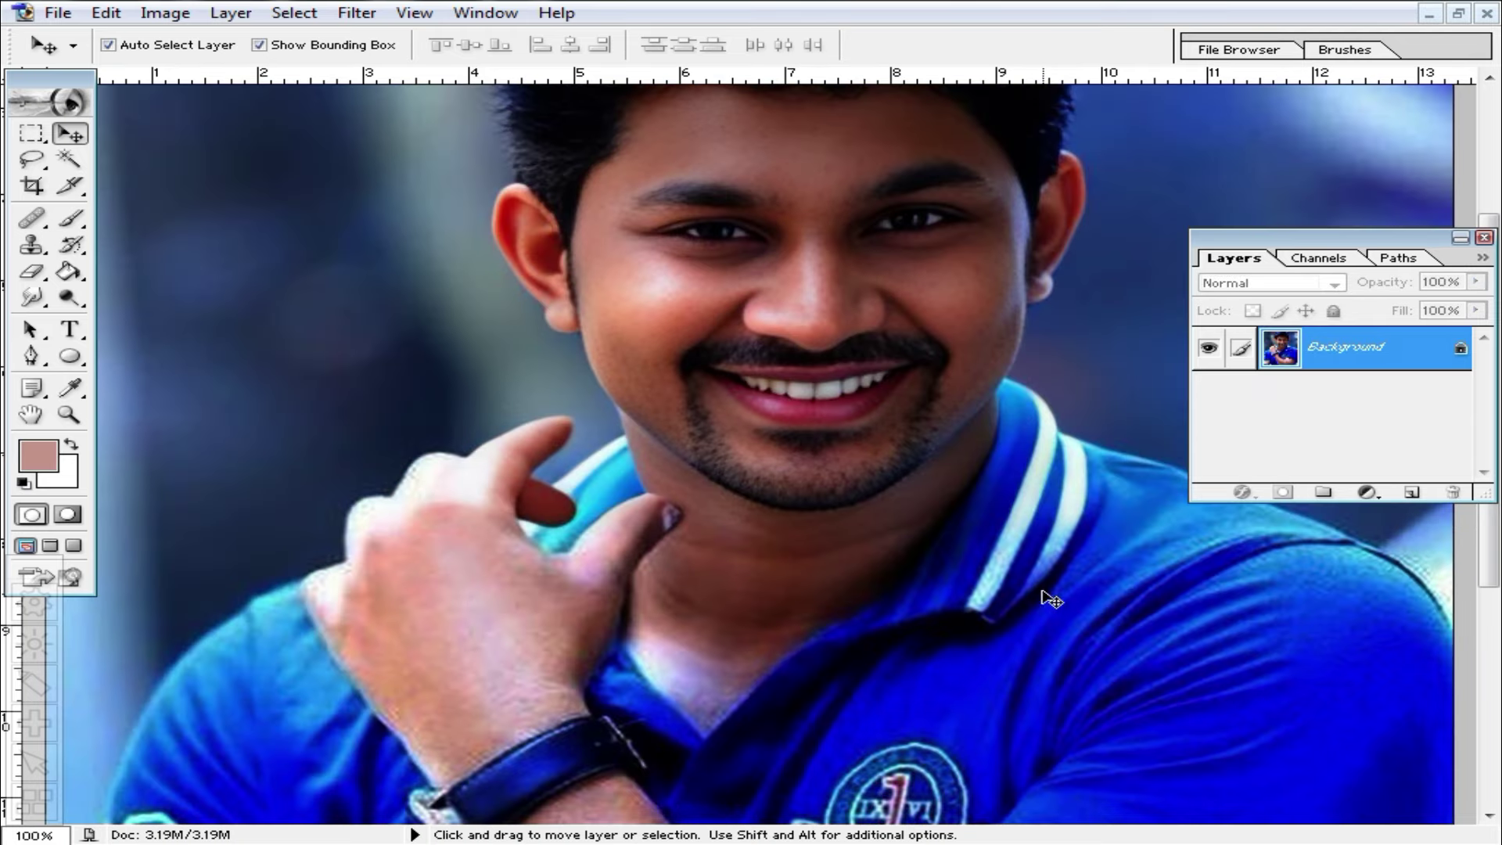
scroll(898, 439, "up", 3)
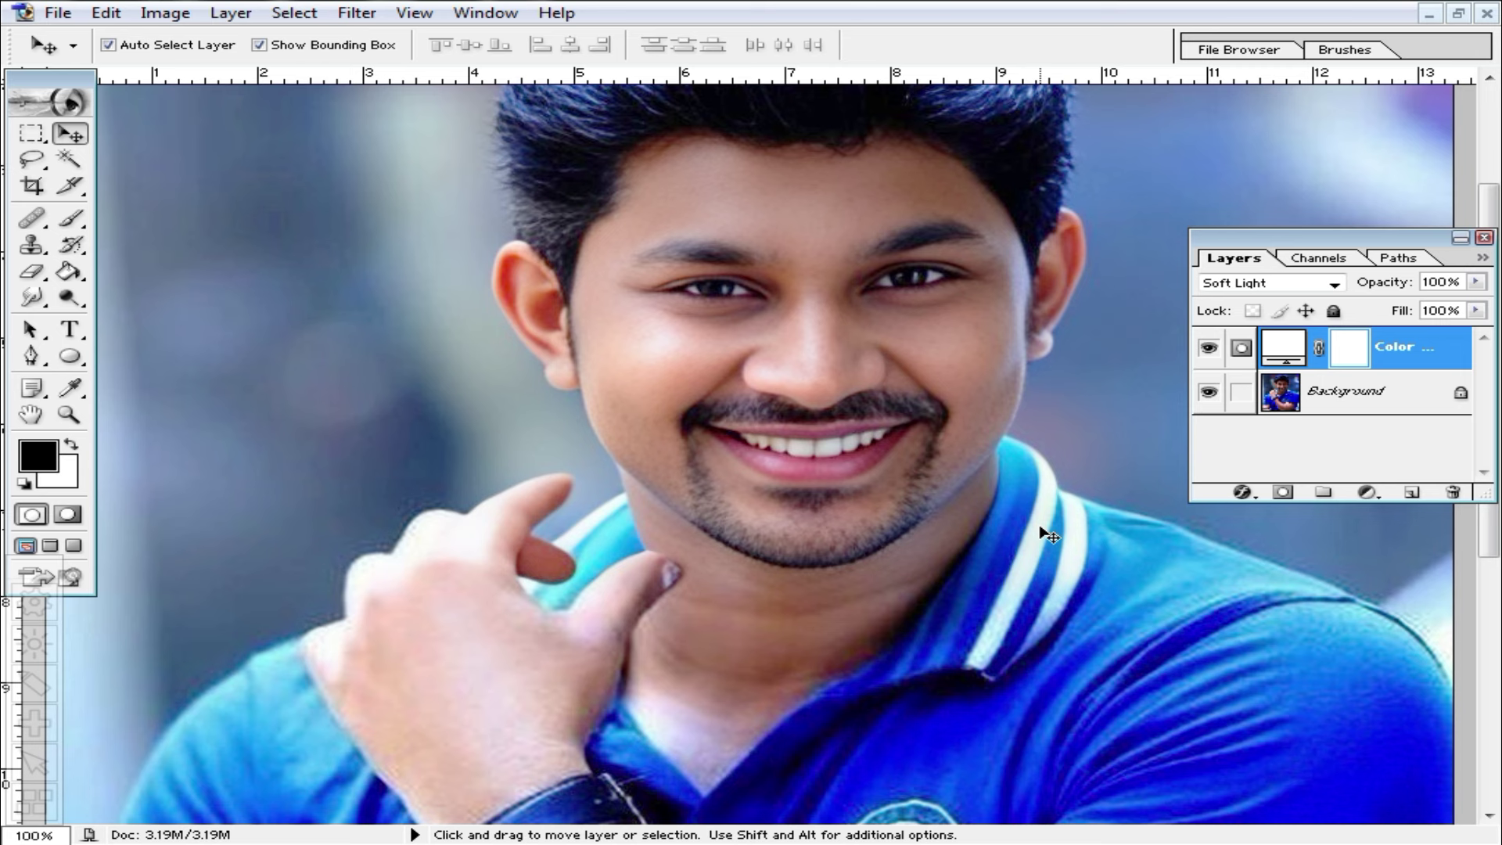
Step: Replay the action for a second white fill layer and set its opacity to 57%
key("ctrl+z")
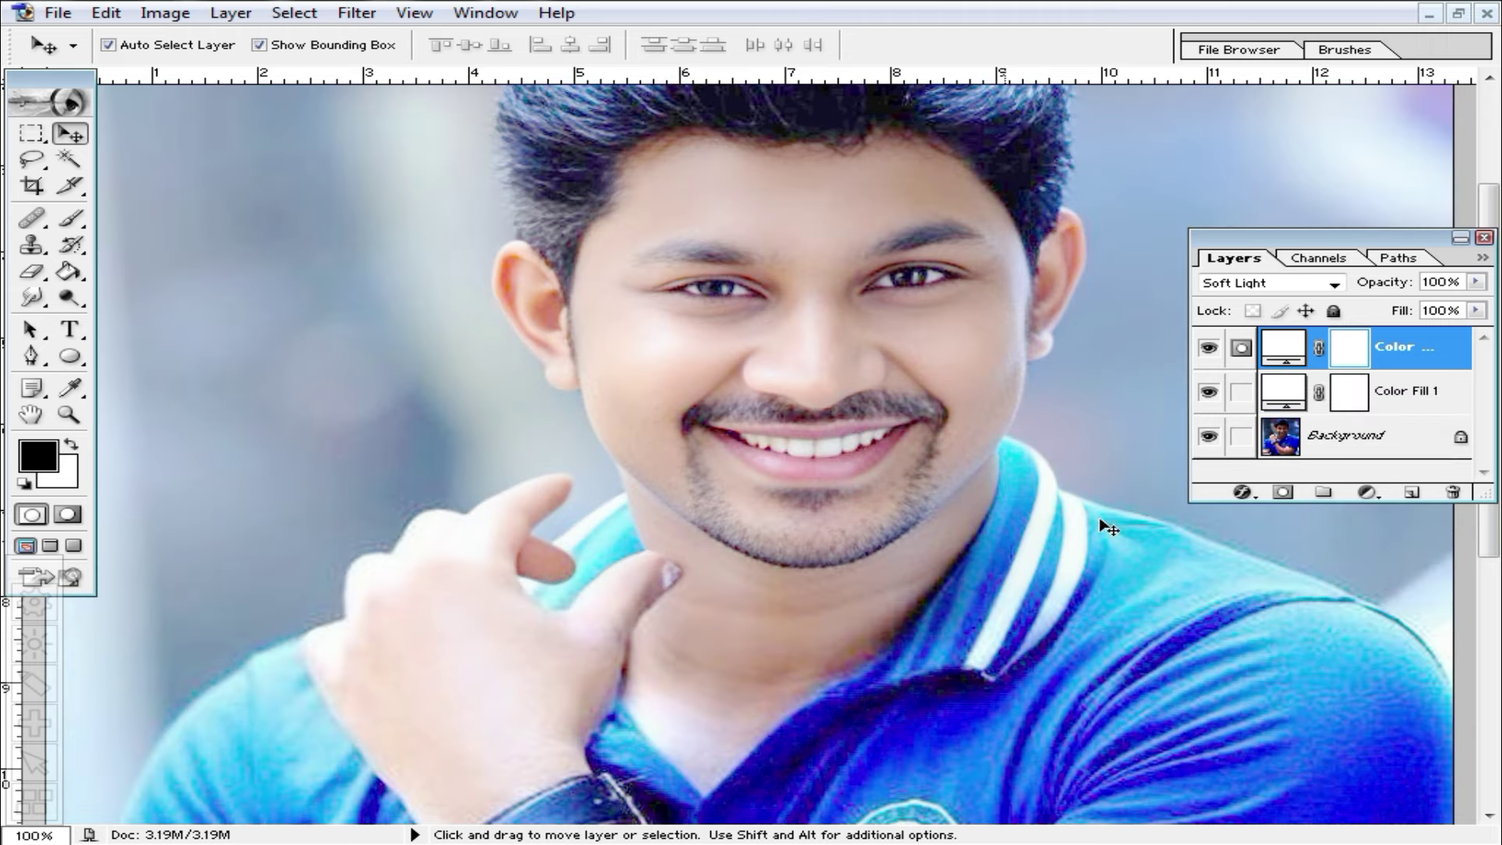
mouse_move(1475, 311)
left_mouse_down()
mouse_move(1361, 332)
mouse_move(1475, 329)
mouse_move(1414, 309)
left_mouse_up()
left_click(1475, 282)
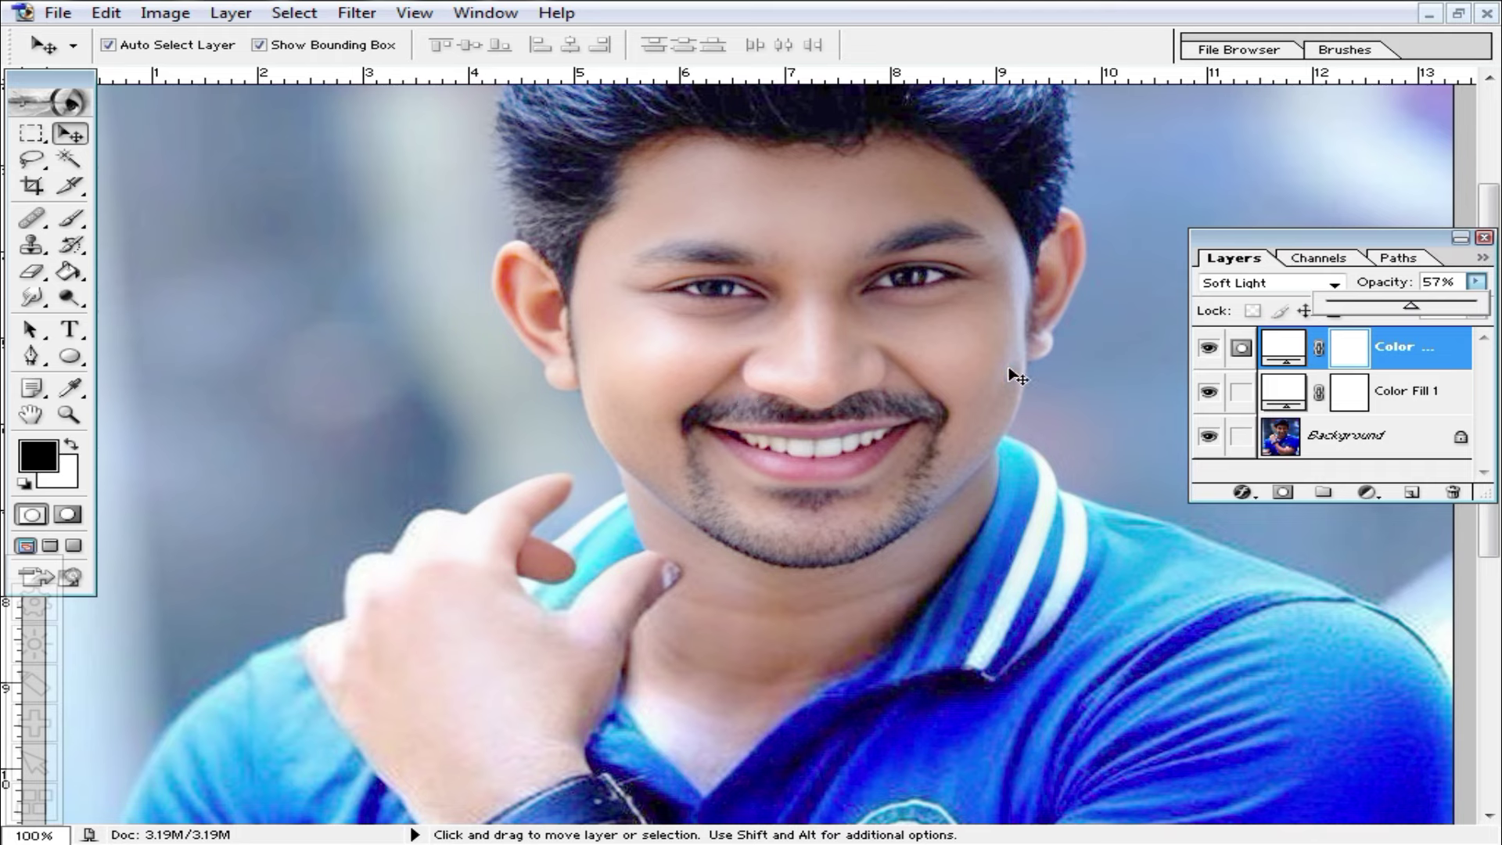
Step: Change the top fill layer's colour to pale yellow FFFFCC
double_click(1283, 352)
mouse_move(965, 345)
left_mouse_down()
mouse_move(1049, 420)
mouse_move(1074, 482)
left_mouse_up()
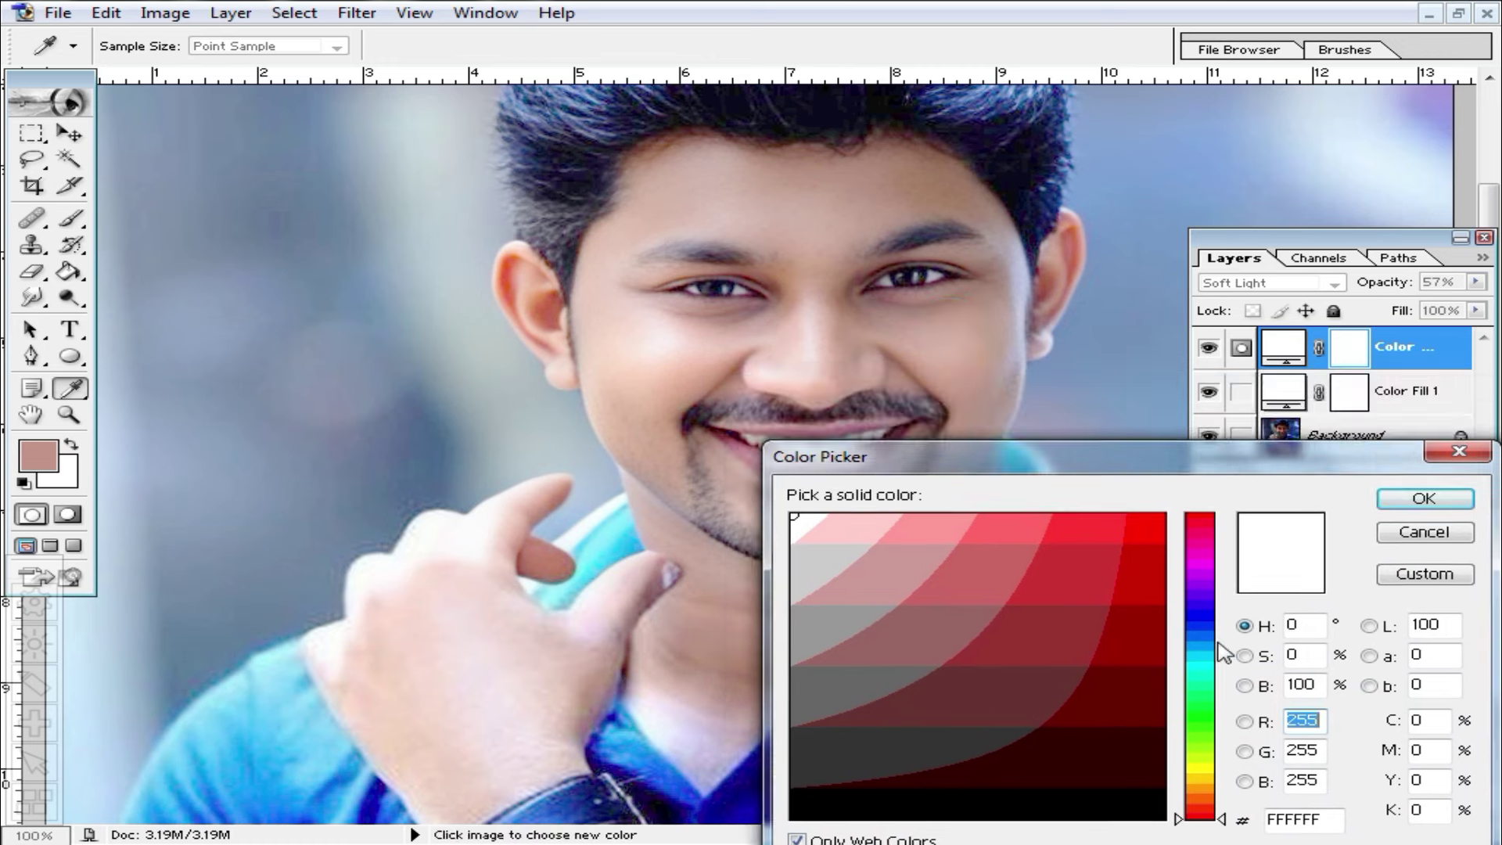
left_click(1200, 775)
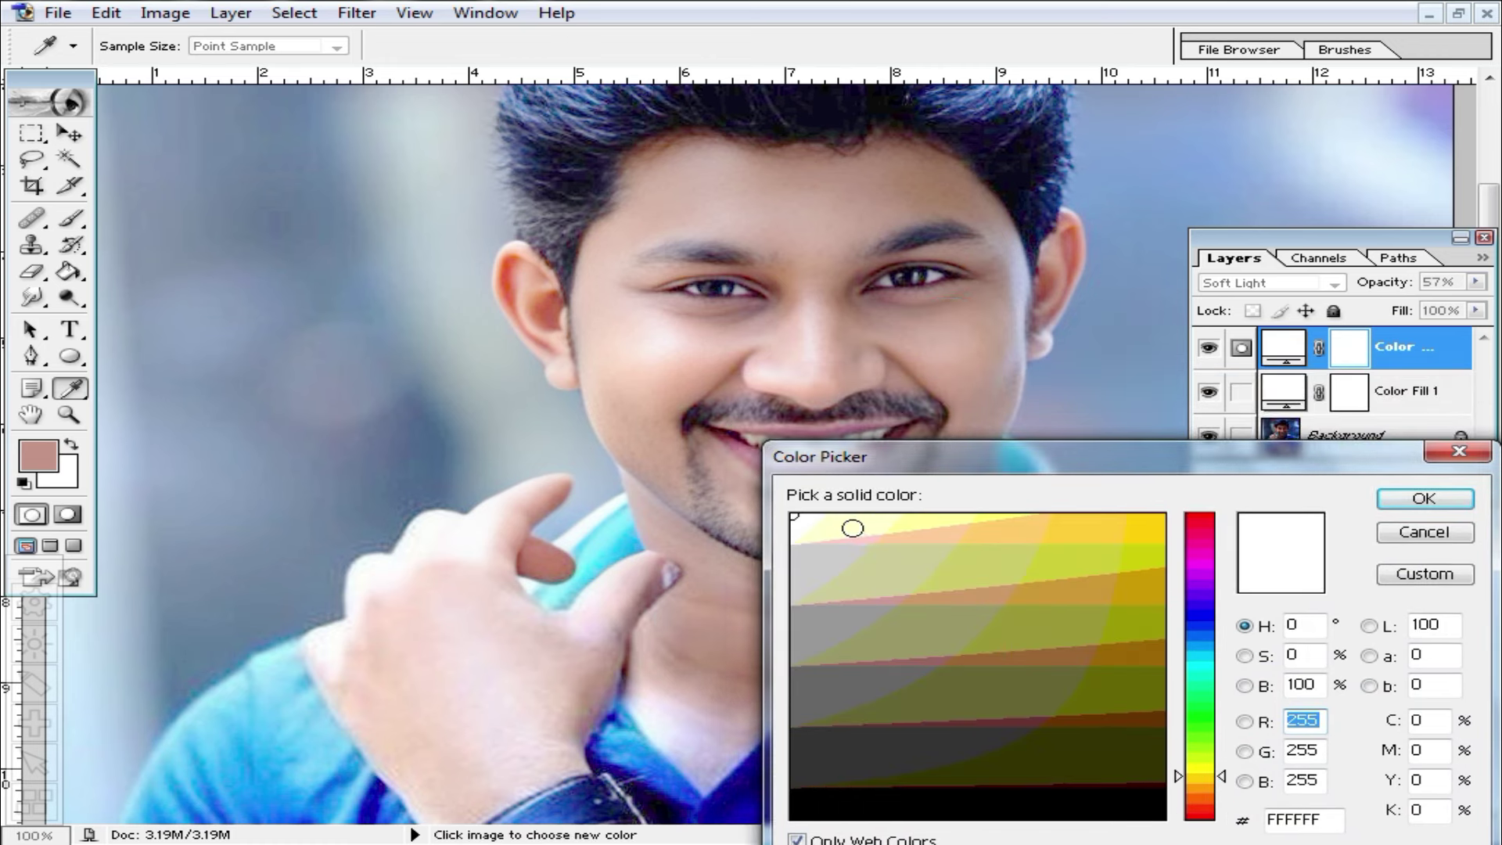
left_click(851, 528)
left_click(896, 528)
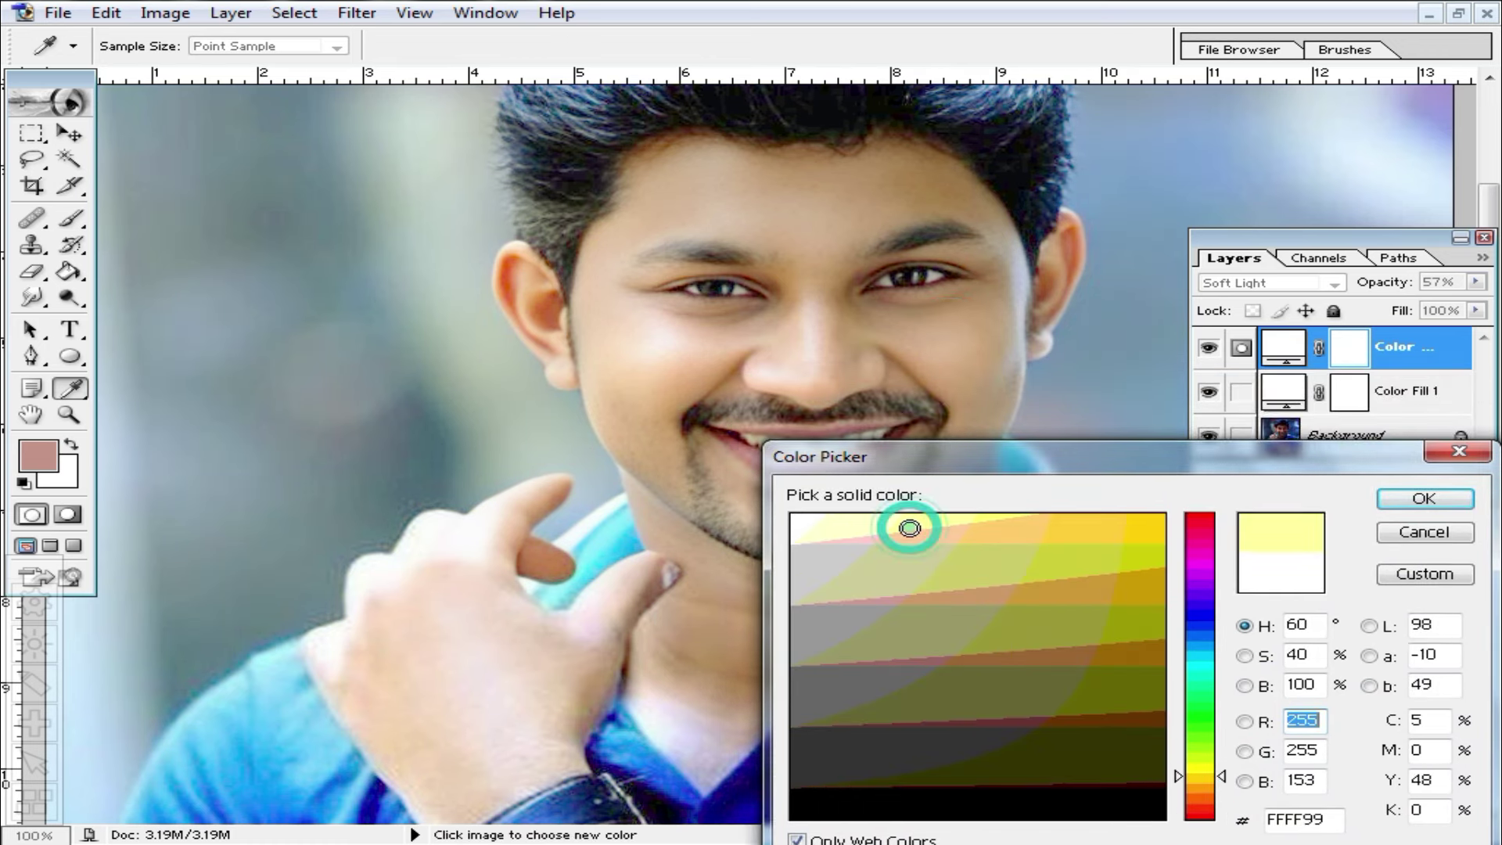
left_click_drag(1116, 459, 1151, 454)
left_click(880, 520)
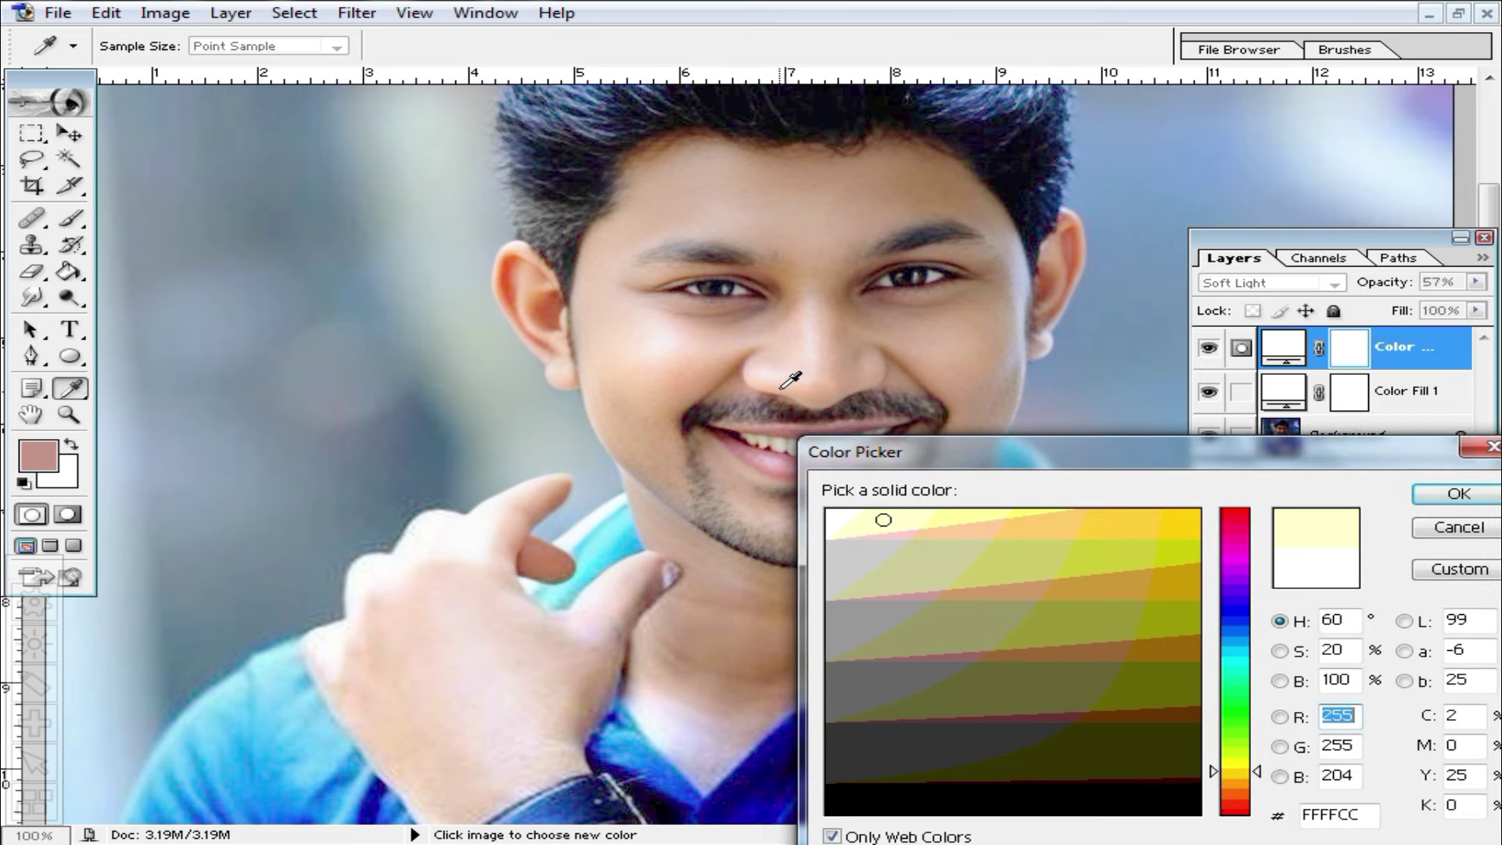
left_click(869, 519)
left_click_drag(1243, 452, 1133, 451)
left_click(1342, 494)
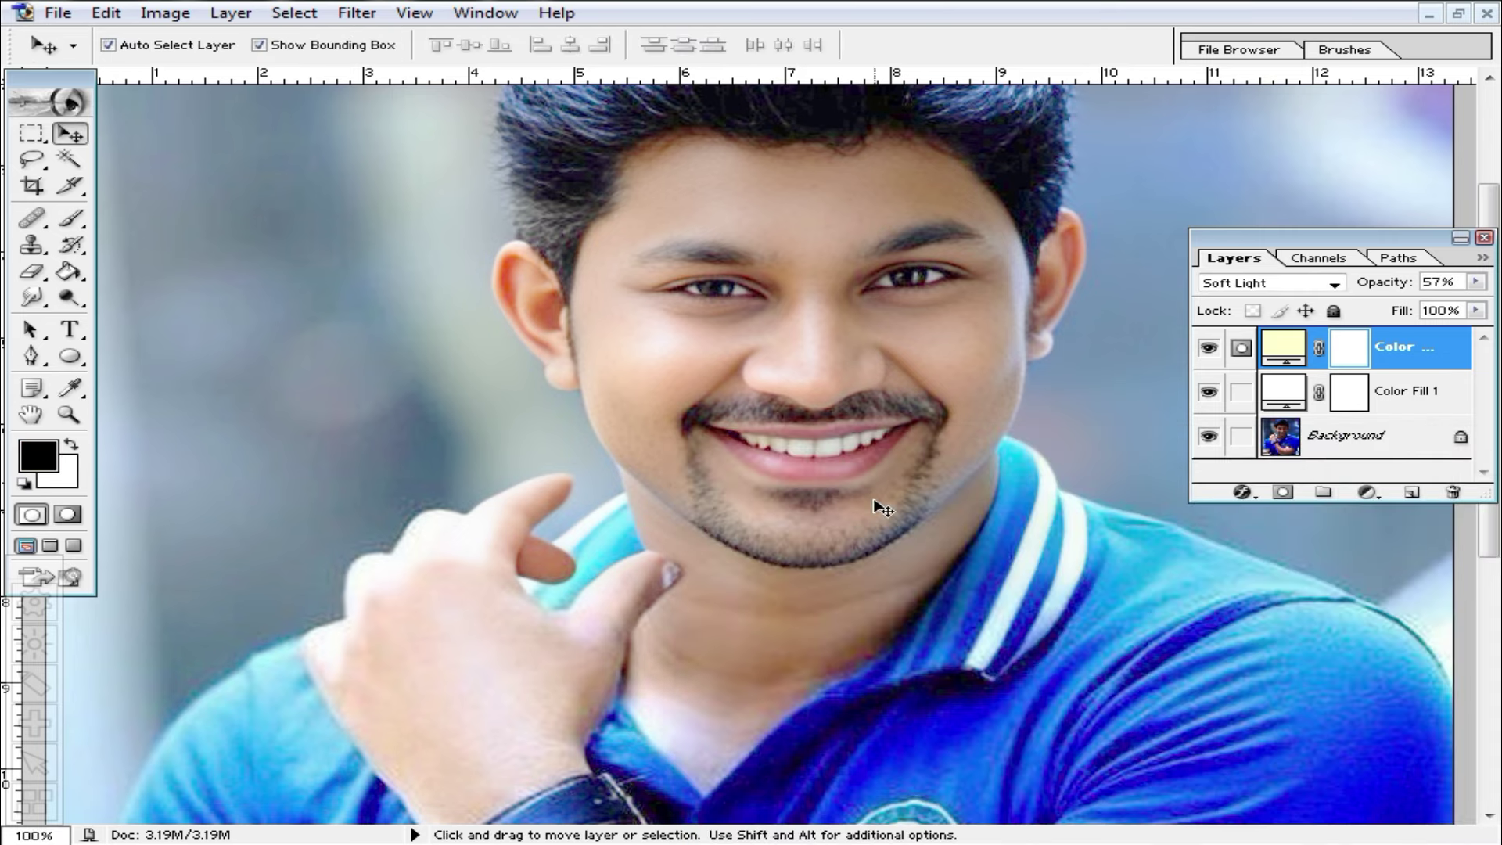
Step: Fine-tune the top layer's opacity and flatten the image into one Background layer
left_click(1476, 282)
mouse_move(1414, 305)
left_mouse_down()
mouse_move(1481, 309)
mouse_move(1422, 311)
left_mouse_up()
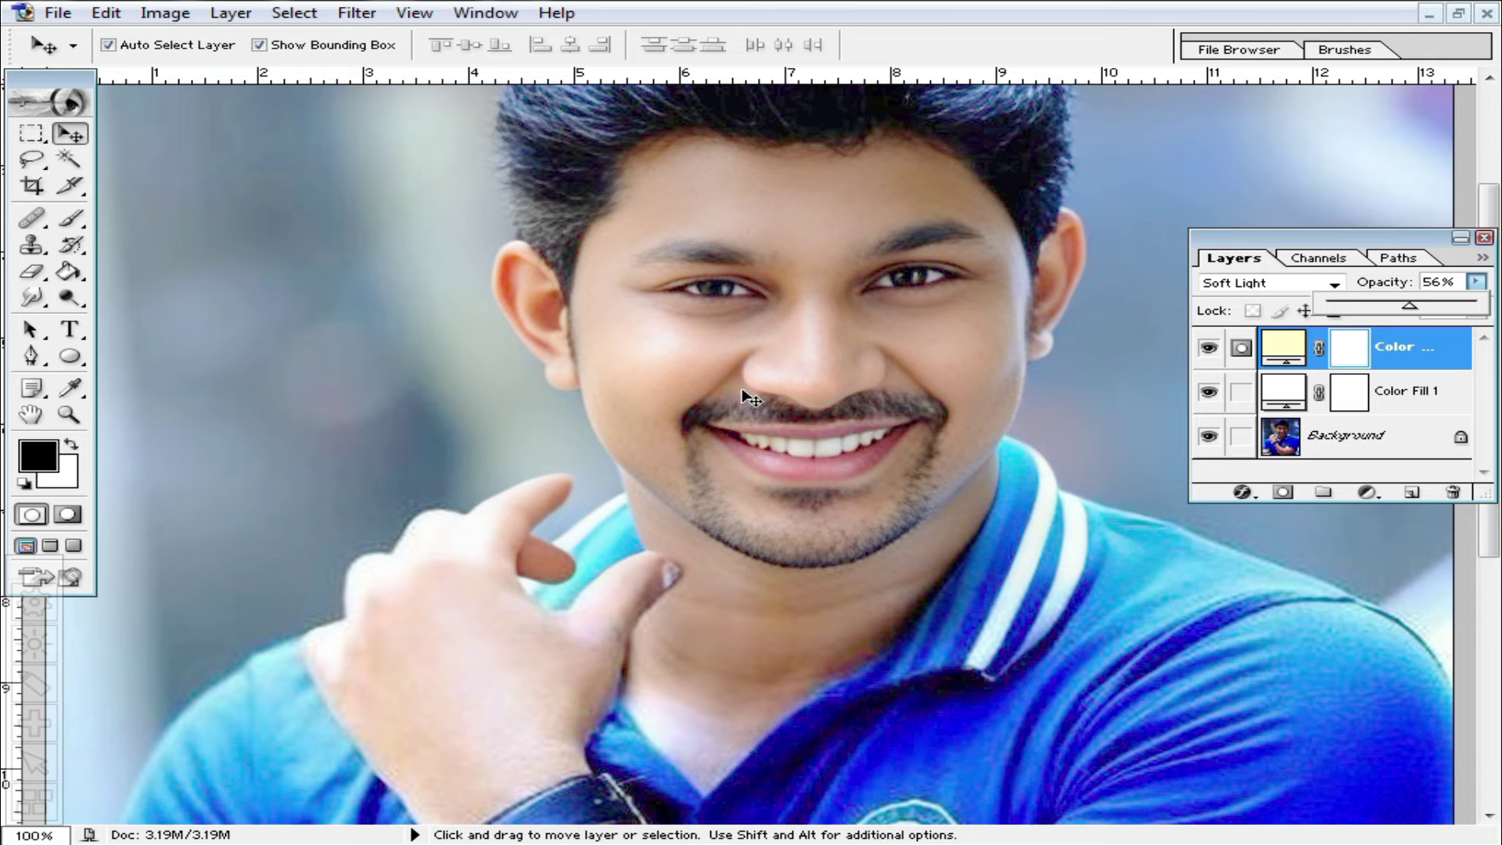
left_click_drag(1301, 442, 1389, 422)
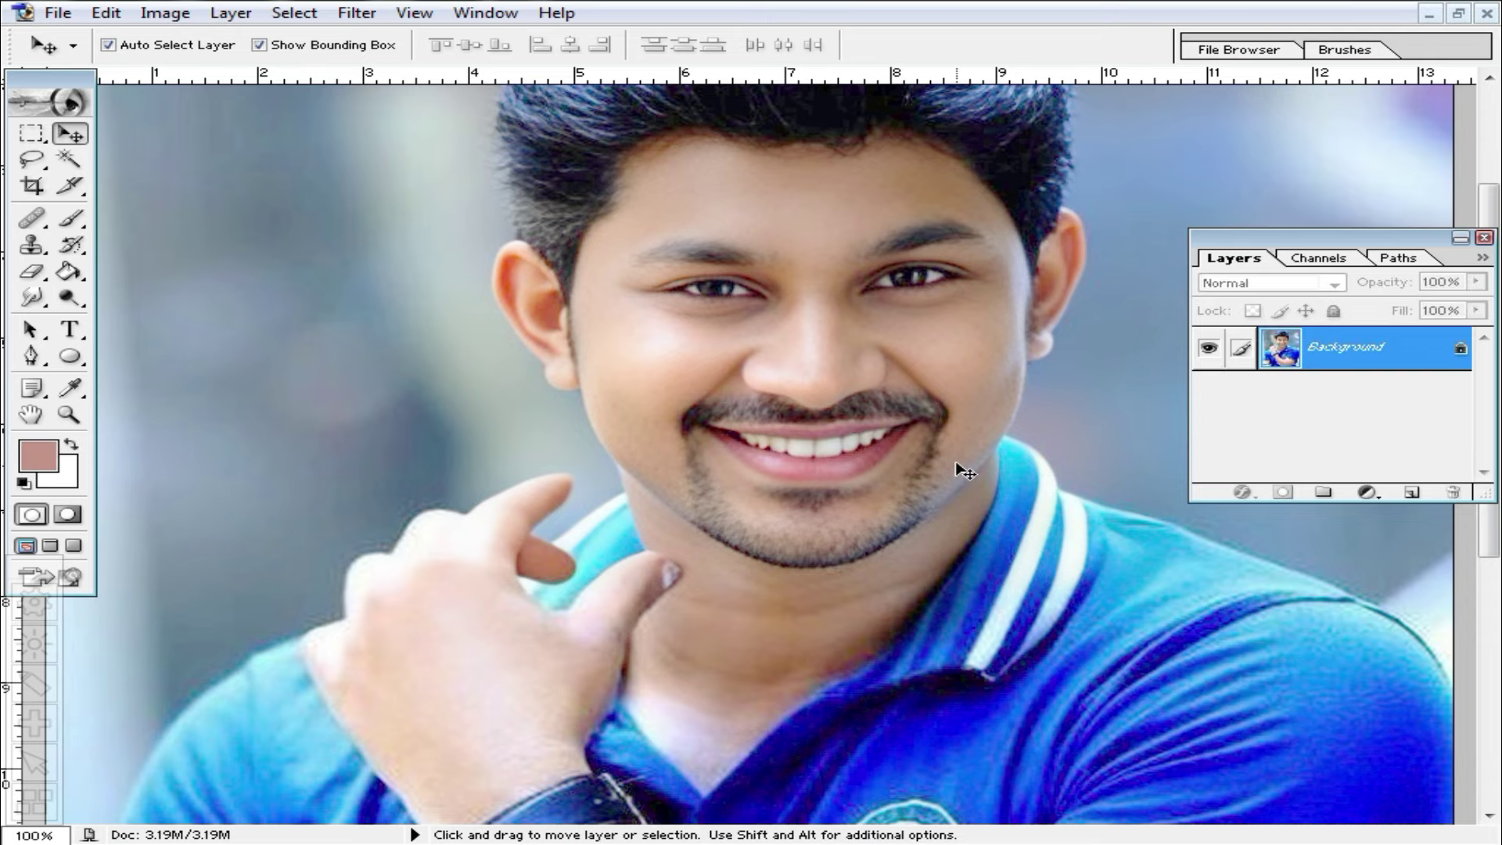
key("ctrl+minus")
Step: Inspect the flattened portrait's face at several zoom levels and dismiss the locked-layer warning
left_click(861, 425)
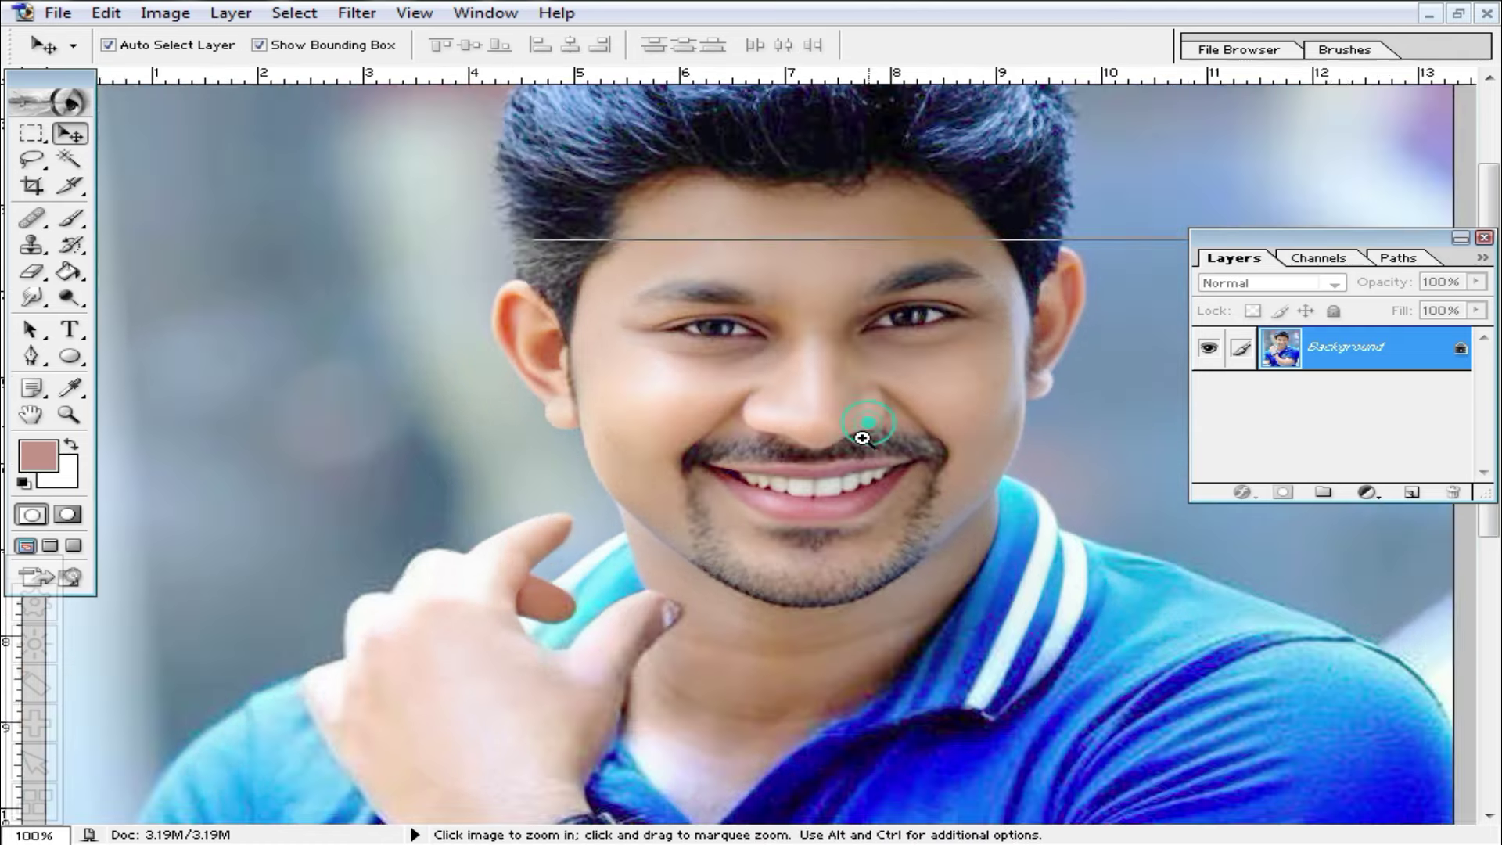
mouse_move(776, 474)
left_mouse_down()
mouse_move(921, 527)
mouse_move(865, 425)
left_mouse_up()
left_click(871, 430, "alt")
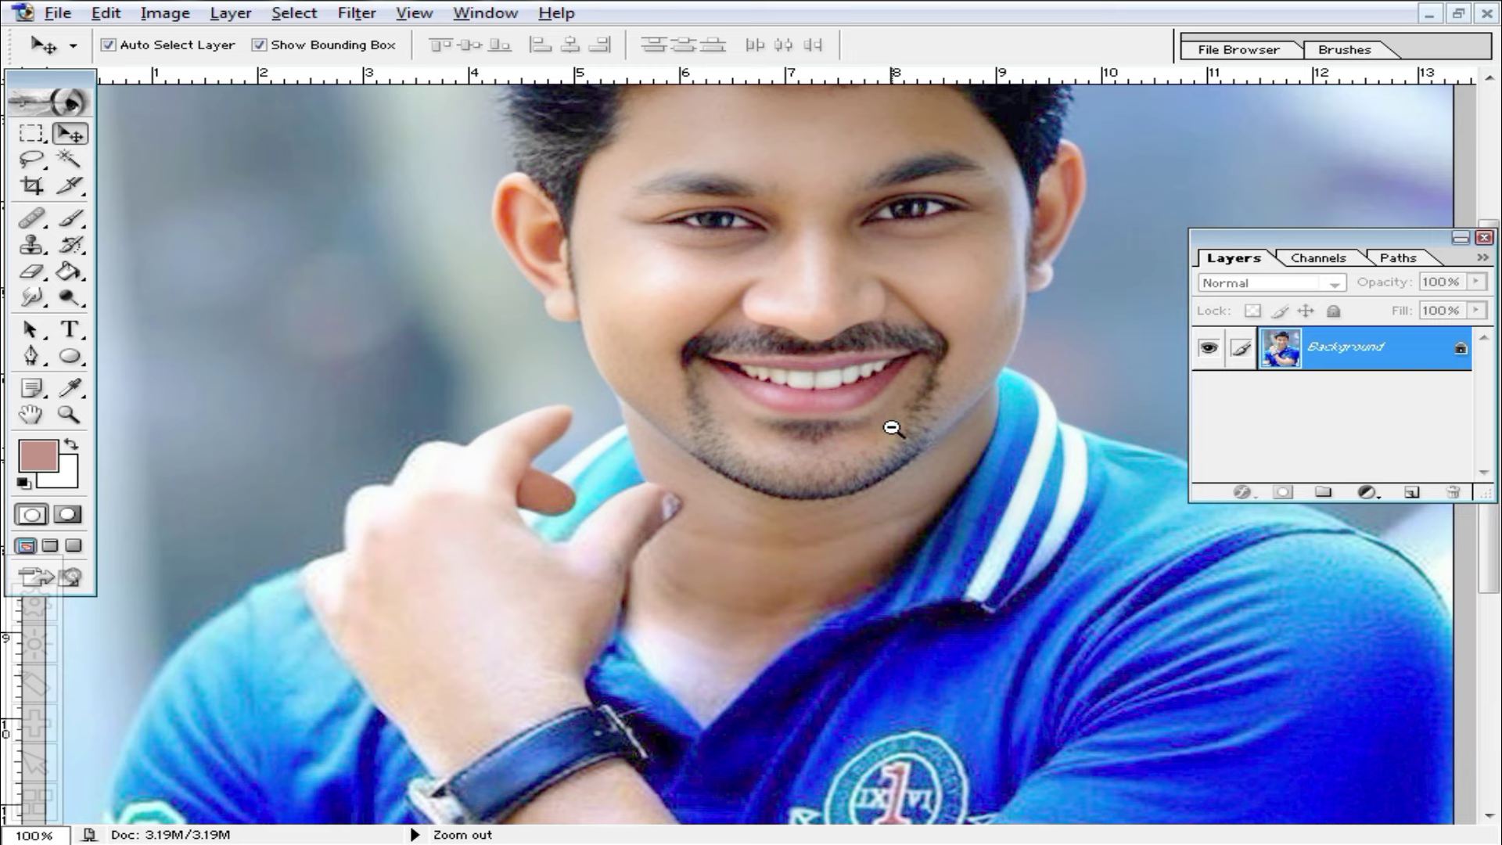
left_click(898, 427, "alt")
scroll(865, 329, "up", 3)
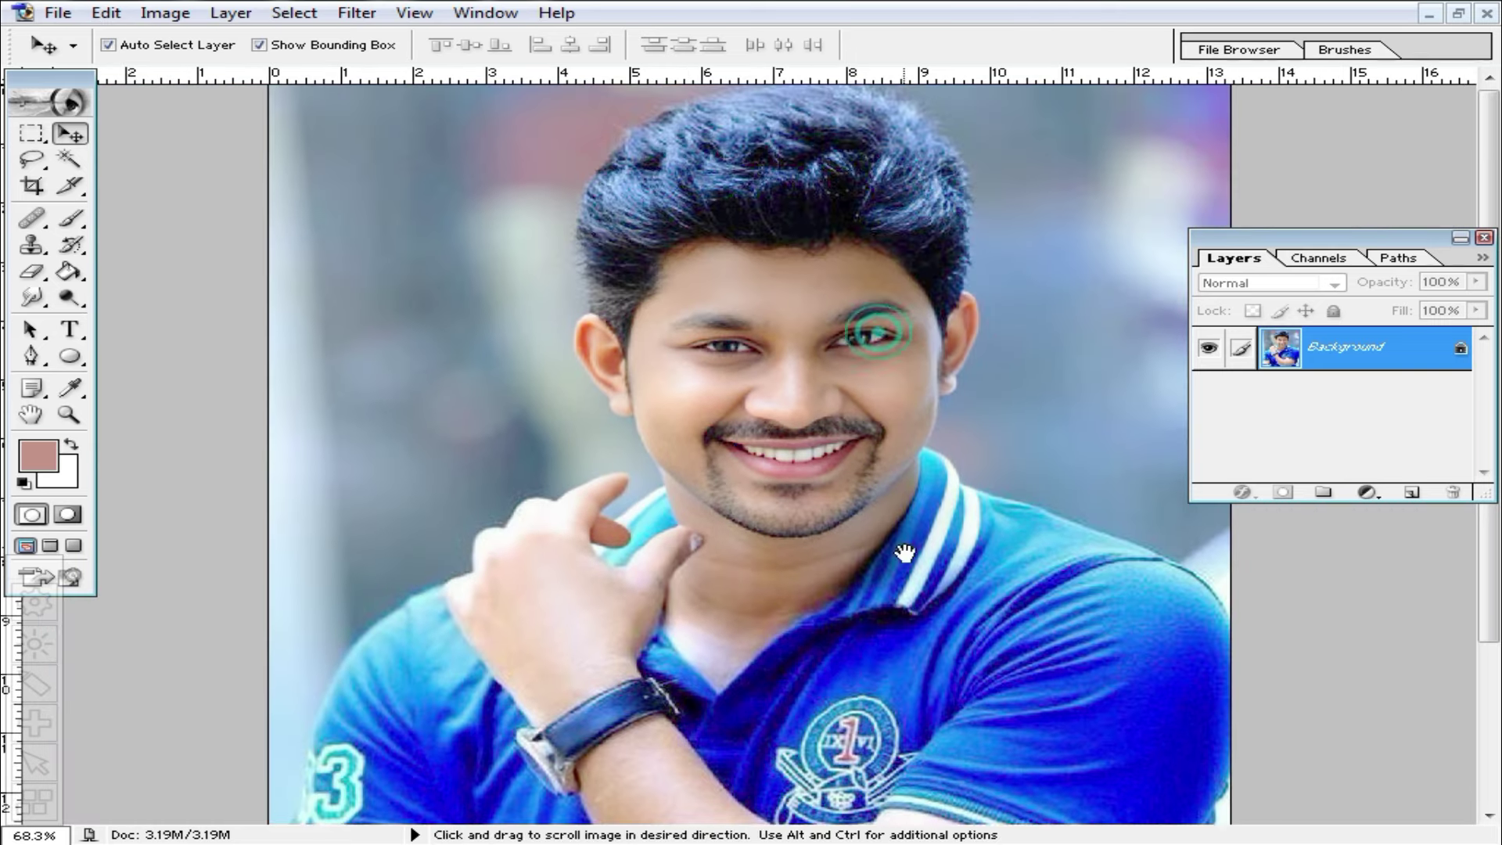
left_click(845, 415, "ctrl")
left_click(814, 392, "ctrl")
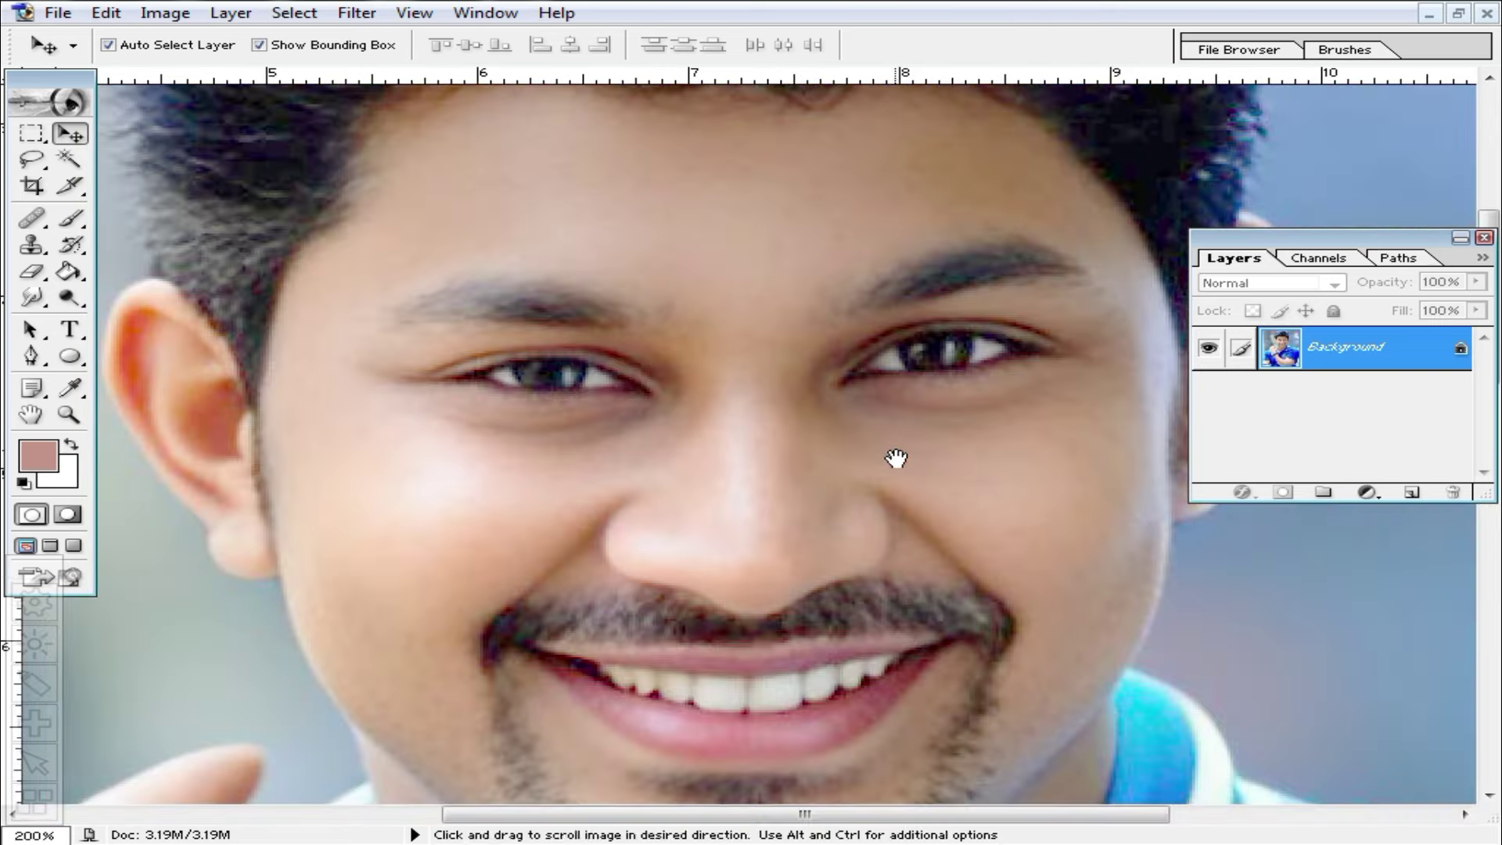
left_click(898, 456, "alt")
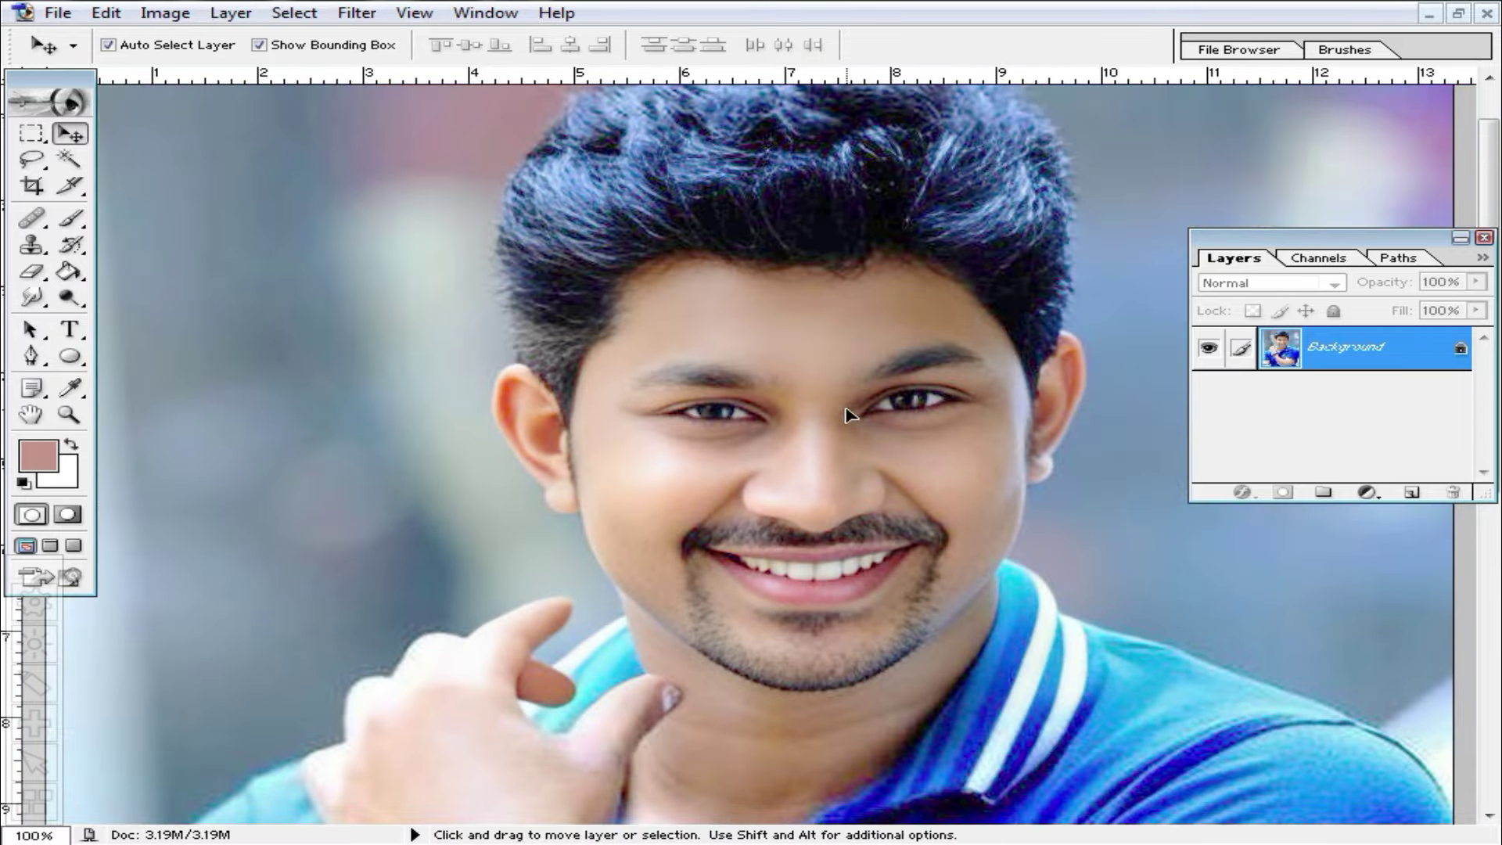
left_click_drag(891, 505, 900, 481)
left_click(798, 325)
left_click(164, 13)
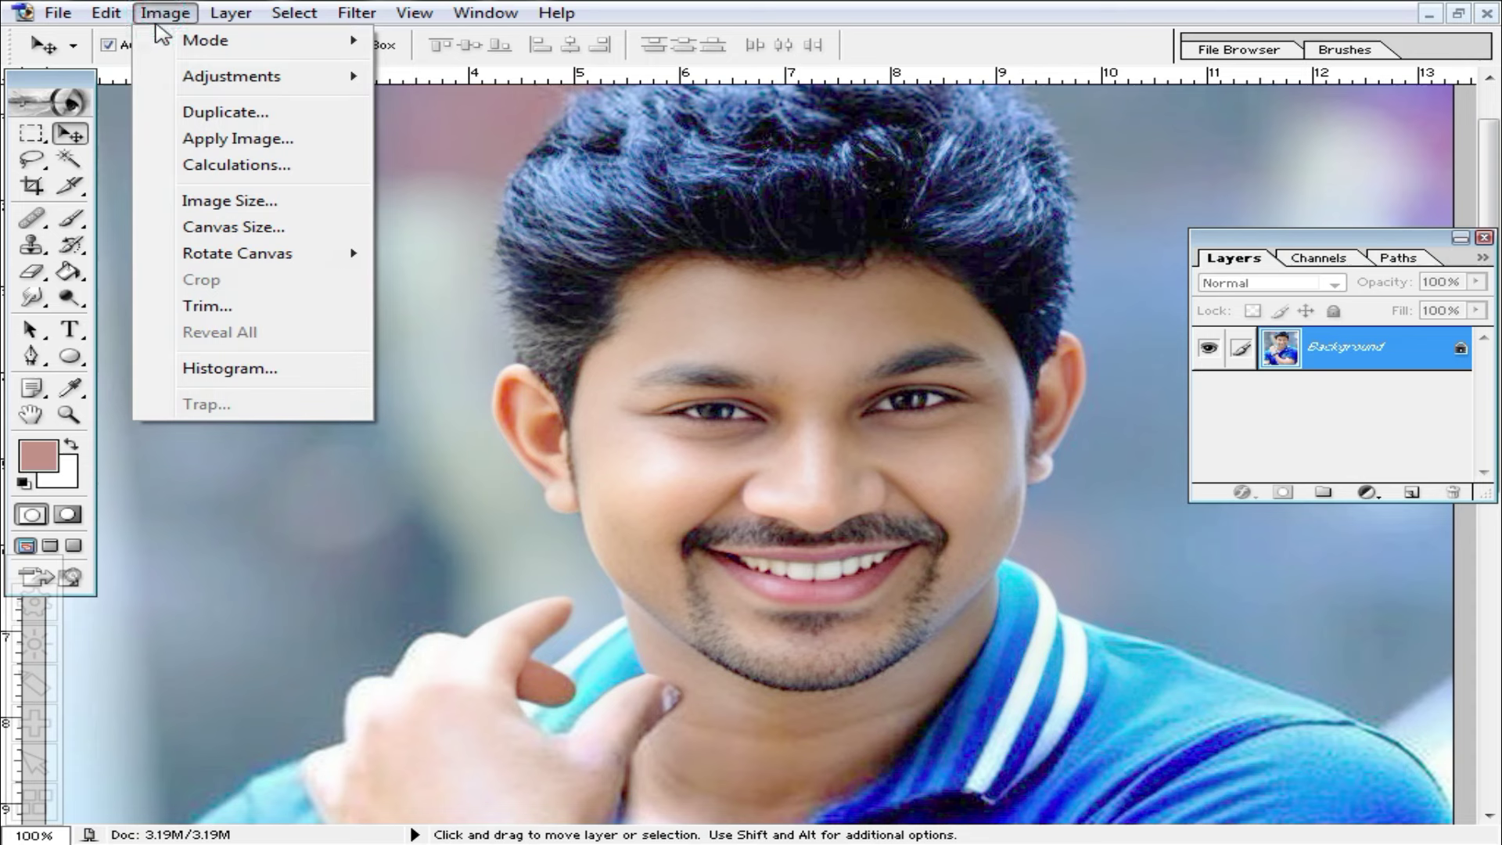
mouse_move(232, 76)
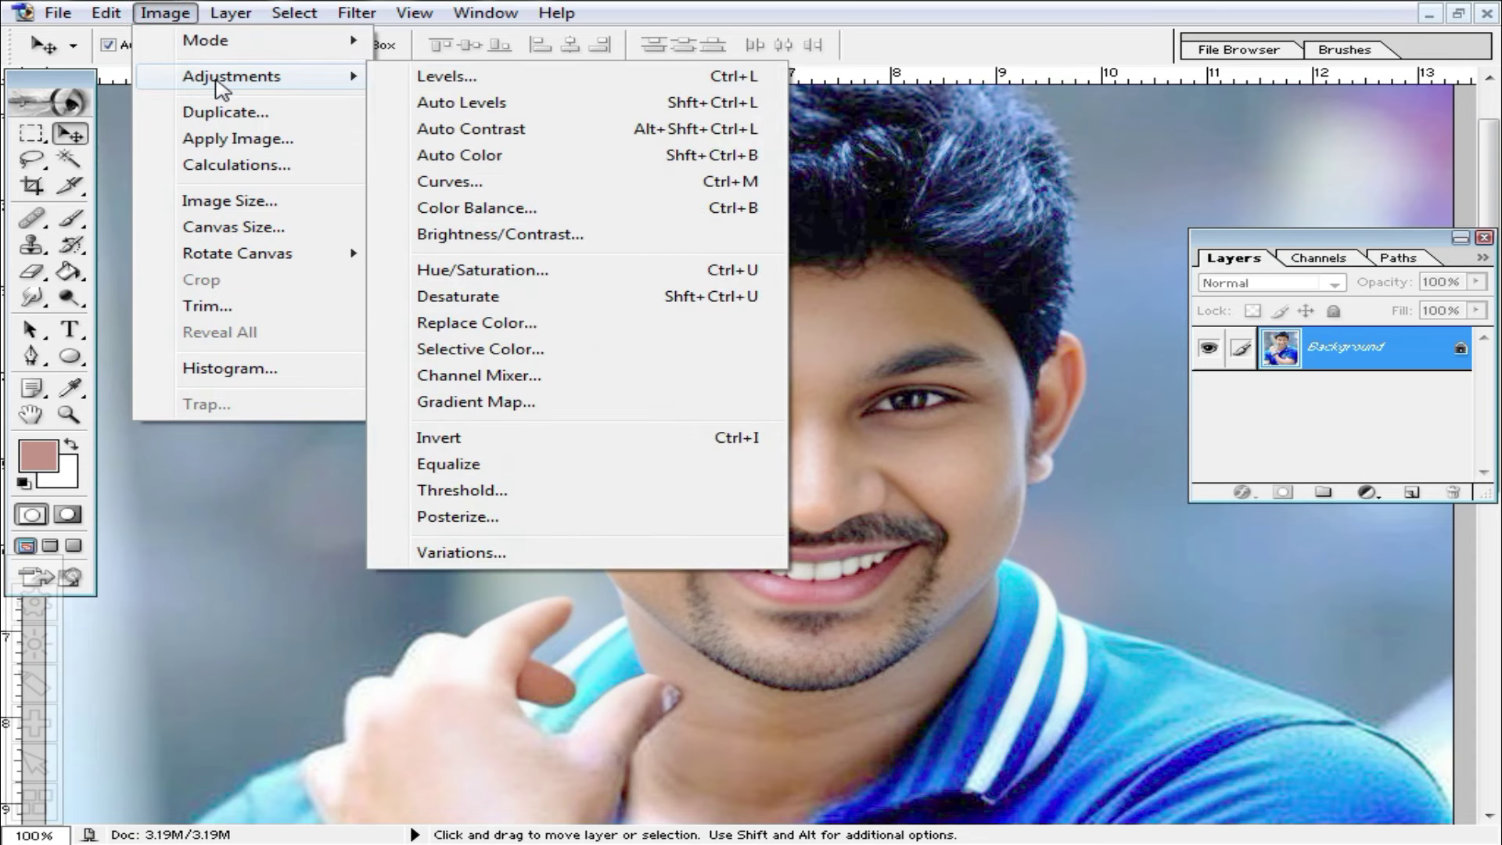
Step: Open Selective Color and set Black in the Reds to -3
left_click(168, 17)
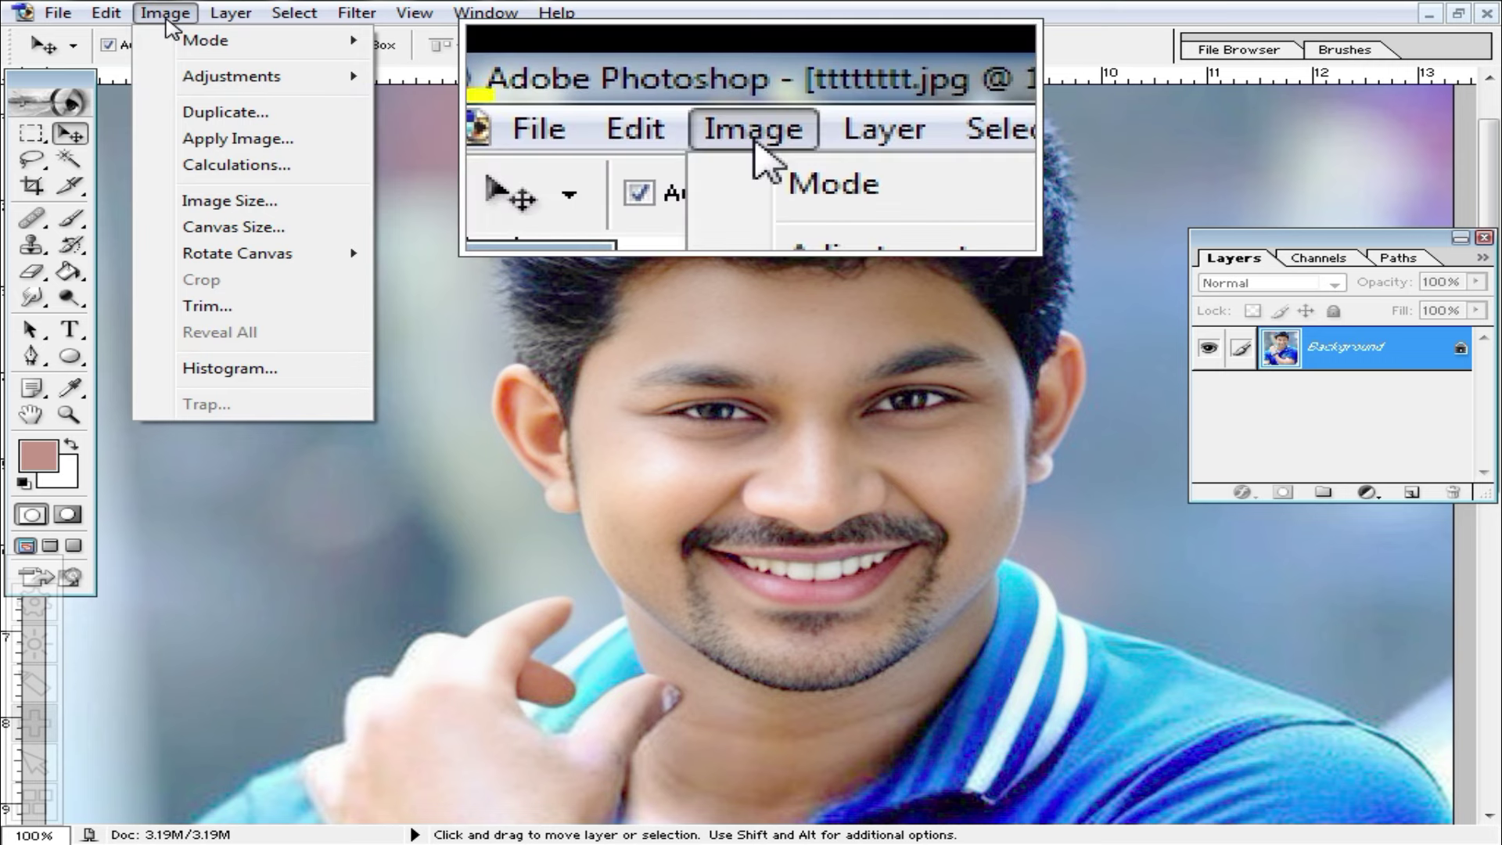
left_click(229, 76)
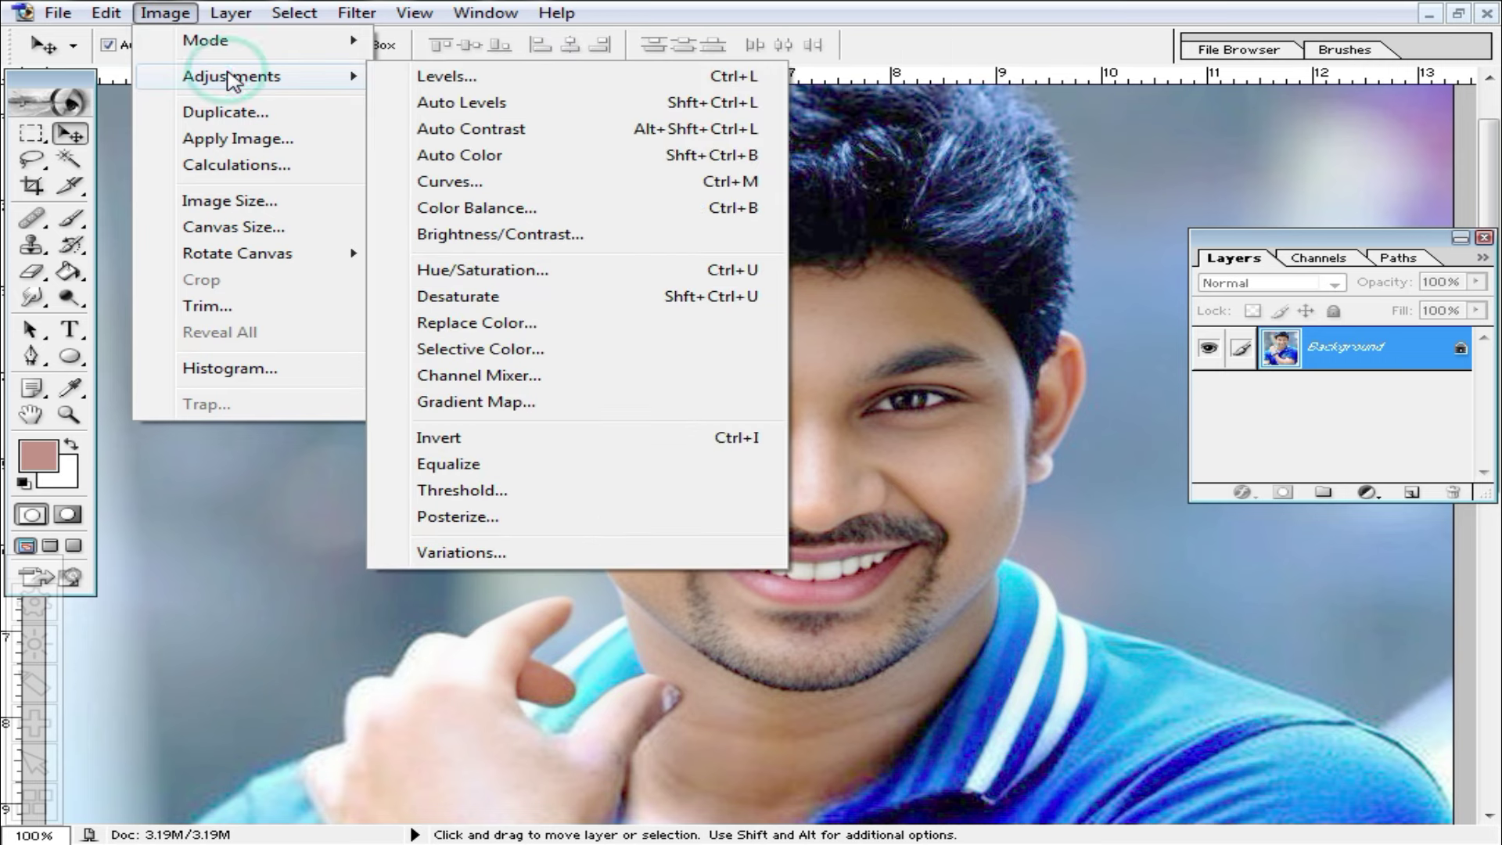
left_click(505, 349)
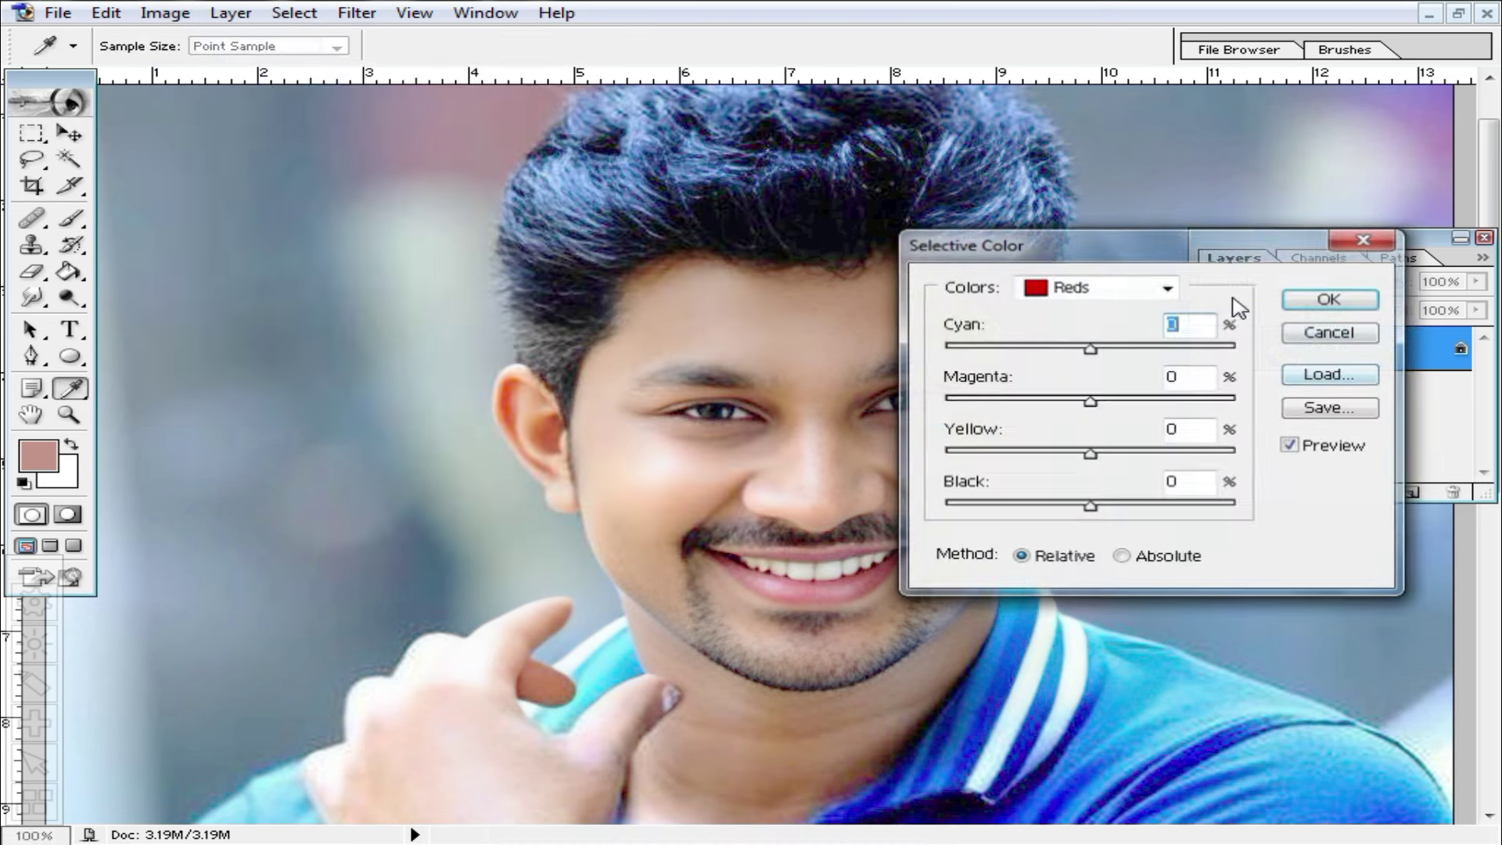
left_click_drag(1143, 251, 1227, 364)
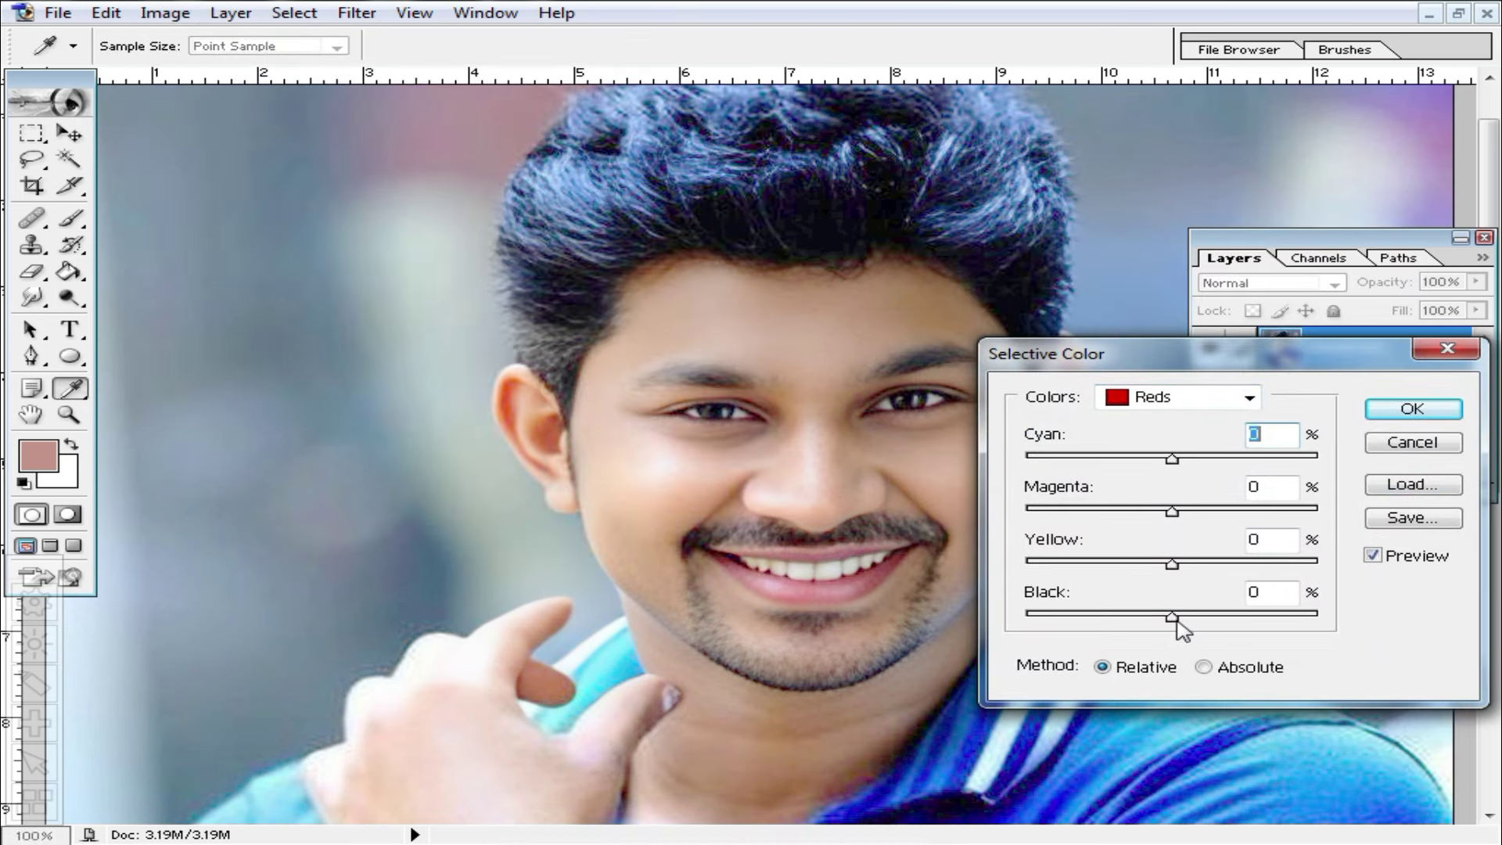
left_click_drag(1171, 616, 1364, 624)
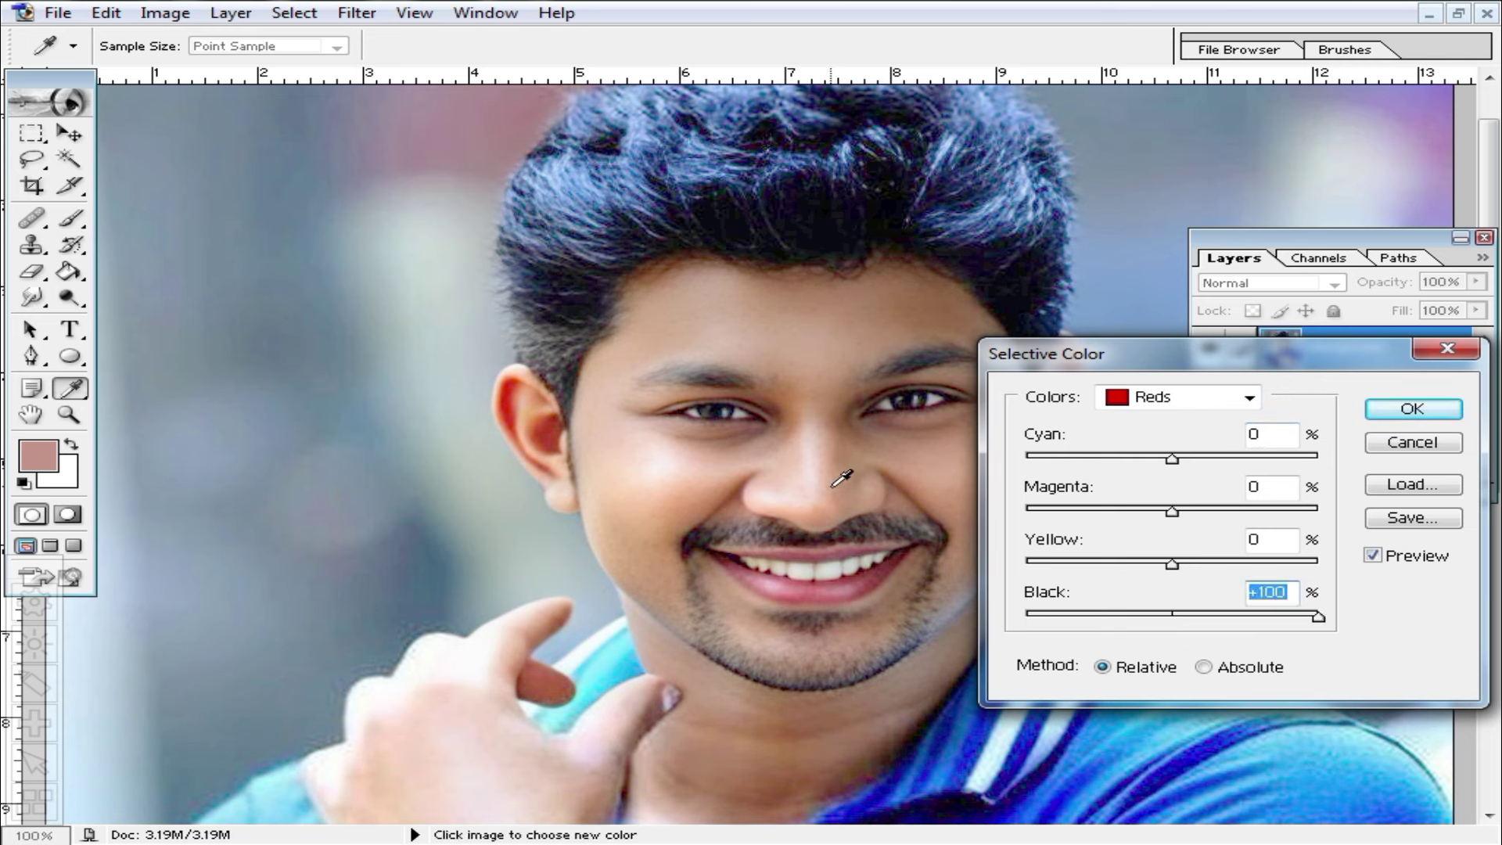
left_click_drag(1321, 622, 1031, 616)
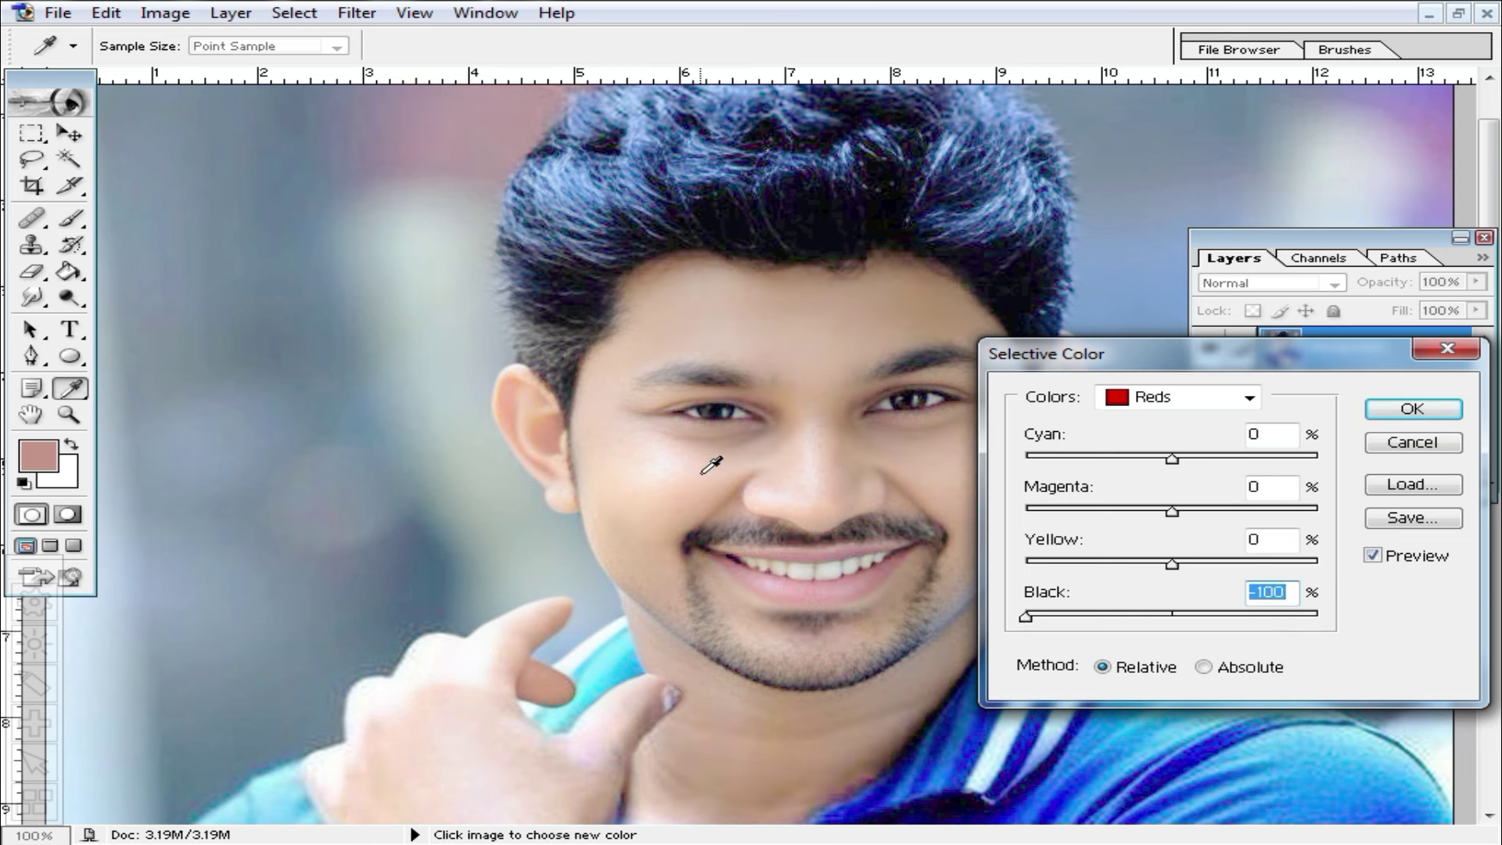
left_click_drag(1030, 618, 1168, 618)
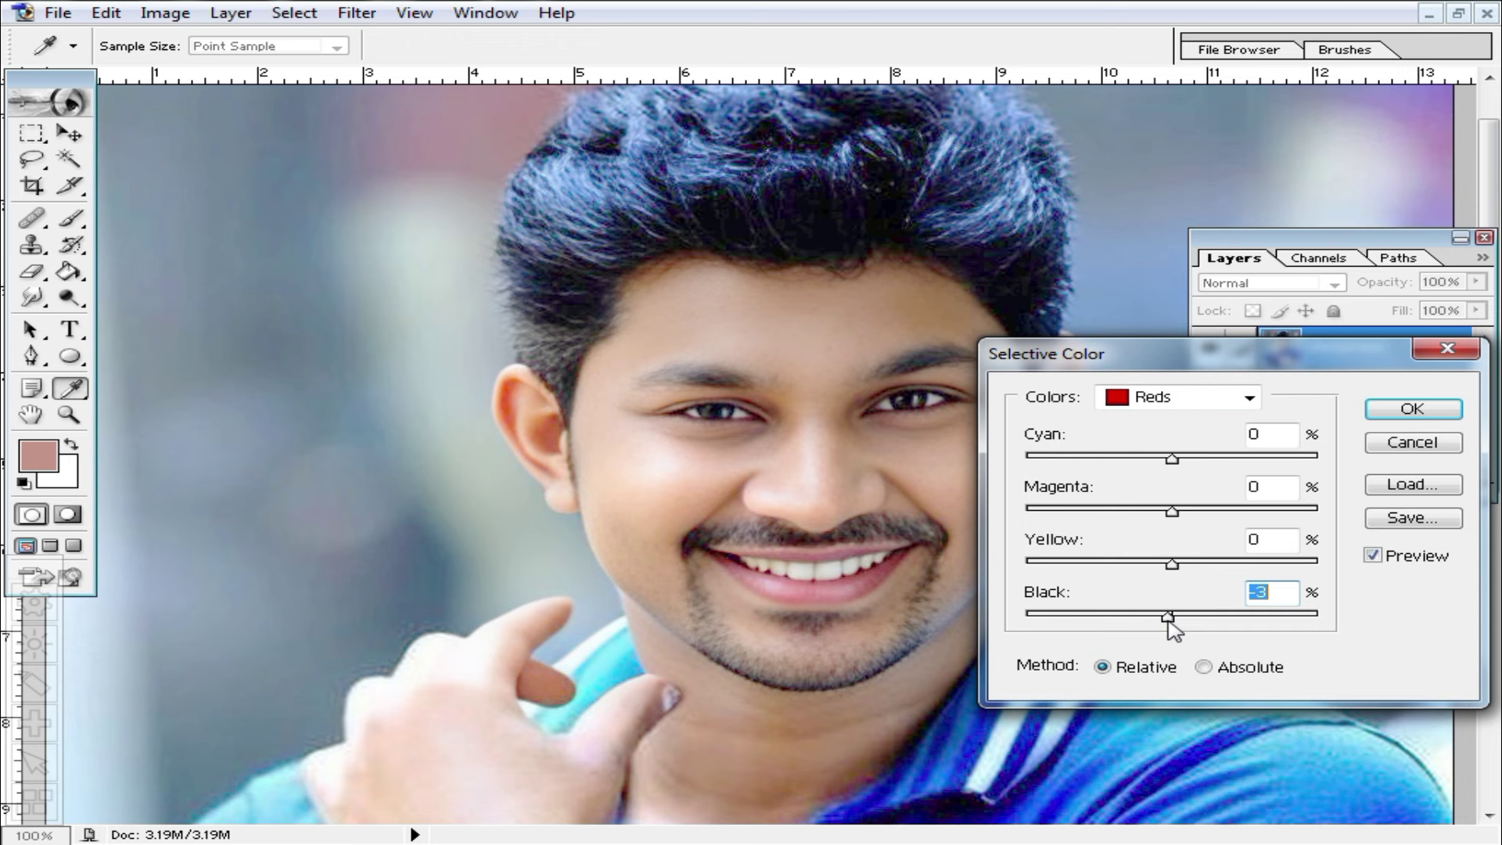
Step: Switch to the Blacks colour range and raise its Black to +100
left_click(1249, 398)
left_click(1177, 576)
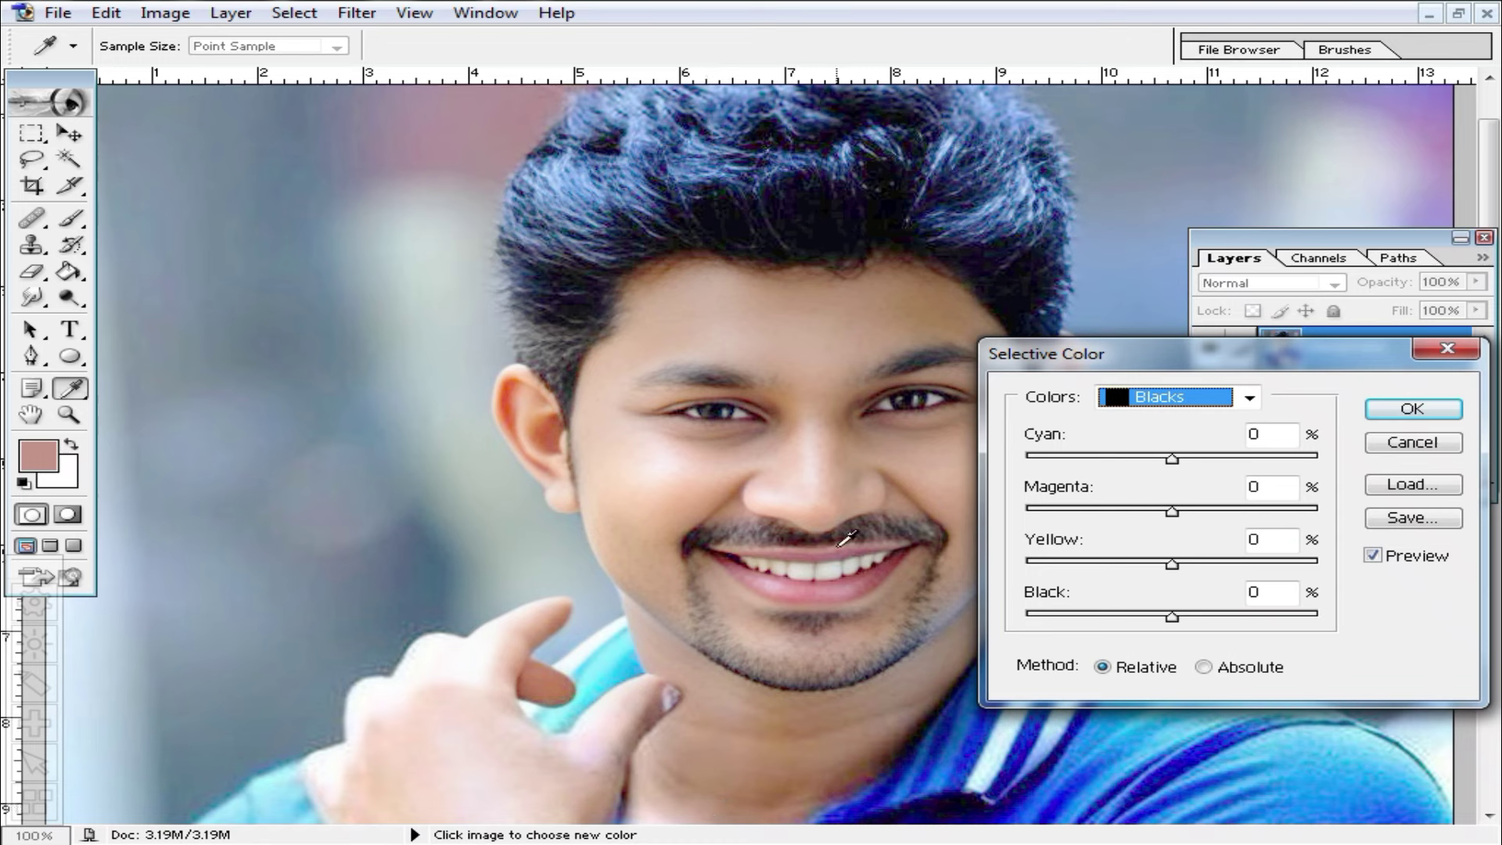
left_click_drag(1172, 617, 998, 636)
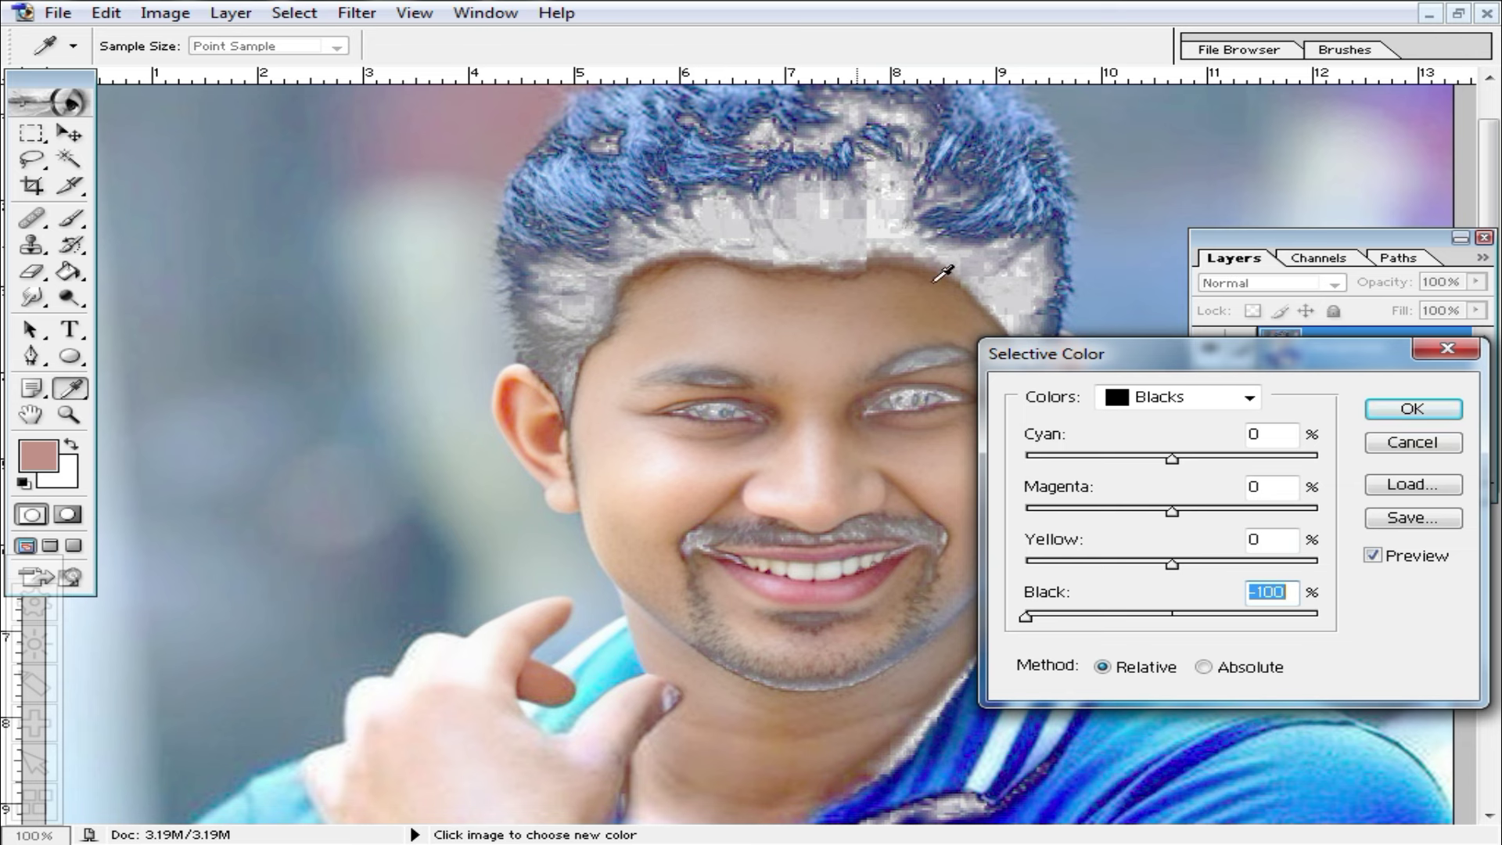
left_click_drag(1041, 623, 1320, 618)
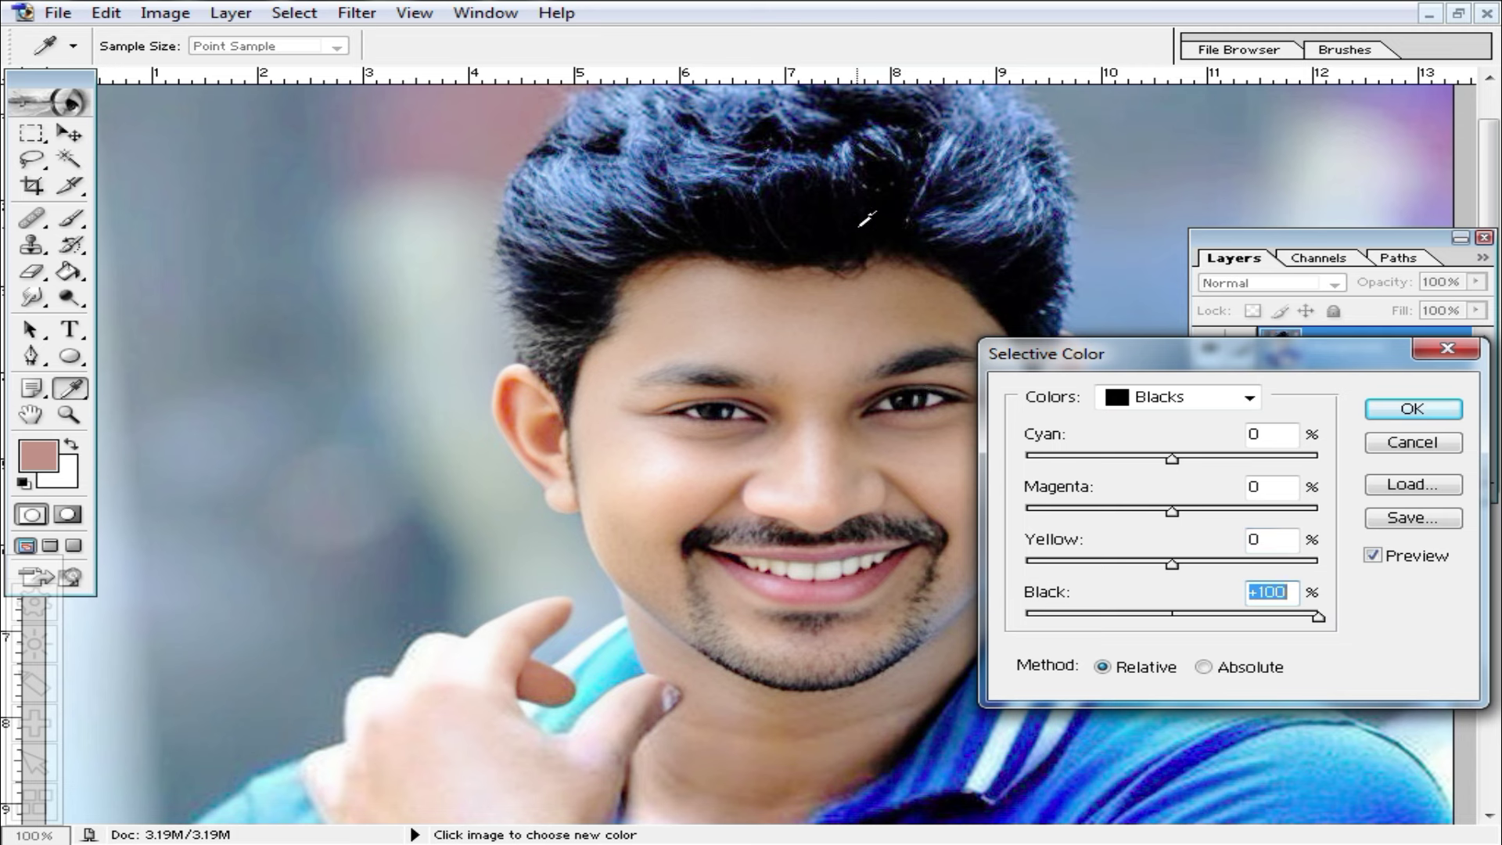
Step: In Selective Color, push the black slider for the Cyans range to maximum
left_click(1249, 396)
left_click(855, 395)
key("alt+space")
left_click(848, 435, "alt")
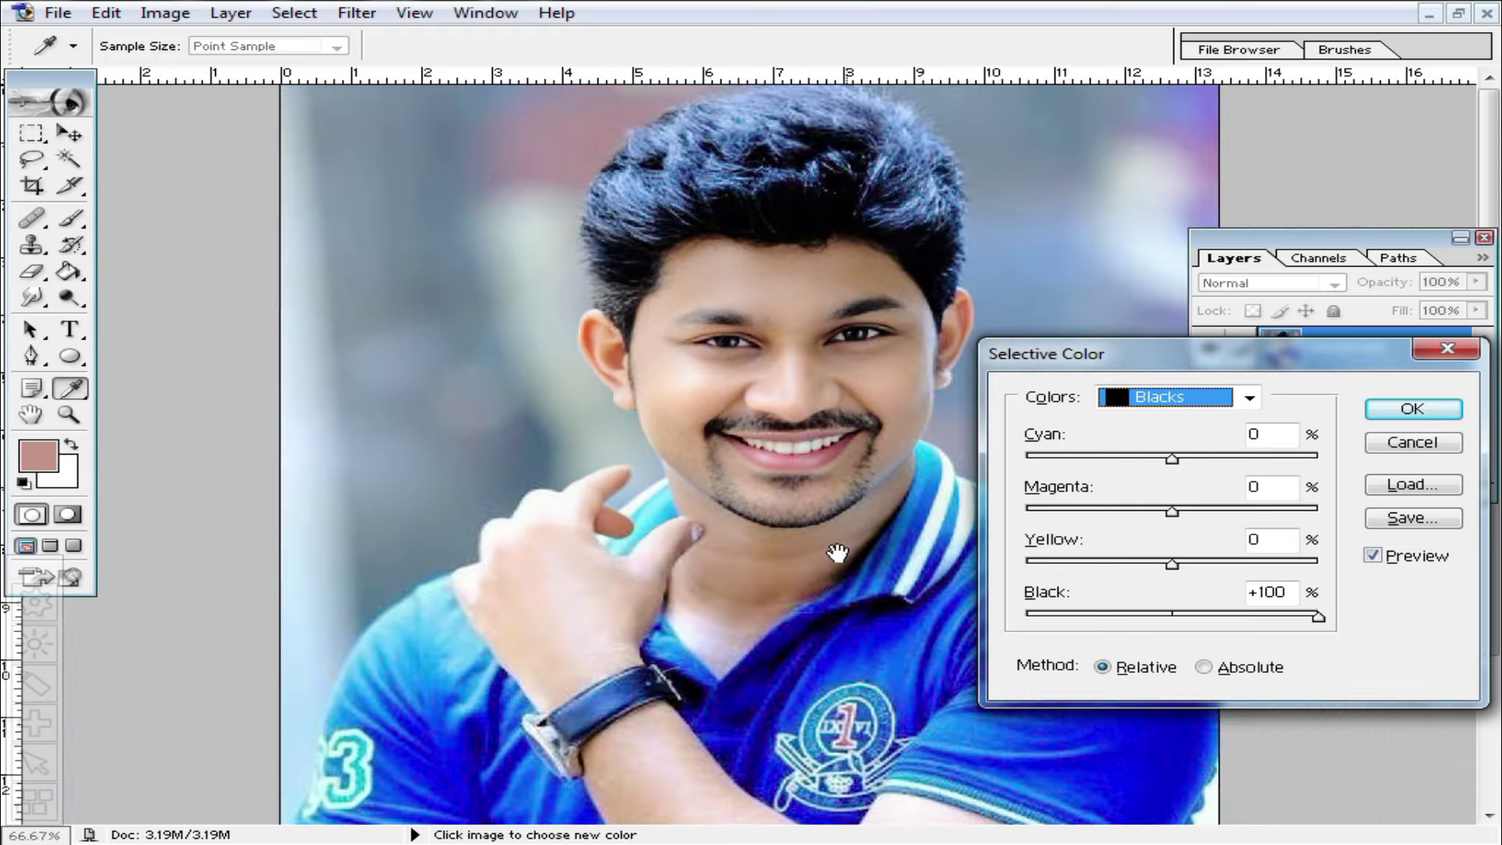
scroll(835, 579, "down", 3)
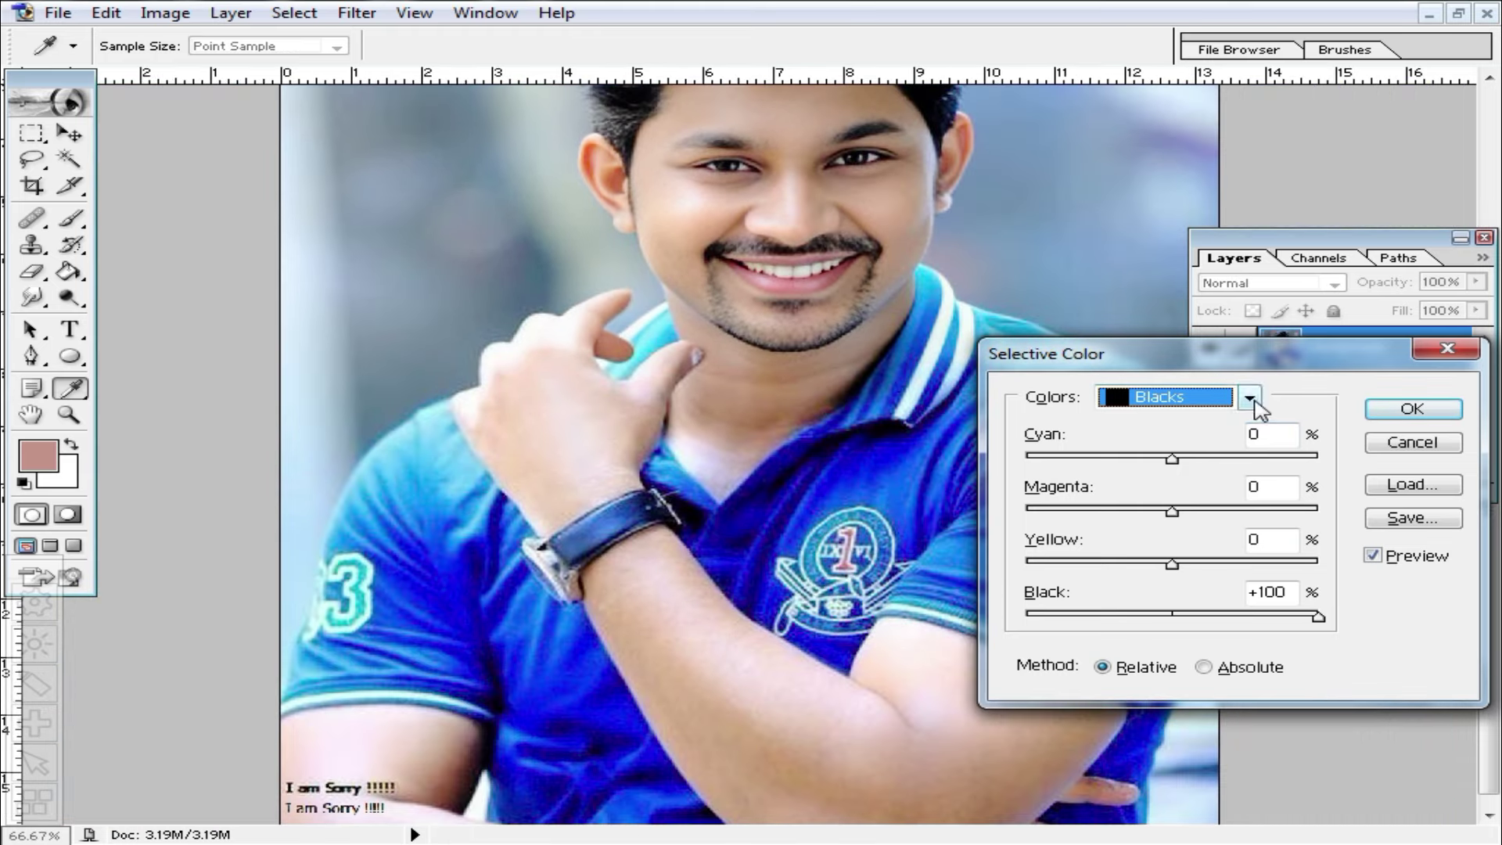
left_click(1250, 399)
left_click(1187, 487)
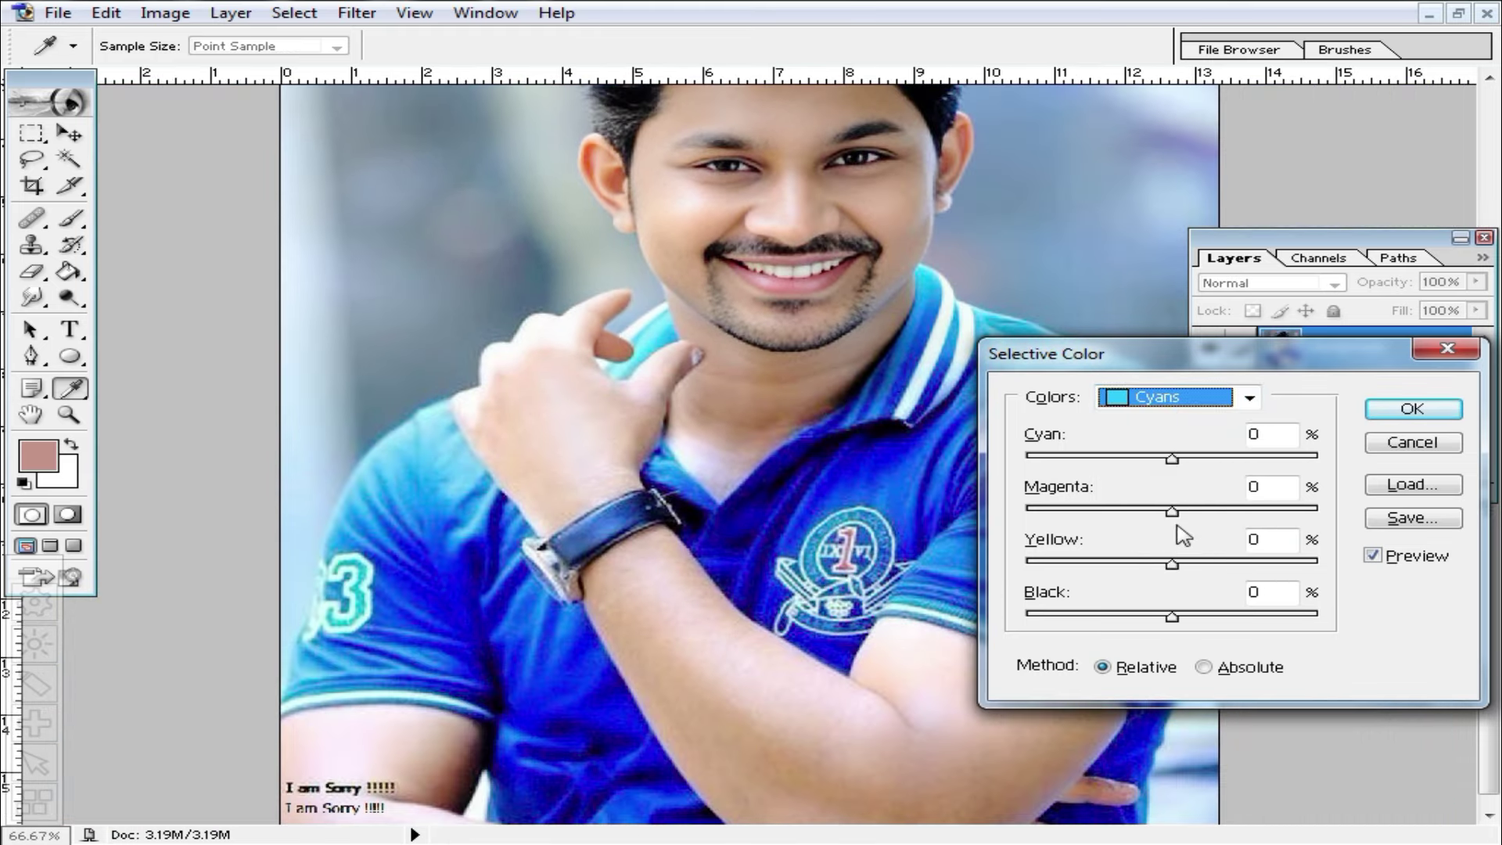
mouse_move(1171, 615)
left_mouse_down()
mouse_move(1009, 616)
mouse_move(1368, 619)
left_mouse_up()
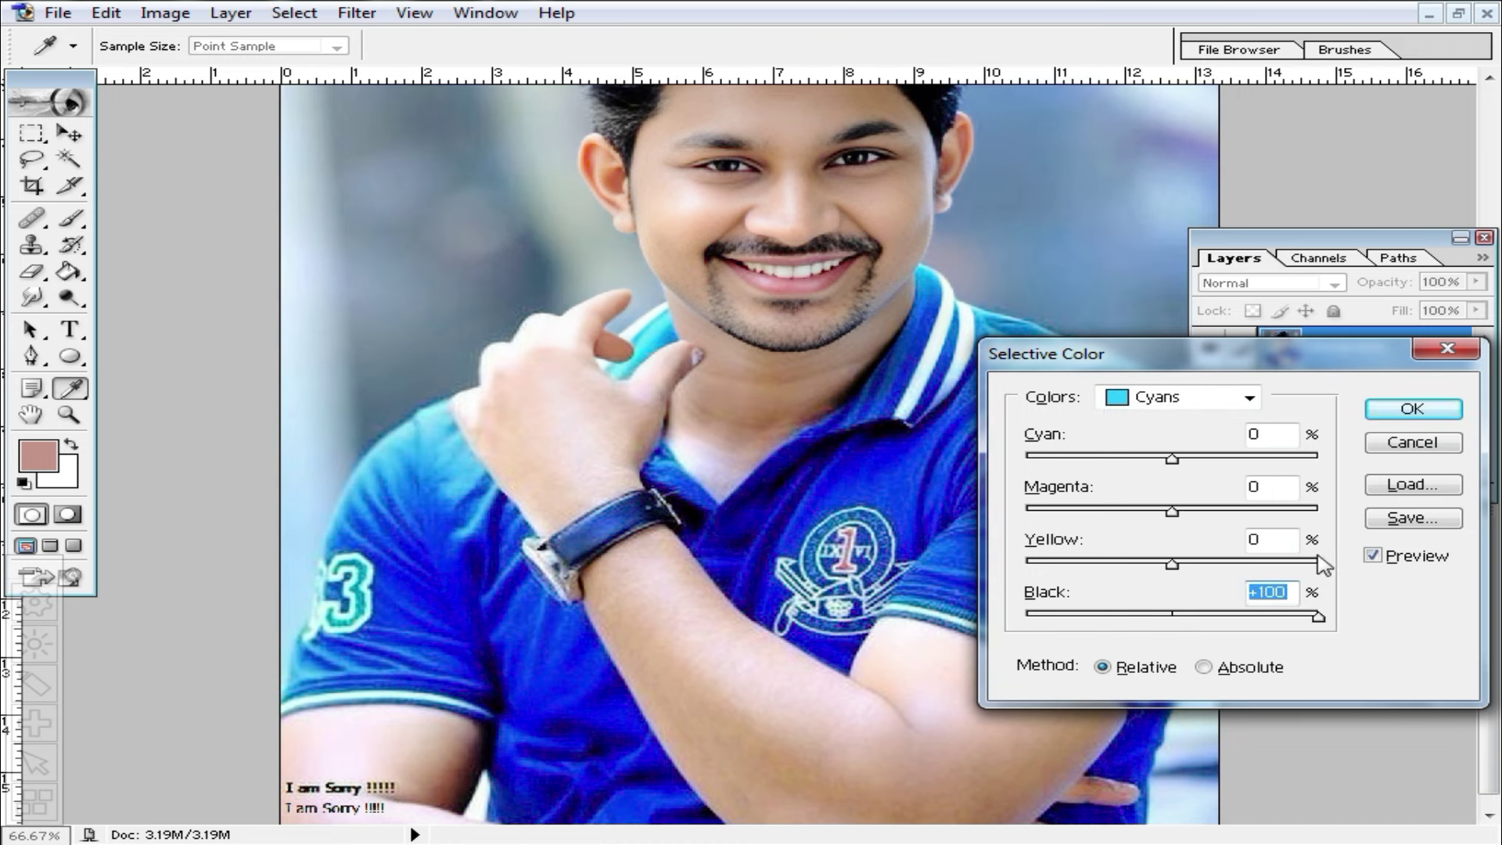
left_click(1250, 399)
Step: Add maximum black to the Blues and push black in the Yellows to +100
left_click(1157, 496)
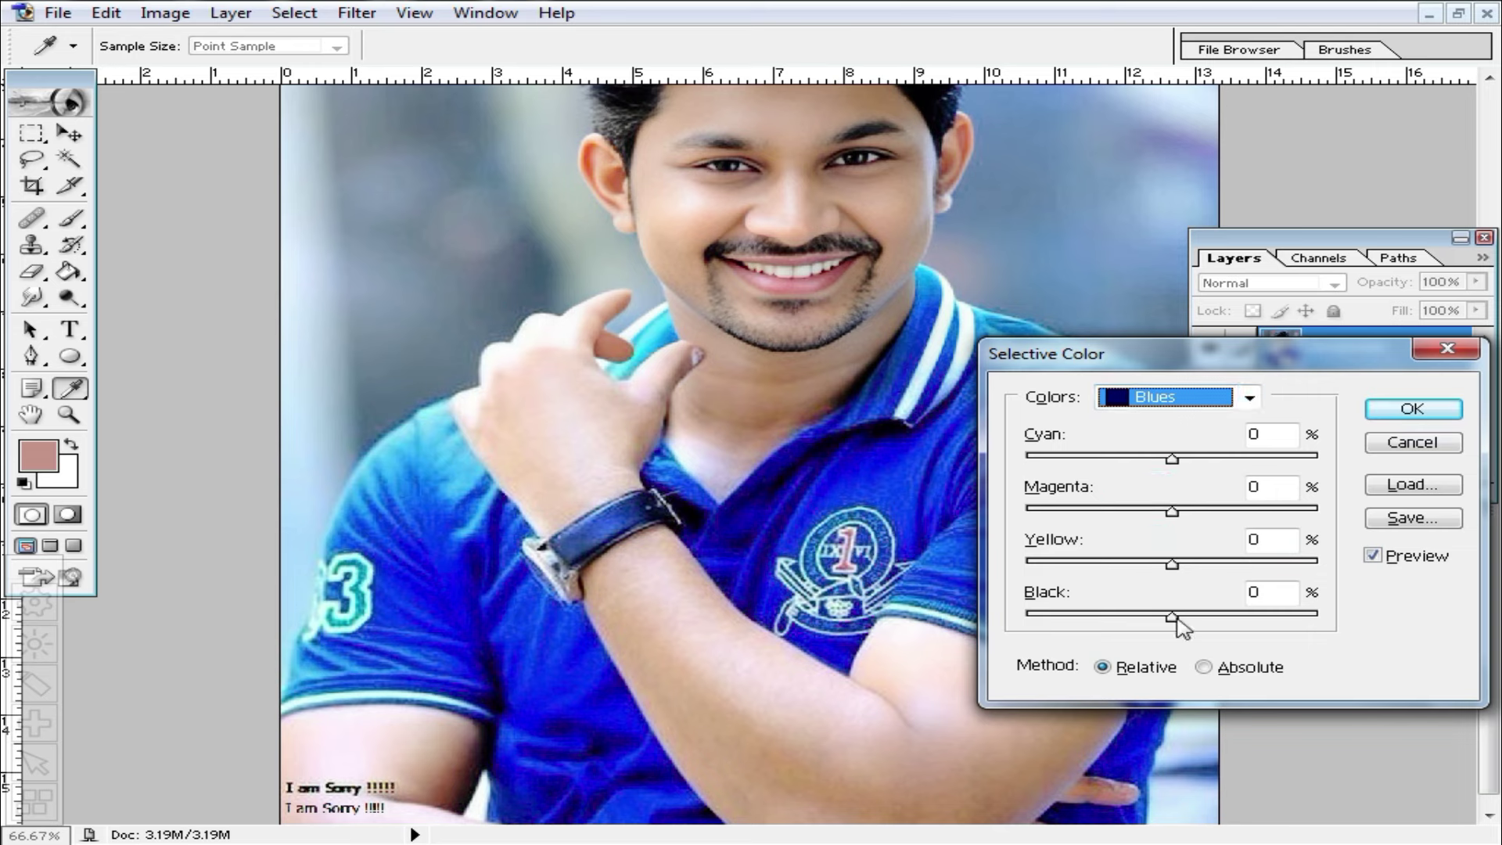
left_click_drag(1173, 615, 1417, 628)
mouse_move(1318, 615)
left_mouse_down()
mouse_move(1133, 618)
mouse_move(1396, 622)
left_mouse_up()
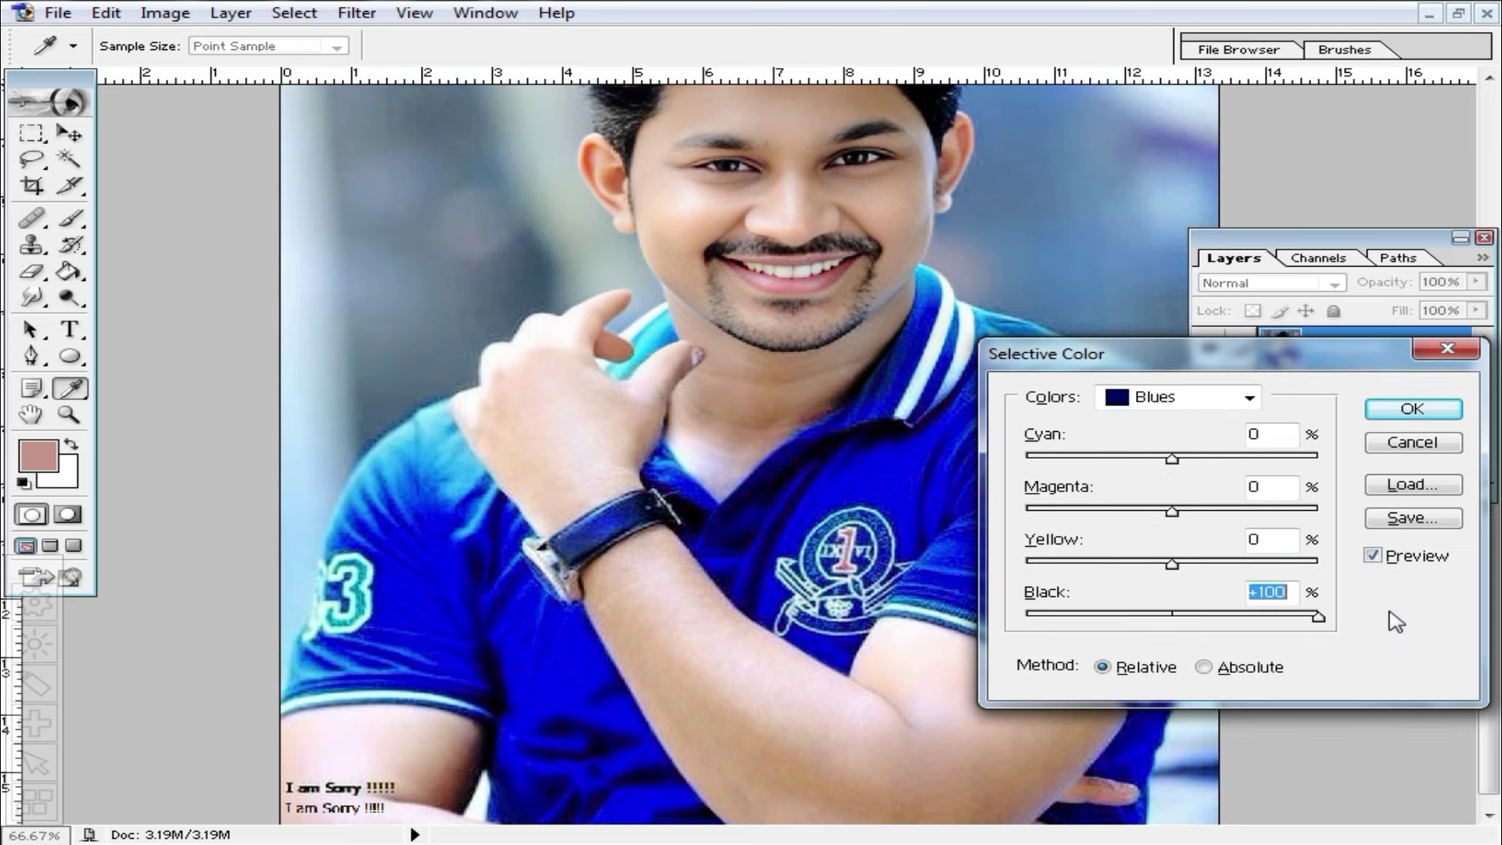
left_click(1250, 397)
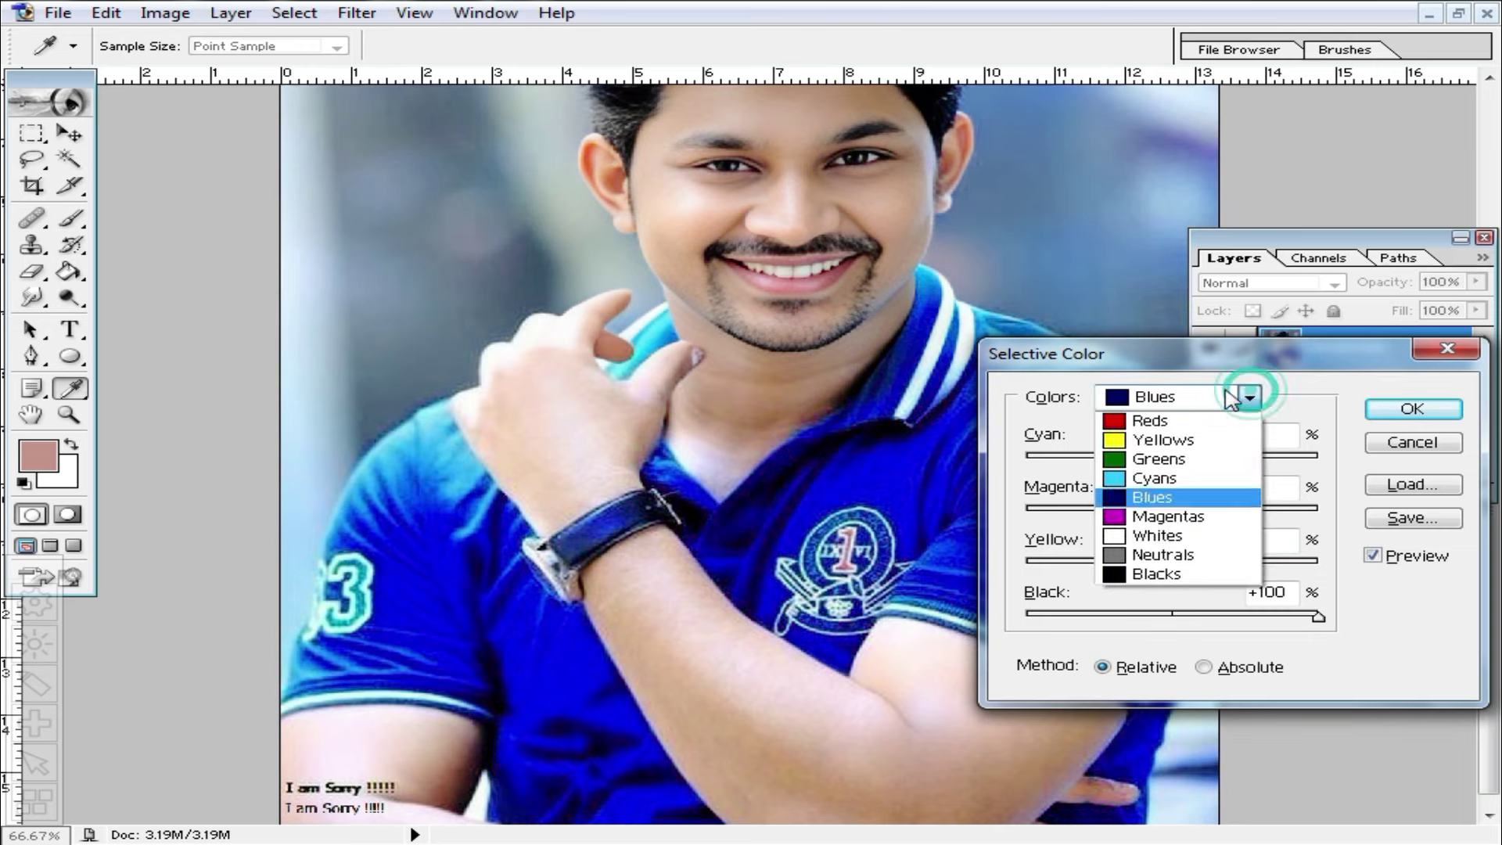
left_click(1173, 436)
mouse_move(1173, 624)
left_mouse_down()
mouse_move(1022, 613)
mouse_move(1361, 606)
left_mouse_up()
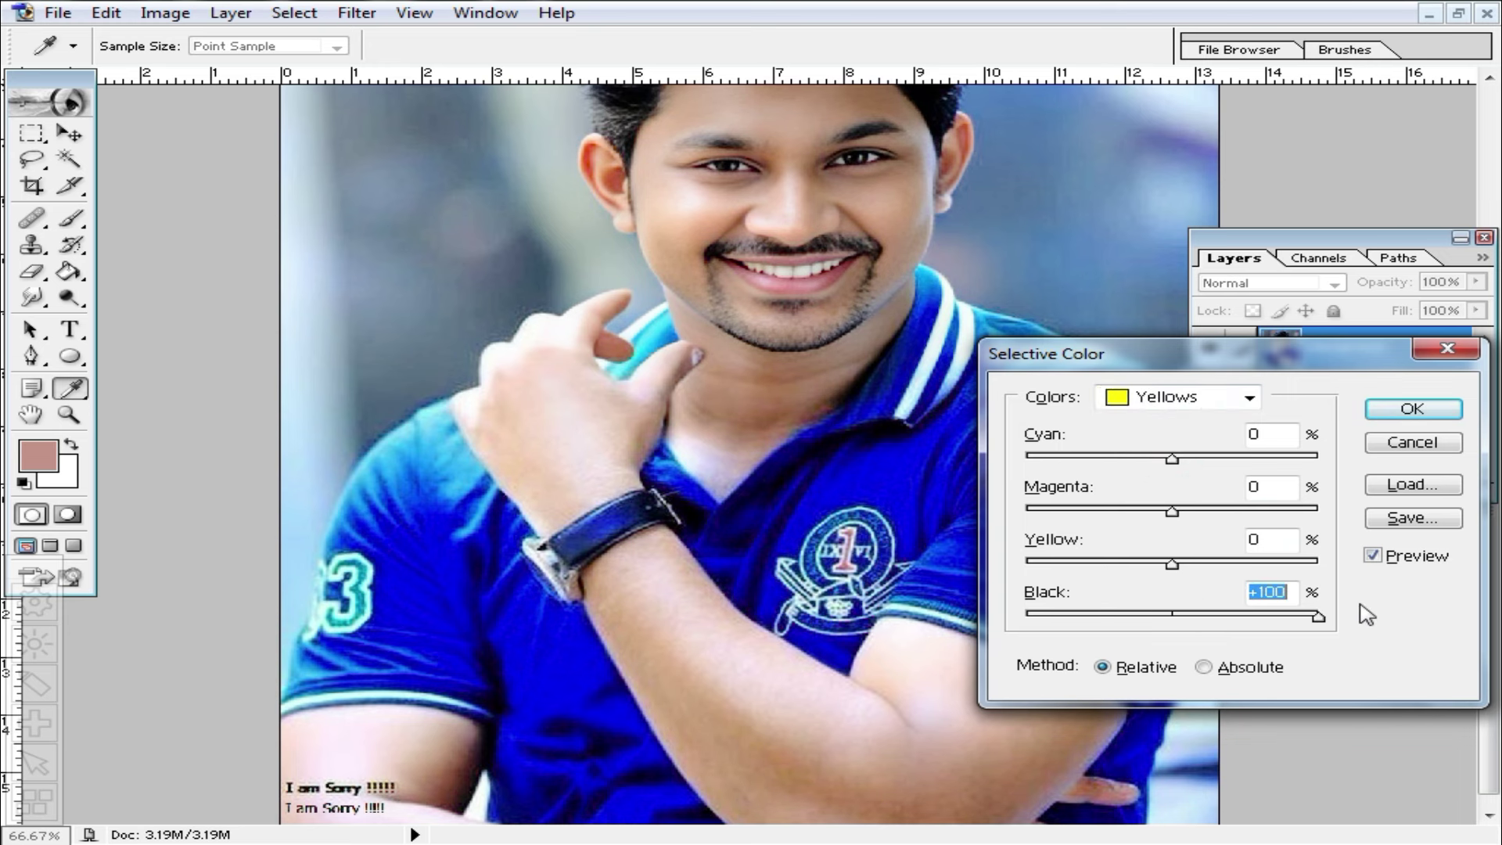
Step: Reduce black in the Neutrals, then close the Selective Color dialog
left_click(1250, 397)
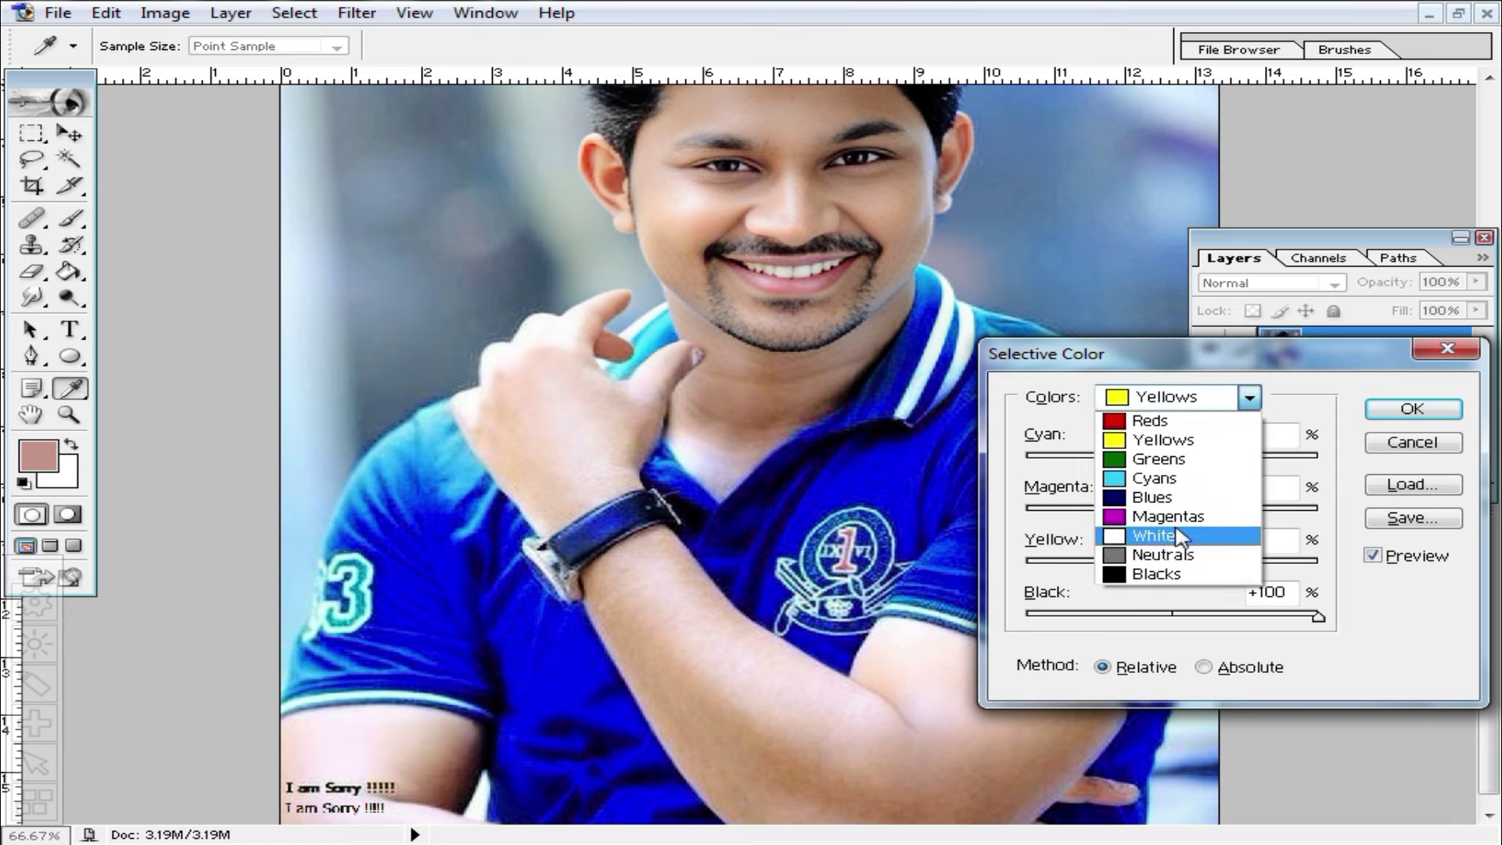
left_click(1166, 555)
mouse_move(1169, 616)
left_mouse_down()
mouse_move(1091, 618)
mouse_move(1311, 613)
mouse_move(1166, 616)
left_mouse_up()
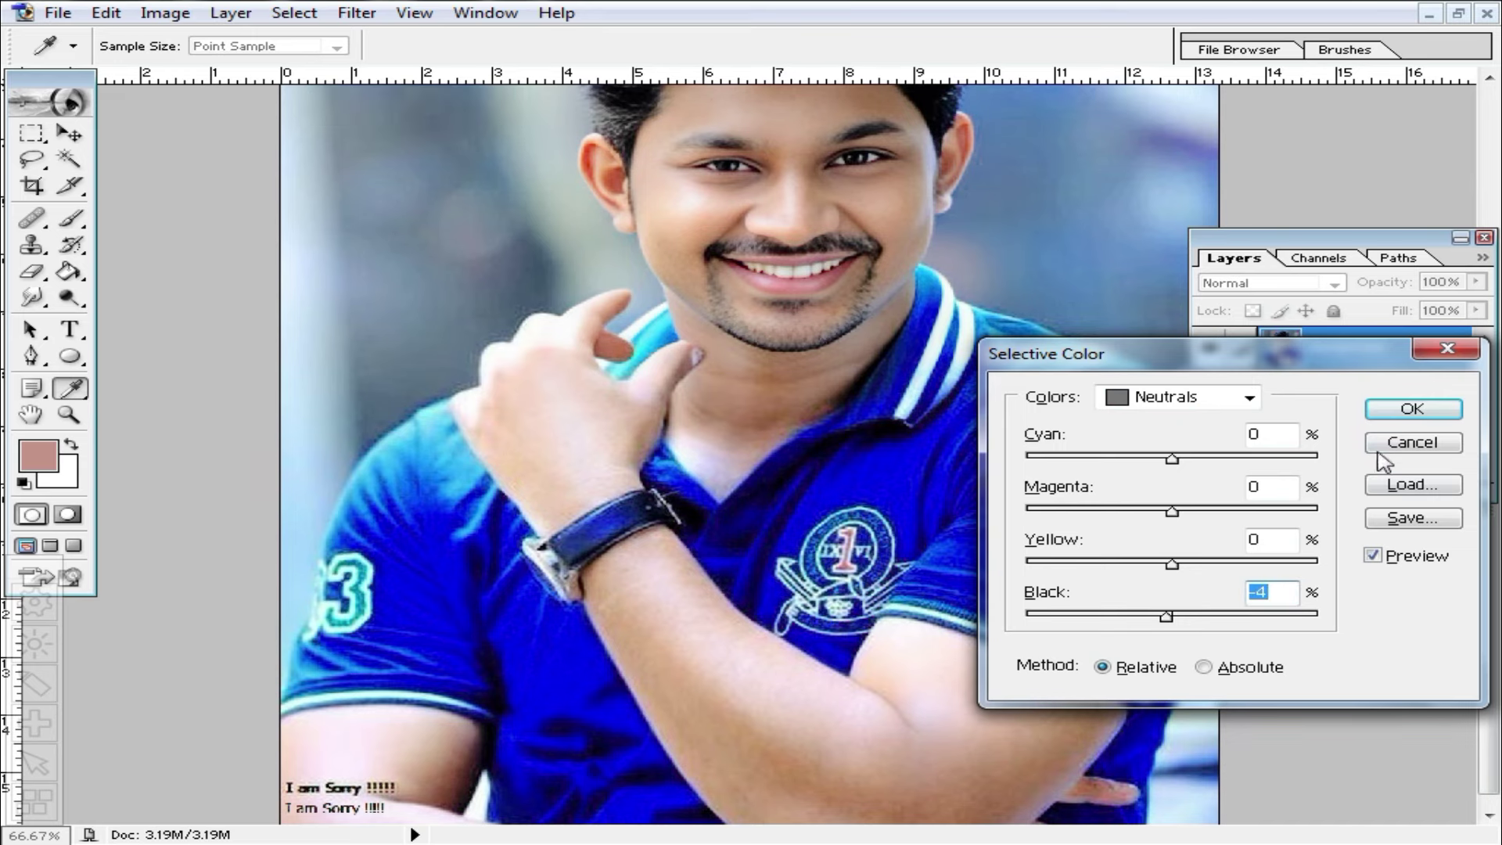
left_click(1381, 446)
key("v")
key("ctrl+plus")
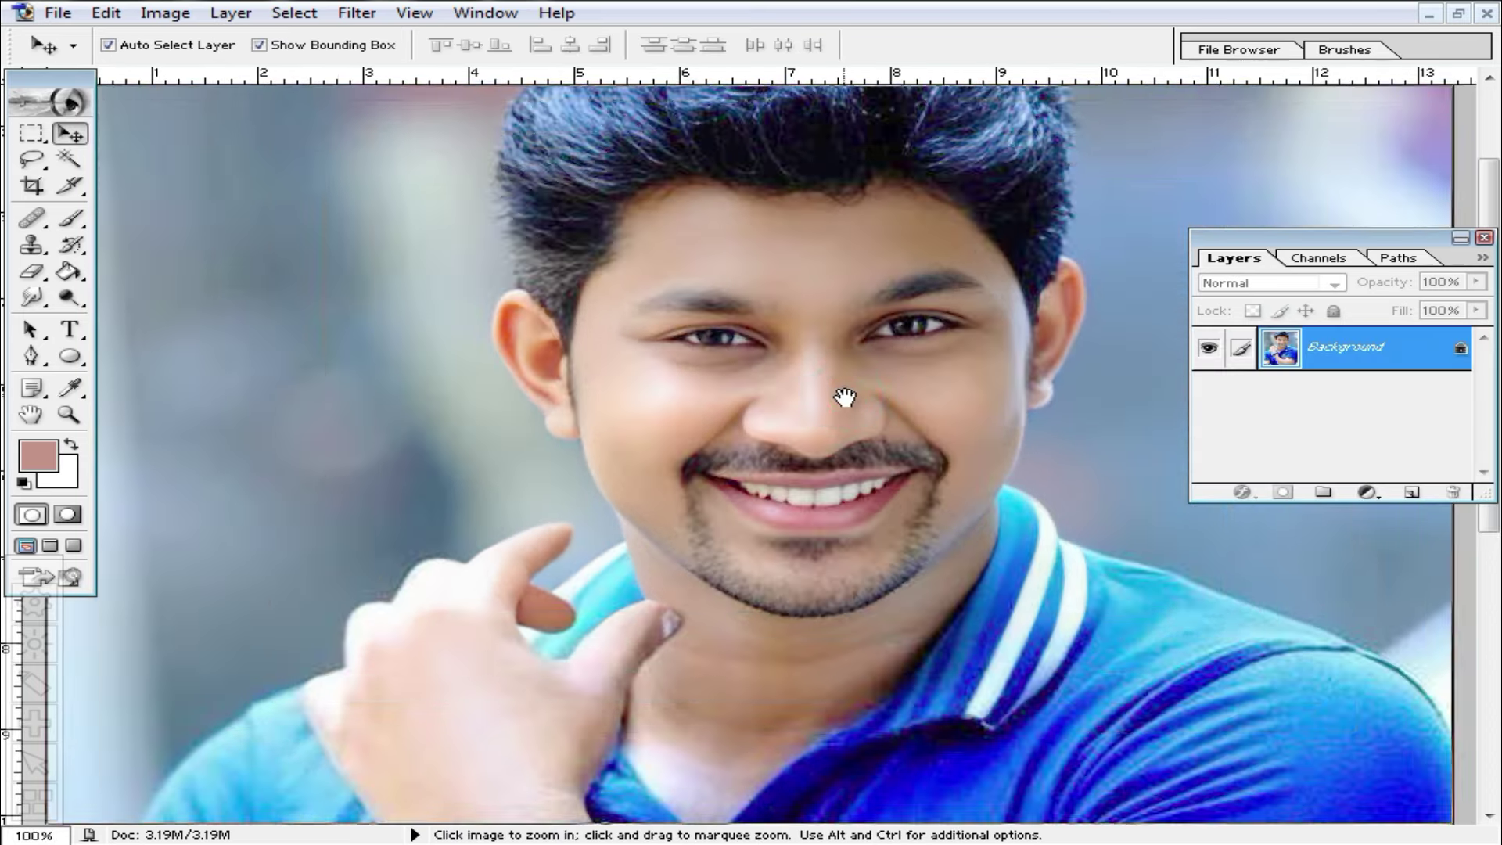
Step: At 200% zoom, apply Imagenomic Noiseware Professional with Sharpening lowered to 8
left_click(844, 397)
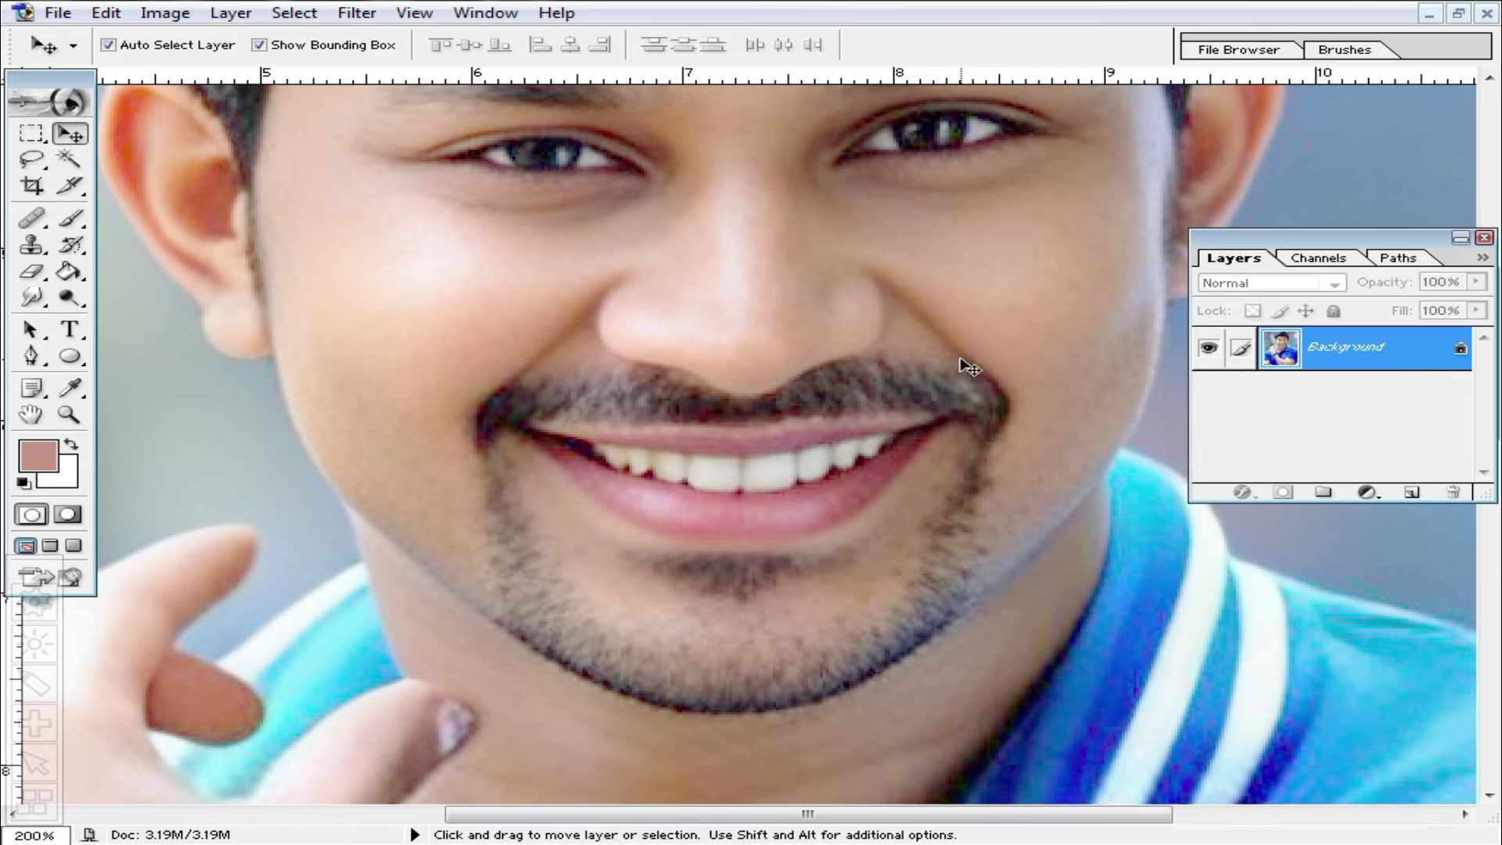
left_click(357, 13)
mouse_move(427, 647)
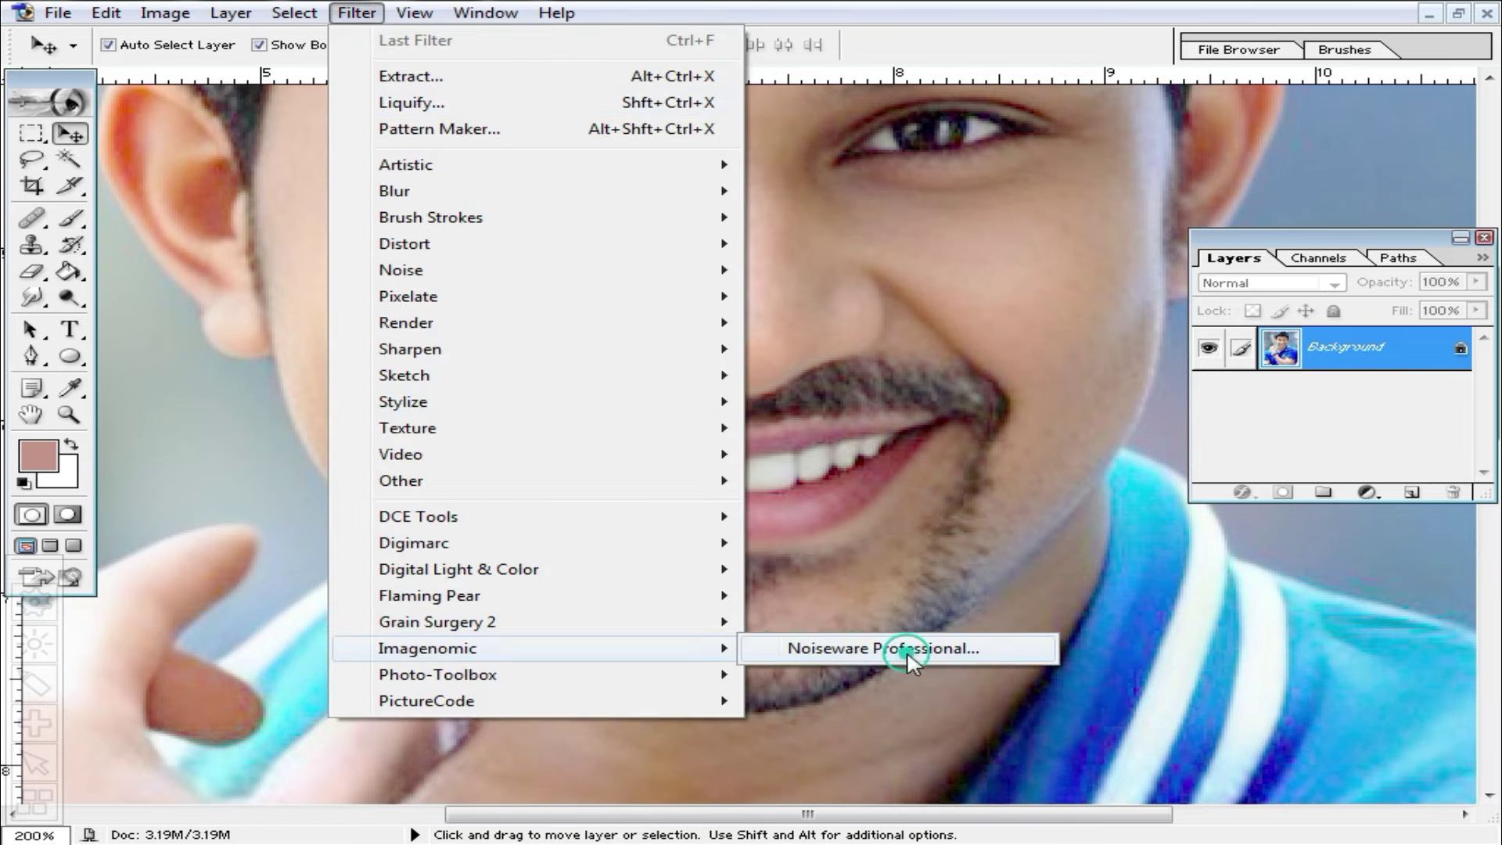
left_click(905, 652)
left_click_drag(923, 400, 939, 561)
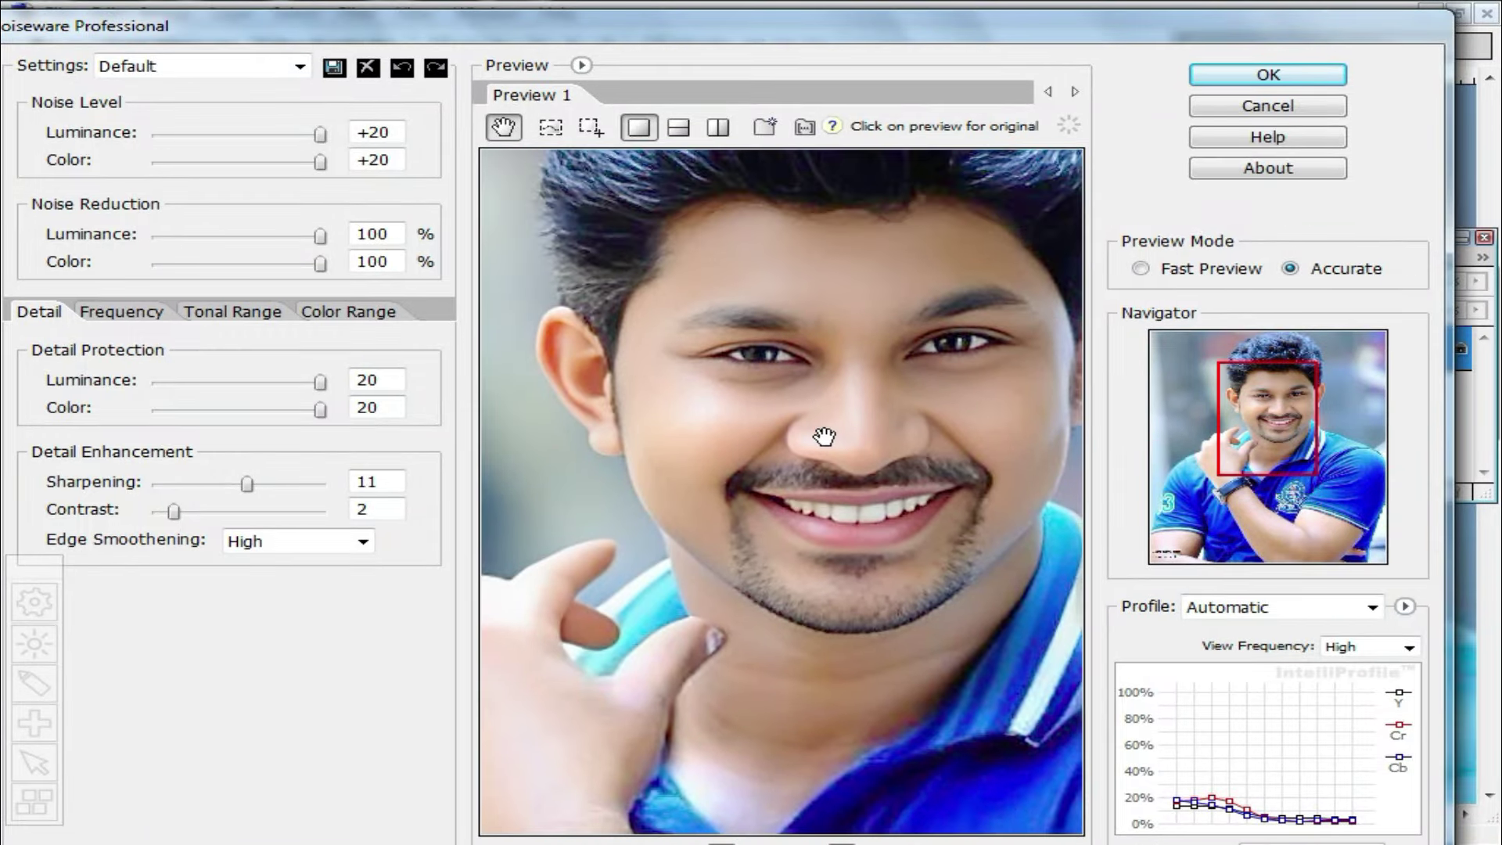
left_click_drag(245, 490, 215, 489)
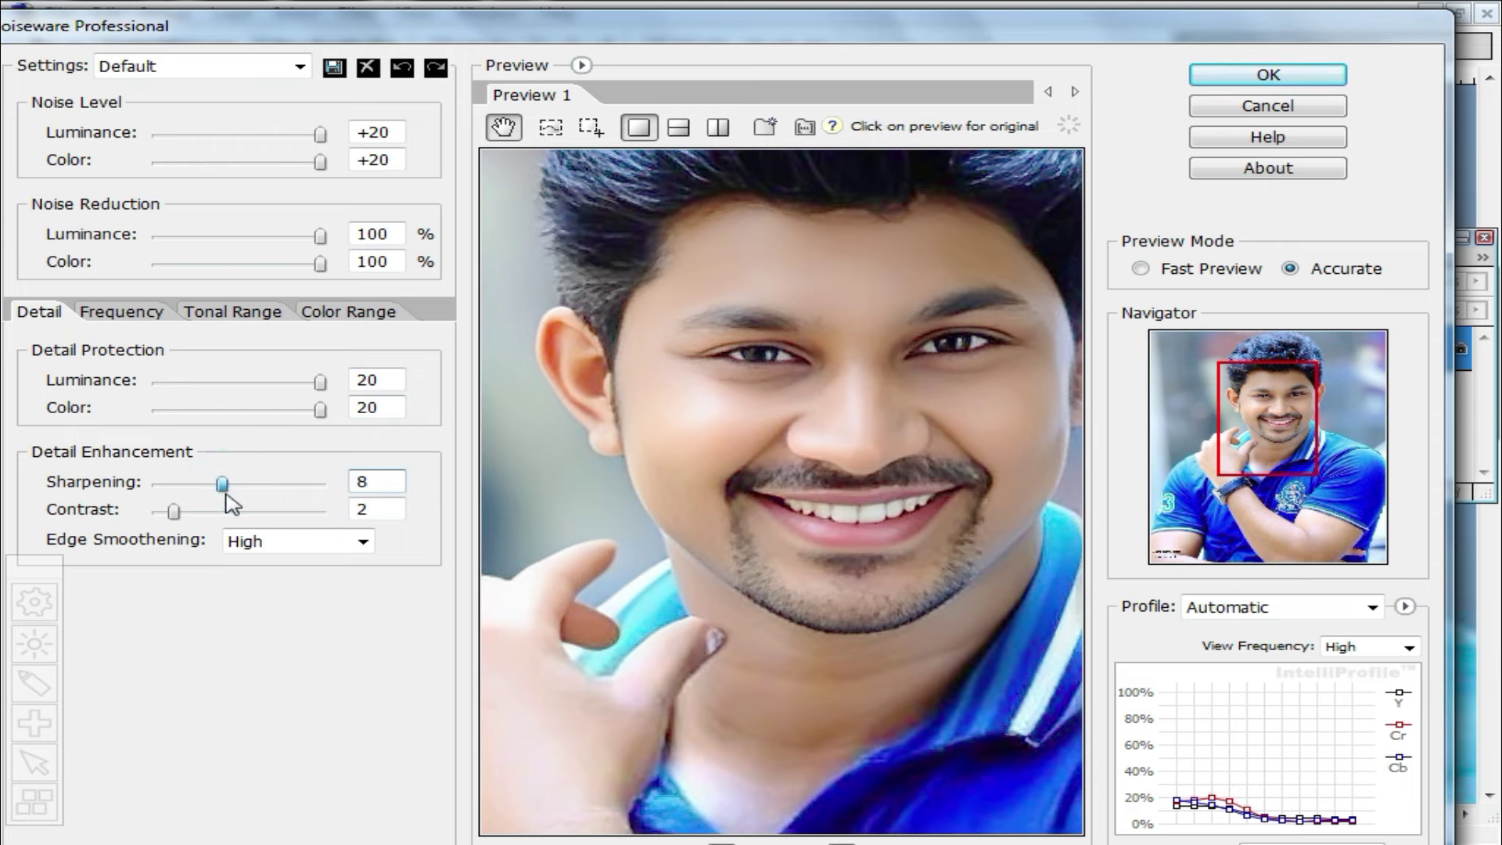
left_click(1267, 75)
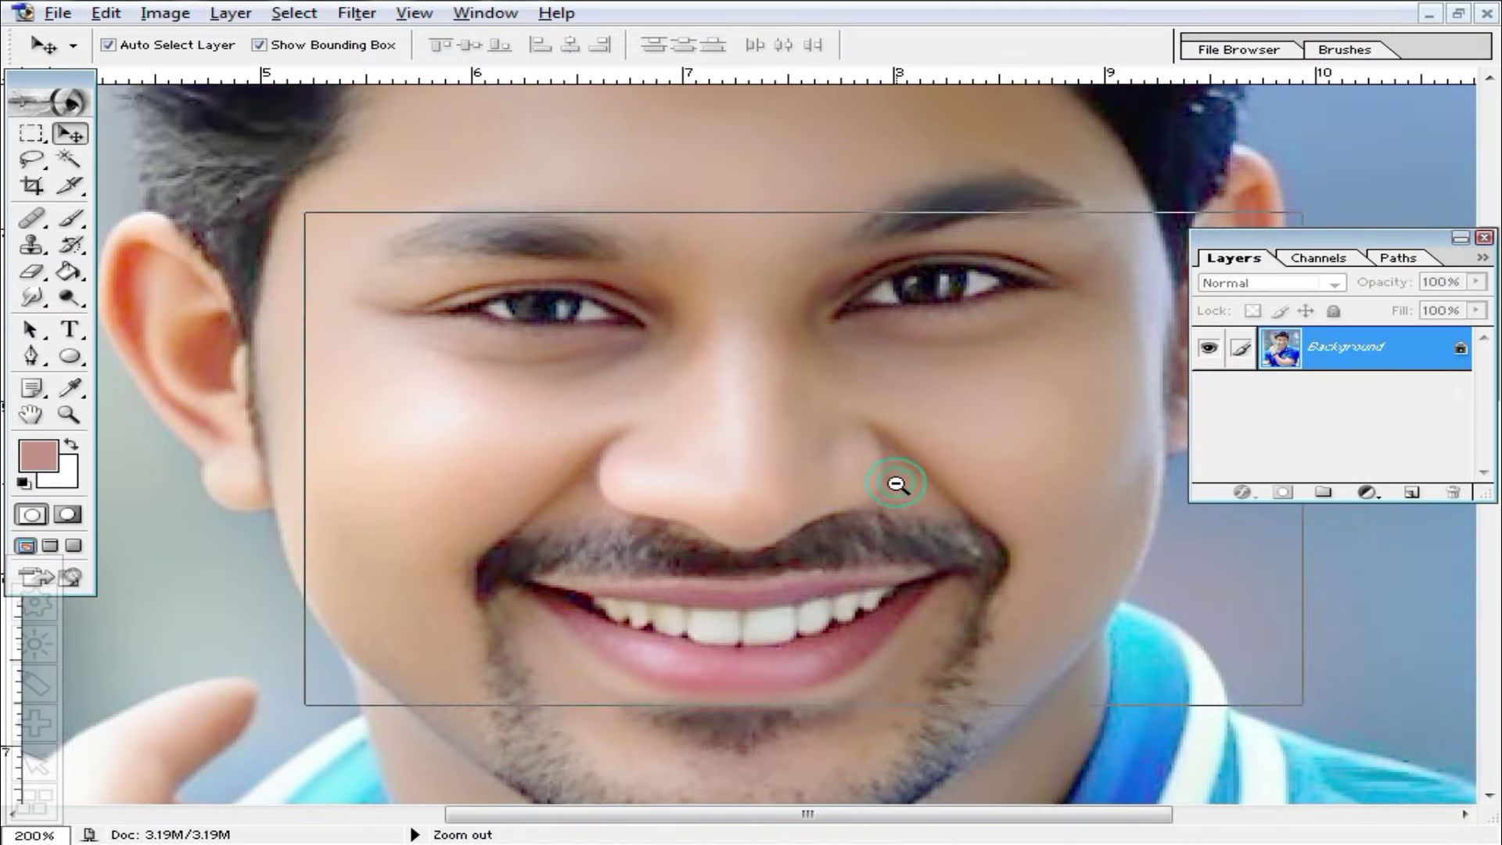
Step: Zoom out to 100% and open the Image > Adjustments list
left_click(899, 487, "ctrl+alt")
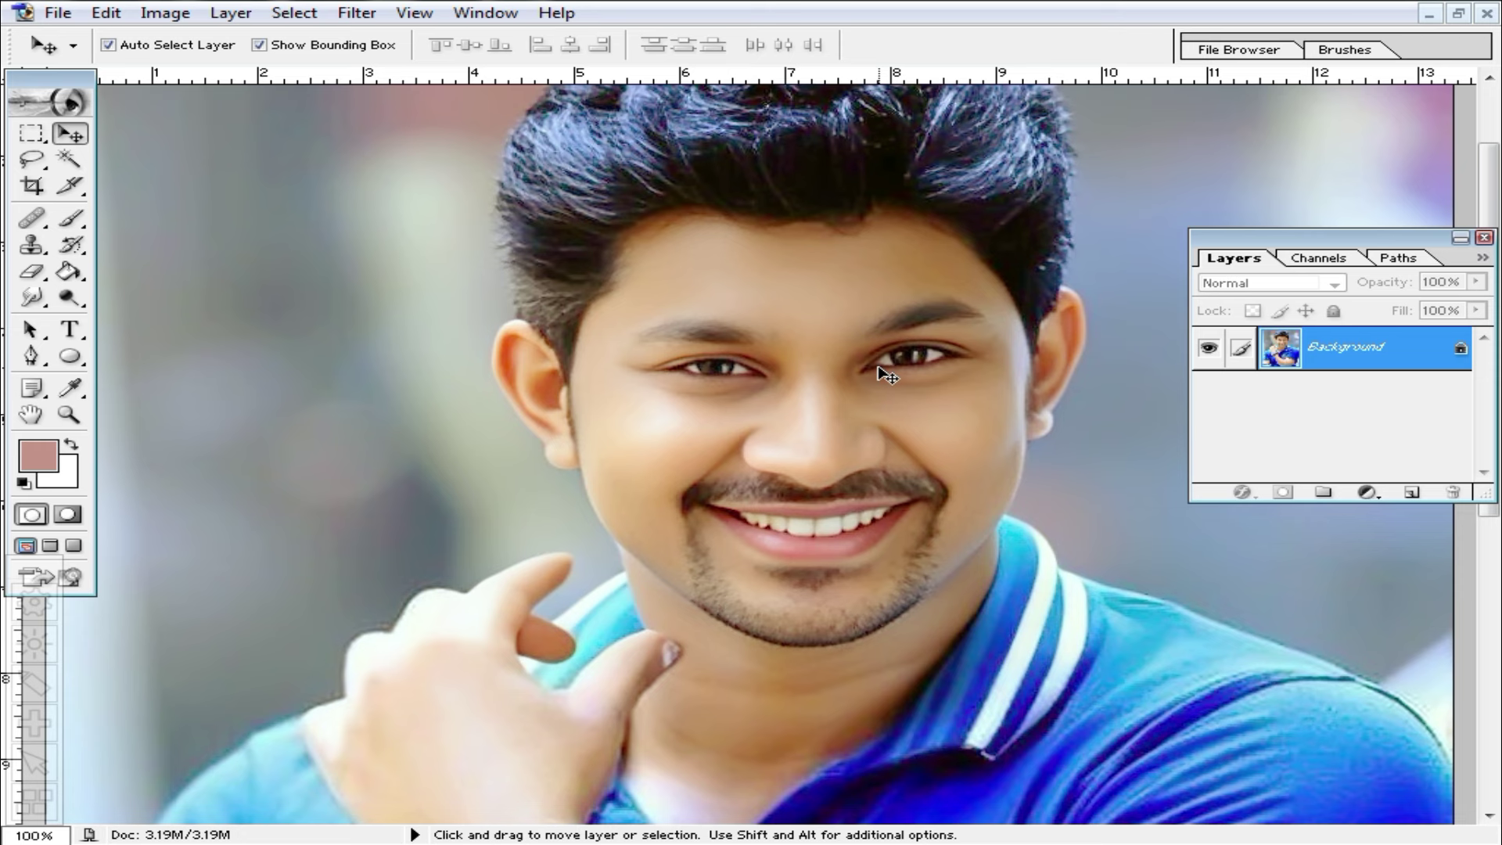
key("shift")
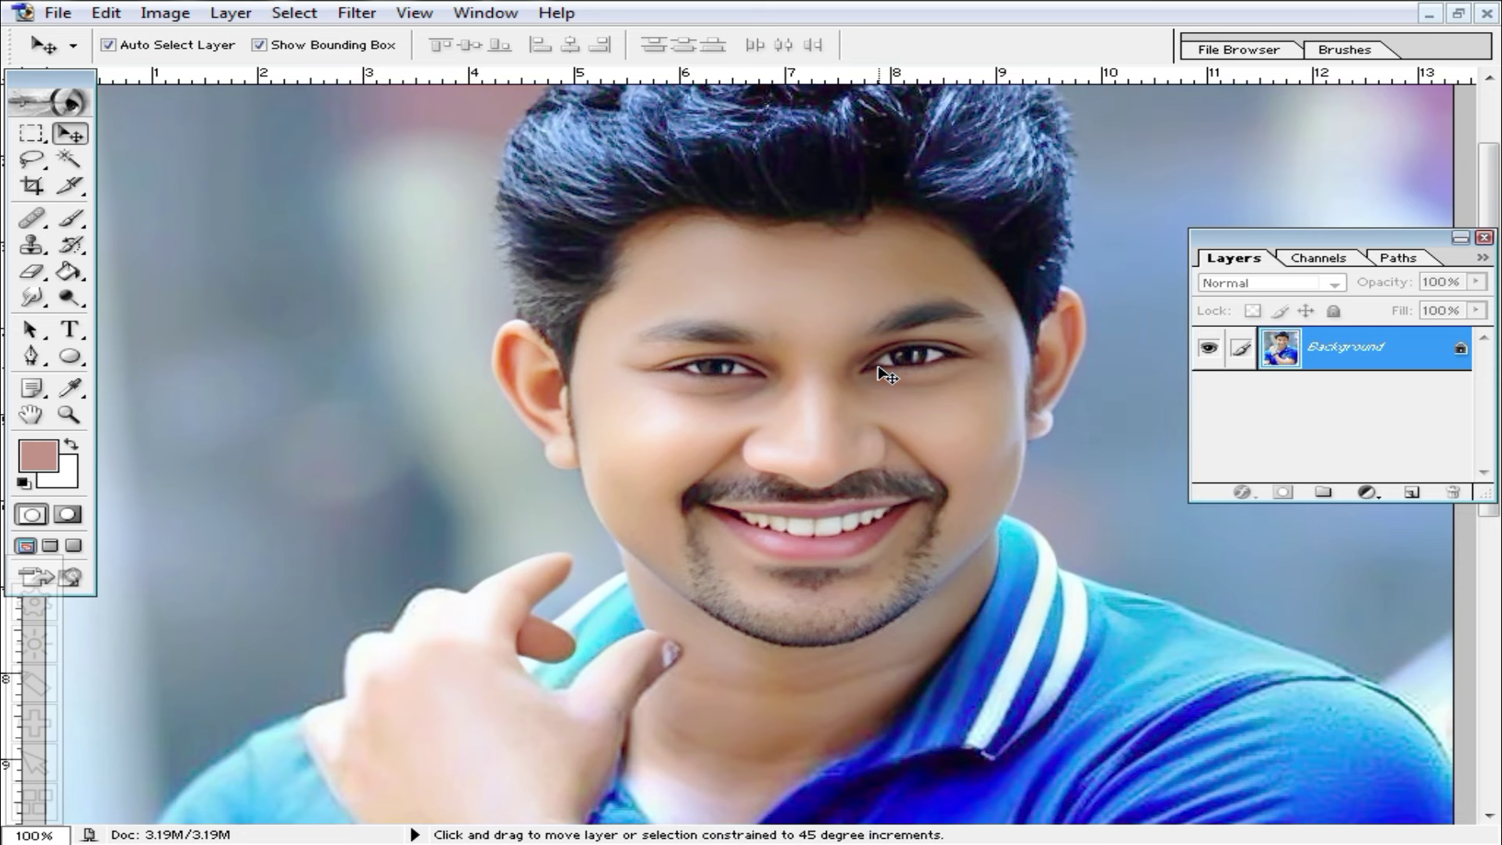
key("shift")
key("shift")
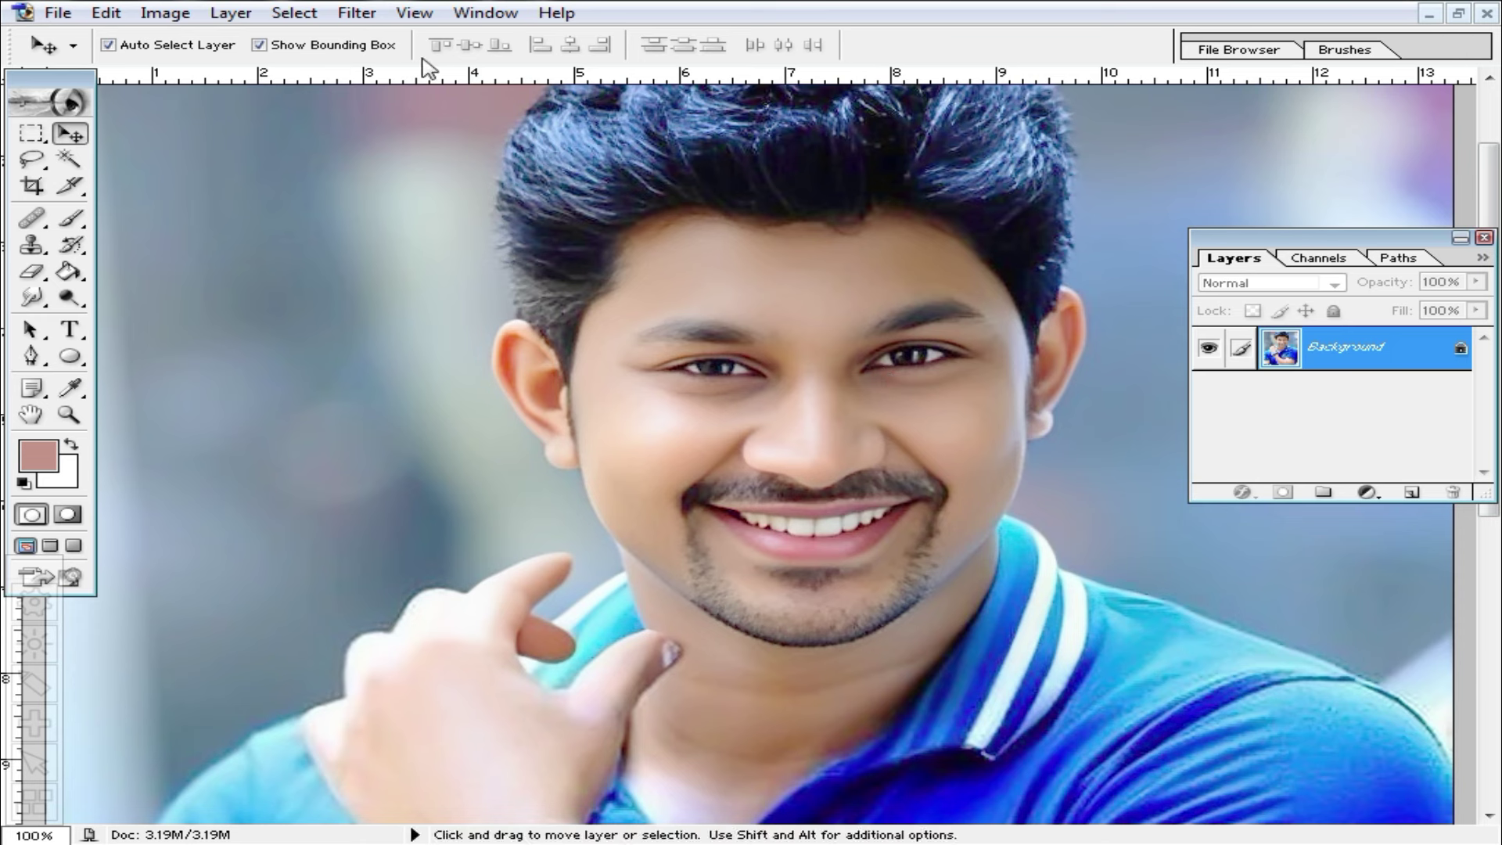
left_click(161, 13)
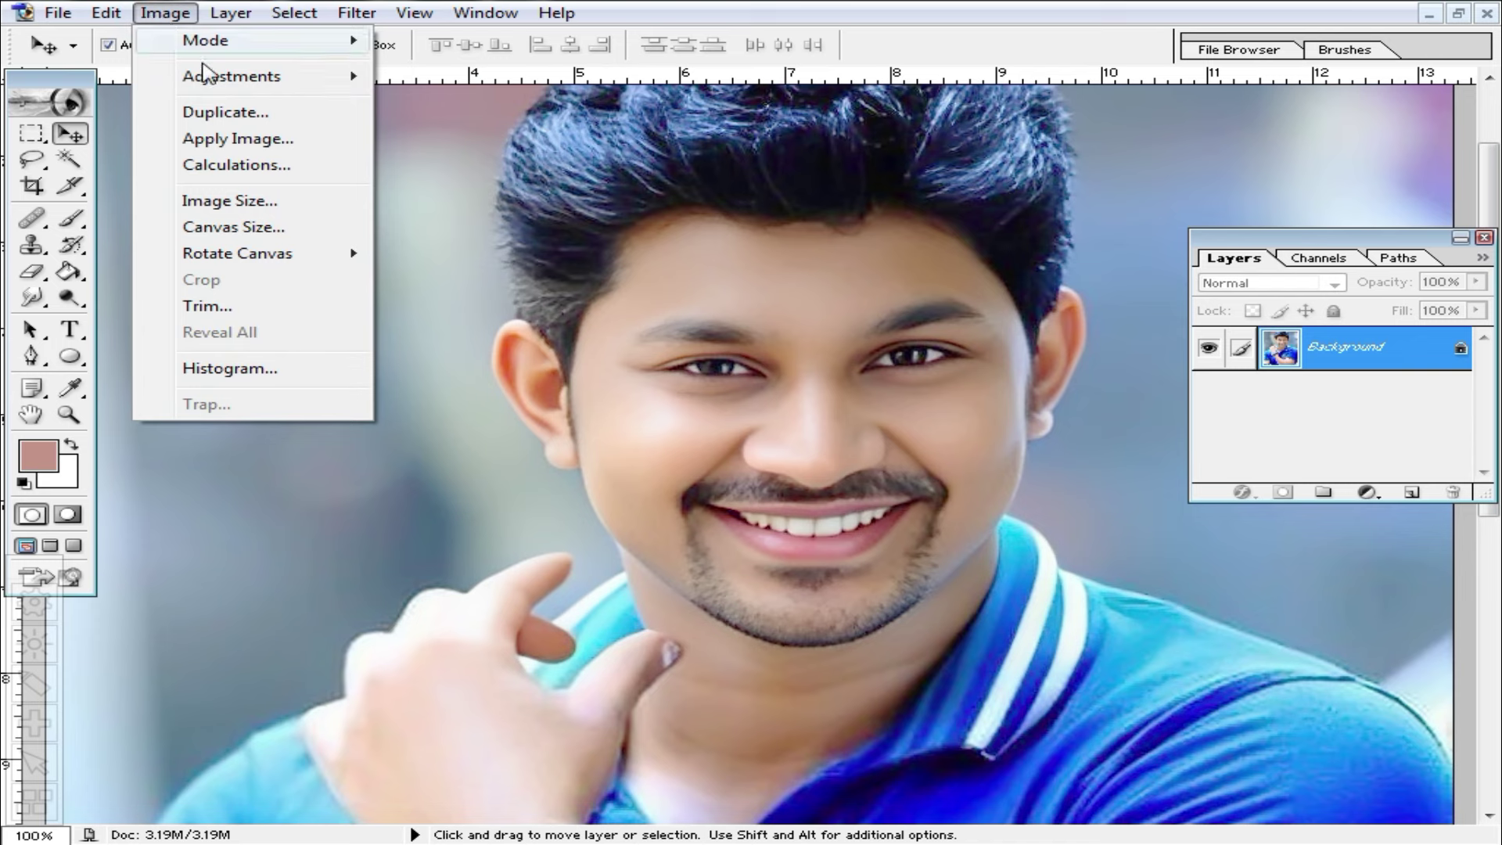
mouse_move(231, 75)
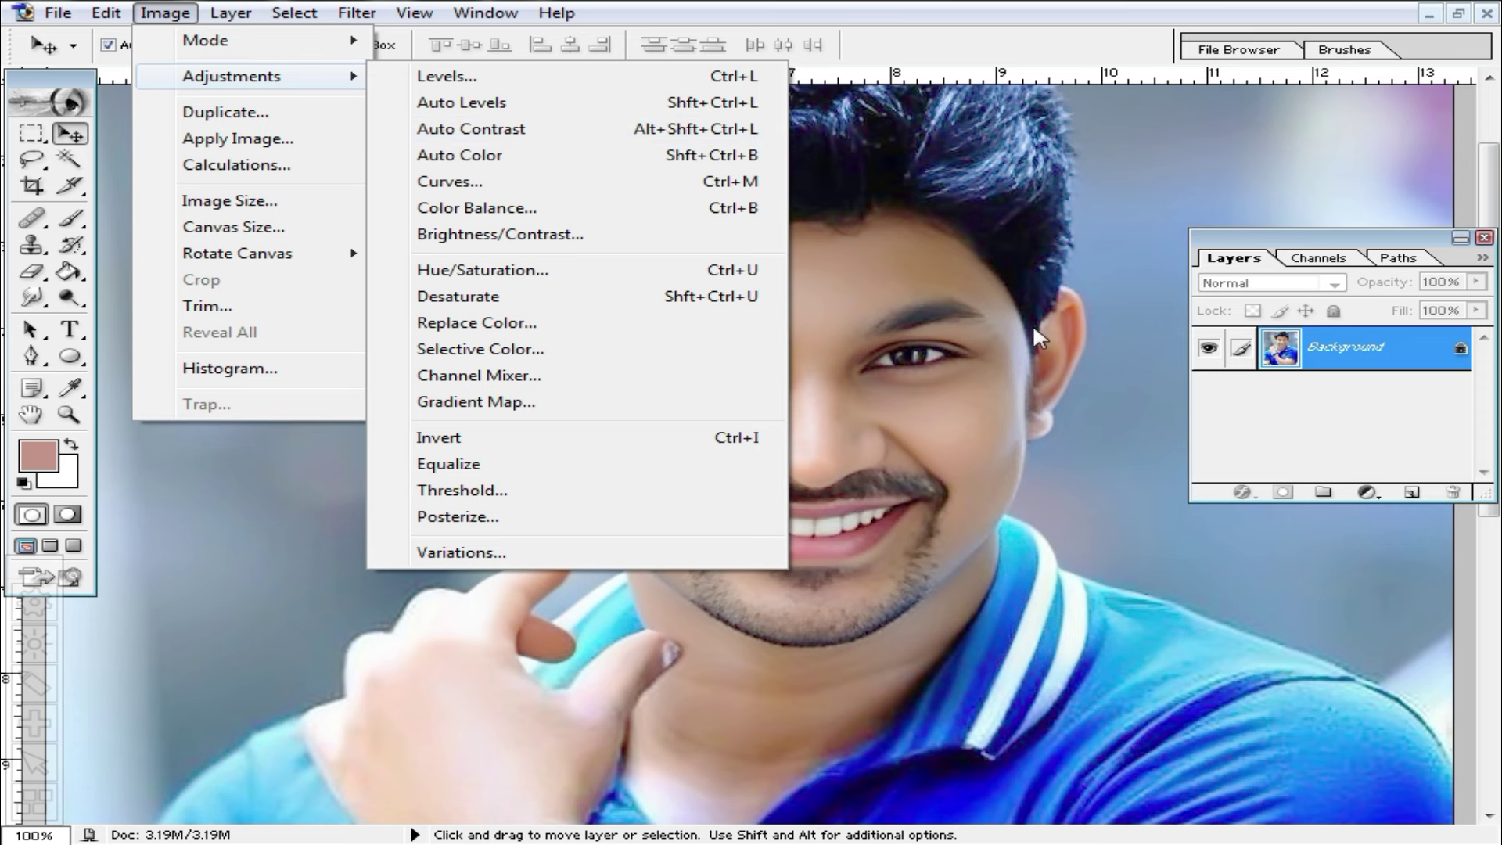
Step: Apply Auto Contrast and then Auto Color to the portrait
left_click(992, 359)
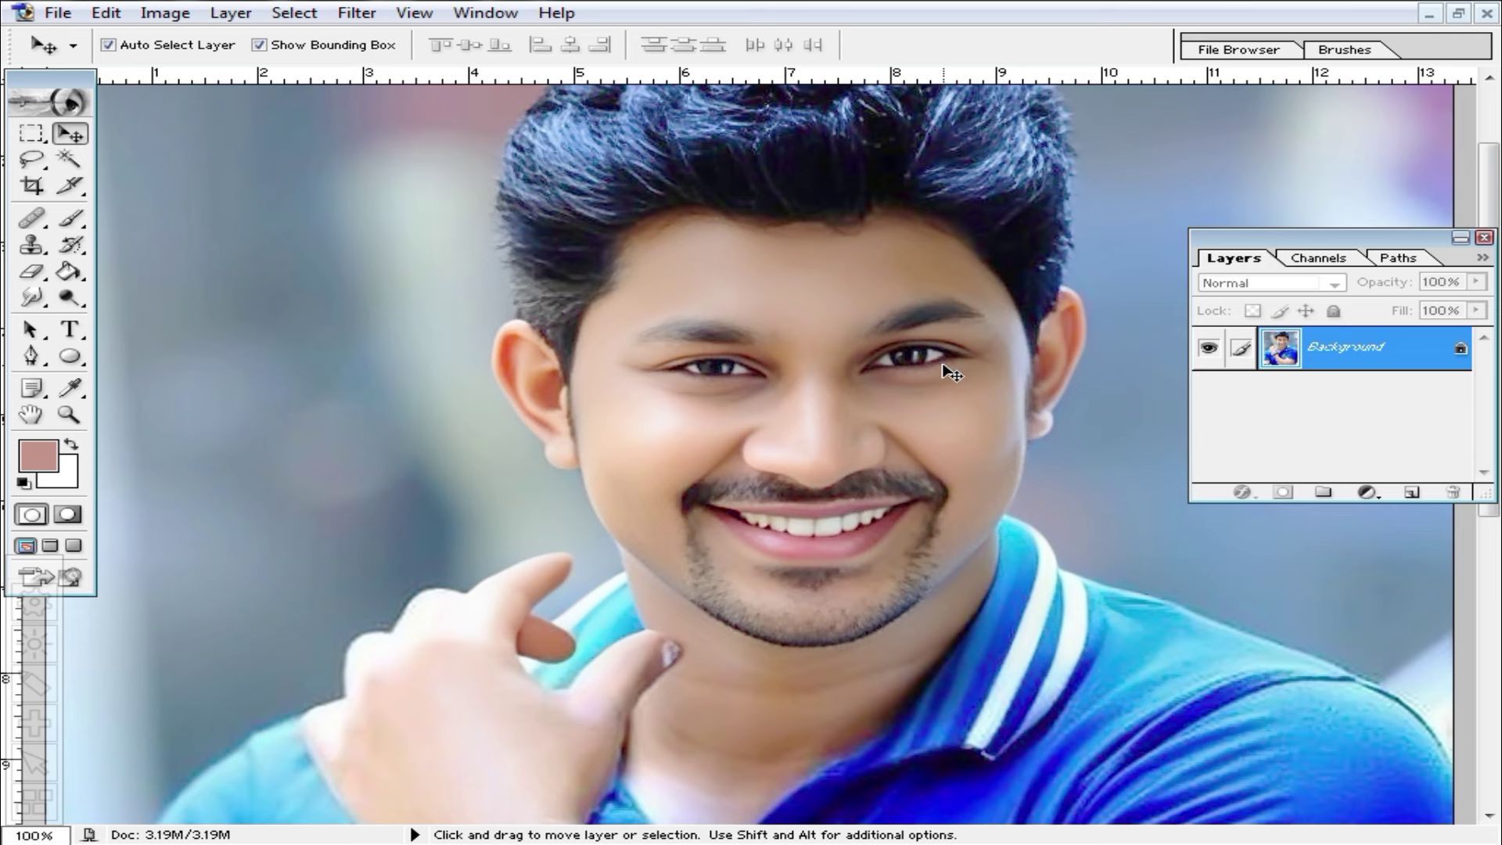
key("alt+shift")
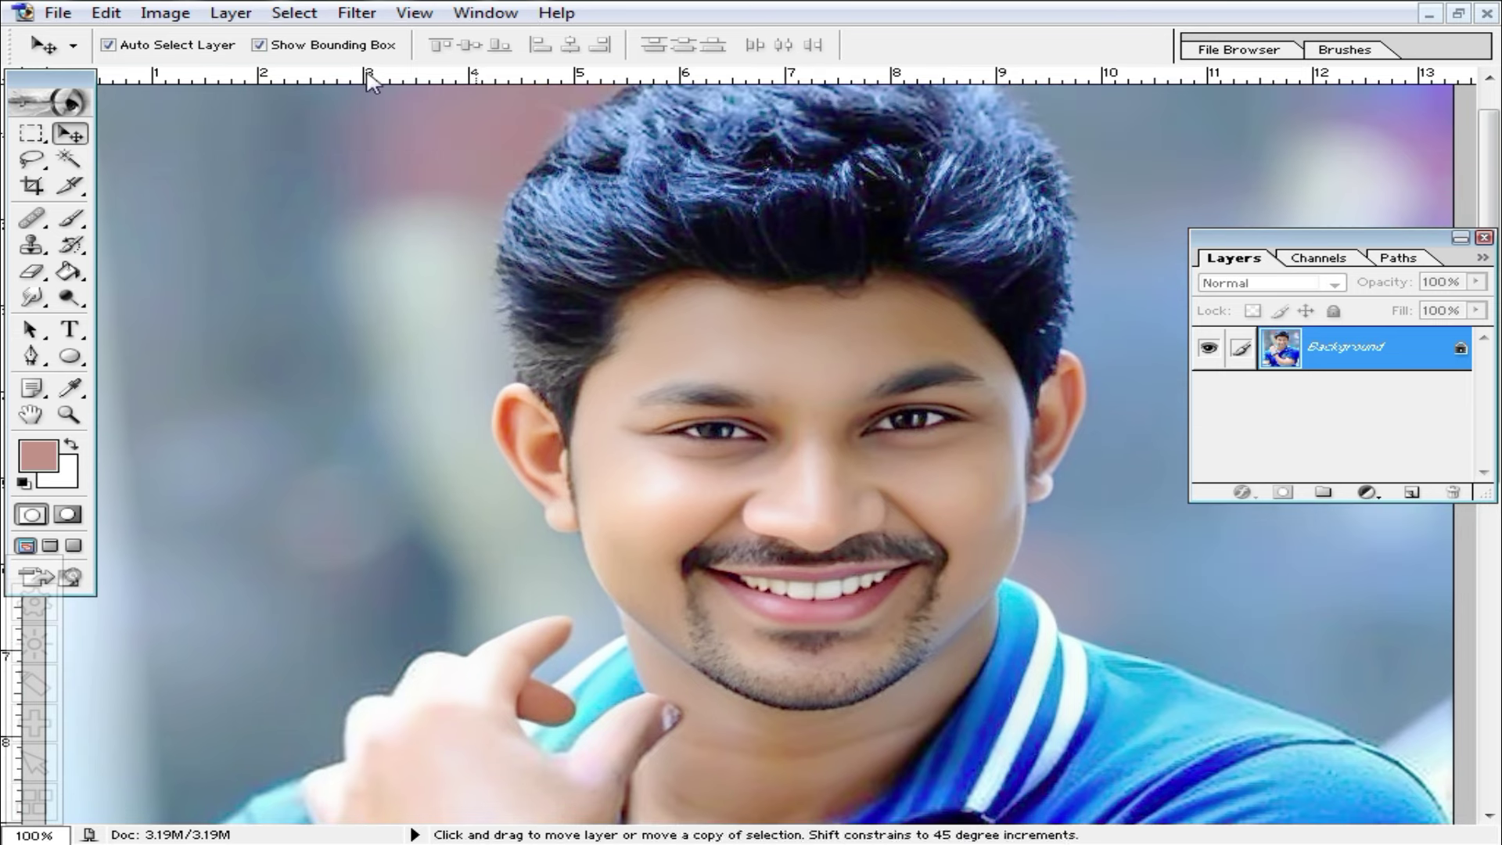
left_click(164, 12)
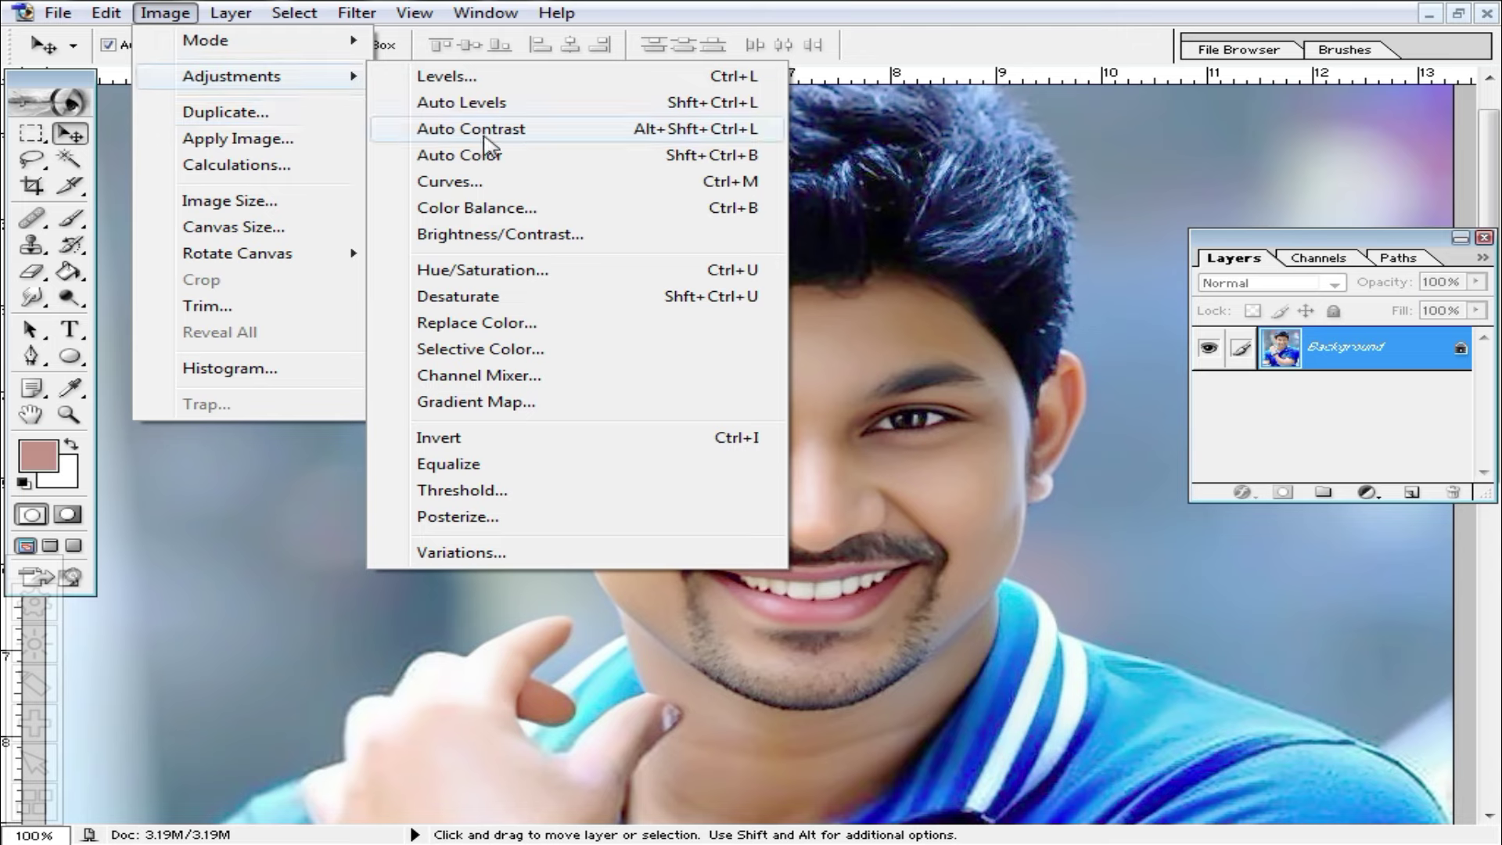
left_click(532, 131)
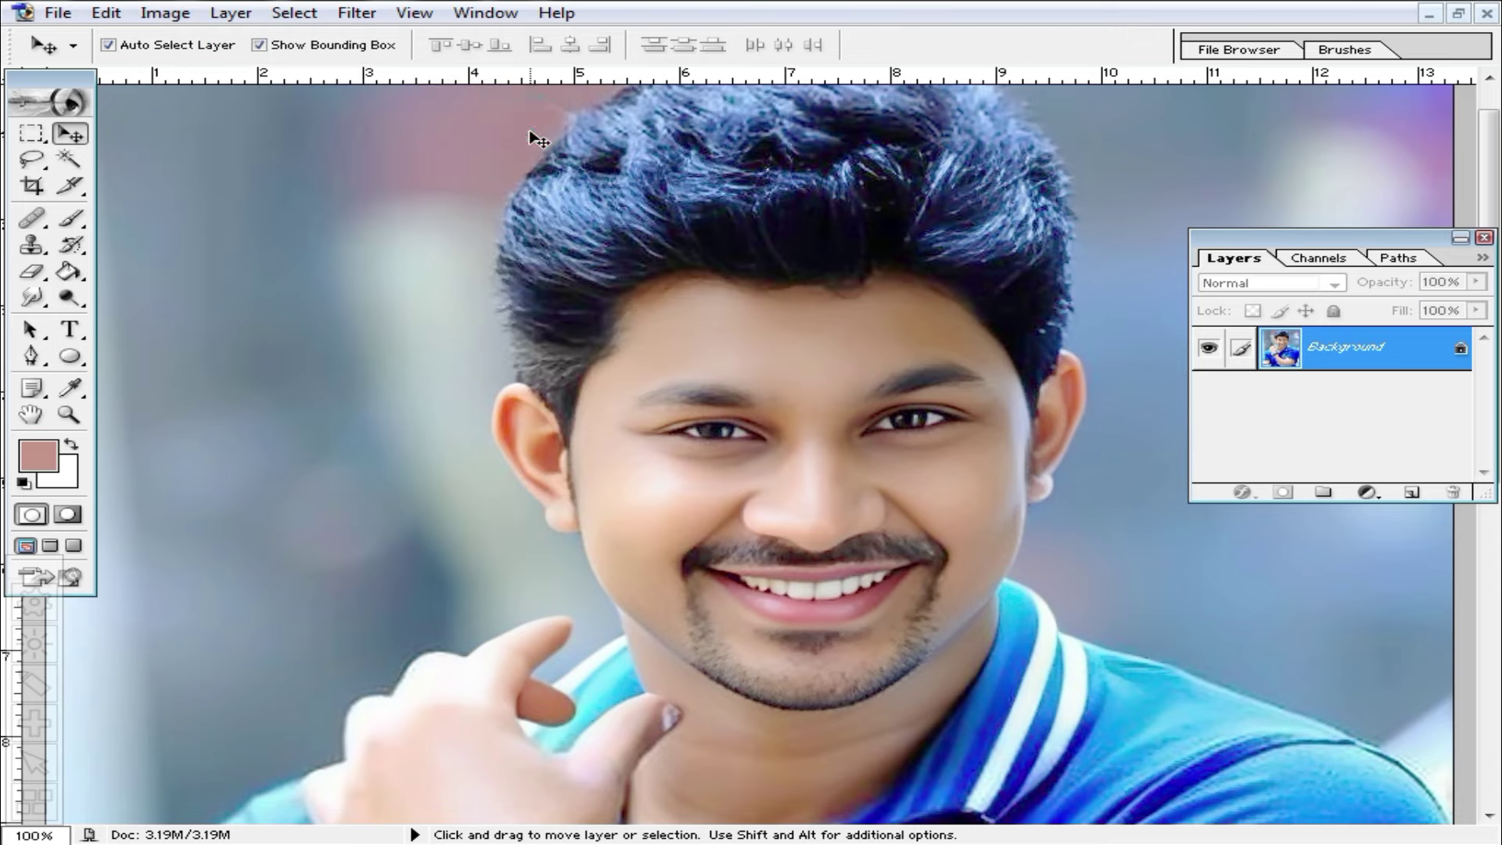
left_click(164, 12)
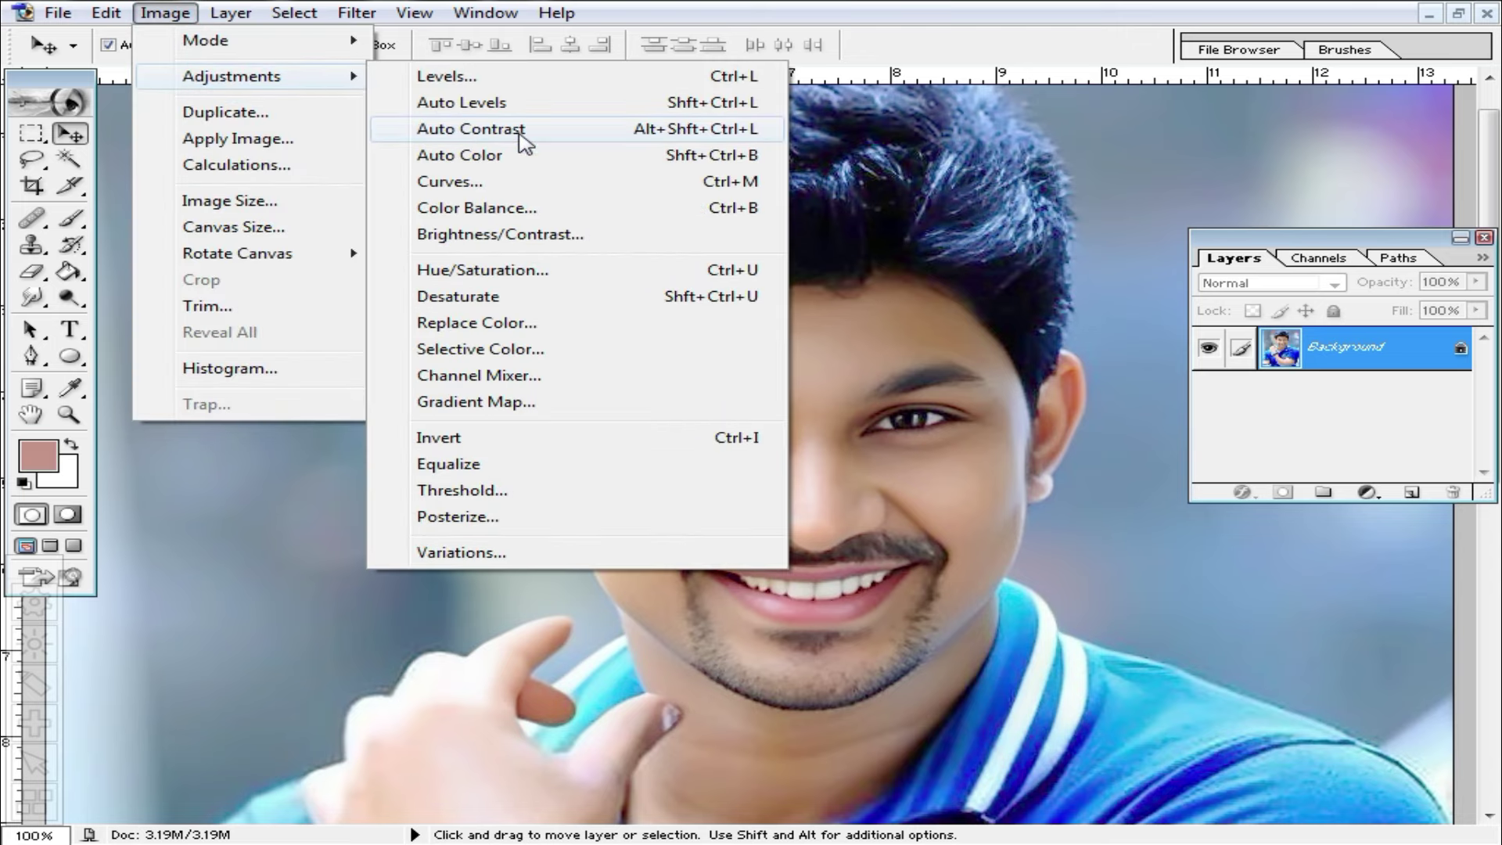
left_click(571, 158)
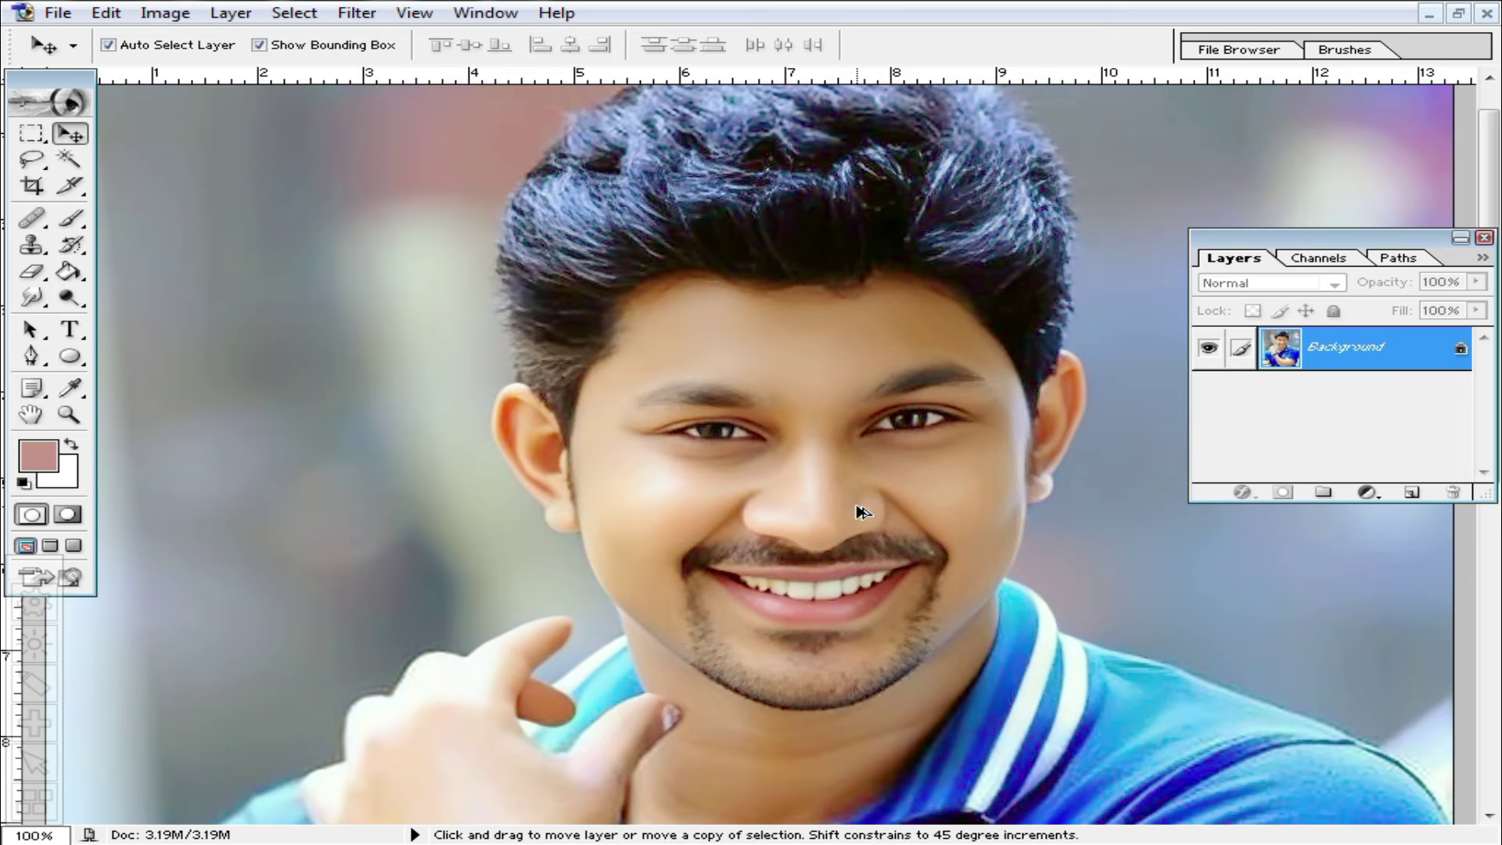
left_click(164, 13)
left_click(241, 70)
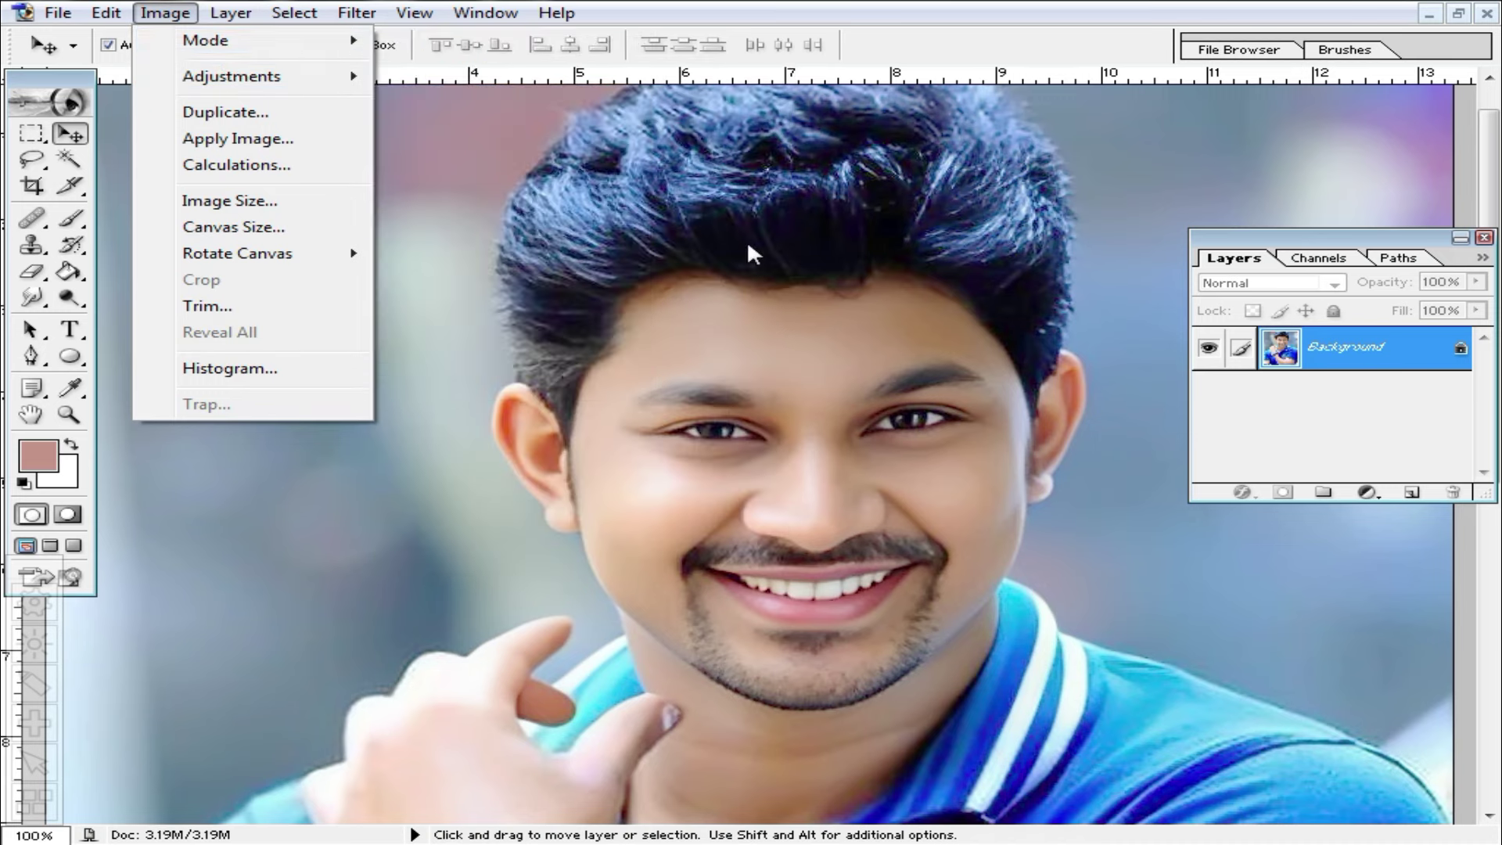
Step: Crop the head and chest to a fixed 1.6 × 2 inch frame at 300 ppi
left_click(907, 330)
left_click(897, 486, "alt")
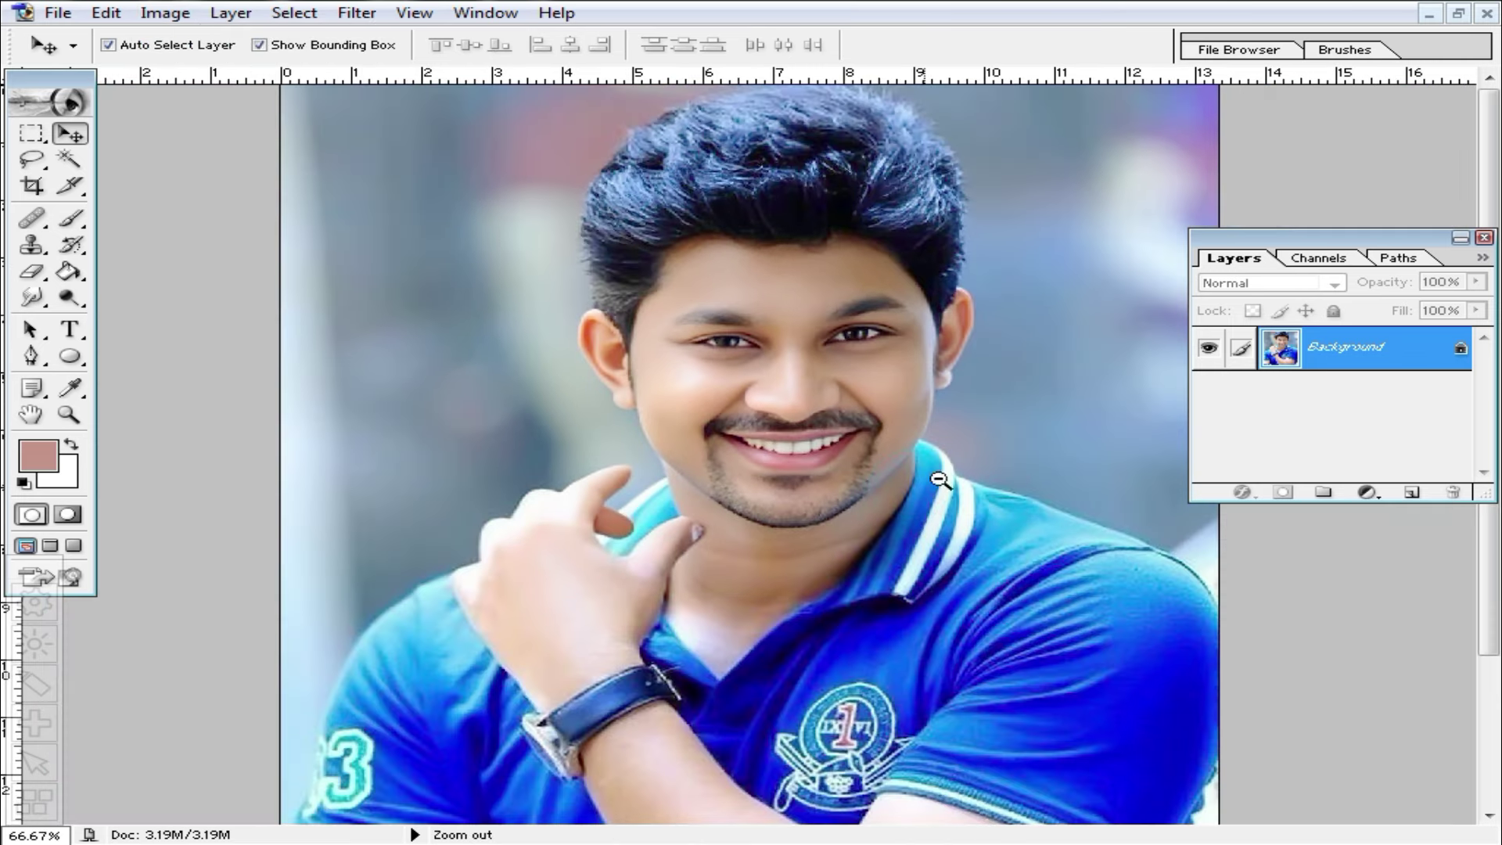
scroll(908, 352, "up", 2)
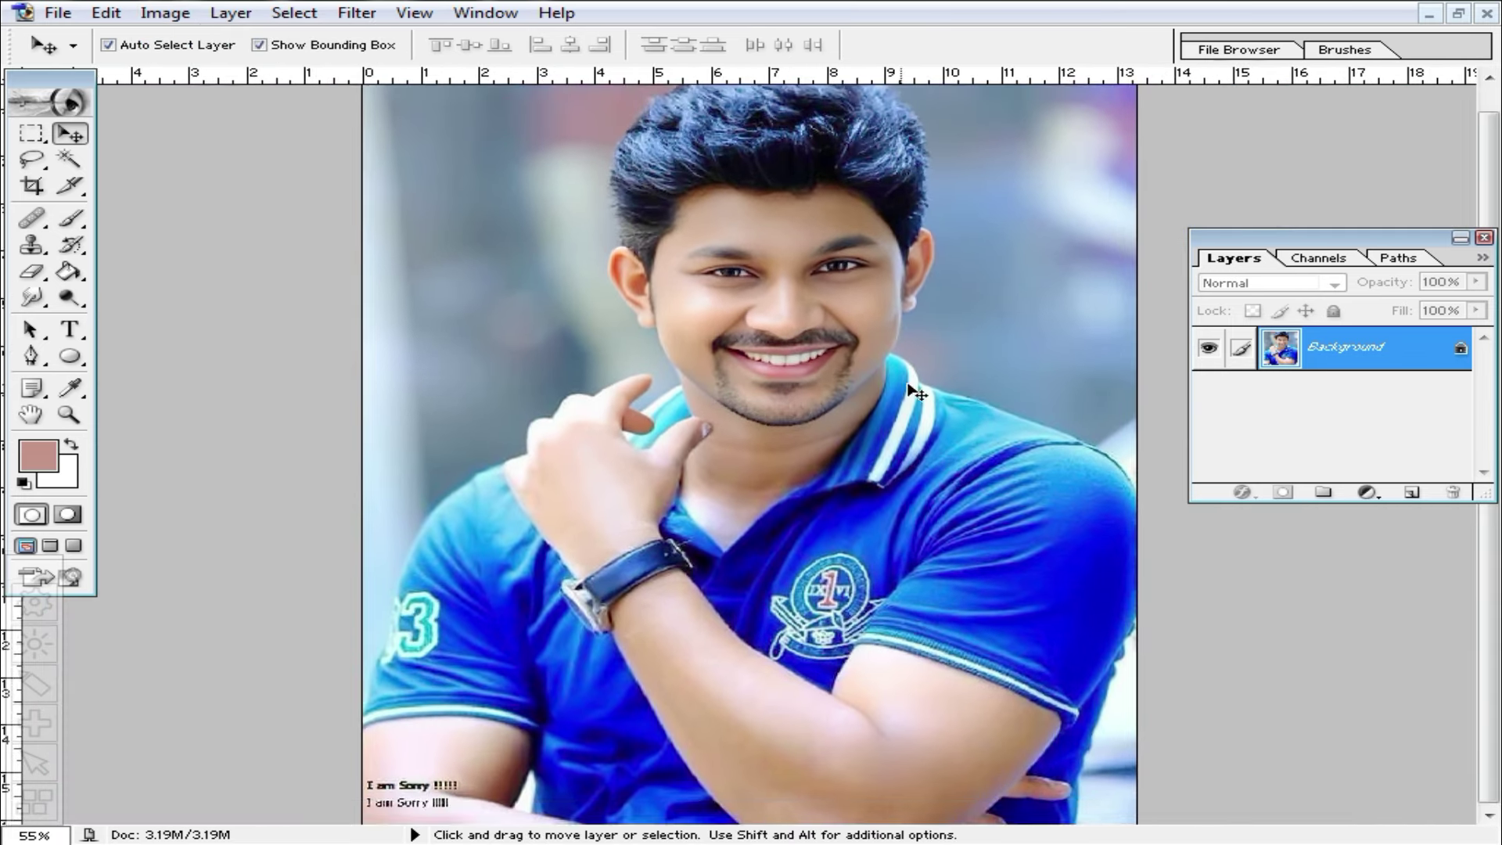
left_click(25, 194)
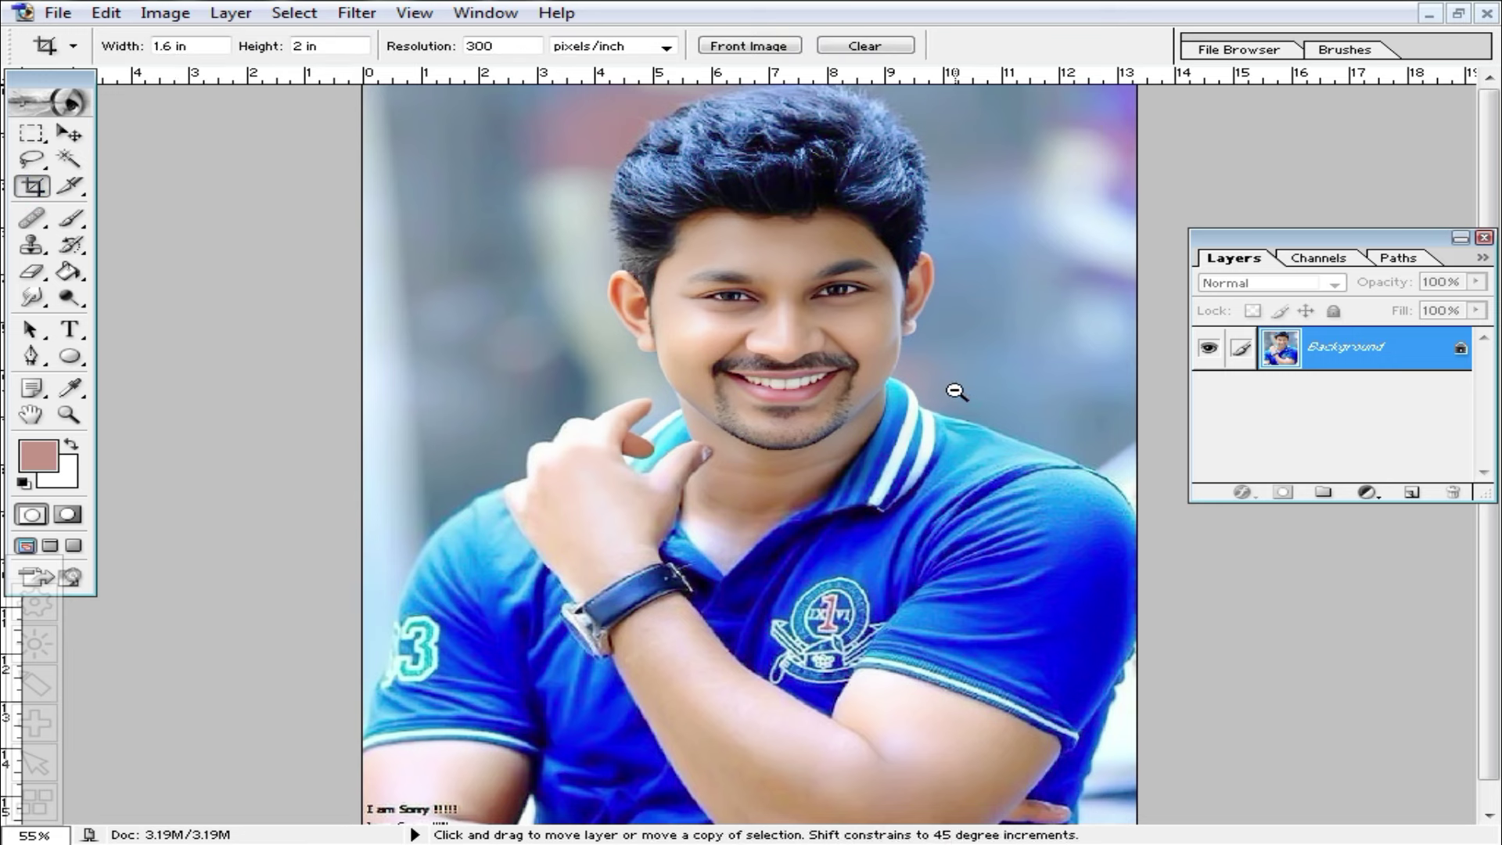
key("ctrl+minus")
left_click_drag(536, 107, 1083, 665)
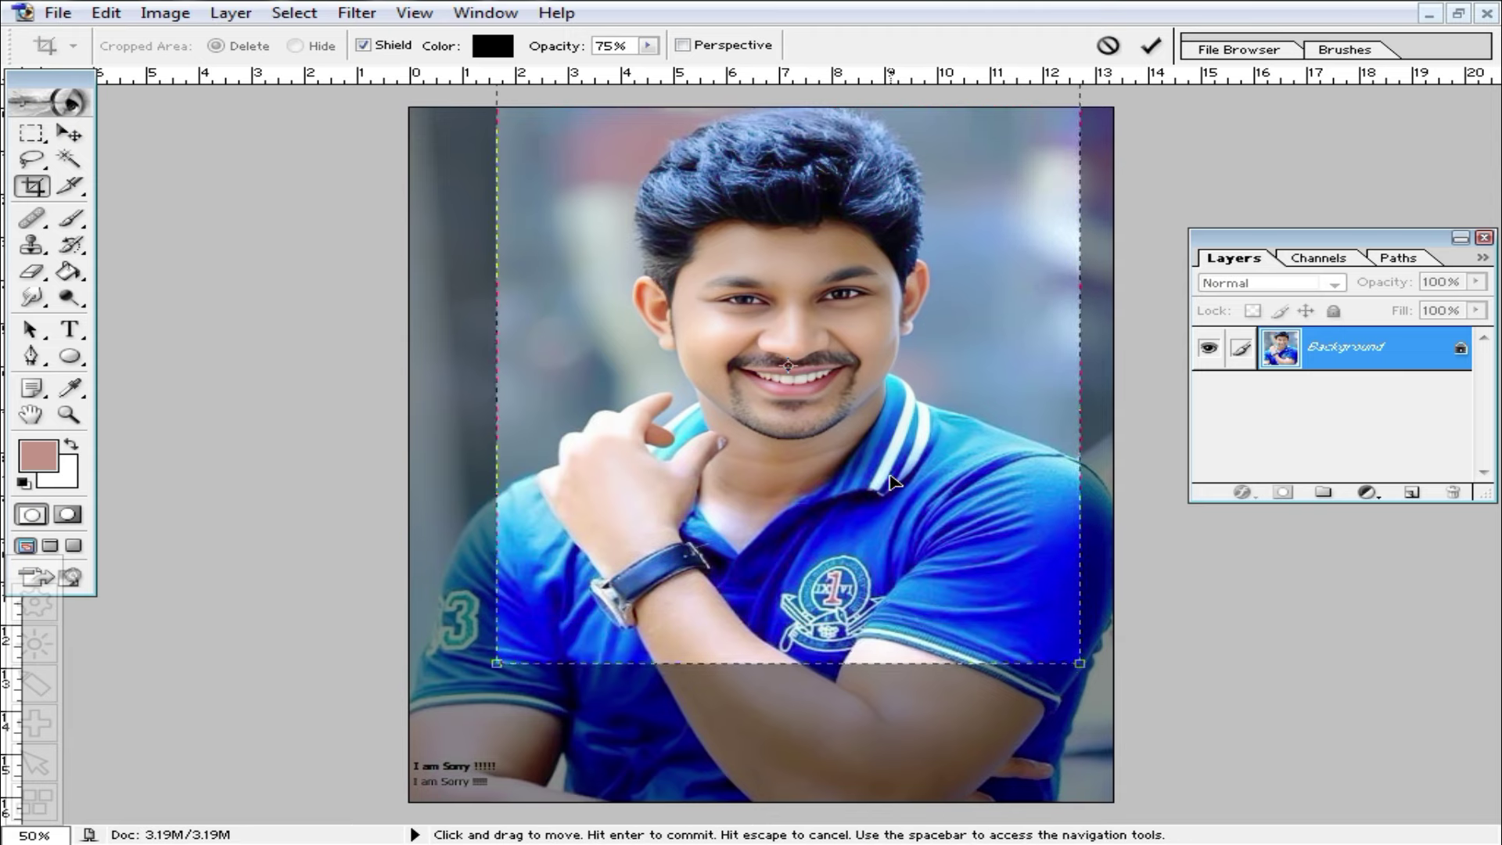
key("Return")
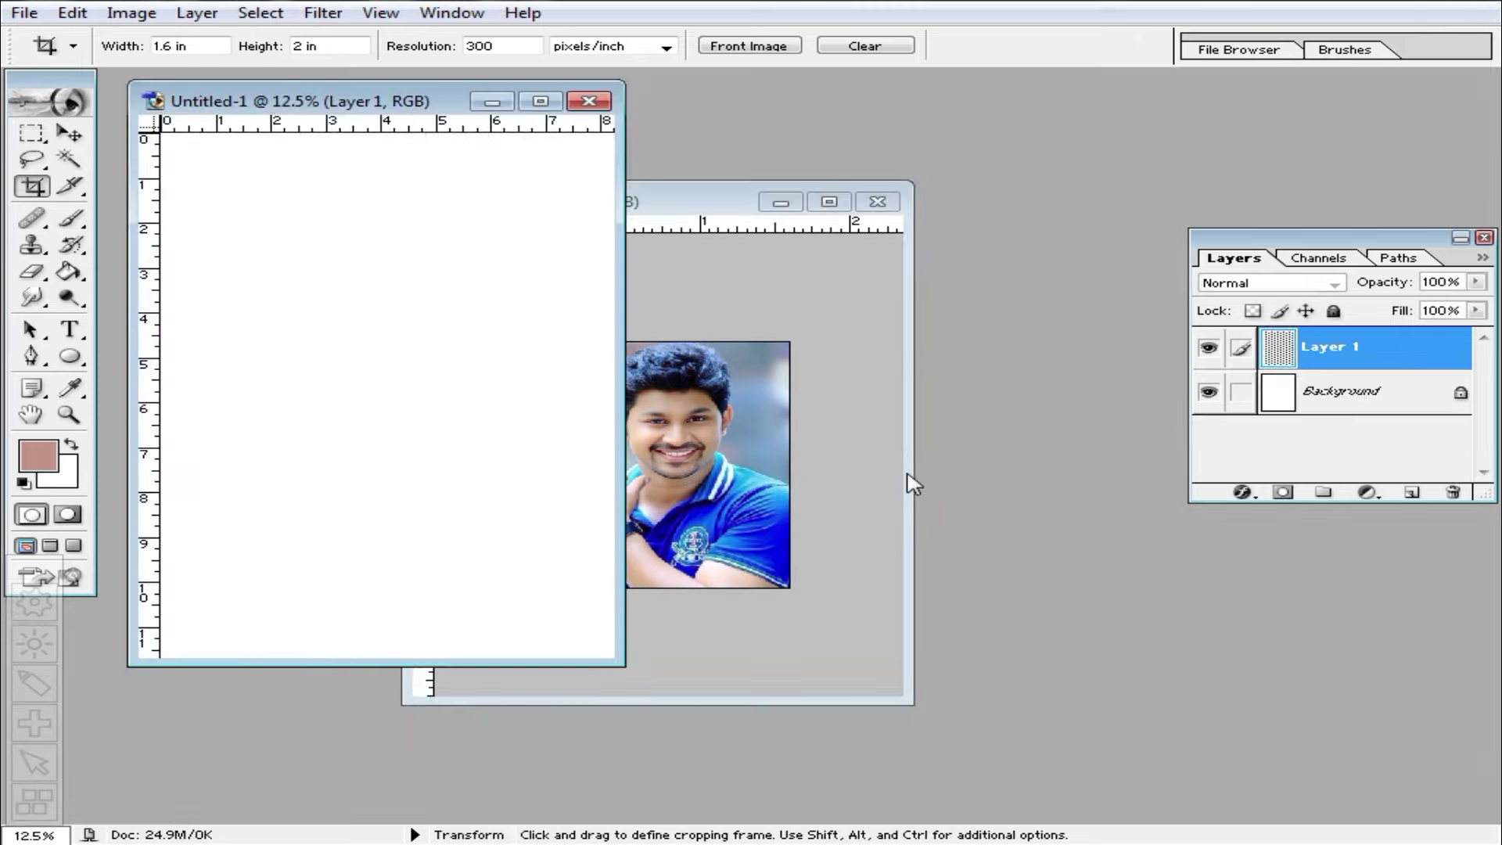
Step: Inspect the first tiled sheet up close, then close it without saving
double_click(402, 108)
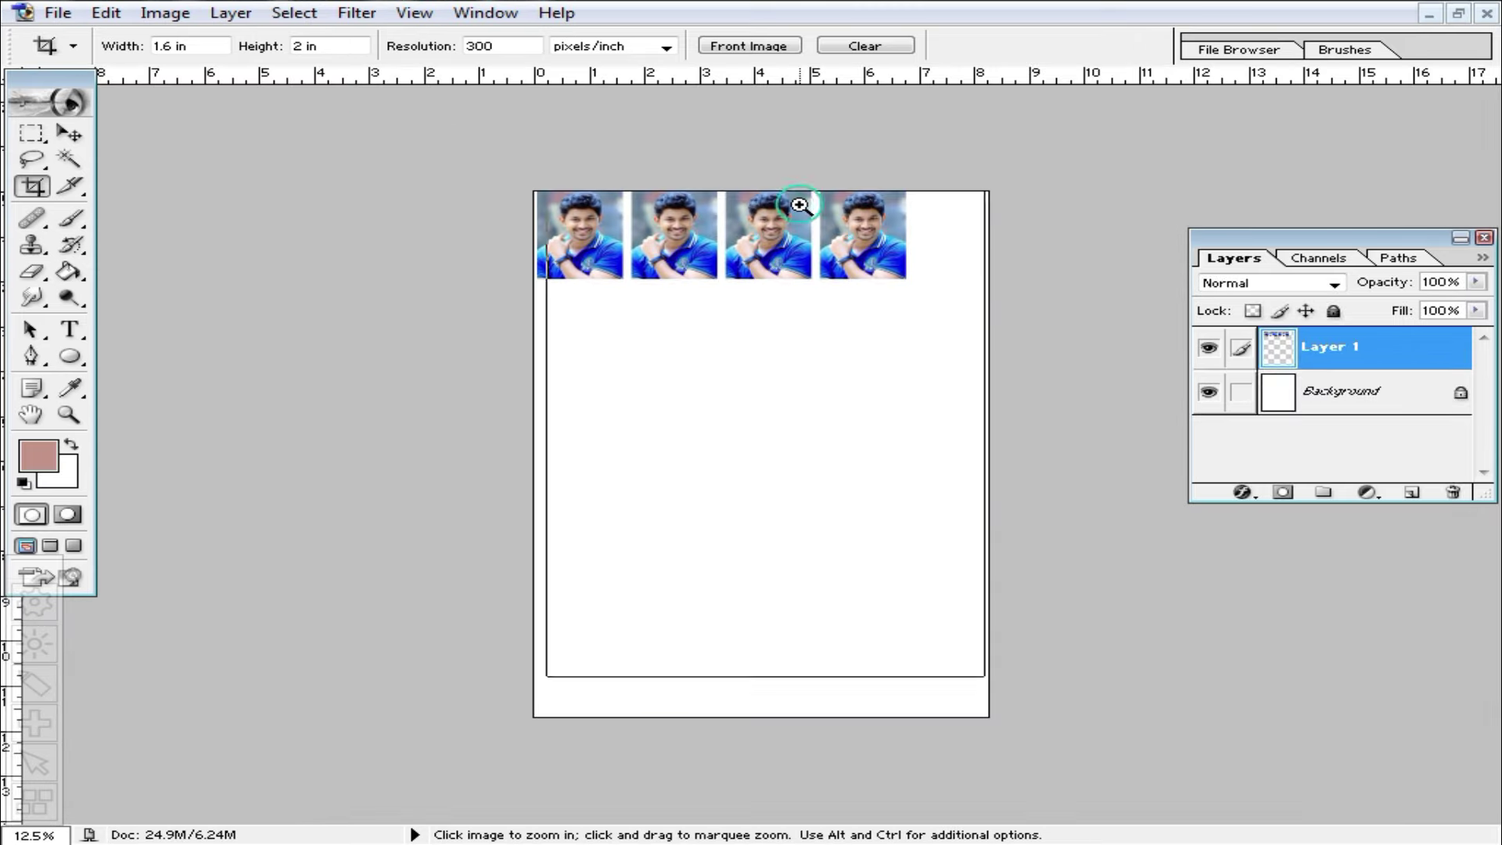
left_click(798, 201, "ctrl")
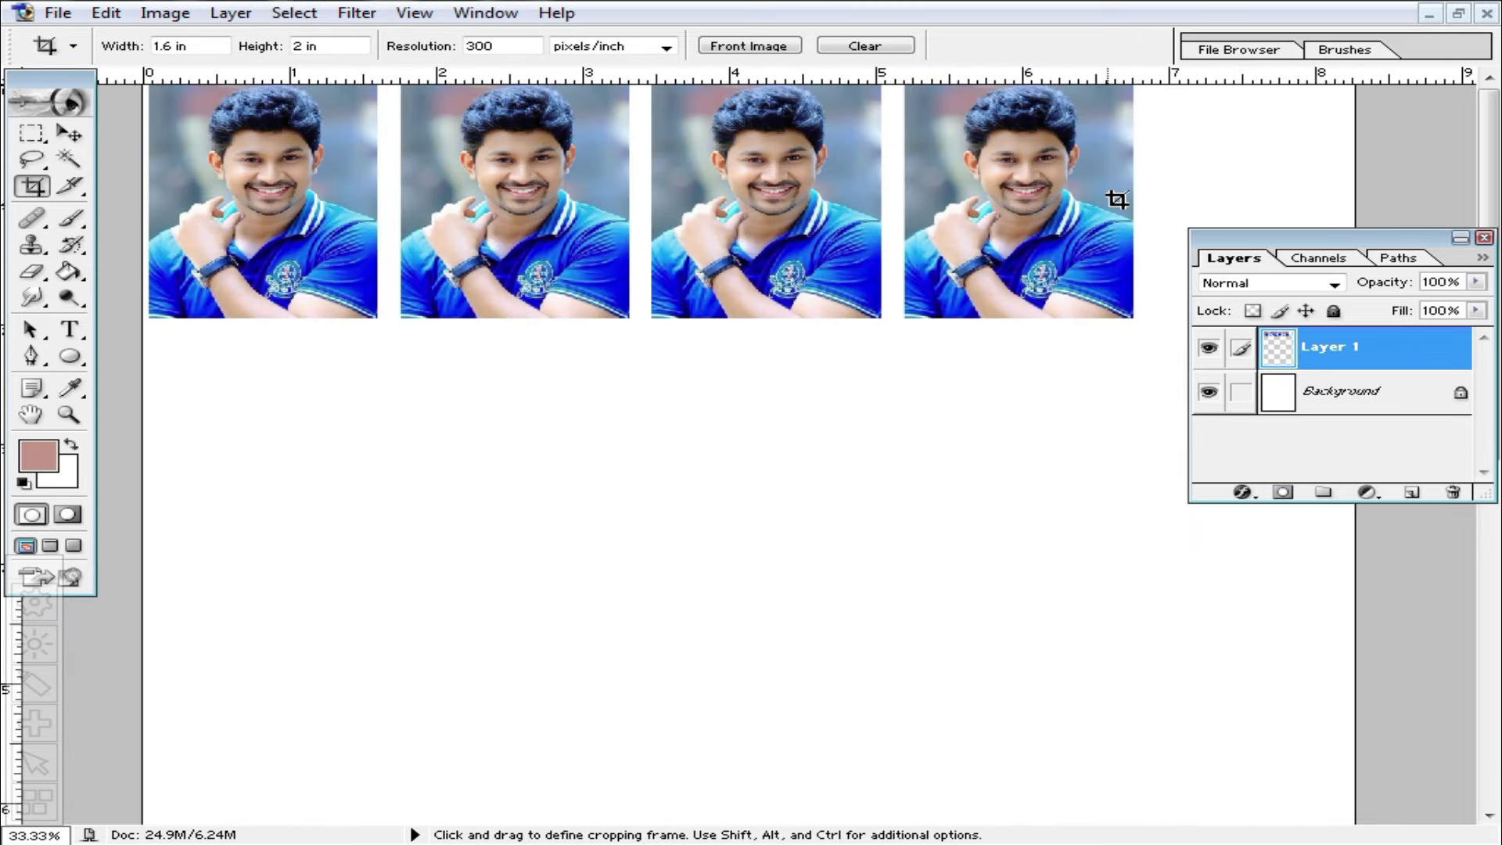
left_click(1459, 14)
left_click(585, 94)
left_click(809, 321)
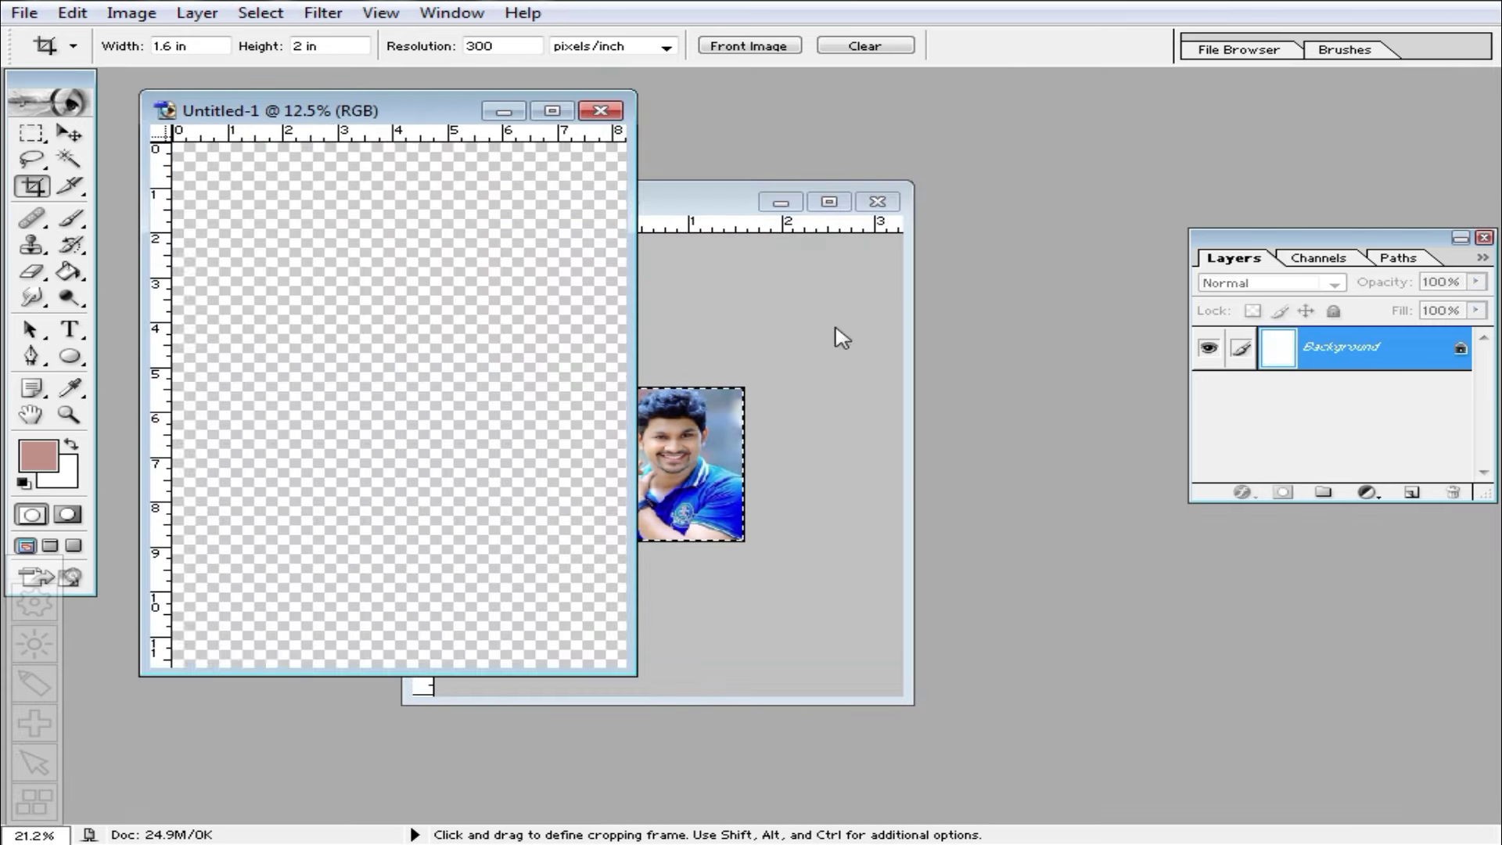
Step: Zoom into the photo row of the next tiled sheet, then close it unsaved
double_click(434, 116)
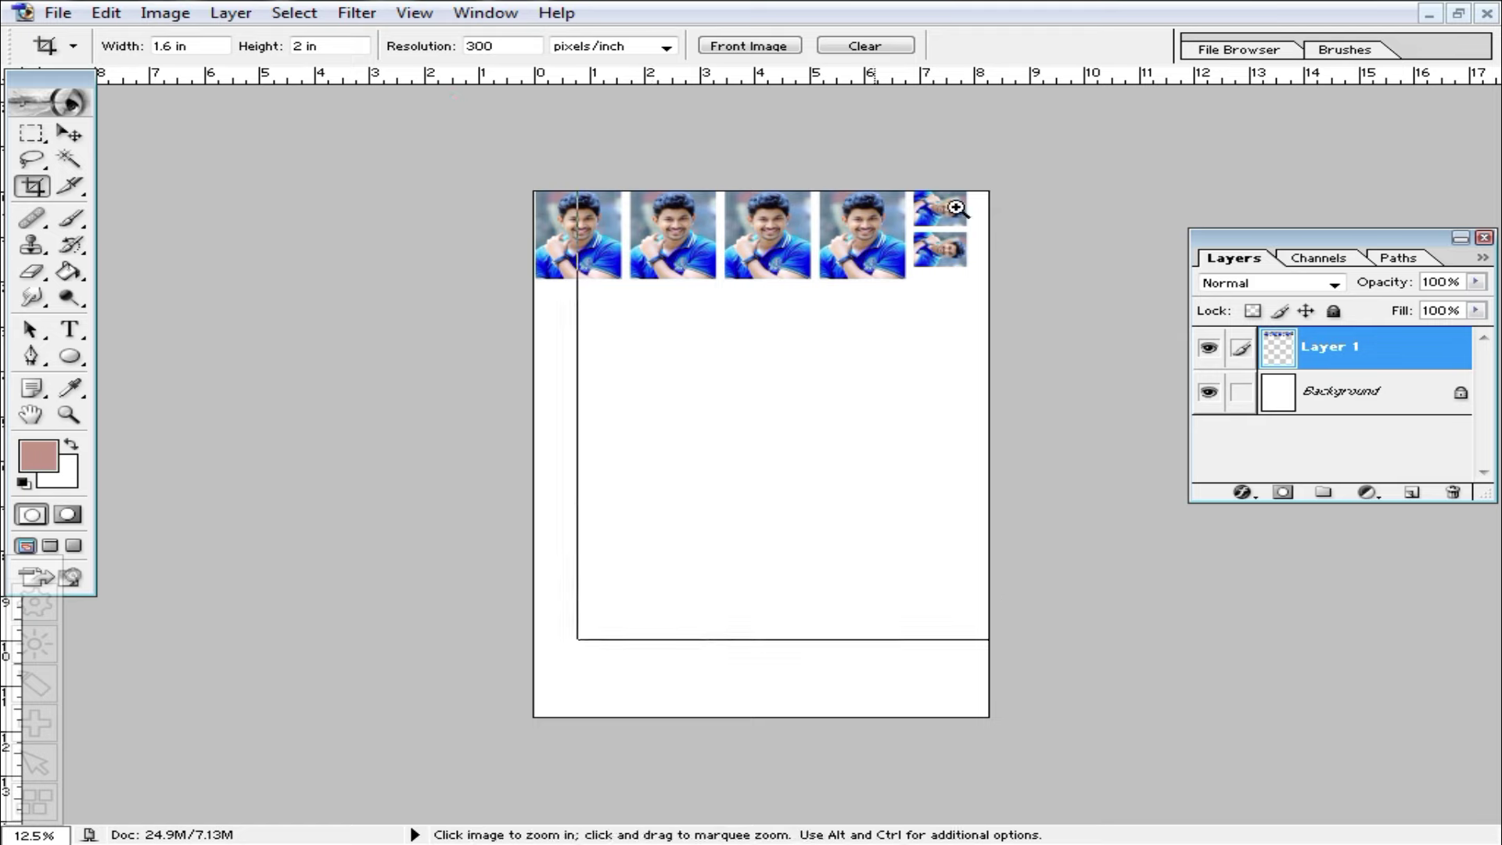
left_click(876, 216, "ctrl")
left_click(876, 216, "ctrl")
left_click(1030, 228, "ctrl")
left_click(1318, 146, "ctrl")
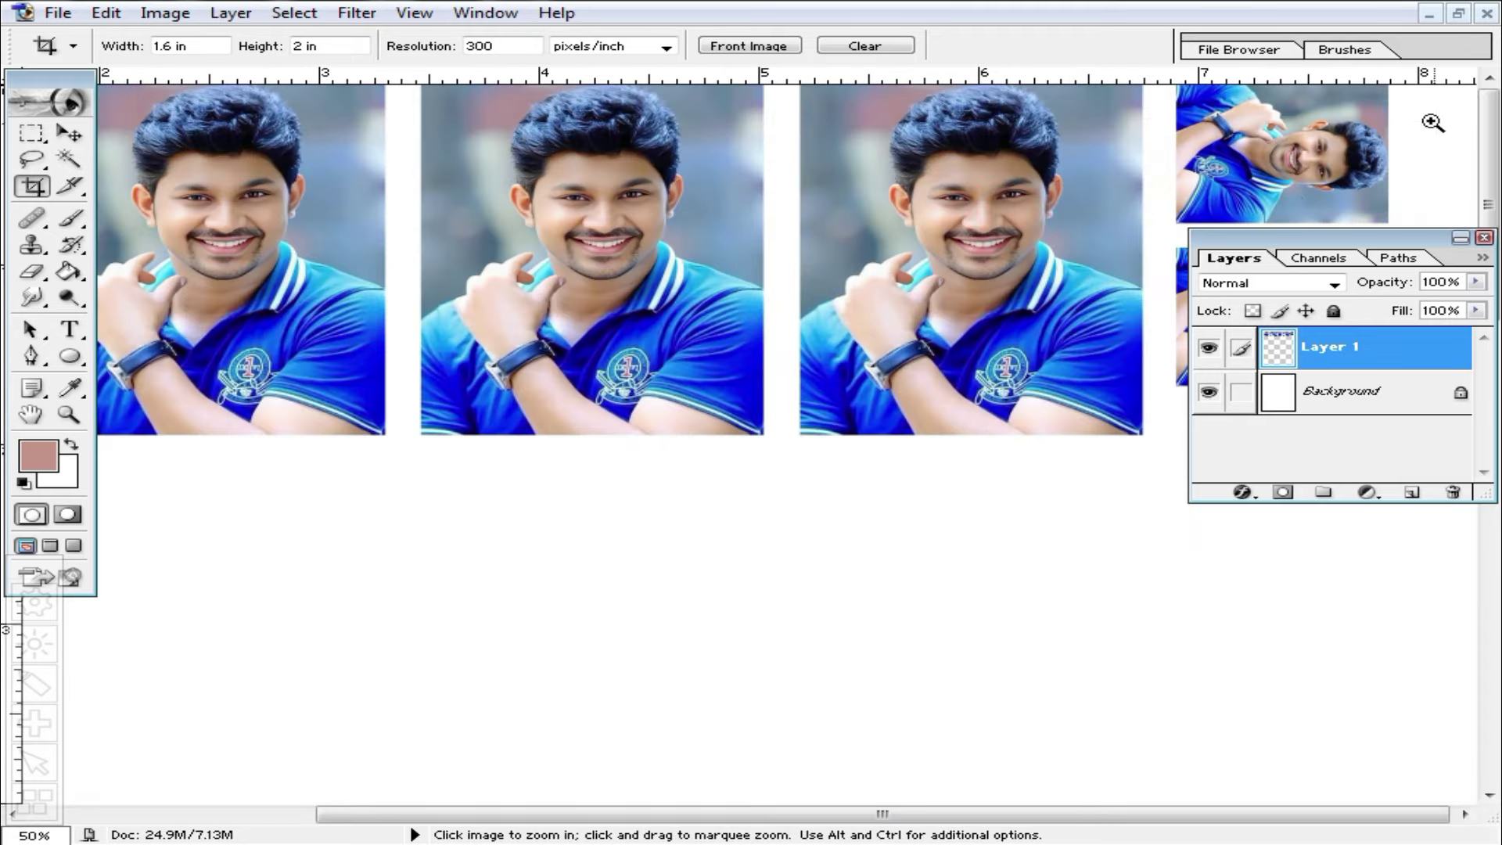
left_click(1144, 172, "ctrl+alt")
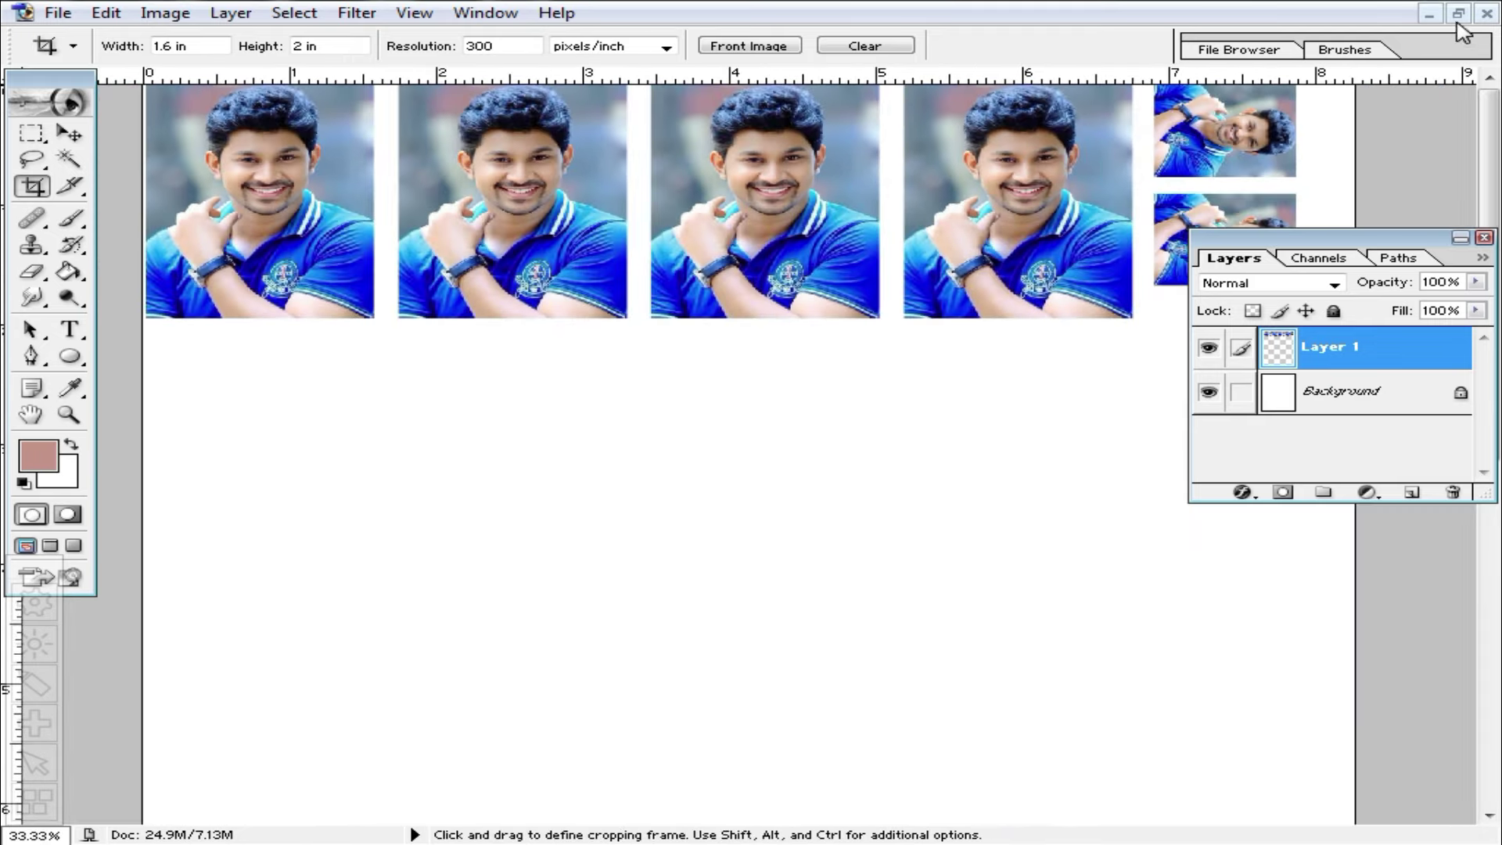
left_click(1459, 14)
left_click(599, 110)
left_click(805, 325)
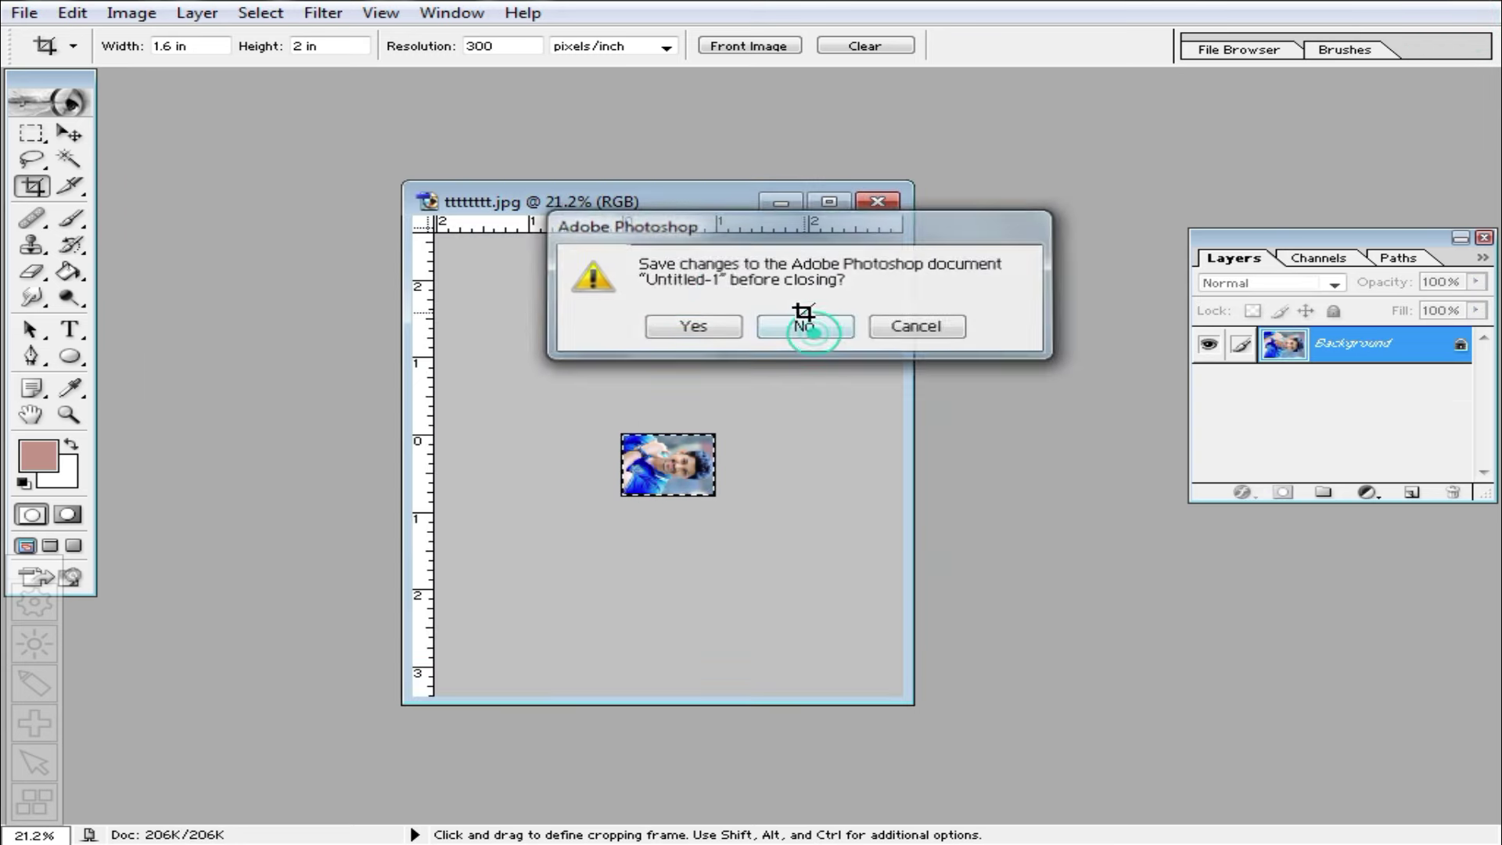
Step: Select the whole cropped photo, then close another tiled sheet unsaved
key("ctrl+a")
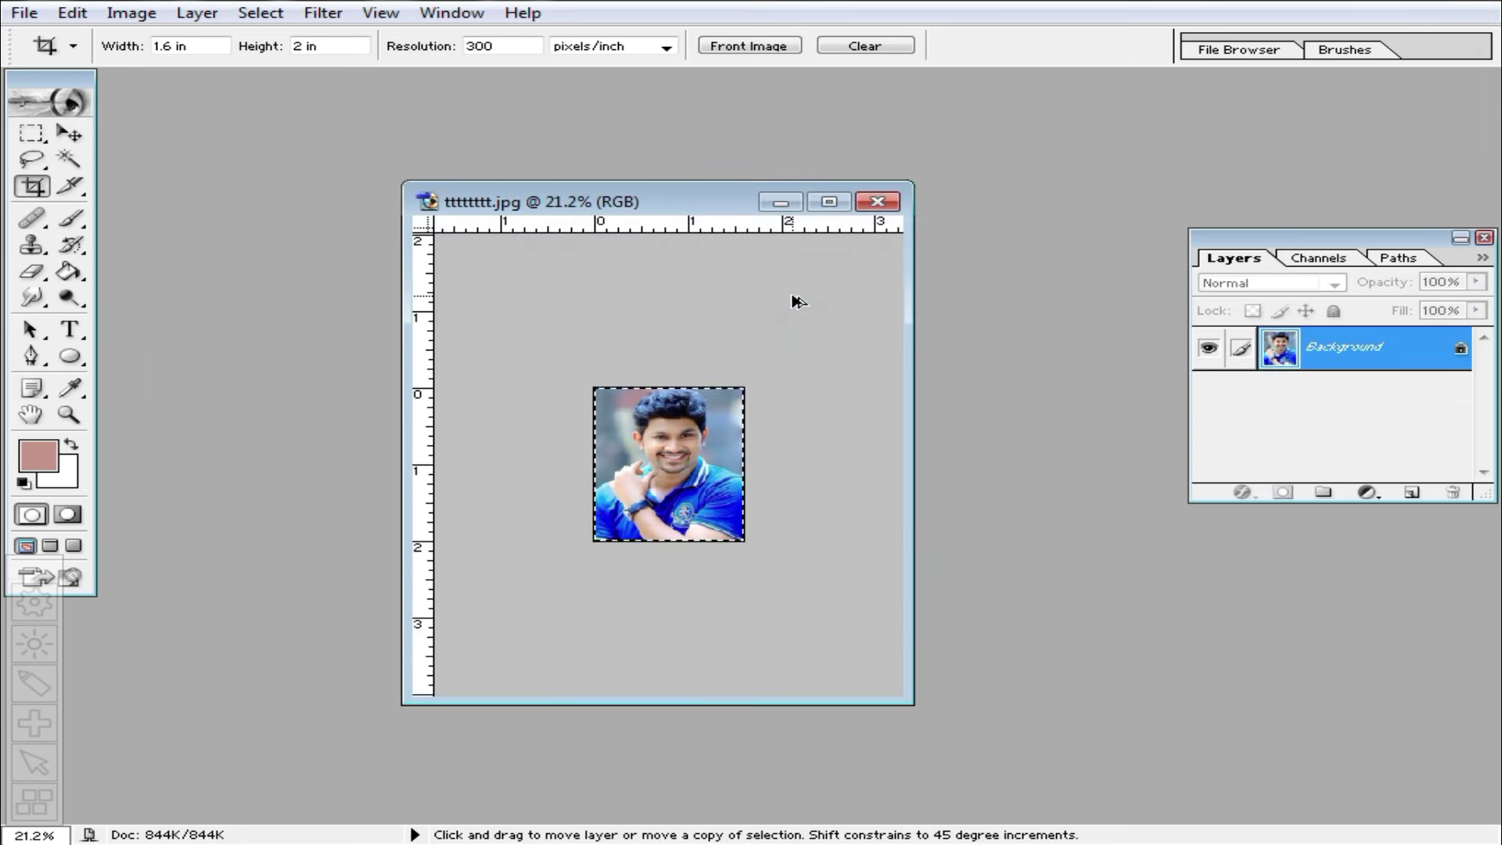
key("ctrl+plus")
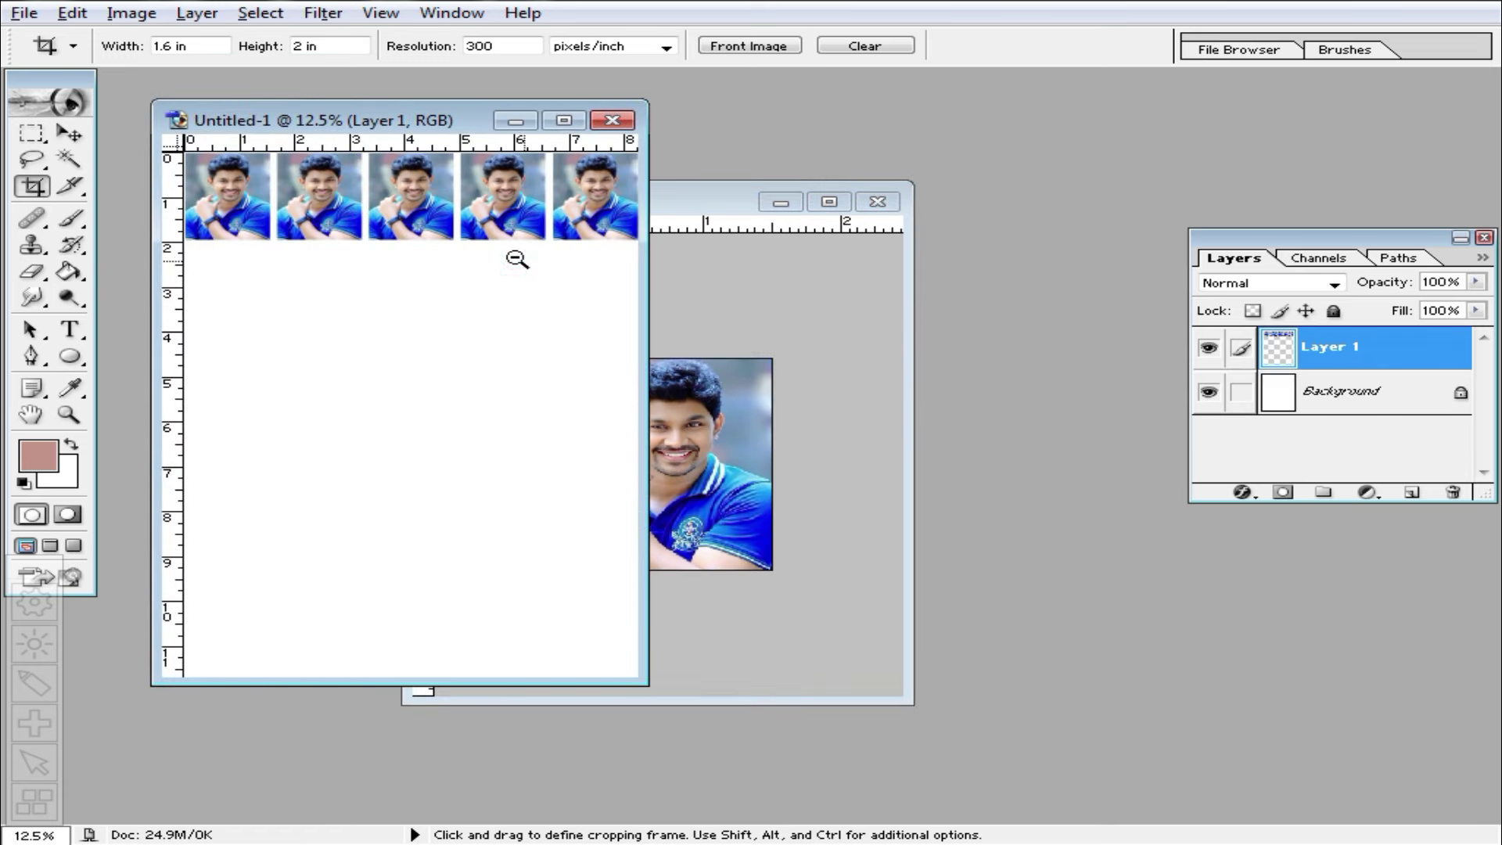
left_click(516, 258, "alt")
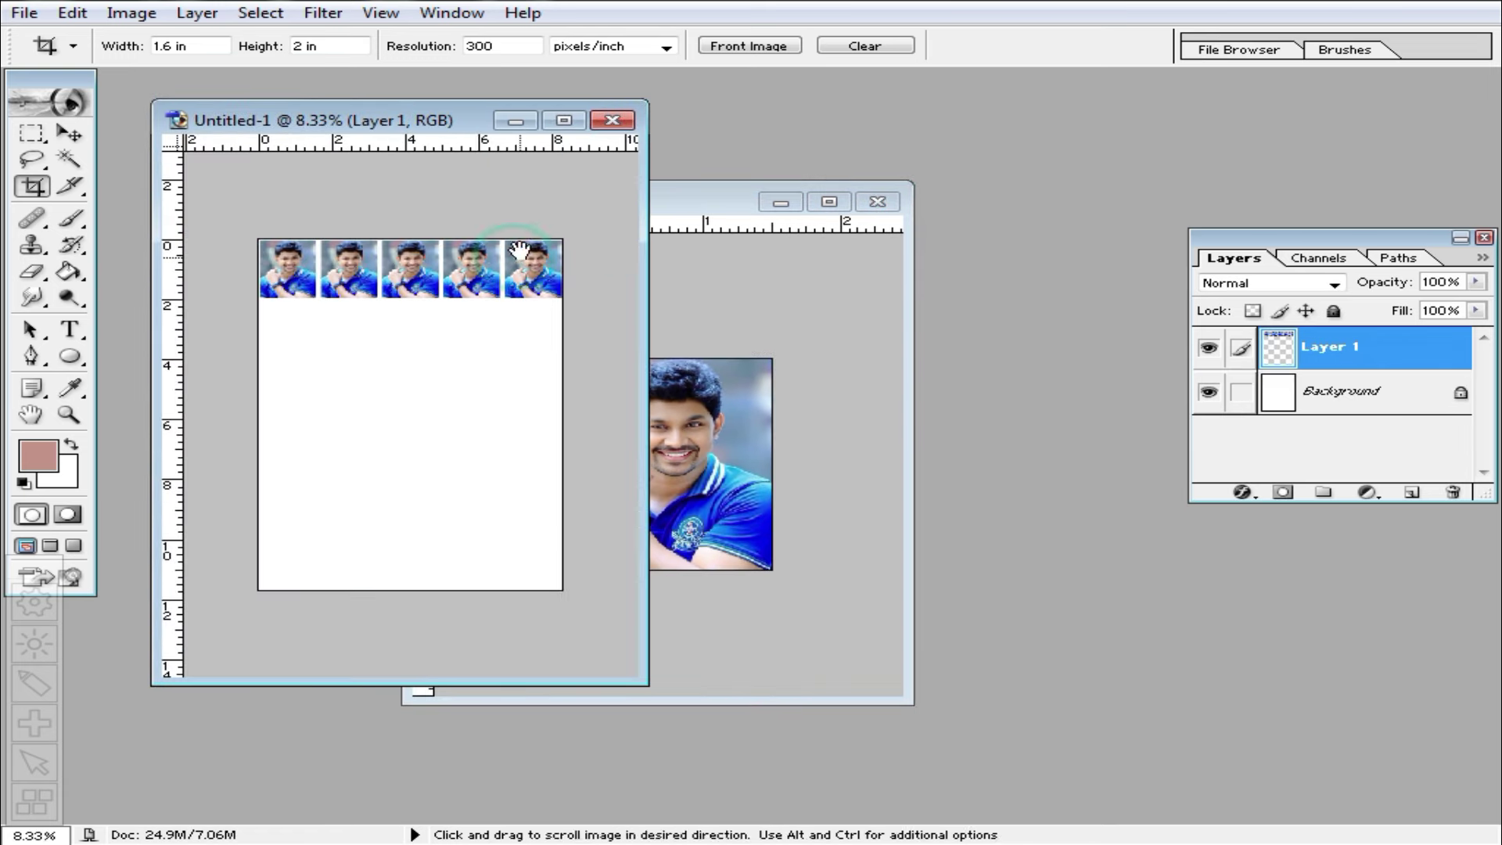
left_click(613, 120)
left_click(799, 324)
Step: Inspect the two-row tiled sheet and close it without saving
left_click_drag(713, 191, 719, 181)
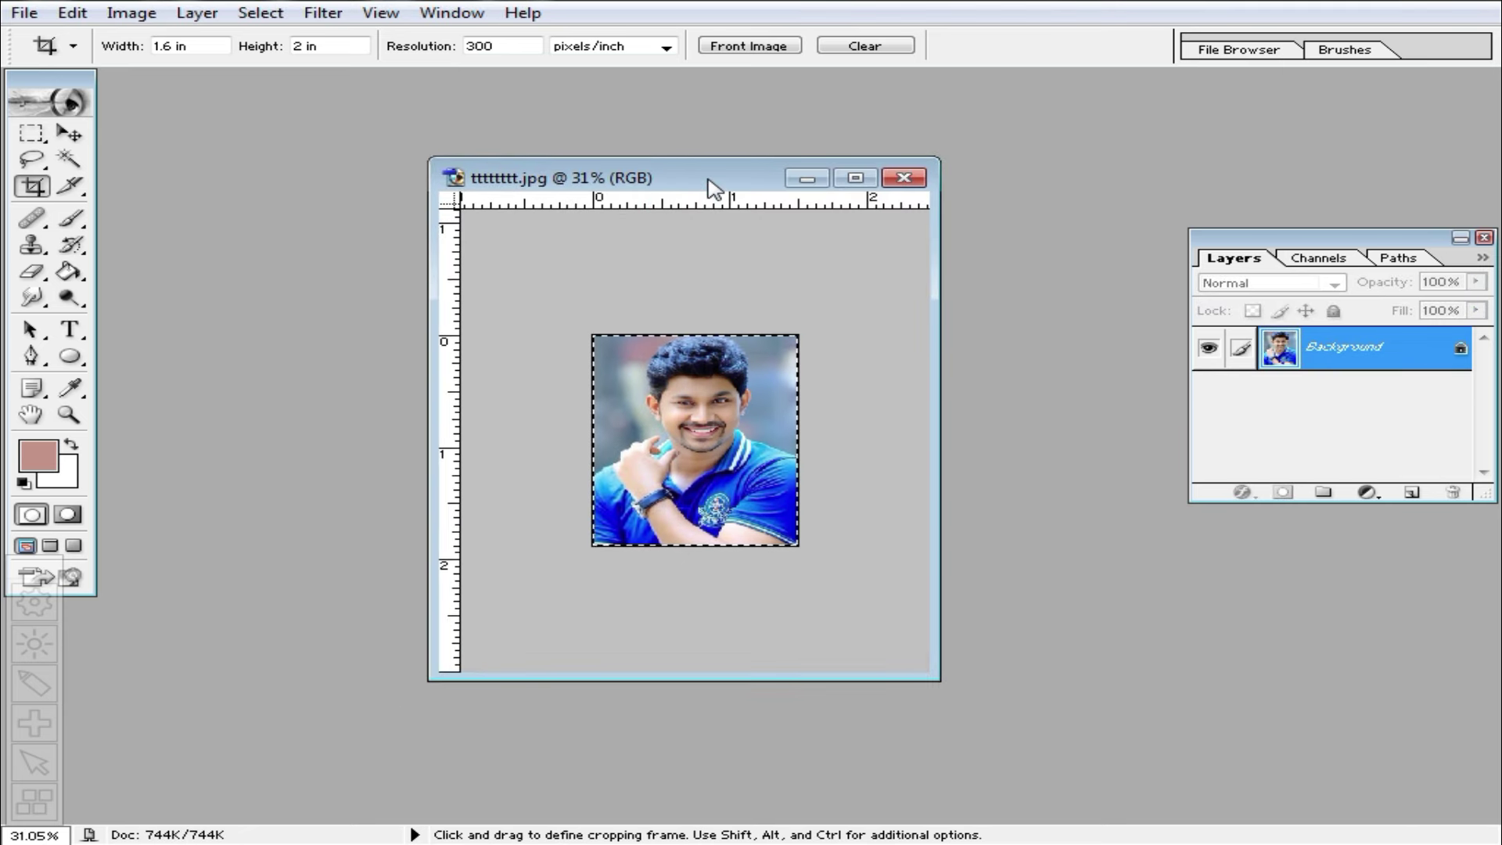
key("F7")
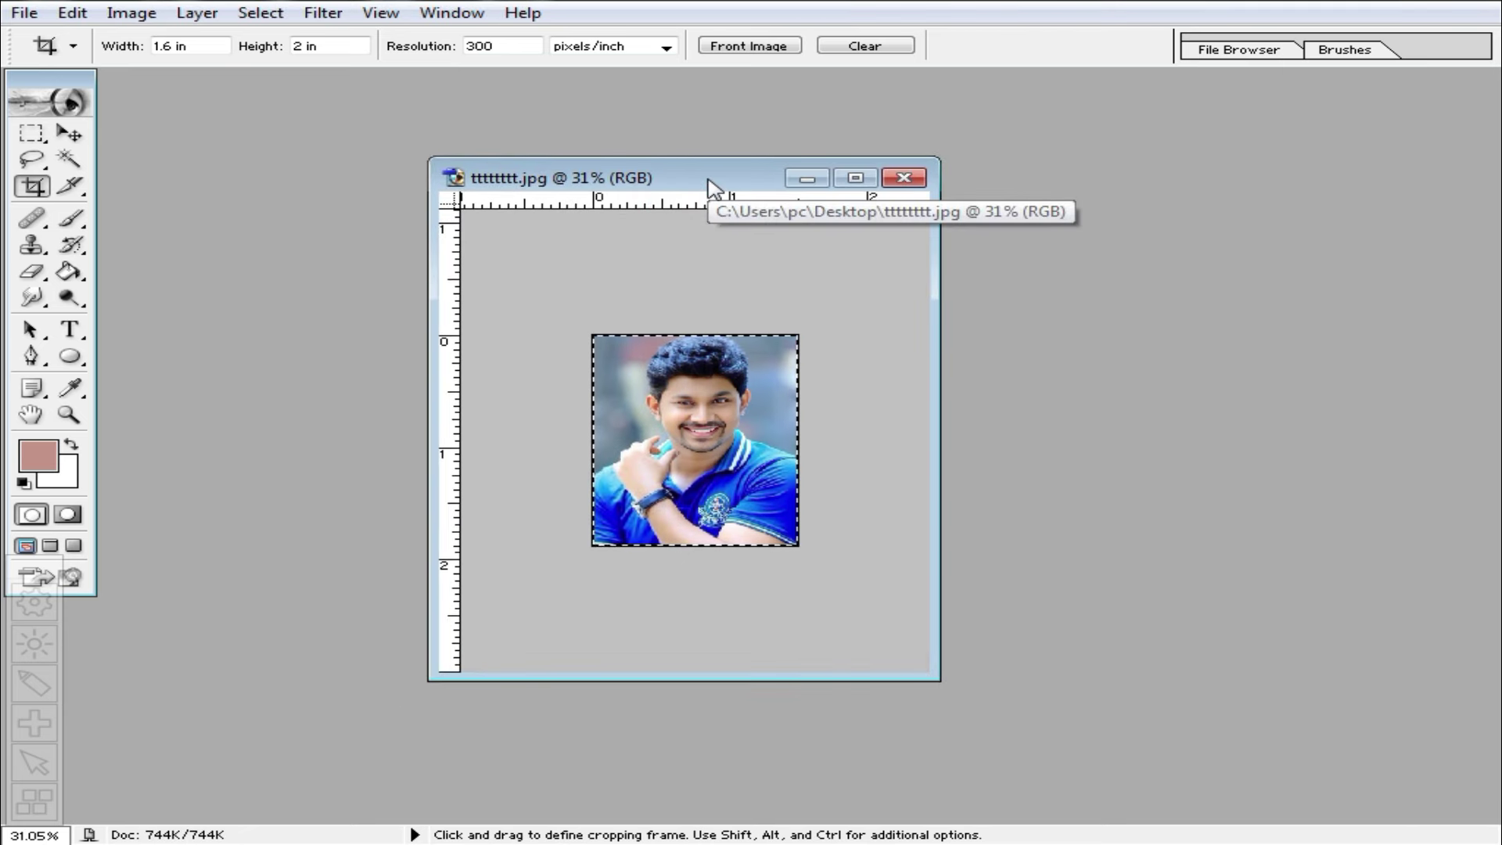
key("F7")
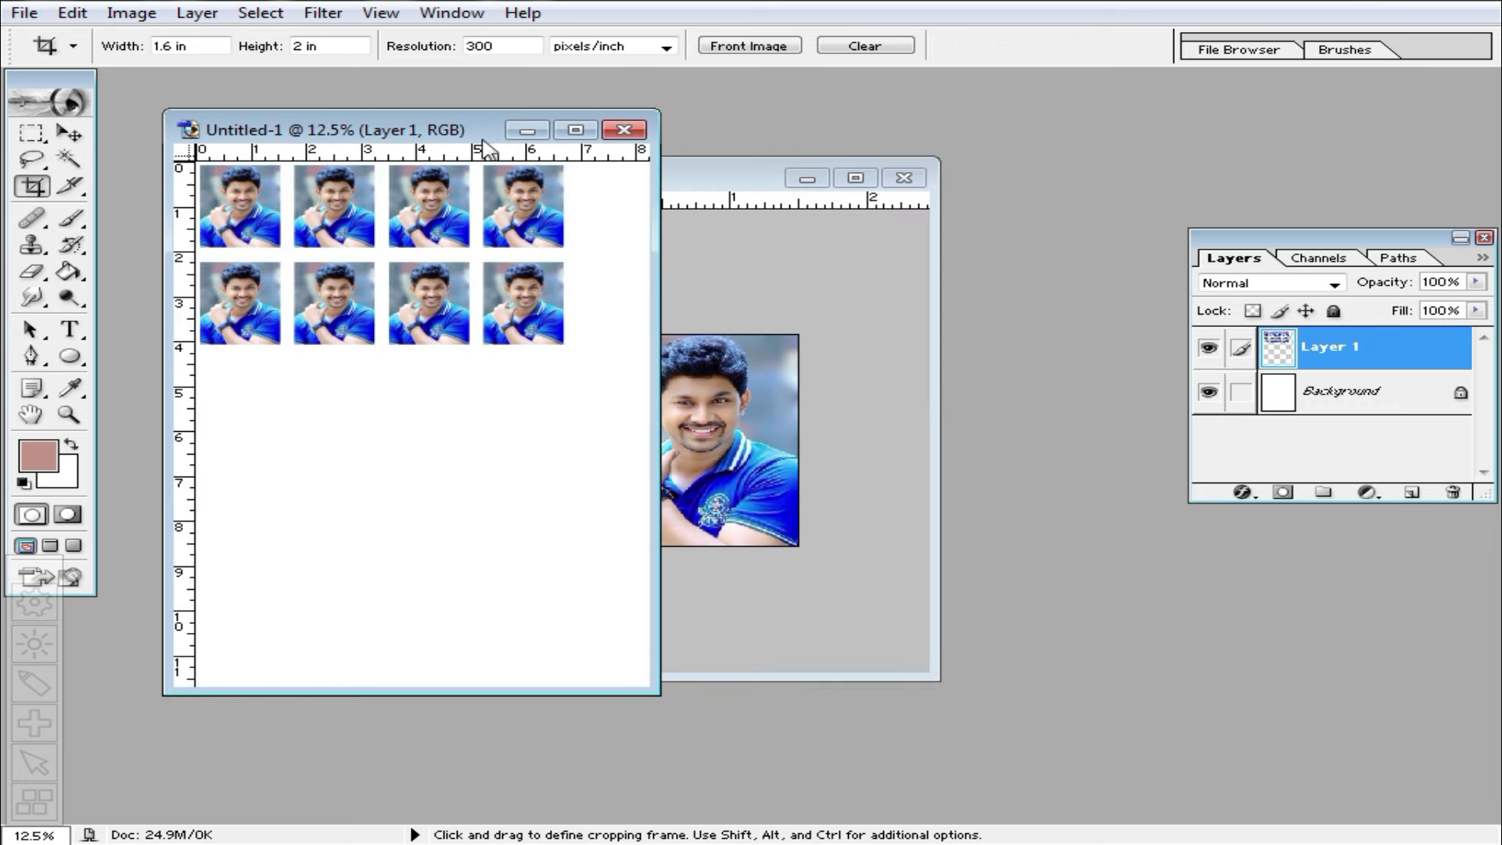
double_click(462, 133)
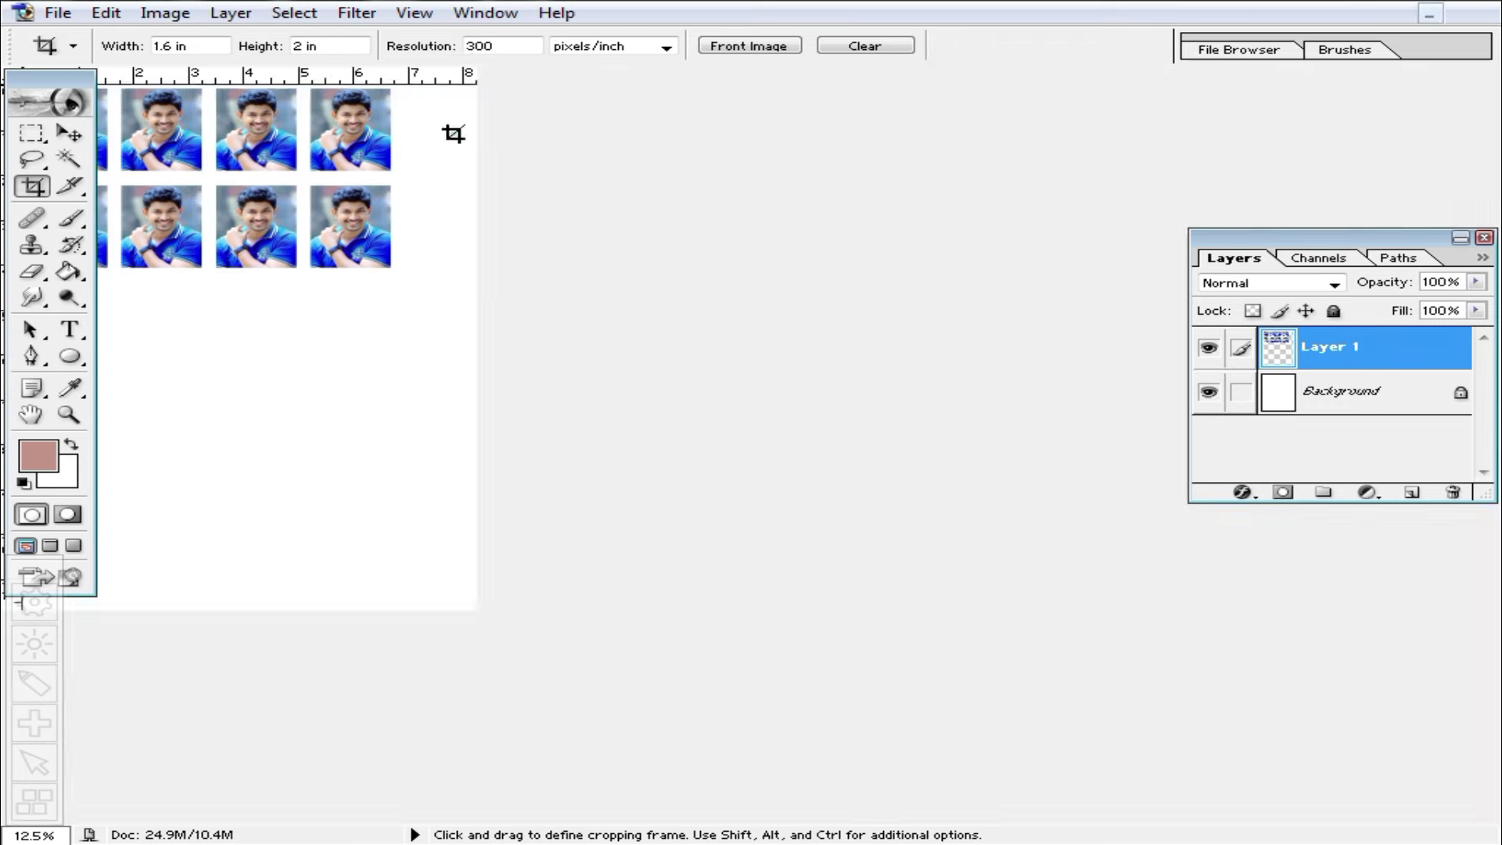
left_click(671, 234, "ctrl")
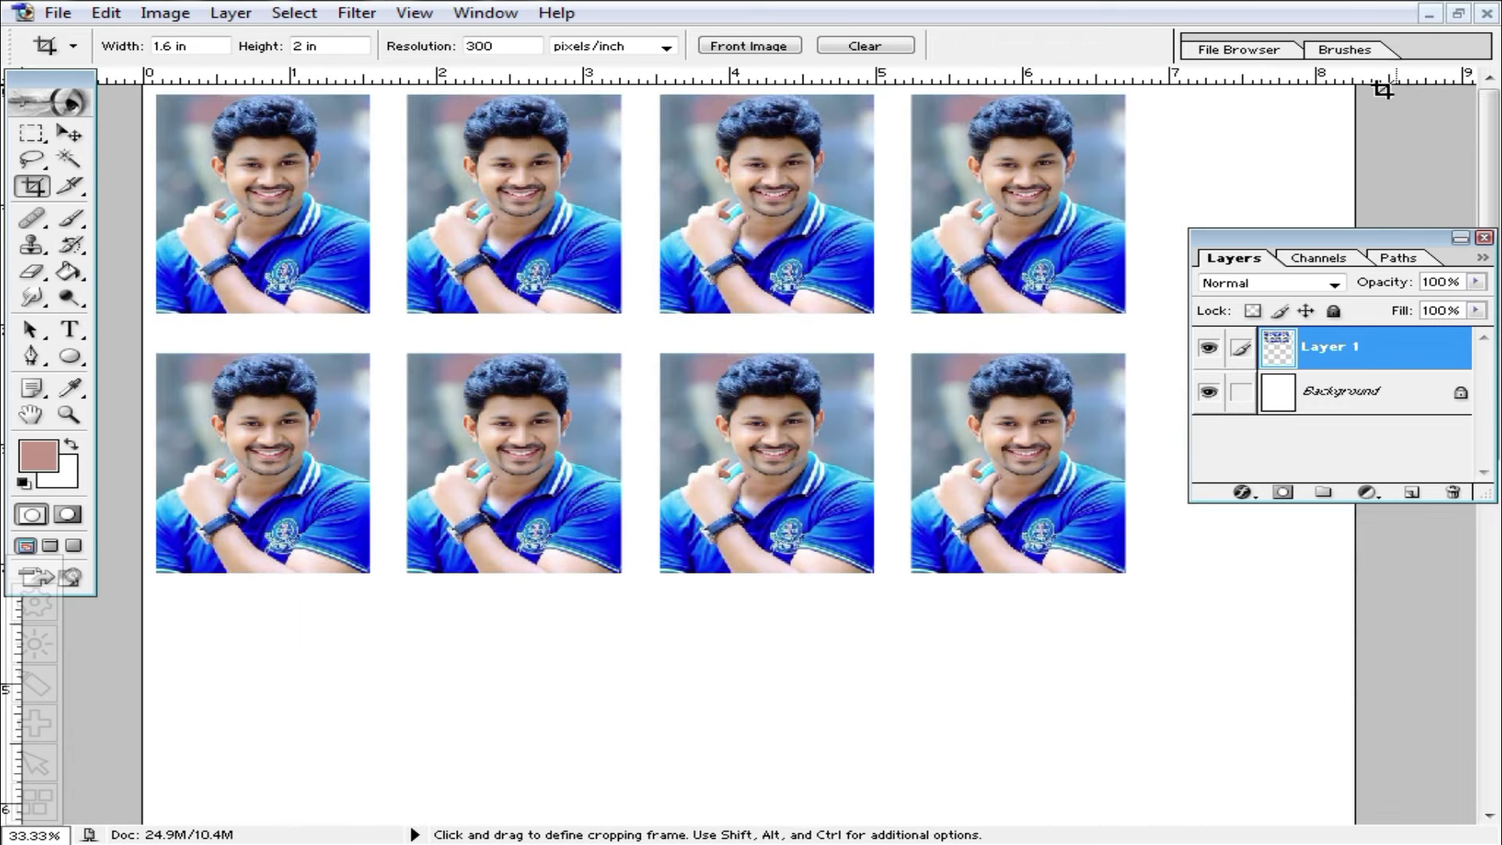
left_click(1456, 15)
left_click(635, 125)
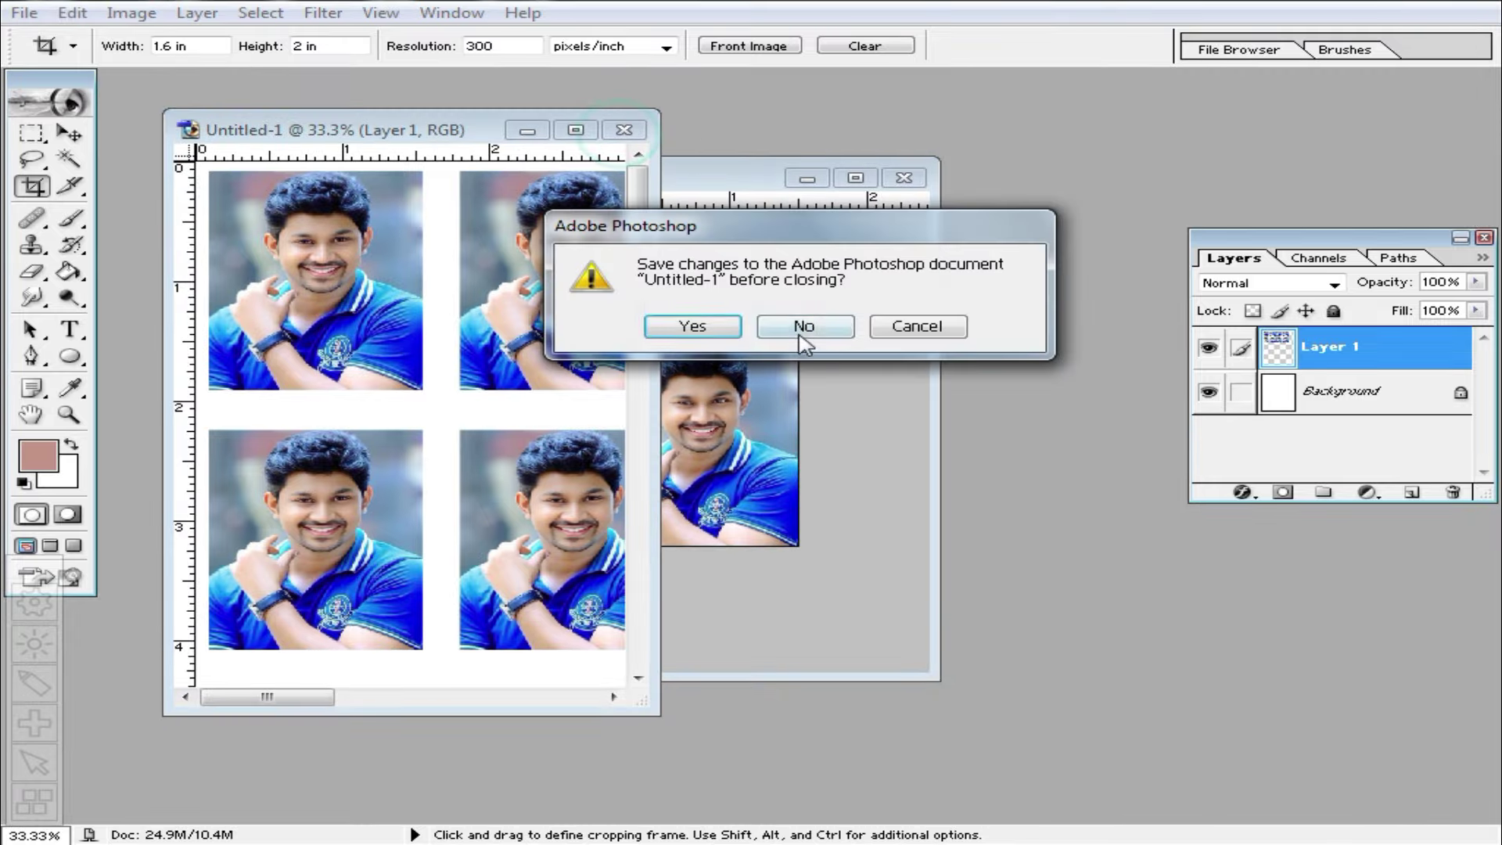
left_click(799, 328)
key("ctrl+n")
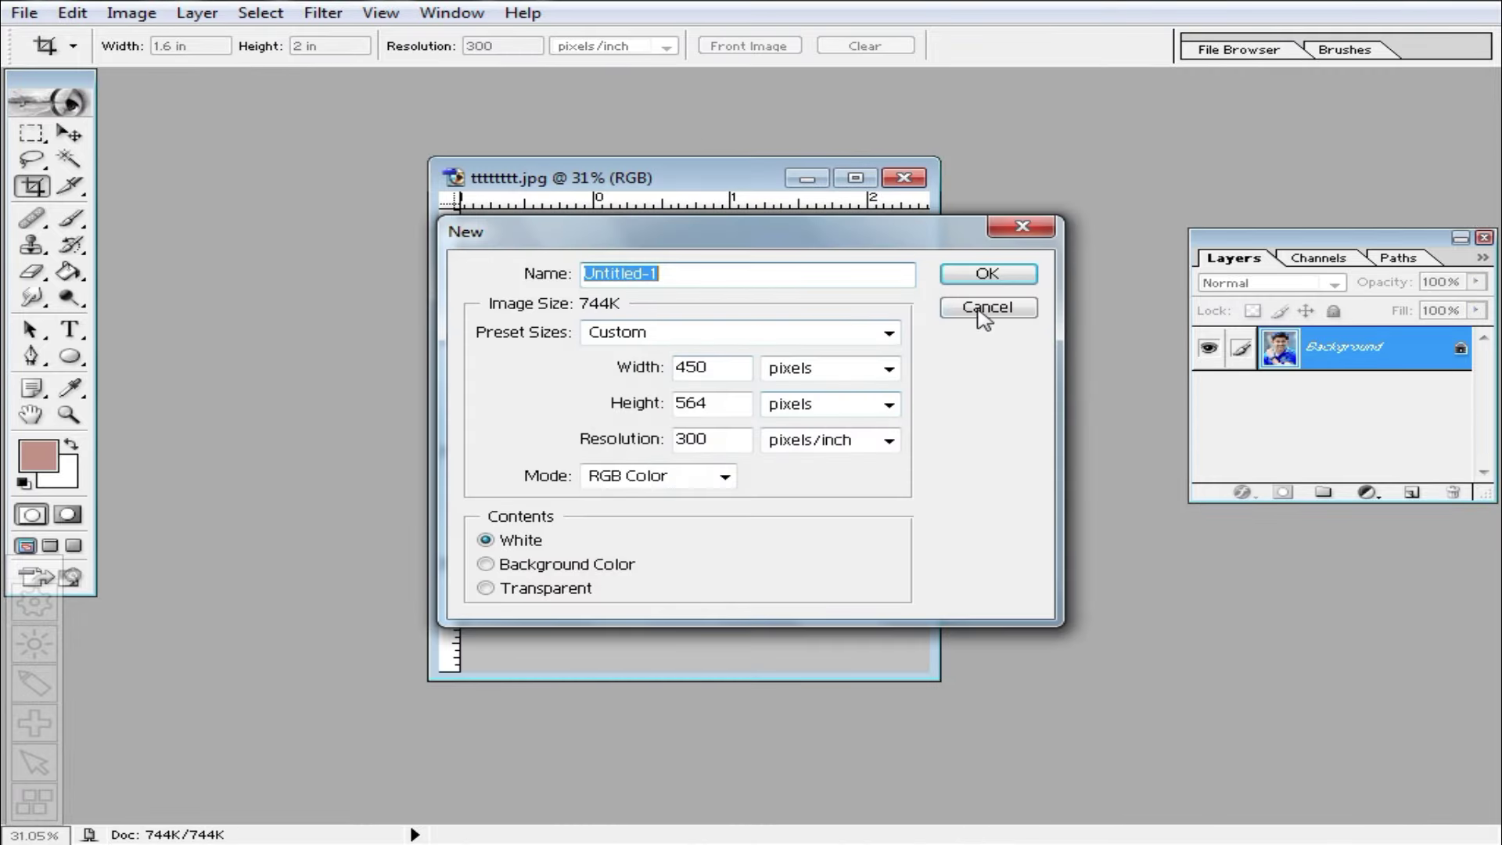
Step: Create a blank A4 document and place the cropped photo in its top-left corner
left_click(864, 332)
left_click(622, 498)
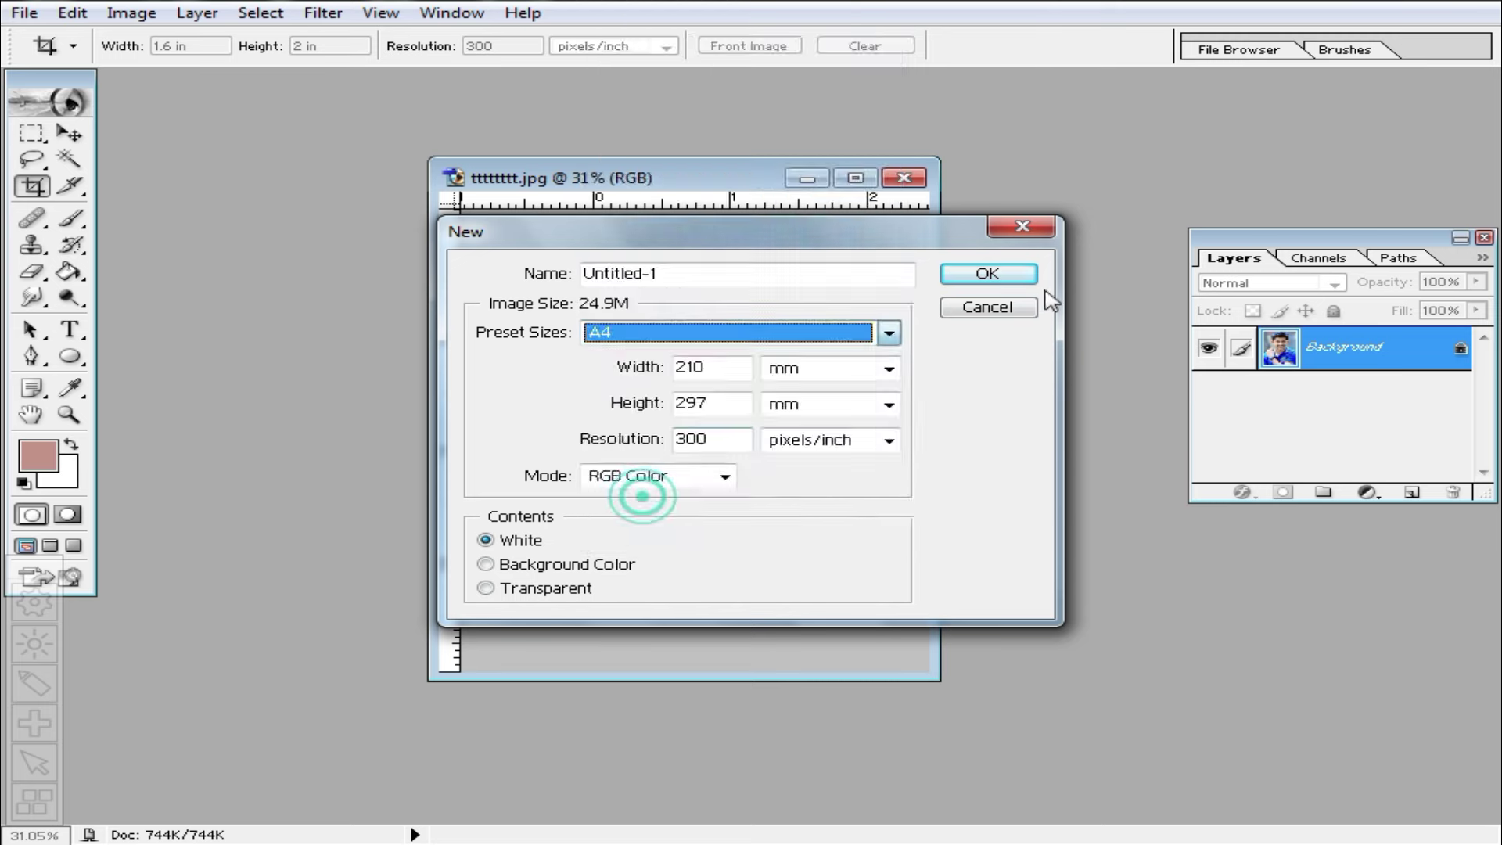
left_click(987, 273)
left_click_drag(720, 175, 1020, 159)
mouse_move(1006, 298)
left_mouse_down()
mouse_move(516, 367)
mouse_move(406, 293)
left_mouse_up()
double_click(455, 139)
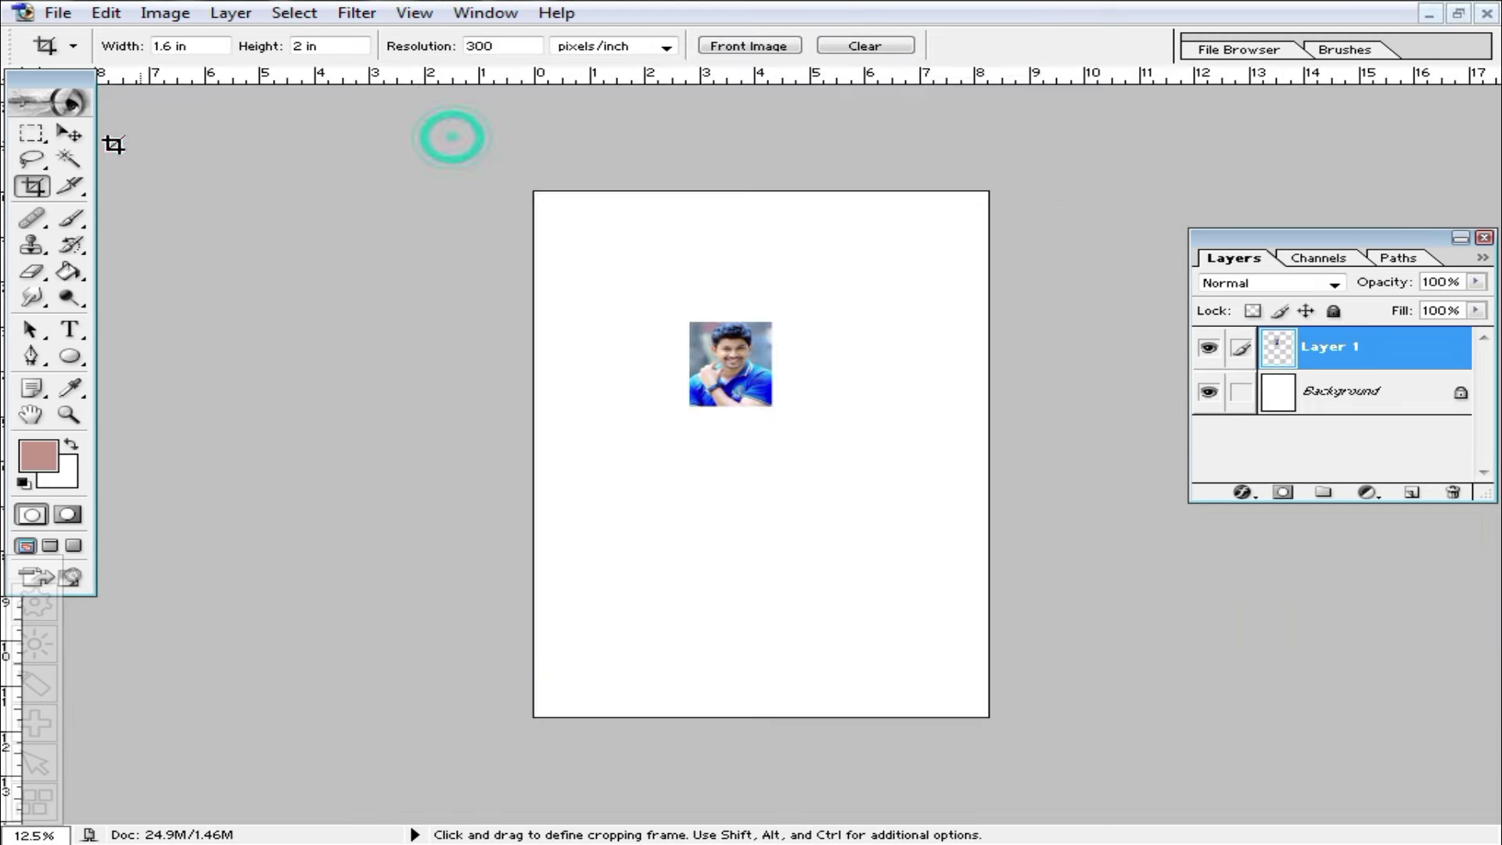
key("v")
mouse_move(747, 391)
left_mouse_down()
mouse_move(592, 264)
mouse_move(881, 263)
mouse_move(868, 263)
left_mouse_up()
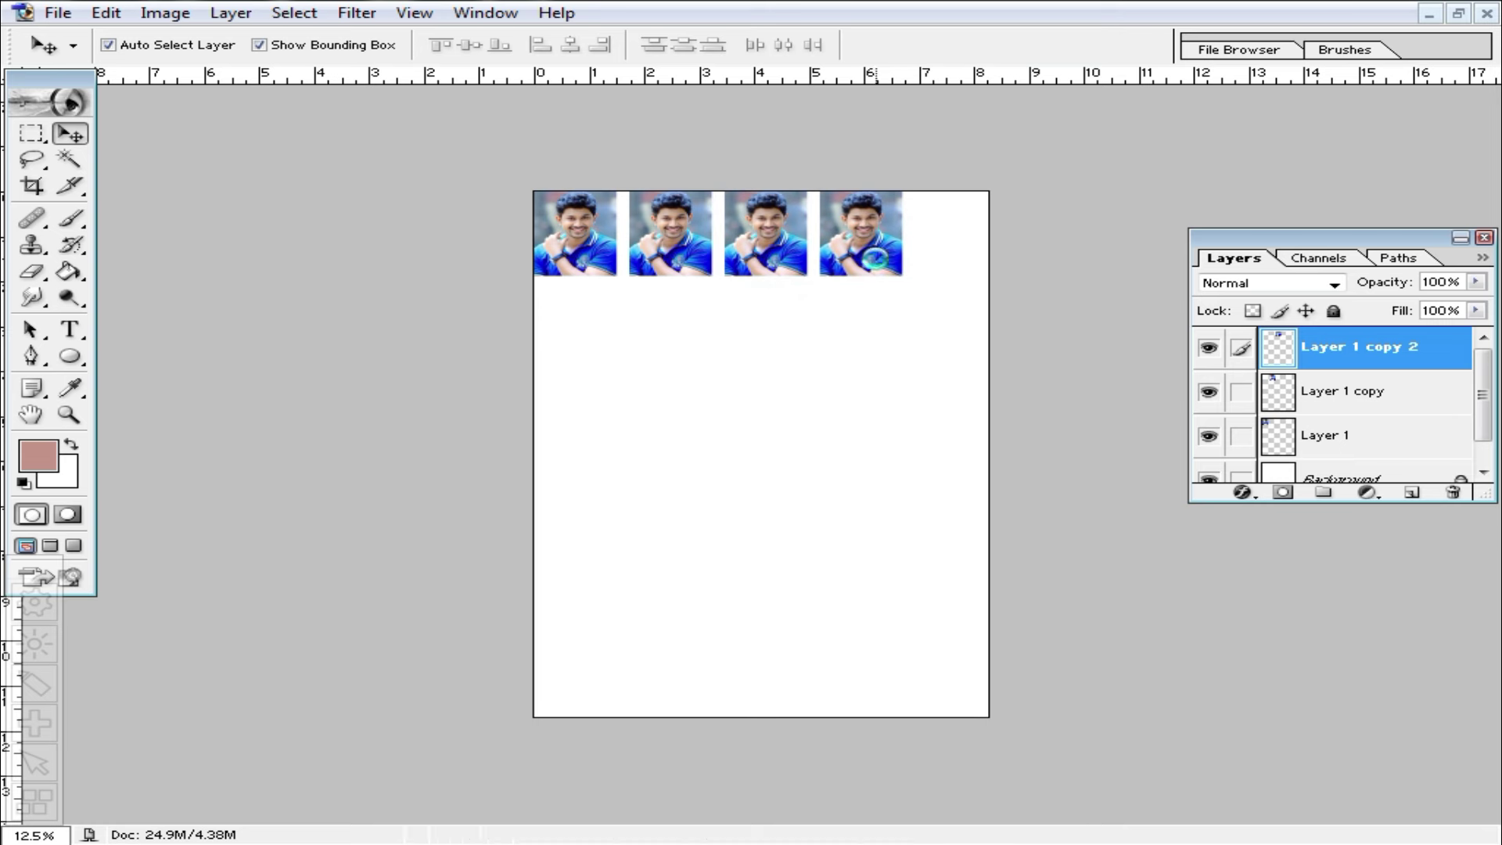
Step: Merge the photo copies, duplicate the row into a second row, and close the sheet
key("ctrl+e")
key("ctrl+e")
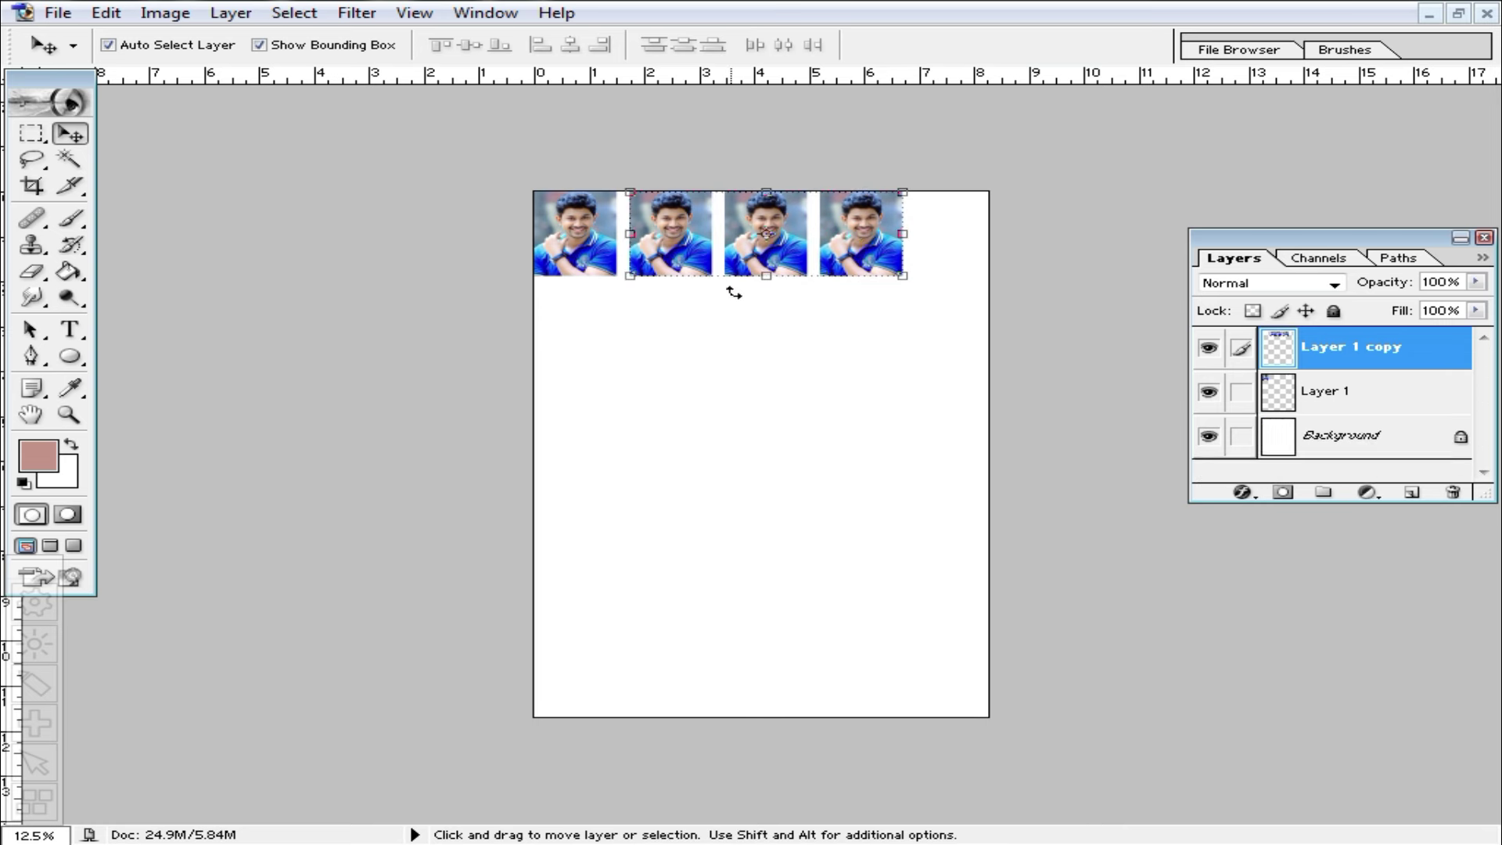
key("ctrl+e")
left_click_drag(701, 249, 702, 345)
left_click(749, 274)
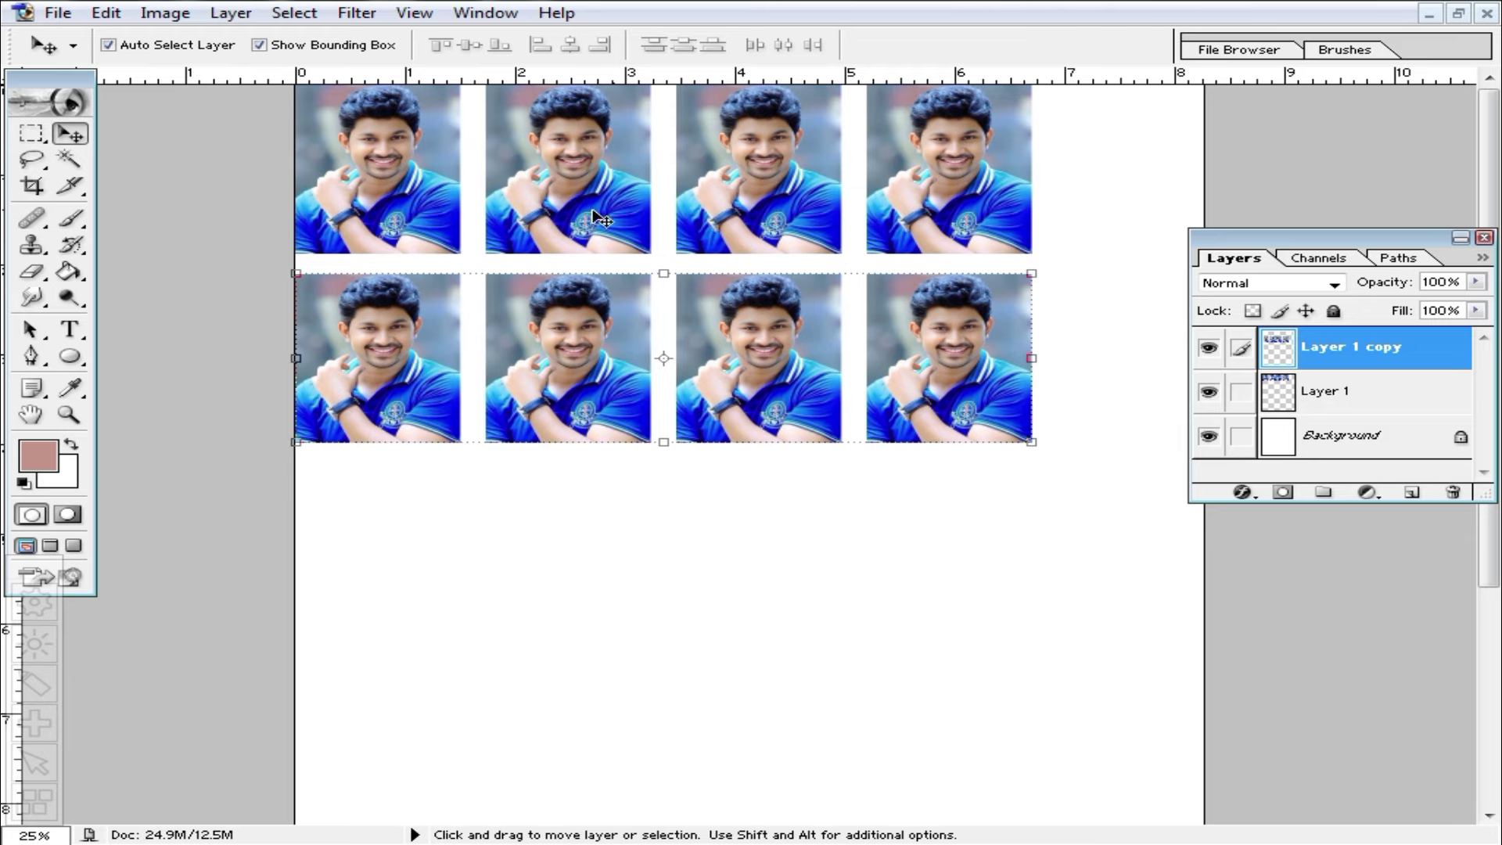
left_click(1461, 14)
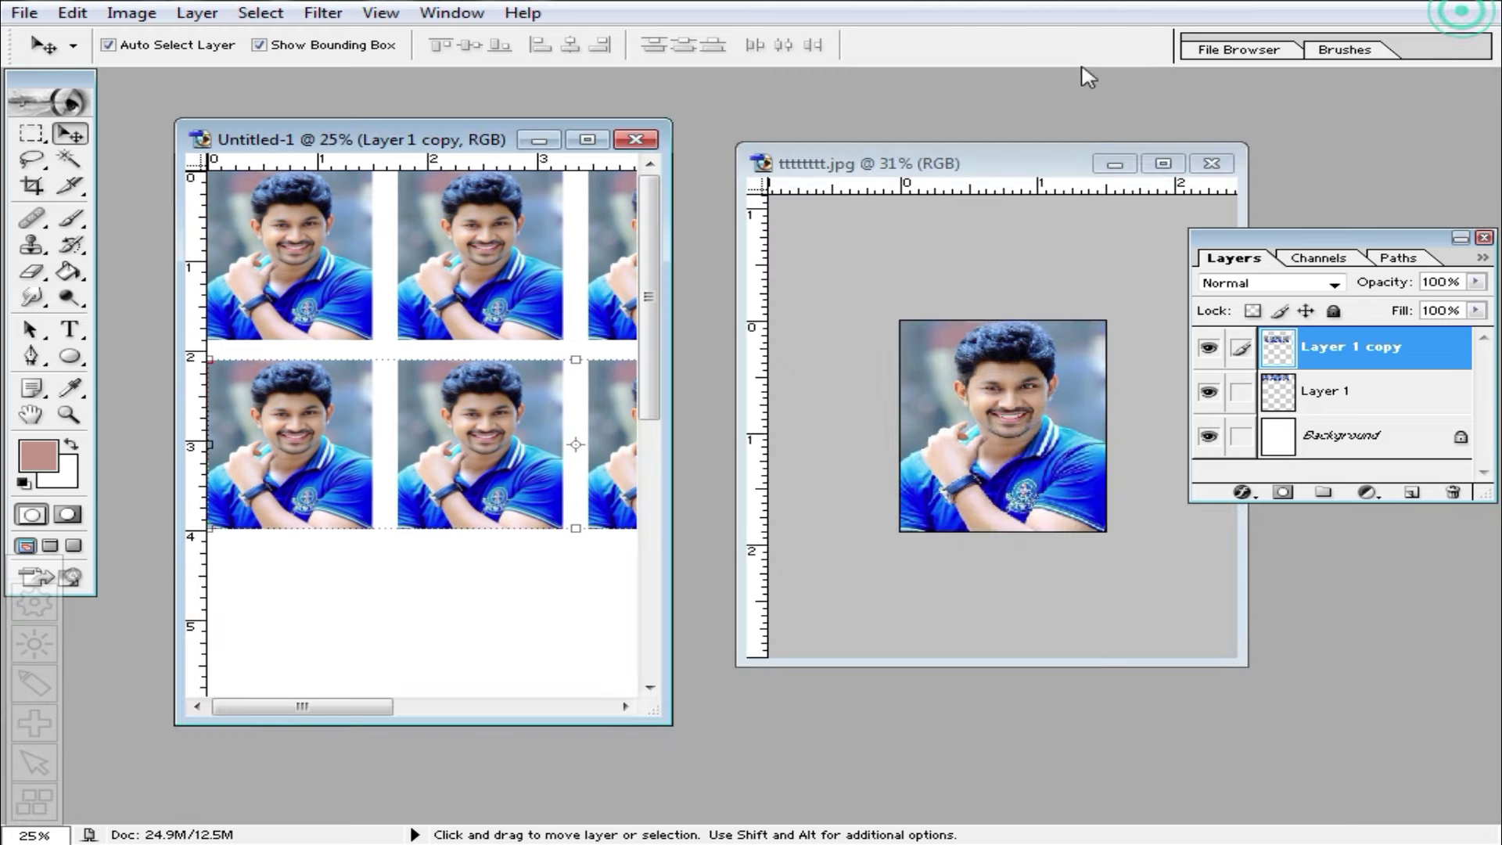
left_click(635, 139)
Step: Discard the A4 sheet and show the Actions panel
left_click(800, 327)
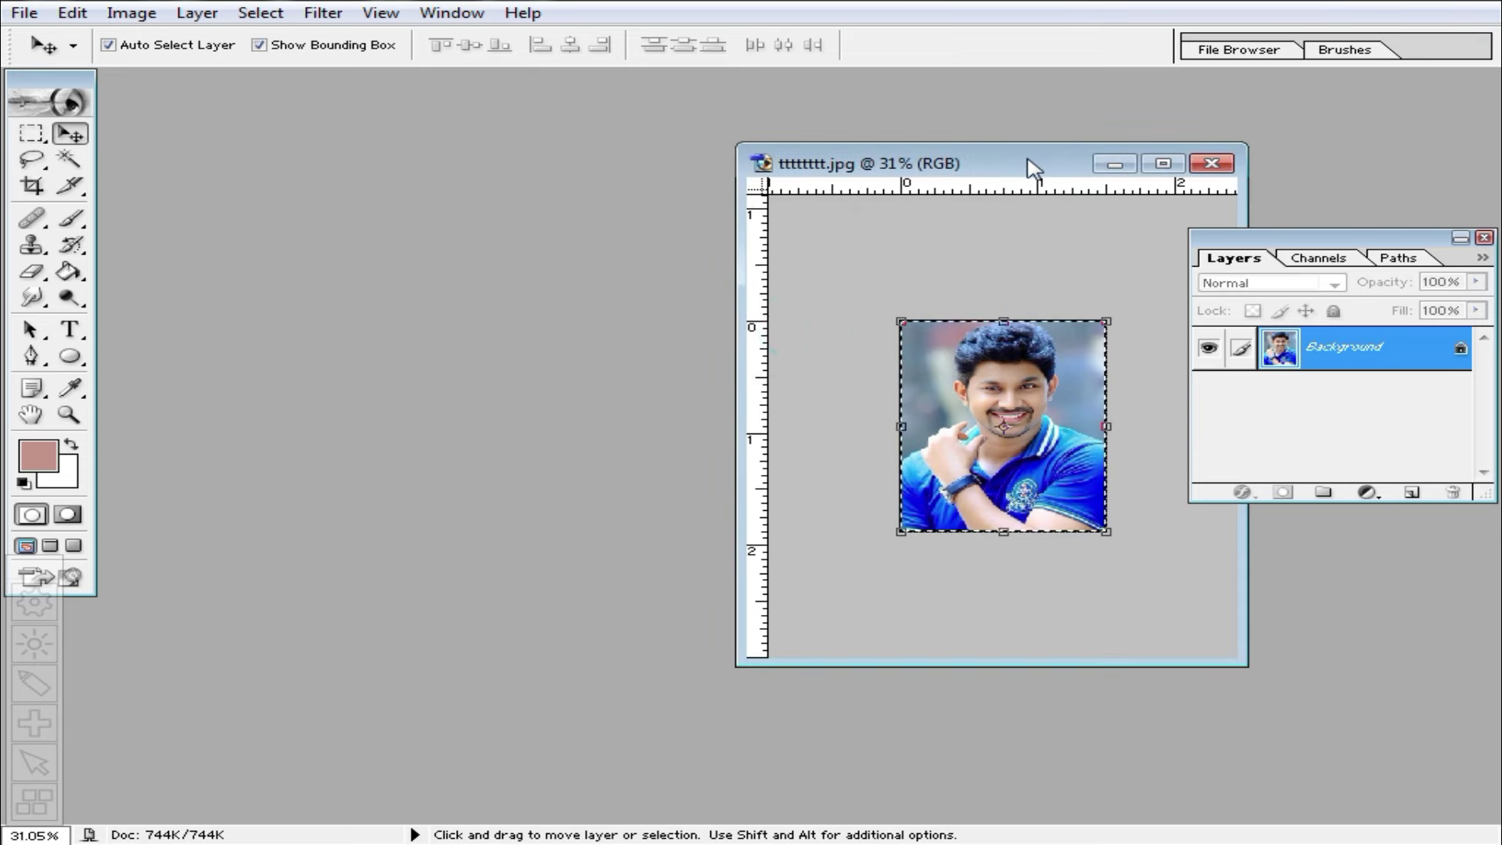
left_click_drag(1030, 161, 810, 162)
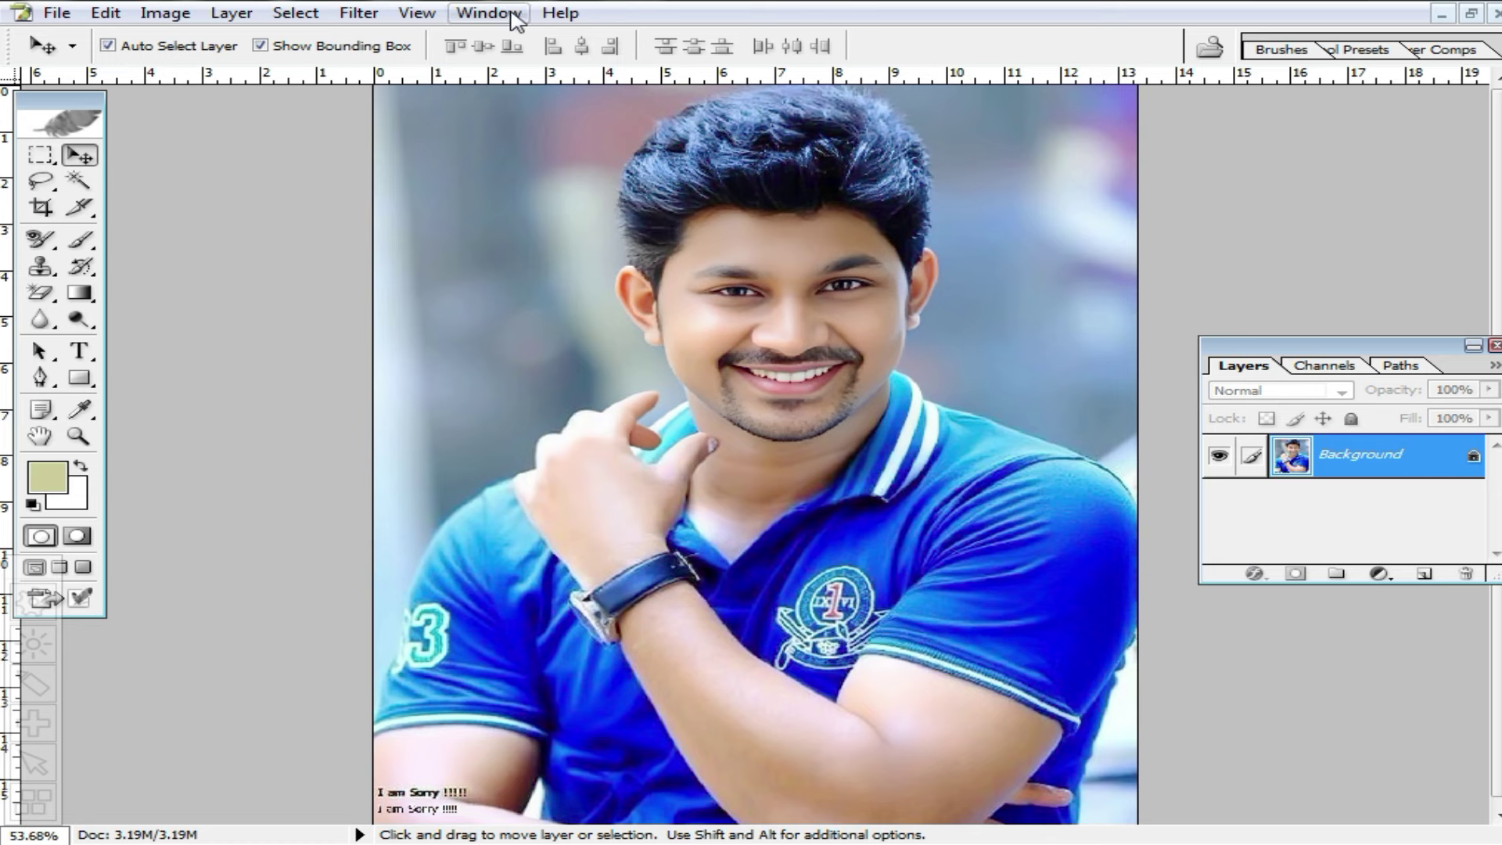
left_click(488, 13)
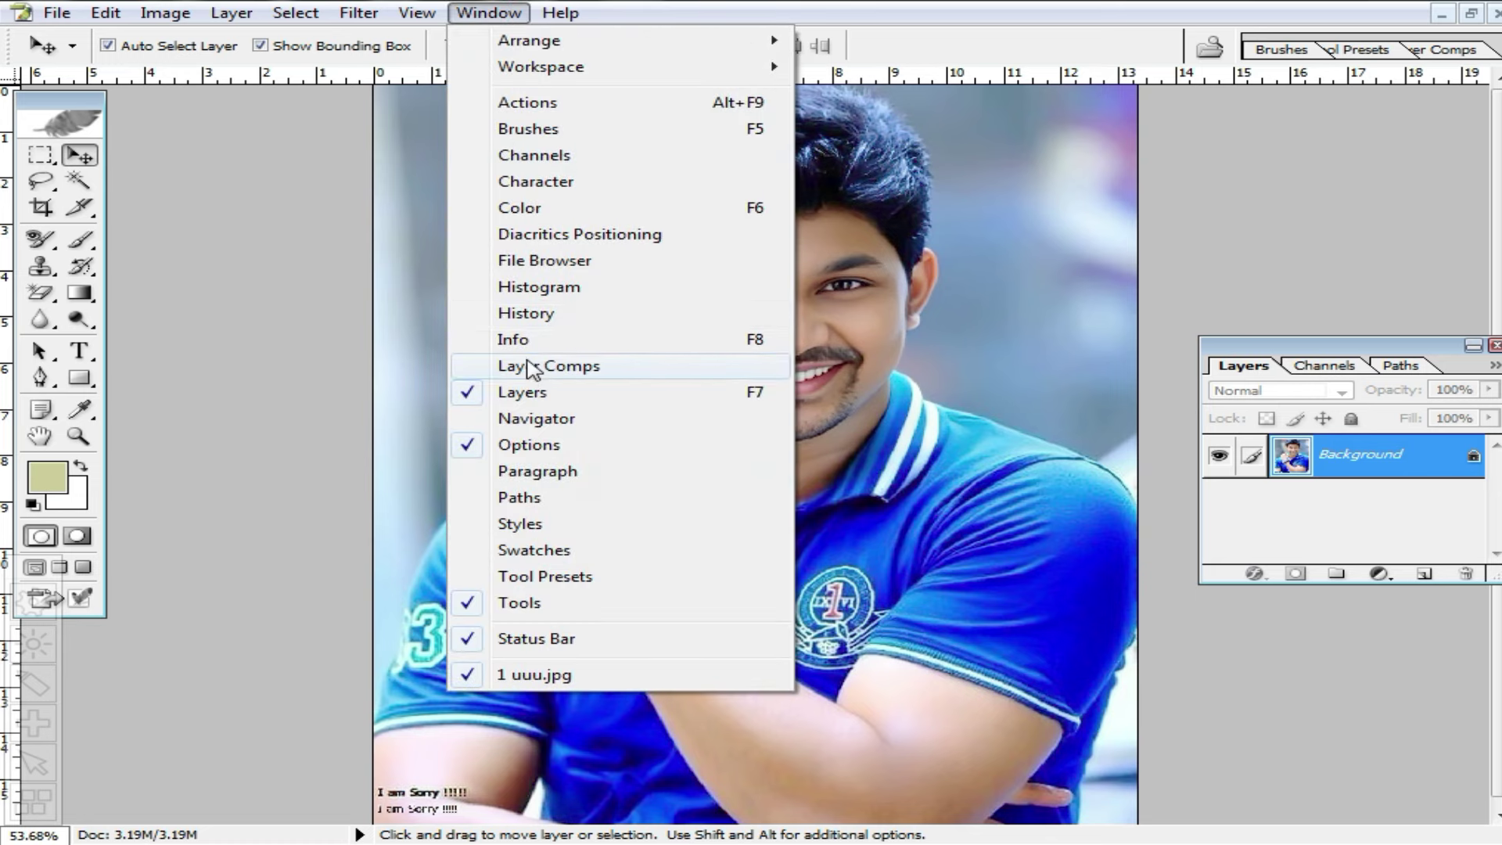
left_click(547, 102)
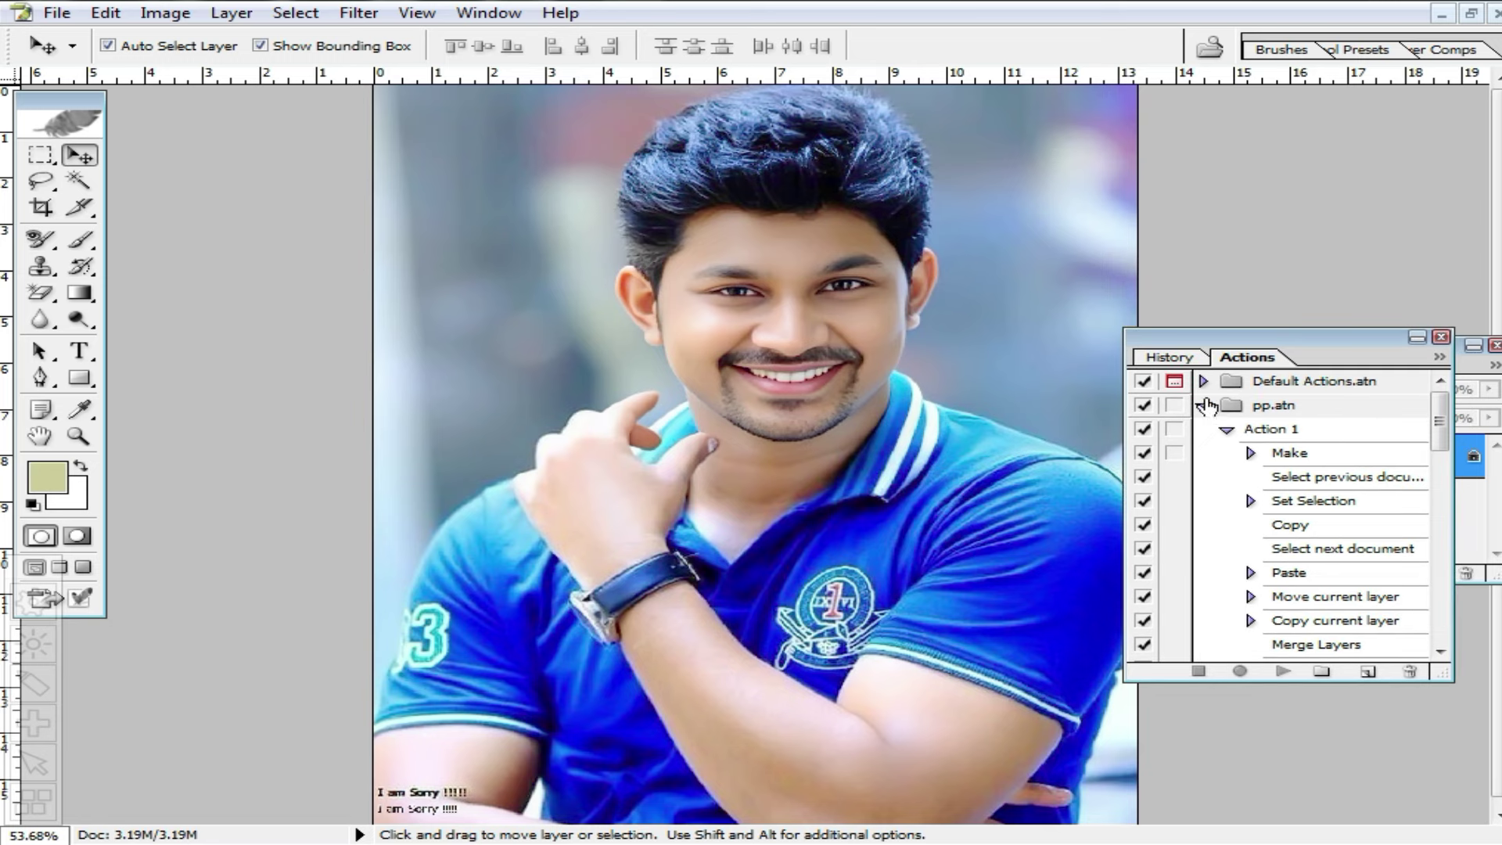
Step: Zoom out to fit the whole portrait and select the Crop tool
left_click(791, 395)
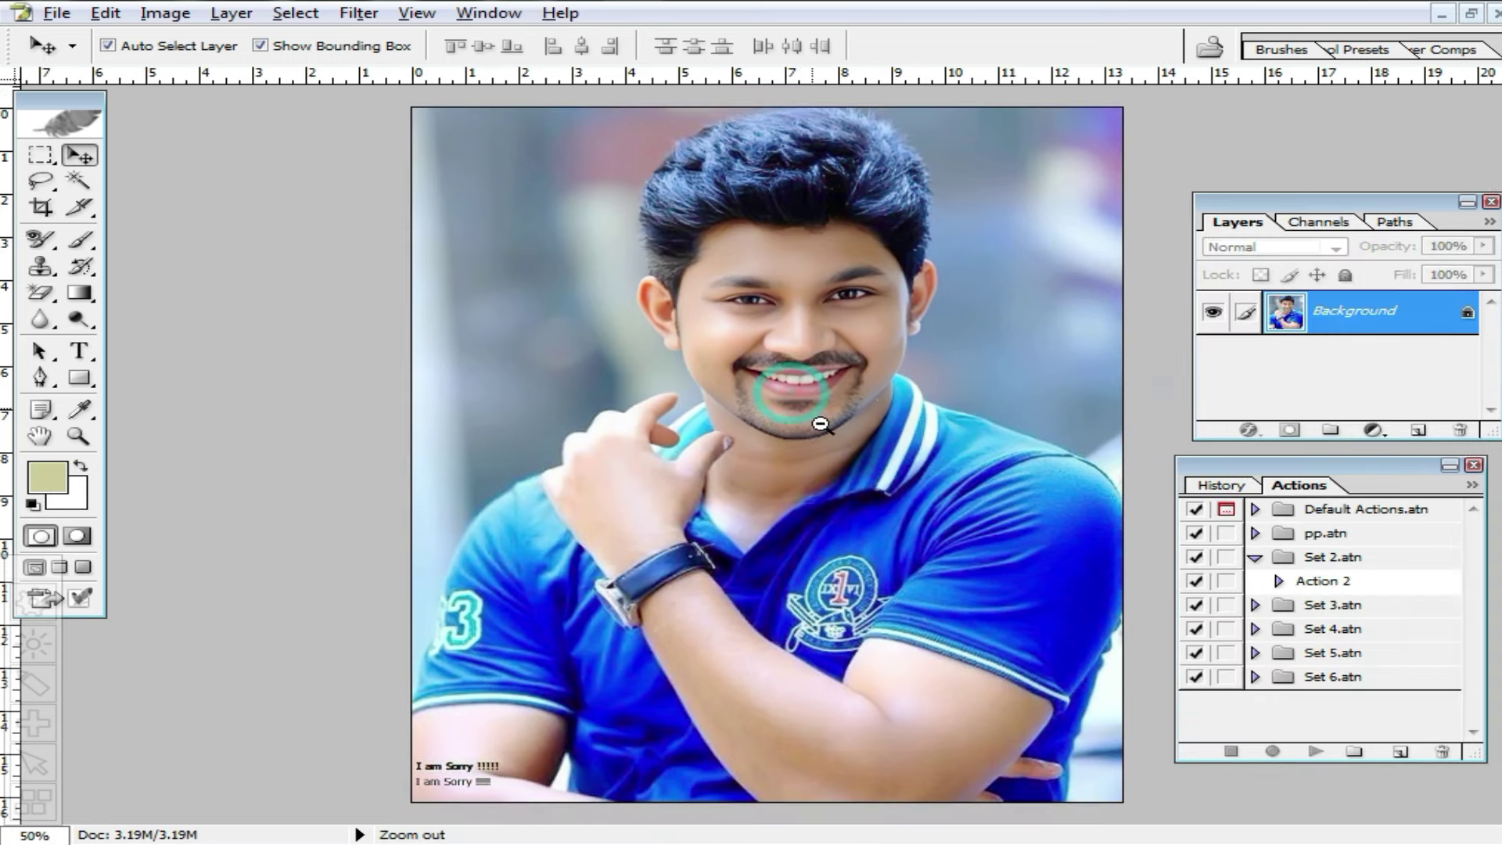
left_click(855, 386)
left_click(40, 210)
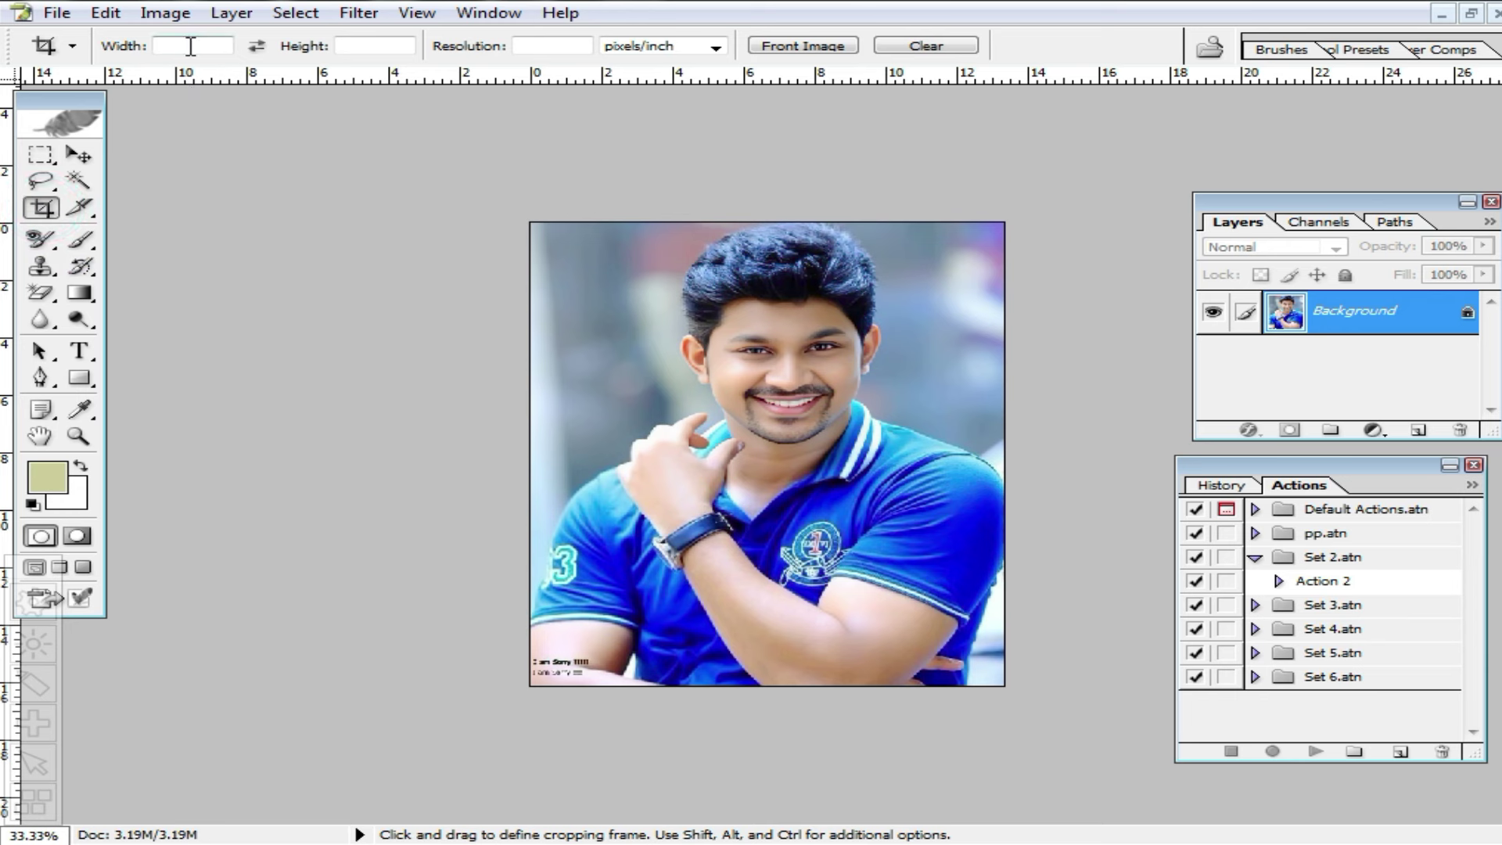
Step: Set a 40 × 50 mm, 300 ppi crop size and frame it around the face
left_click(191, 46)
type("40")
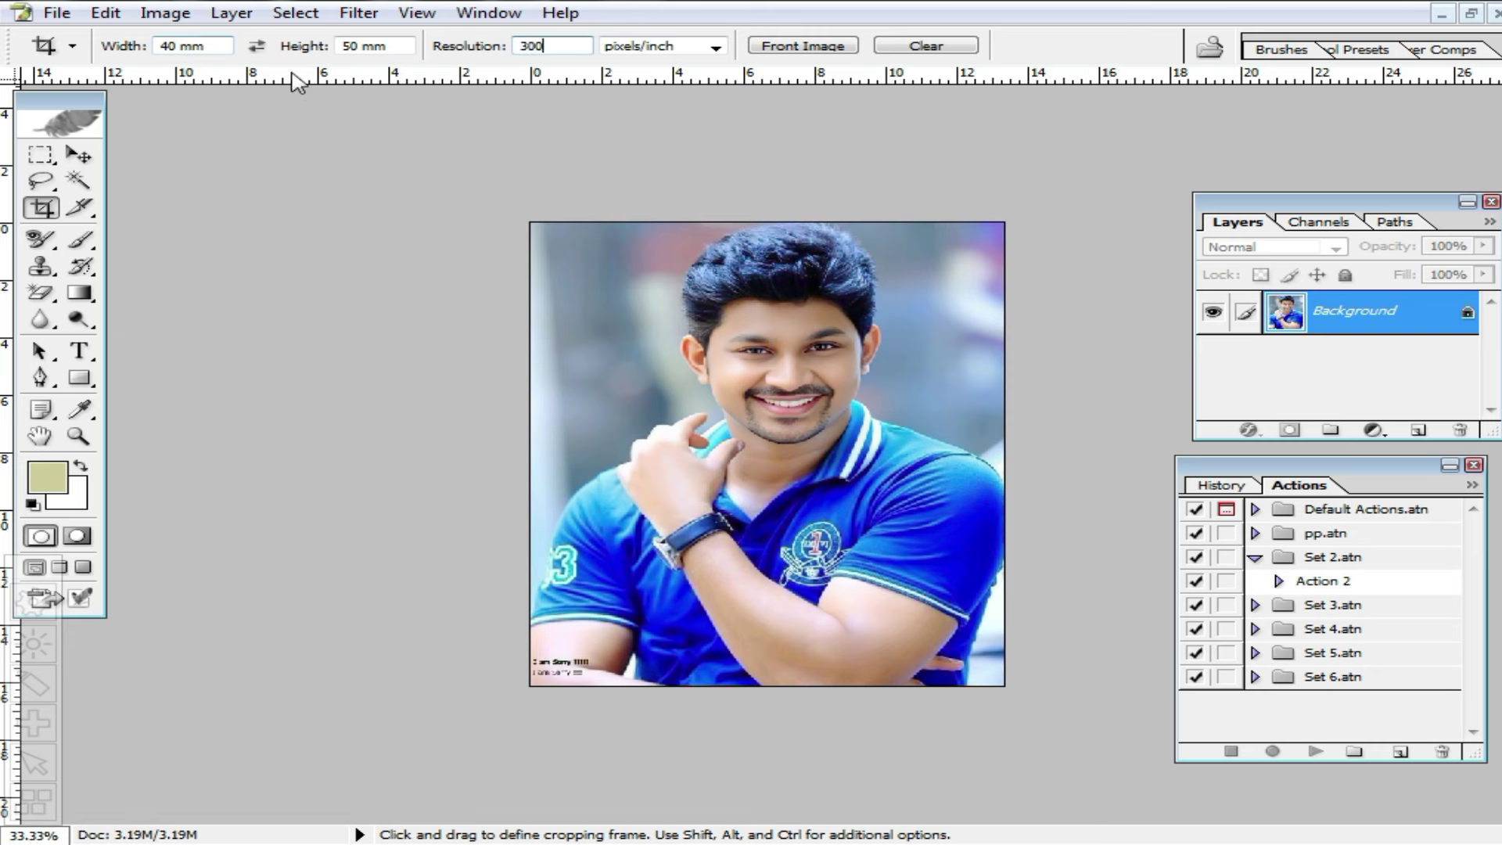
left_click_drag(533, 223, 950, 644)
left_click_drag(797, 541, 828, 541)
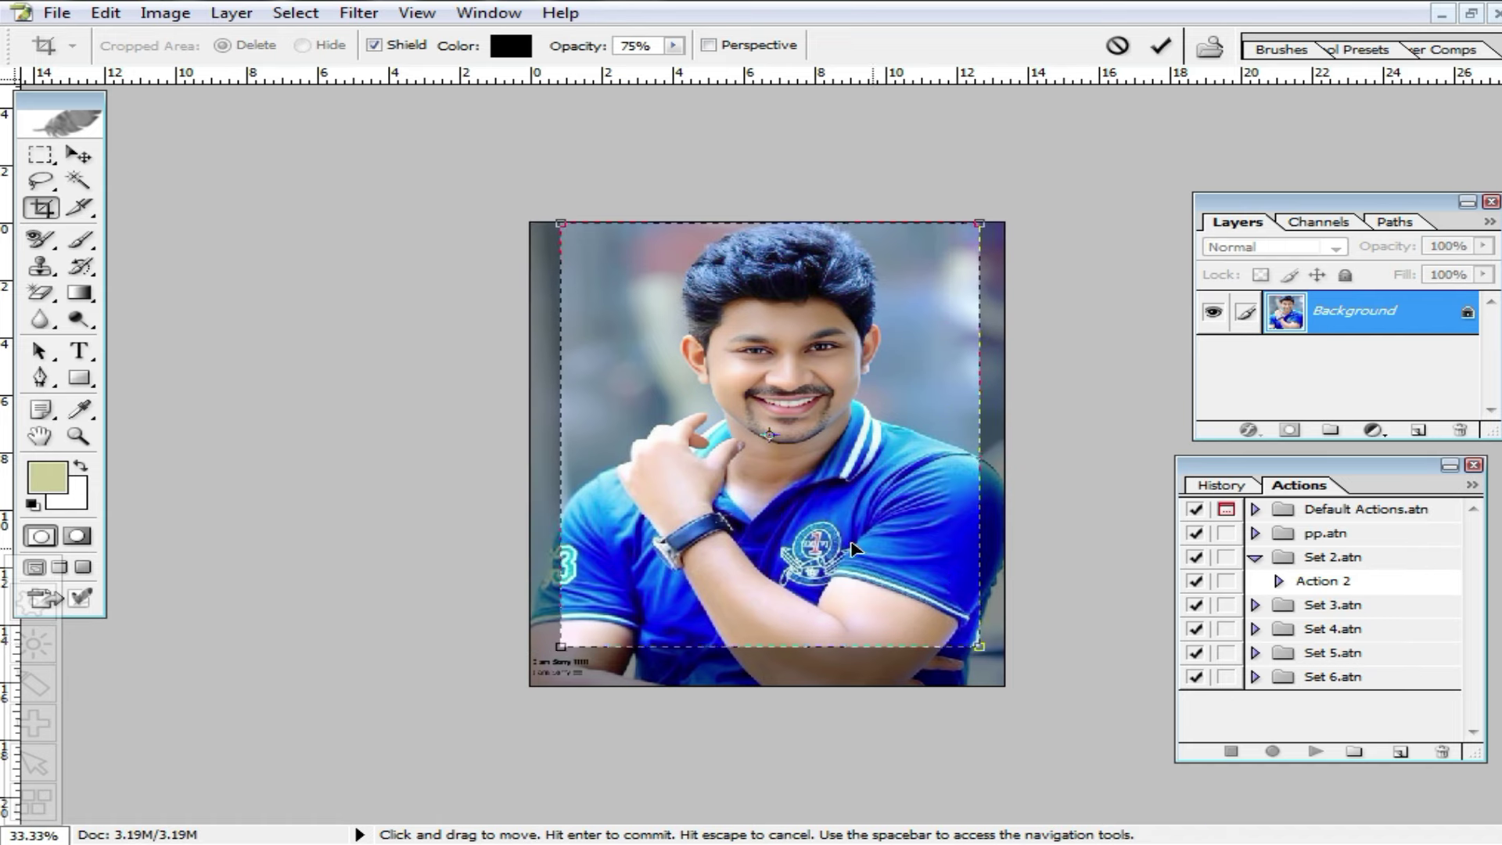
key("Return")
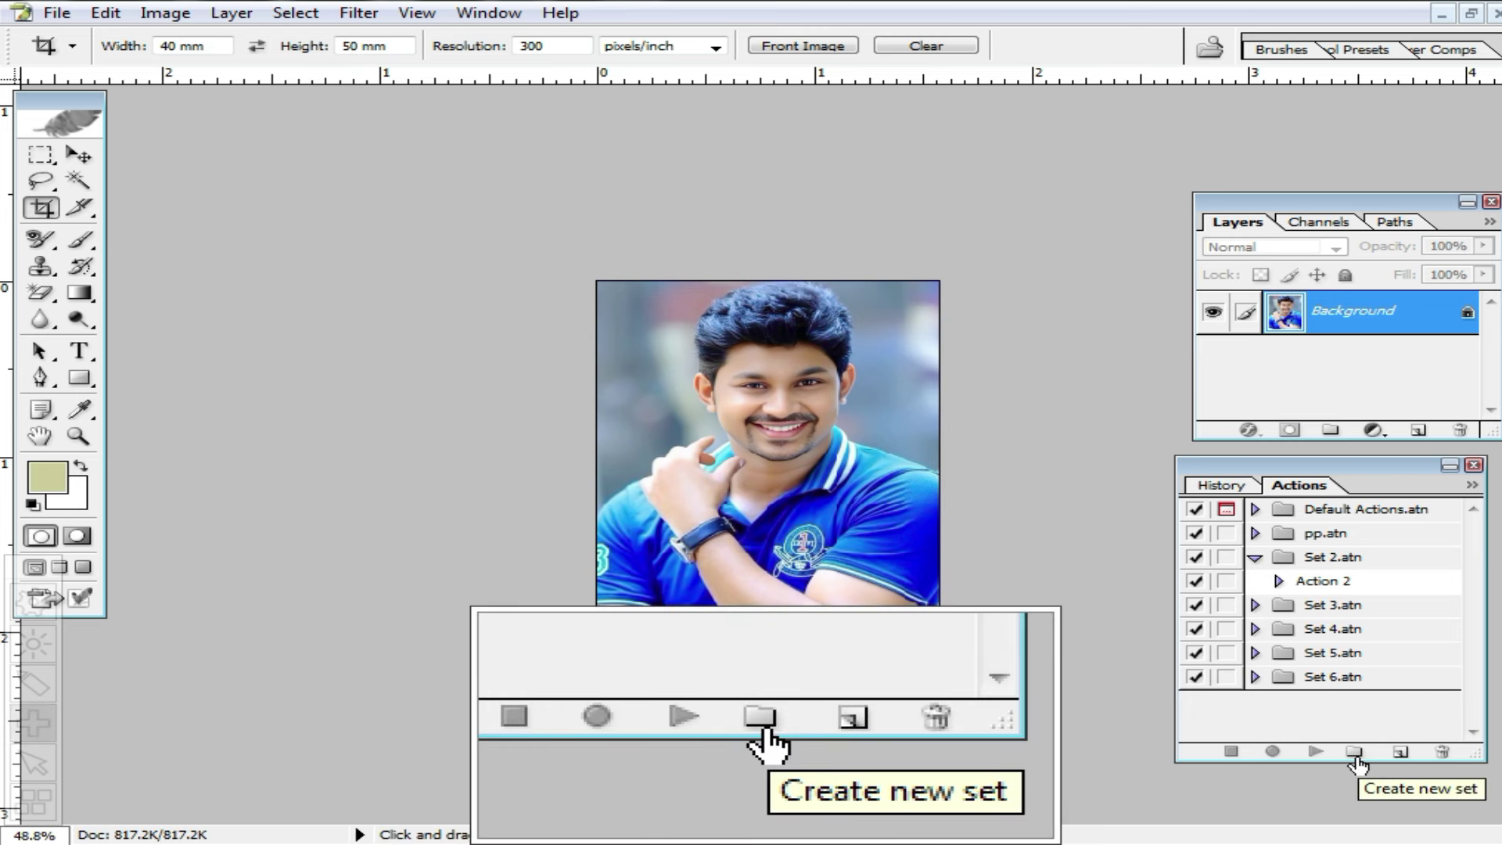
Step: Add a new action set to the Actions panel, keeping the default name 'Set 1'
left_click(1354, 753)
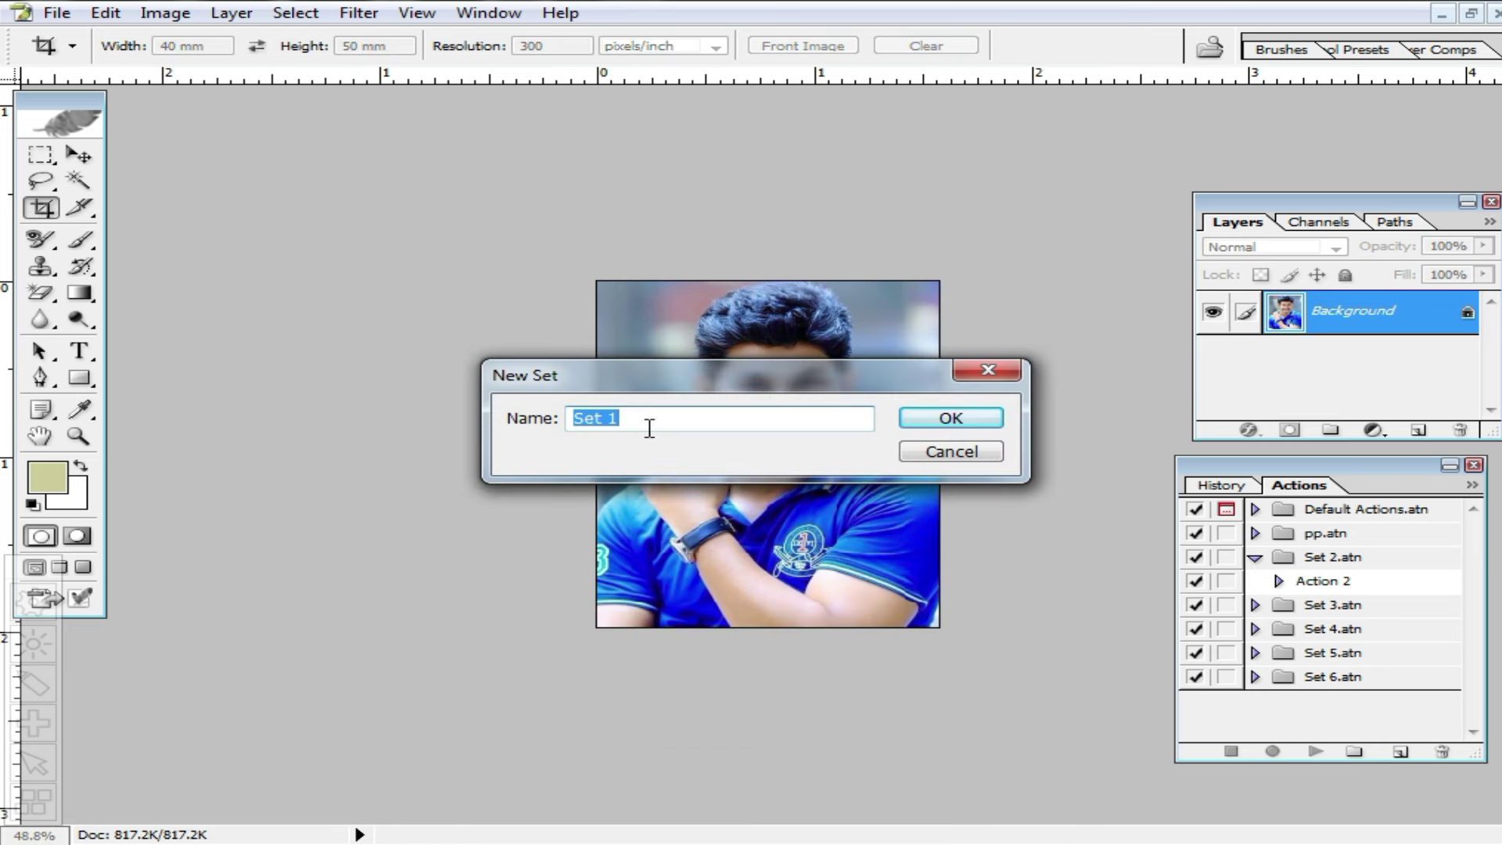
left_click(951, 418)
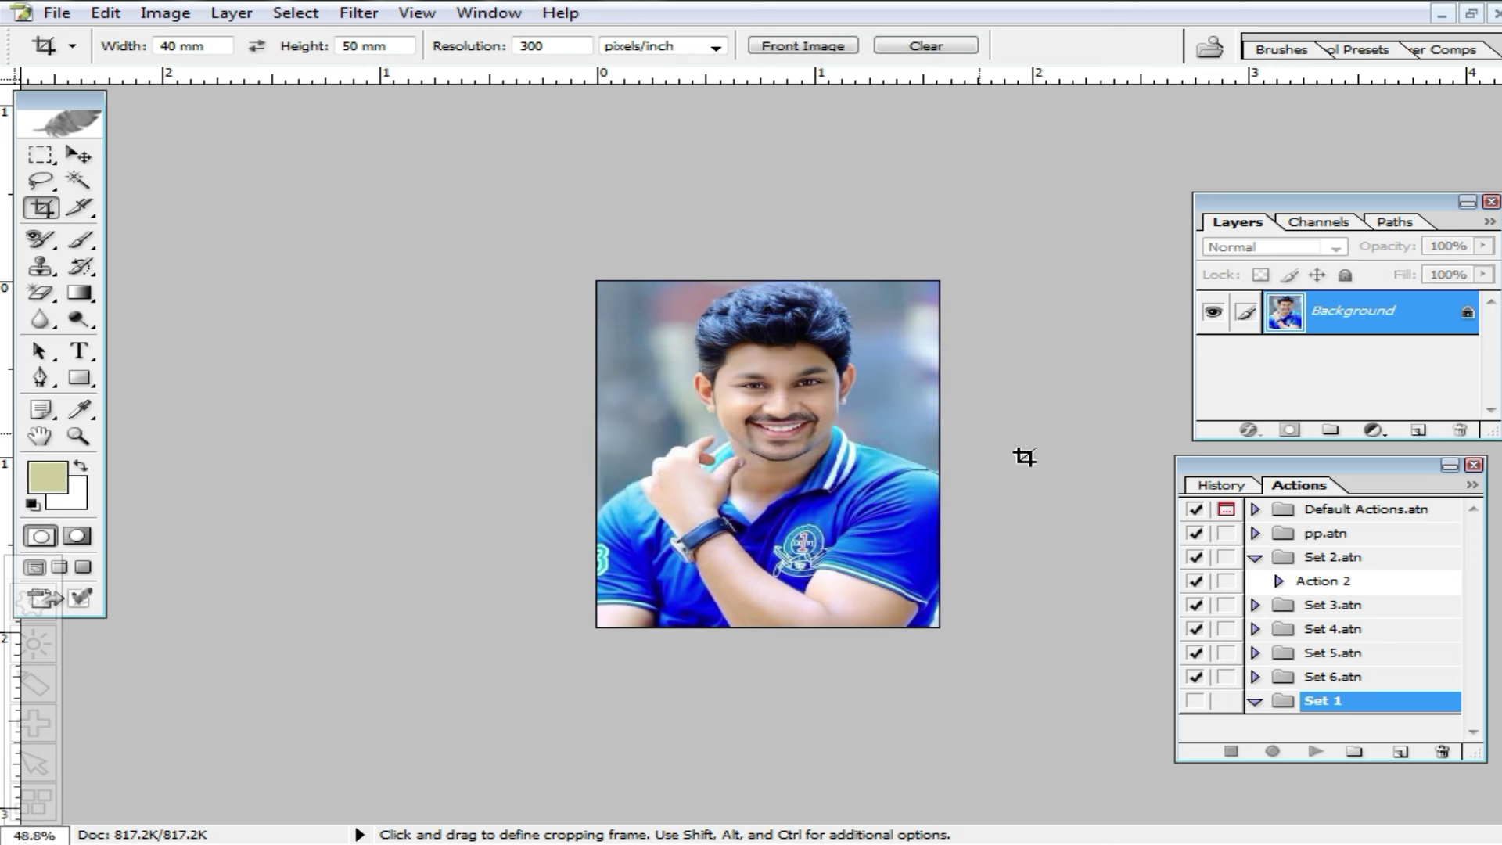
Step: Create Action 7 in Set 1 with the F11 function key and start recording
left_click(1401, 753)
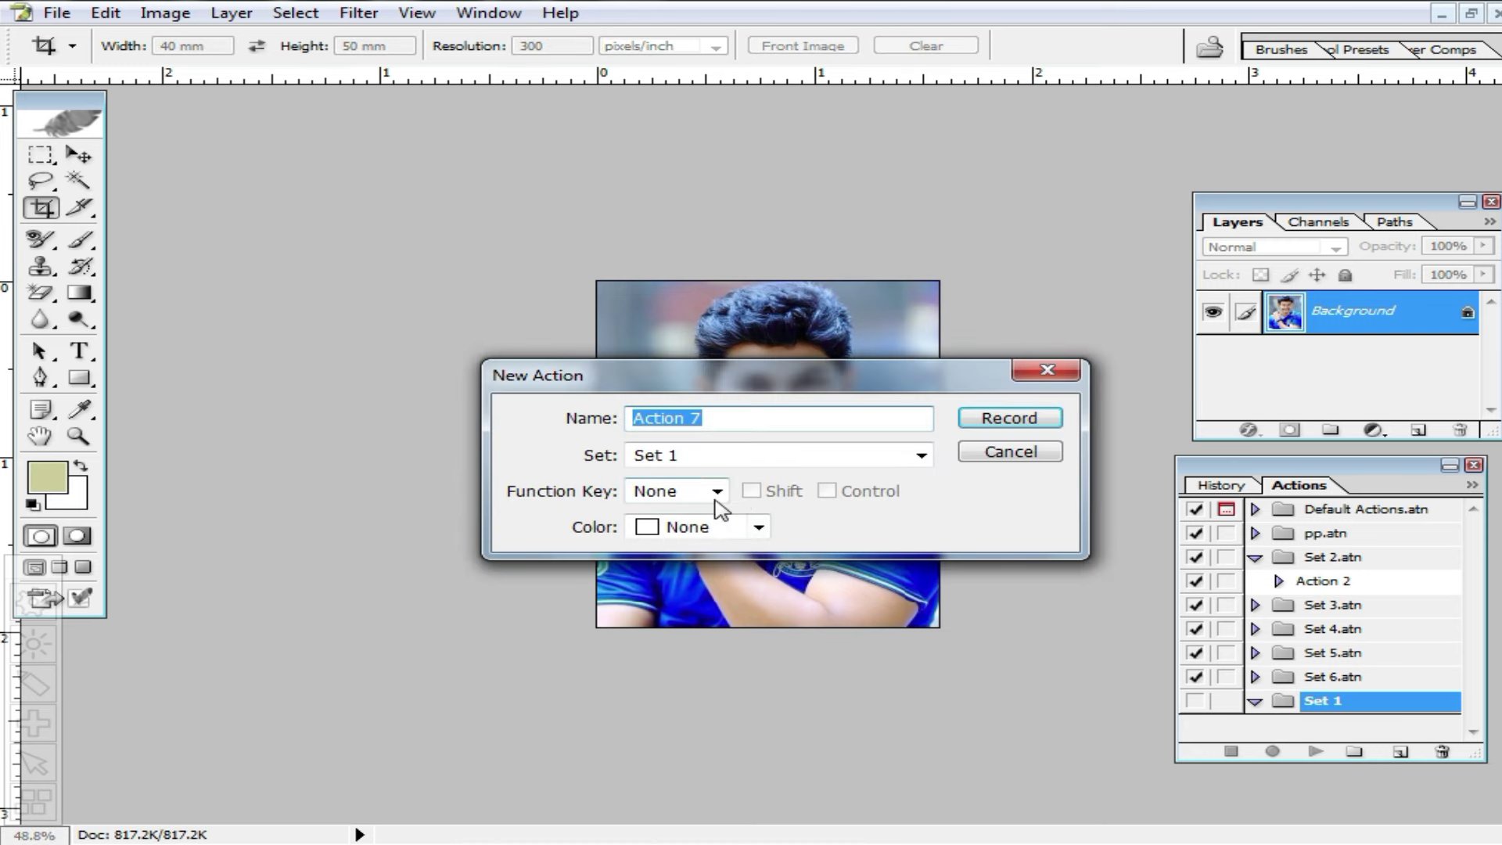
left_click(716, 492)
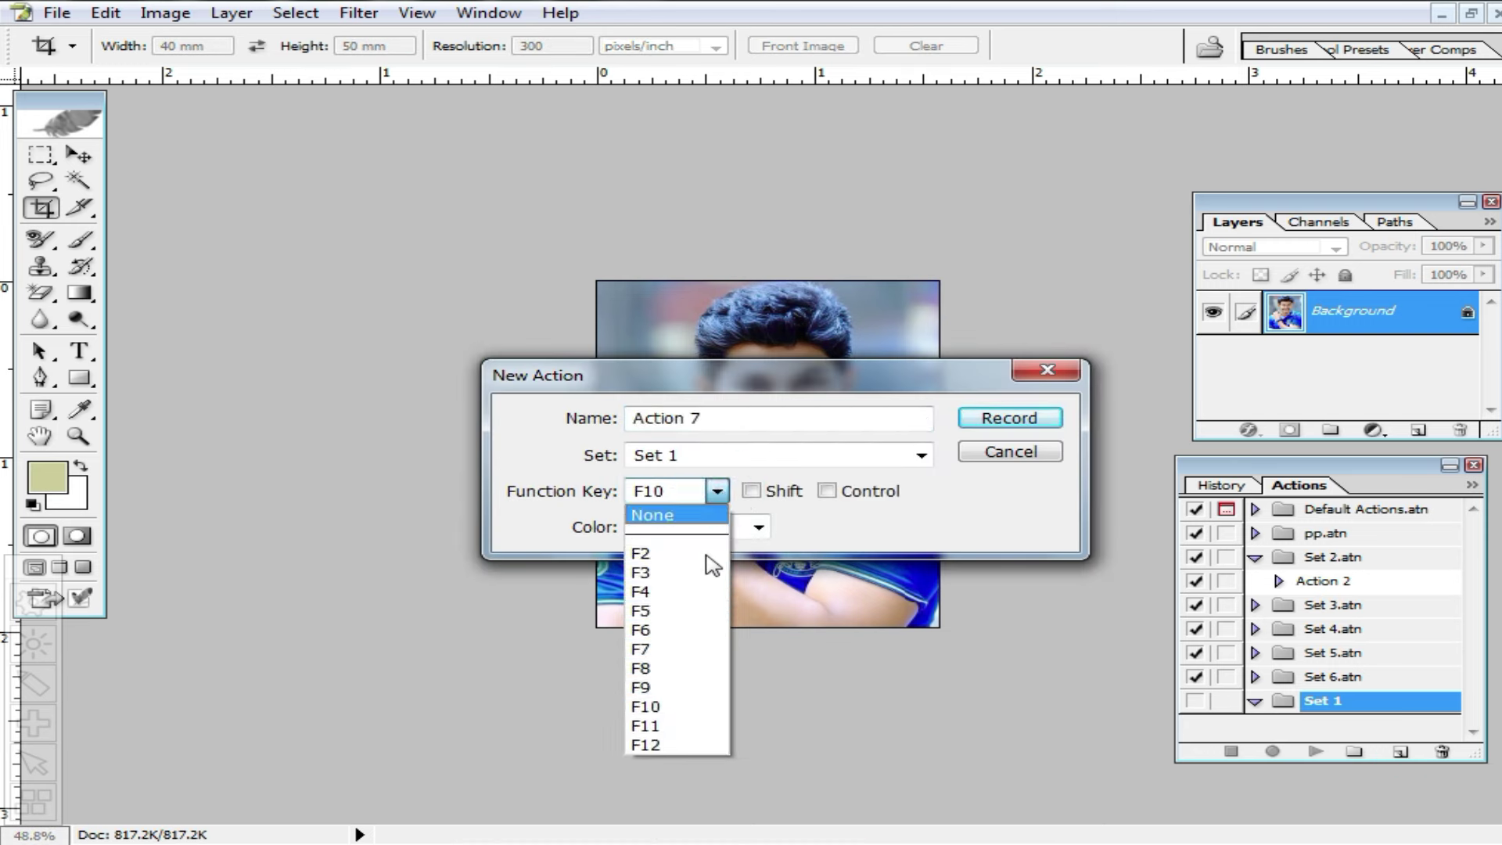
left_click(681, 726)
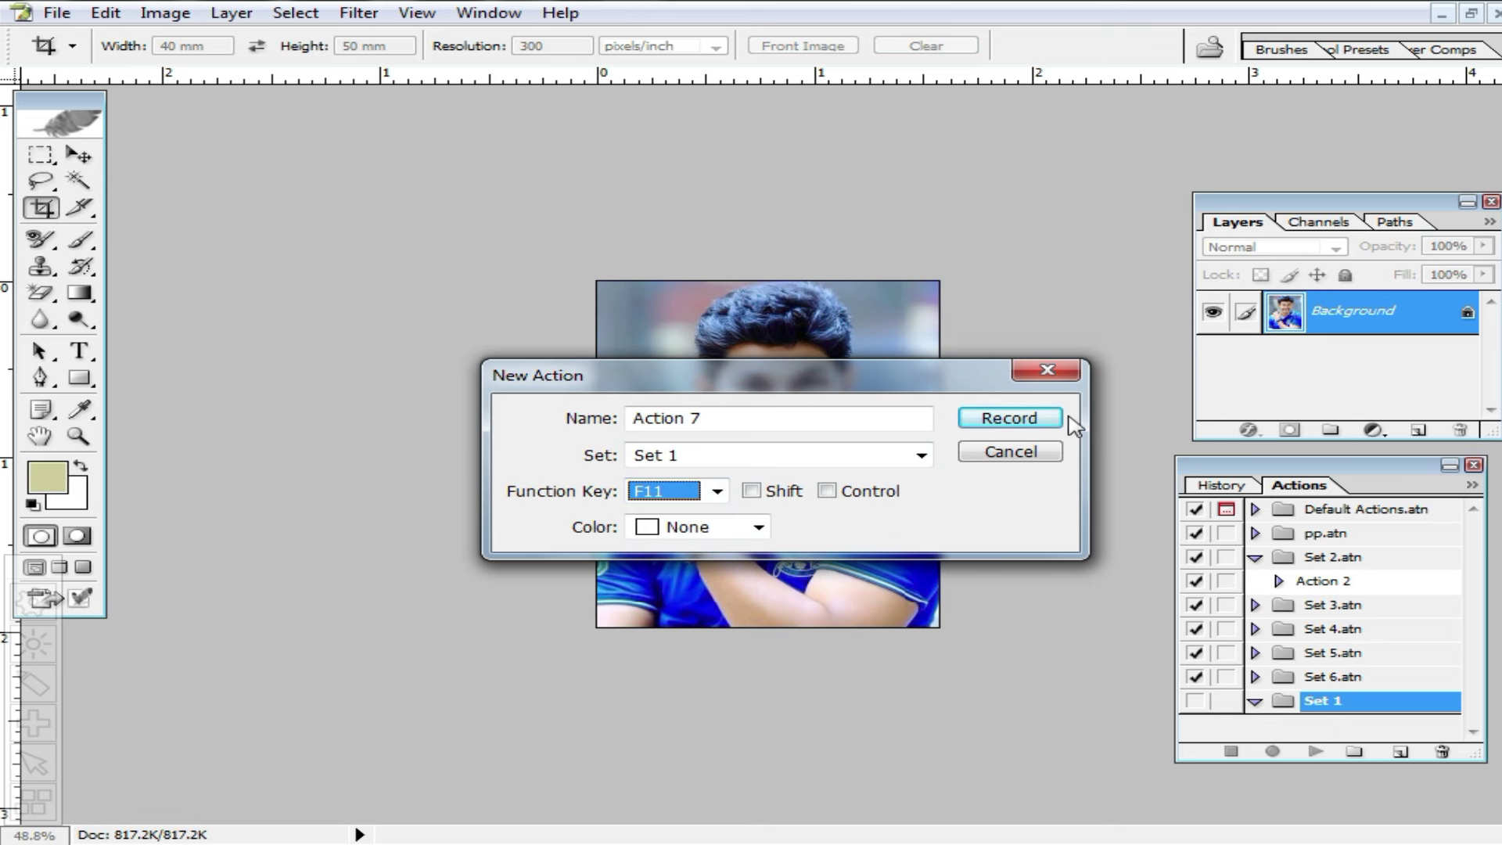
left_click(1009, 422)
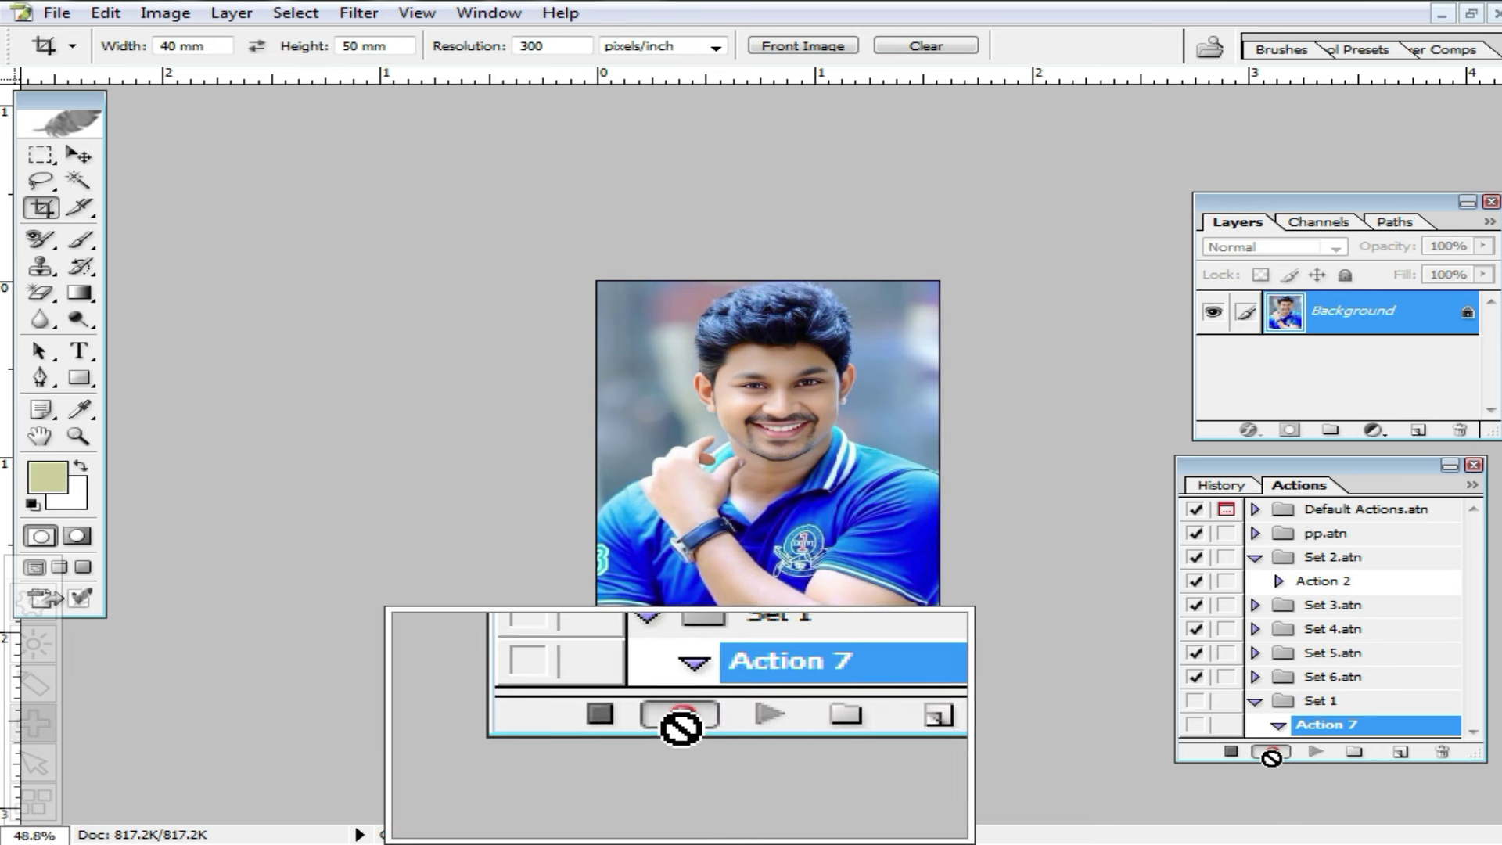
Step: Create a blank A4 document, Untitled-1, at 300 ppi, then return to uuu.jpg
left_click(1472, 14)
left_click_drag(765, 157, 882, 160)
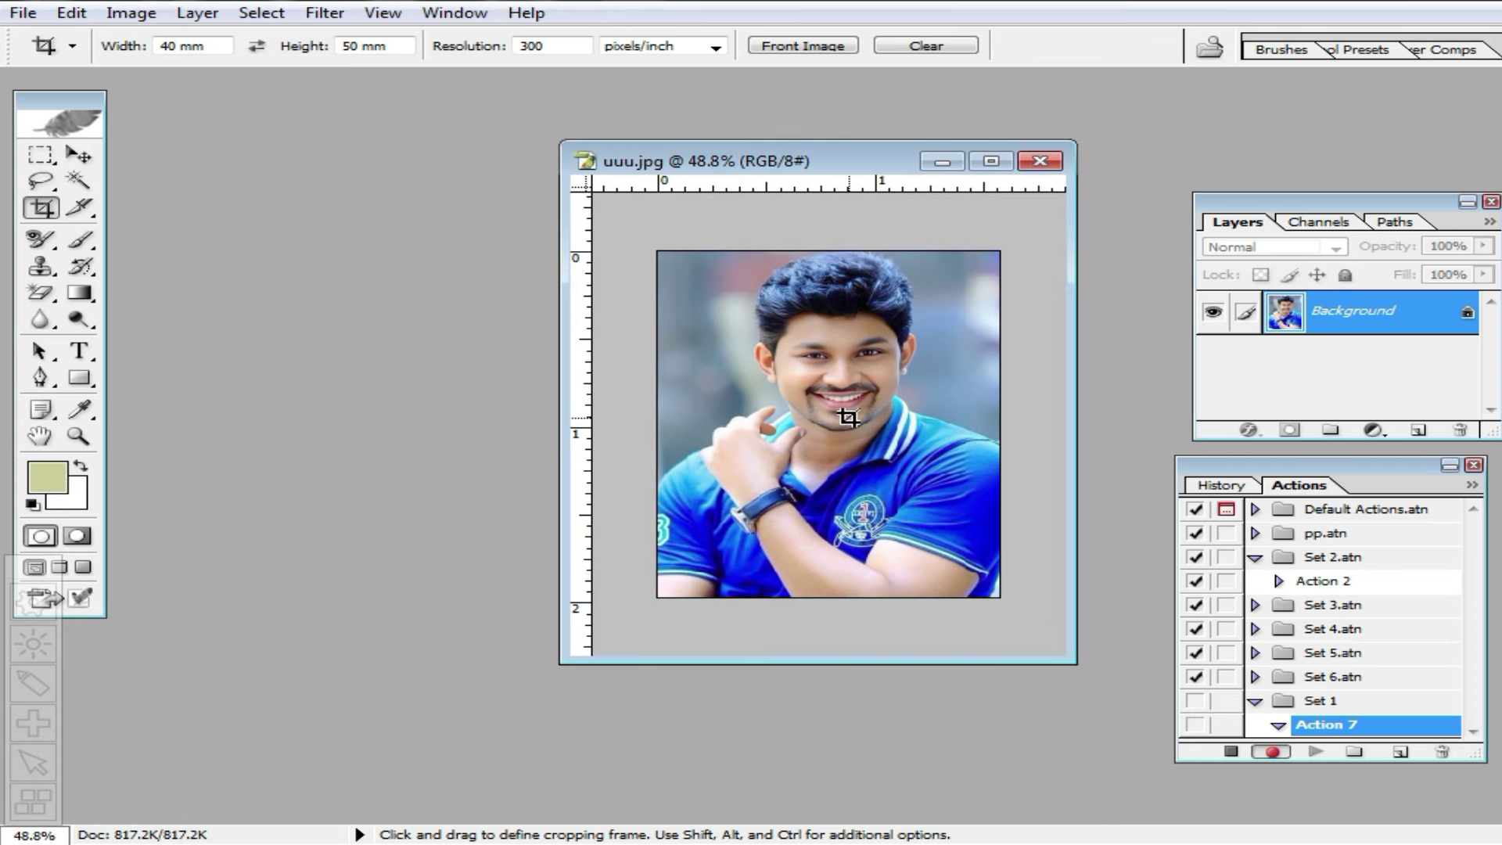
key("ctrl")
key("ctrl+n")
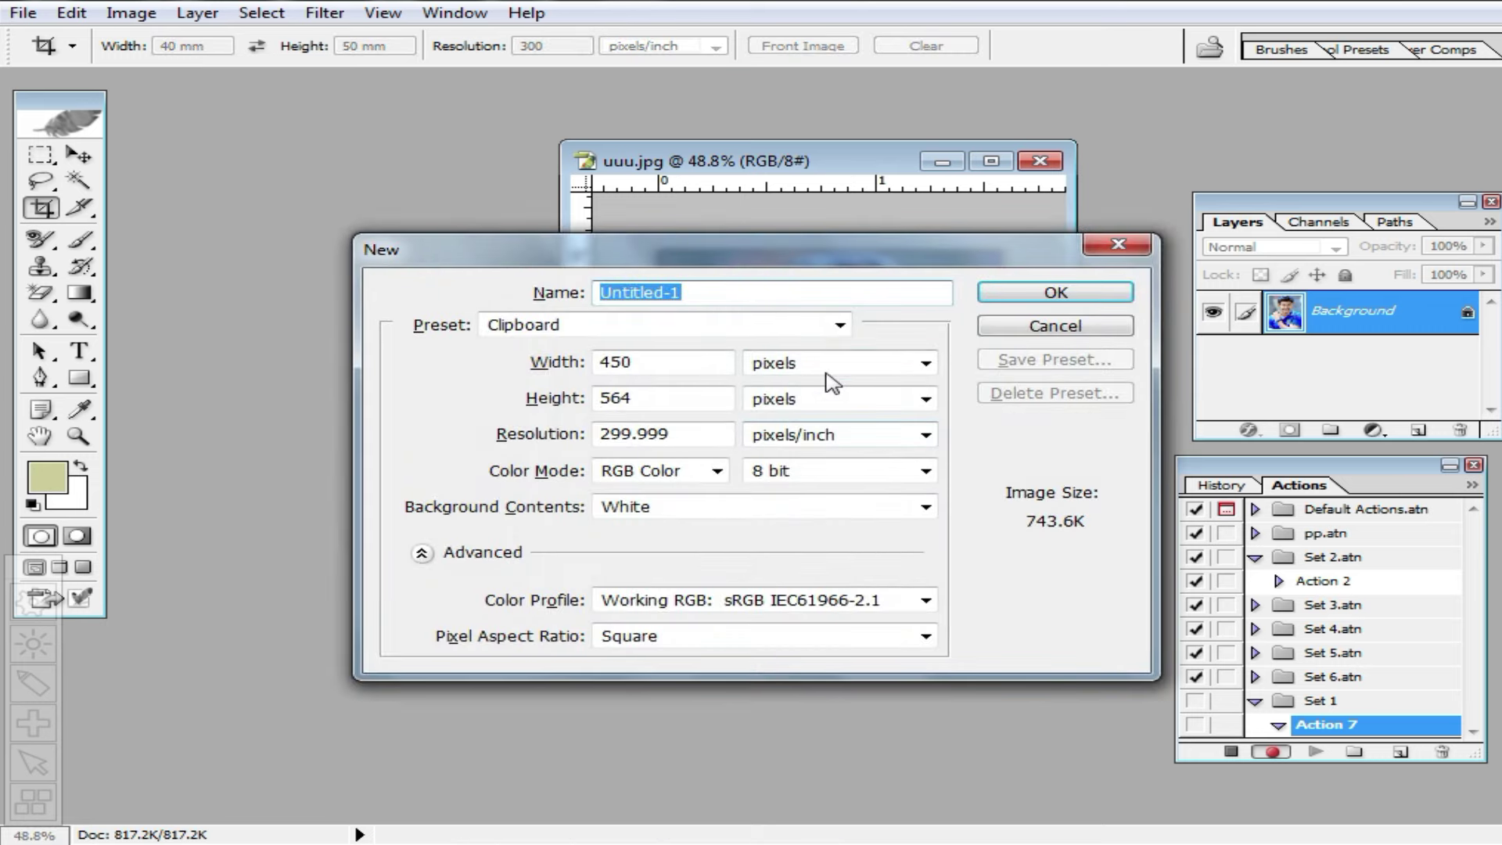
left_click(836, 325)
left_click(629, 503)
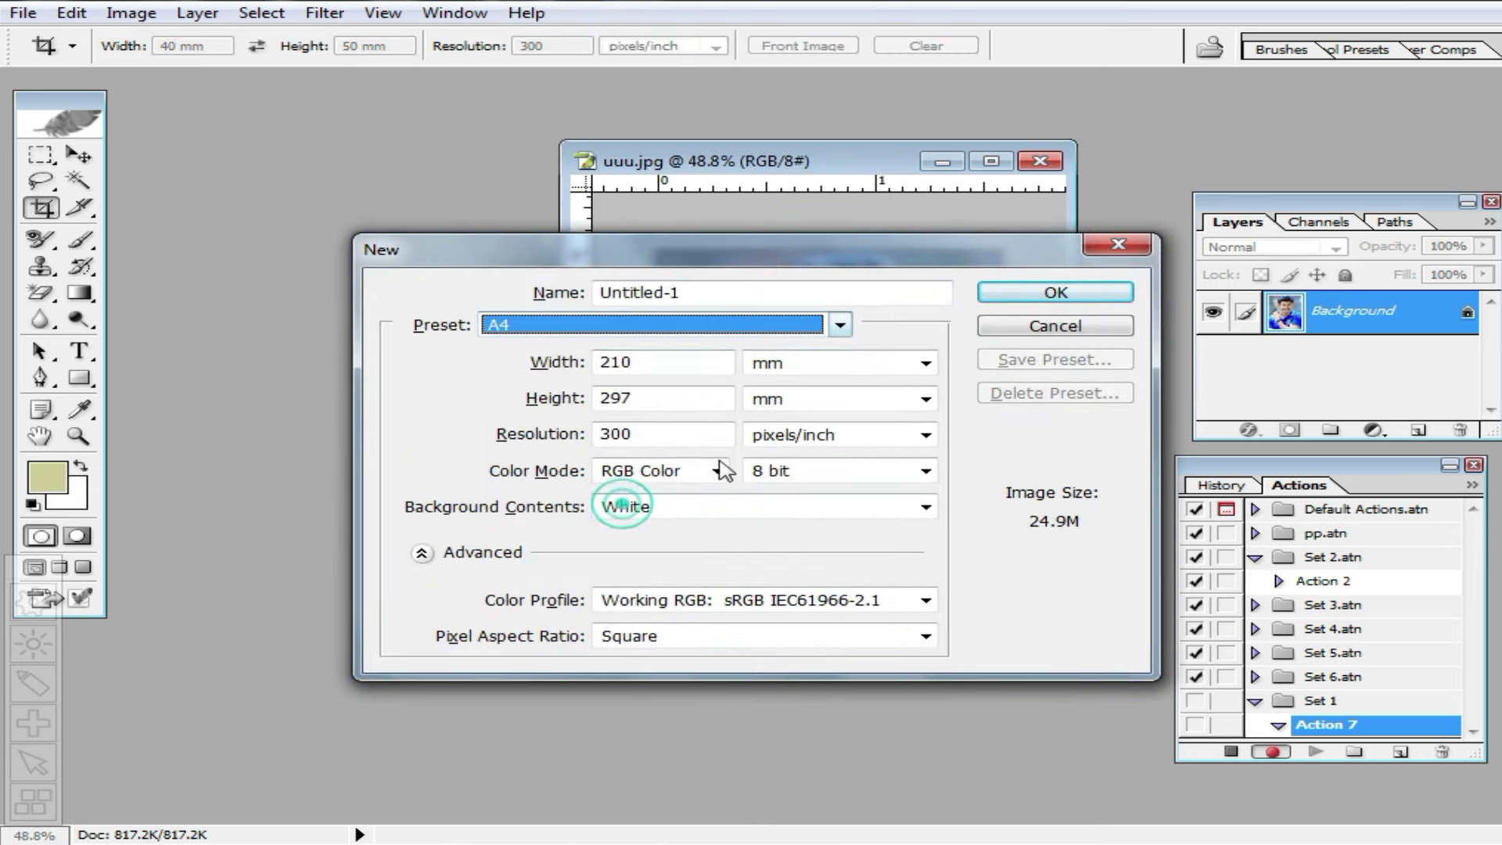
left_click(1068, 303)
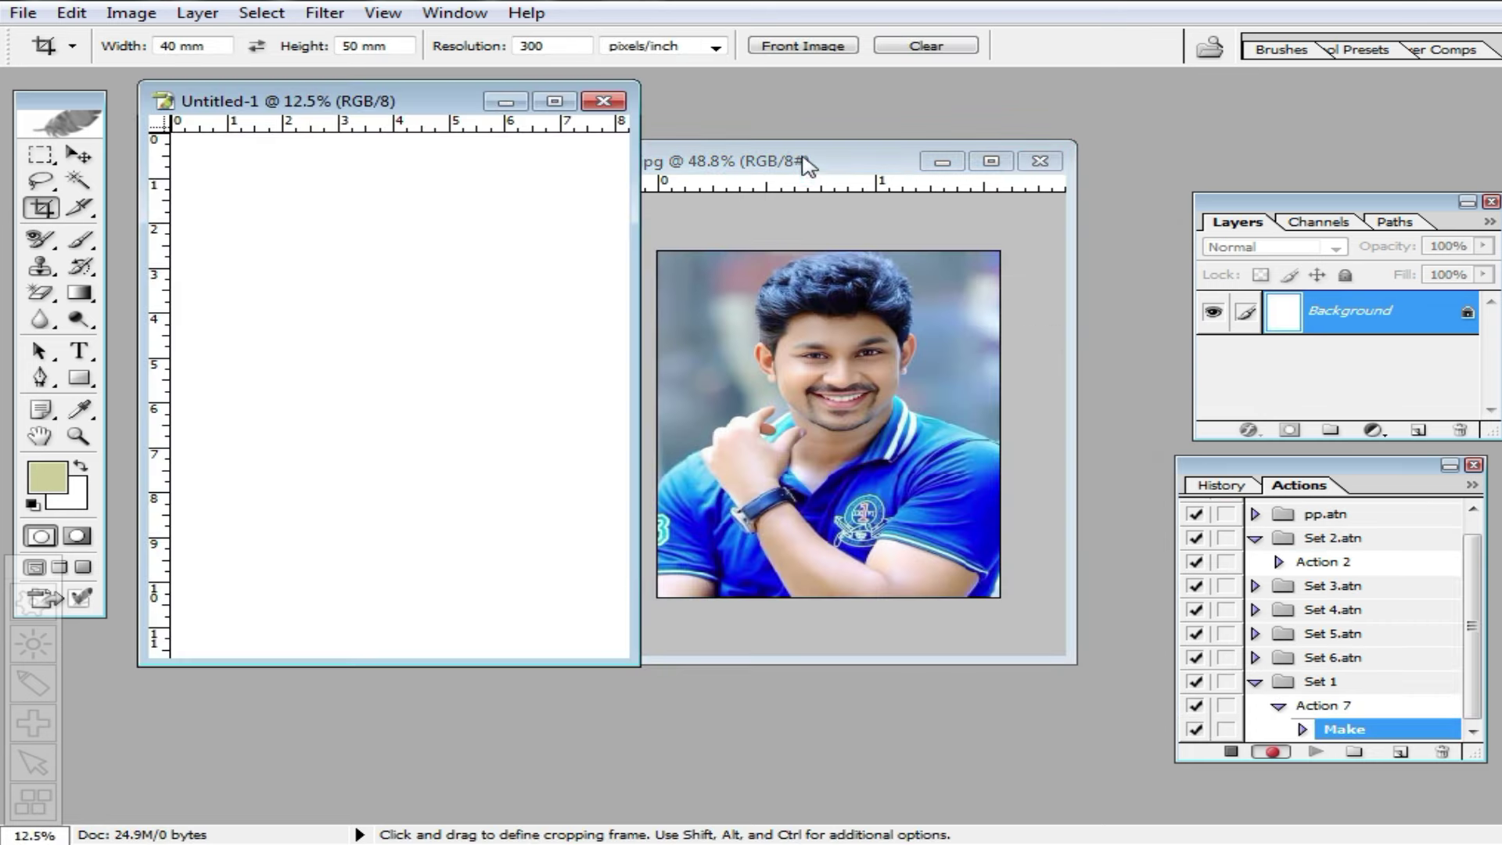
double_click(801, 161)
Step: Copy the whole 40×50 mm portrait and paste it onto the A4 sheet as Layer 1
key("ctrl+a")
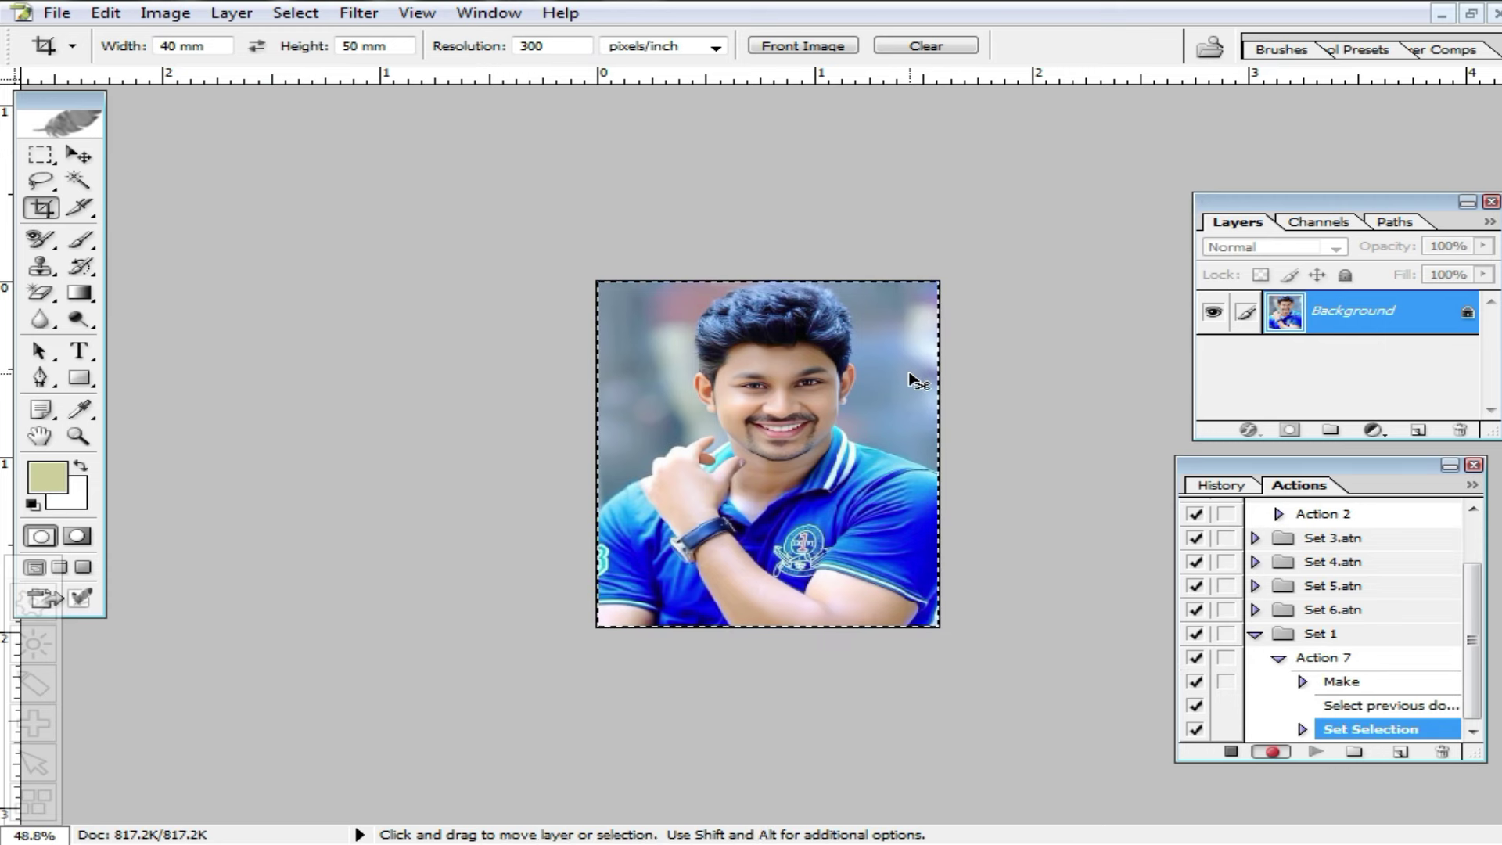
key("ctrl+c")
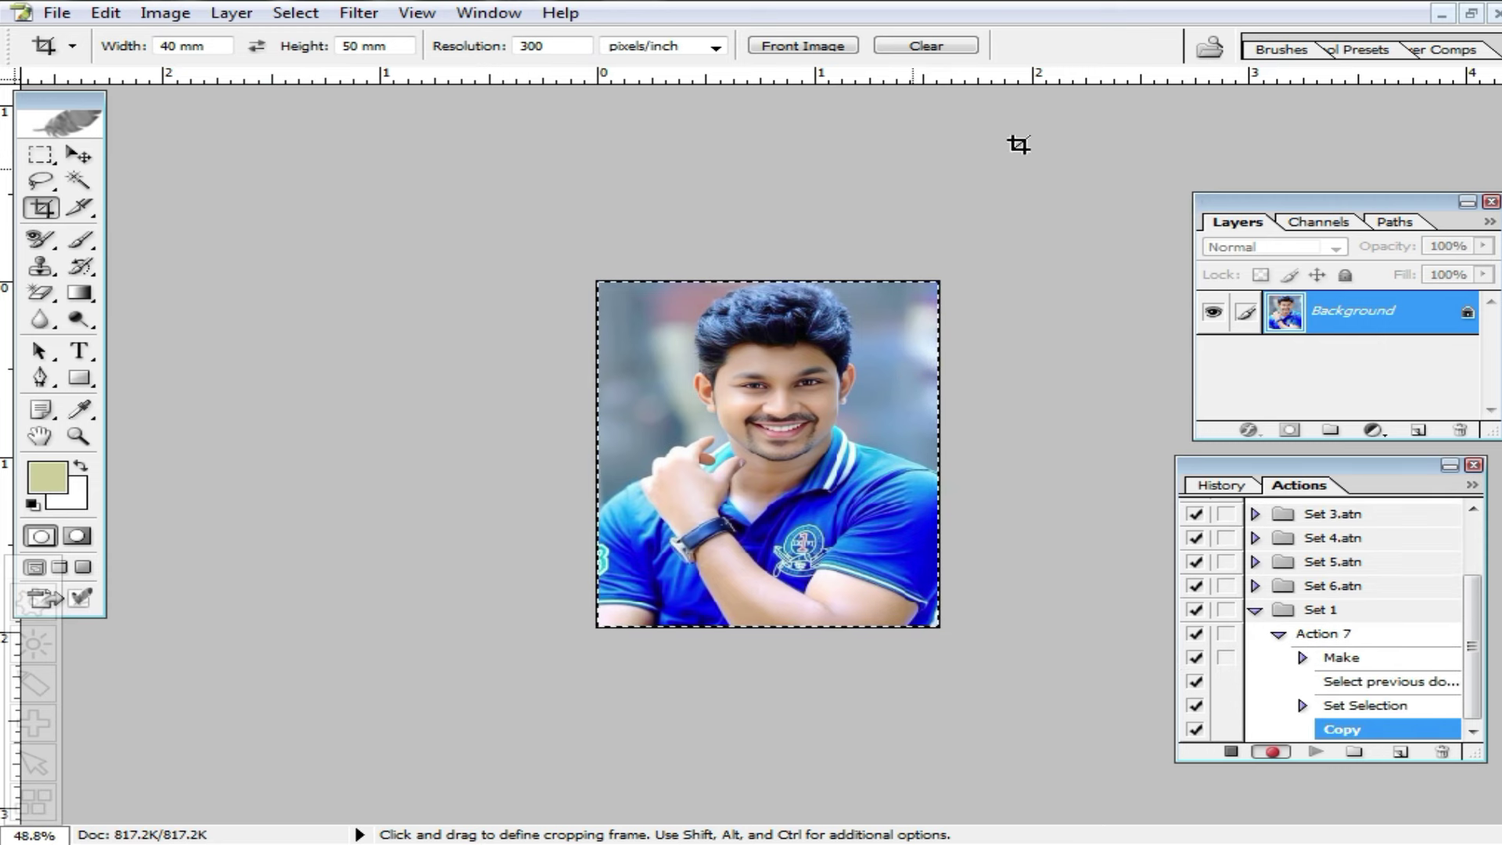
left_click(1466, 13)
left_click(385, 213)
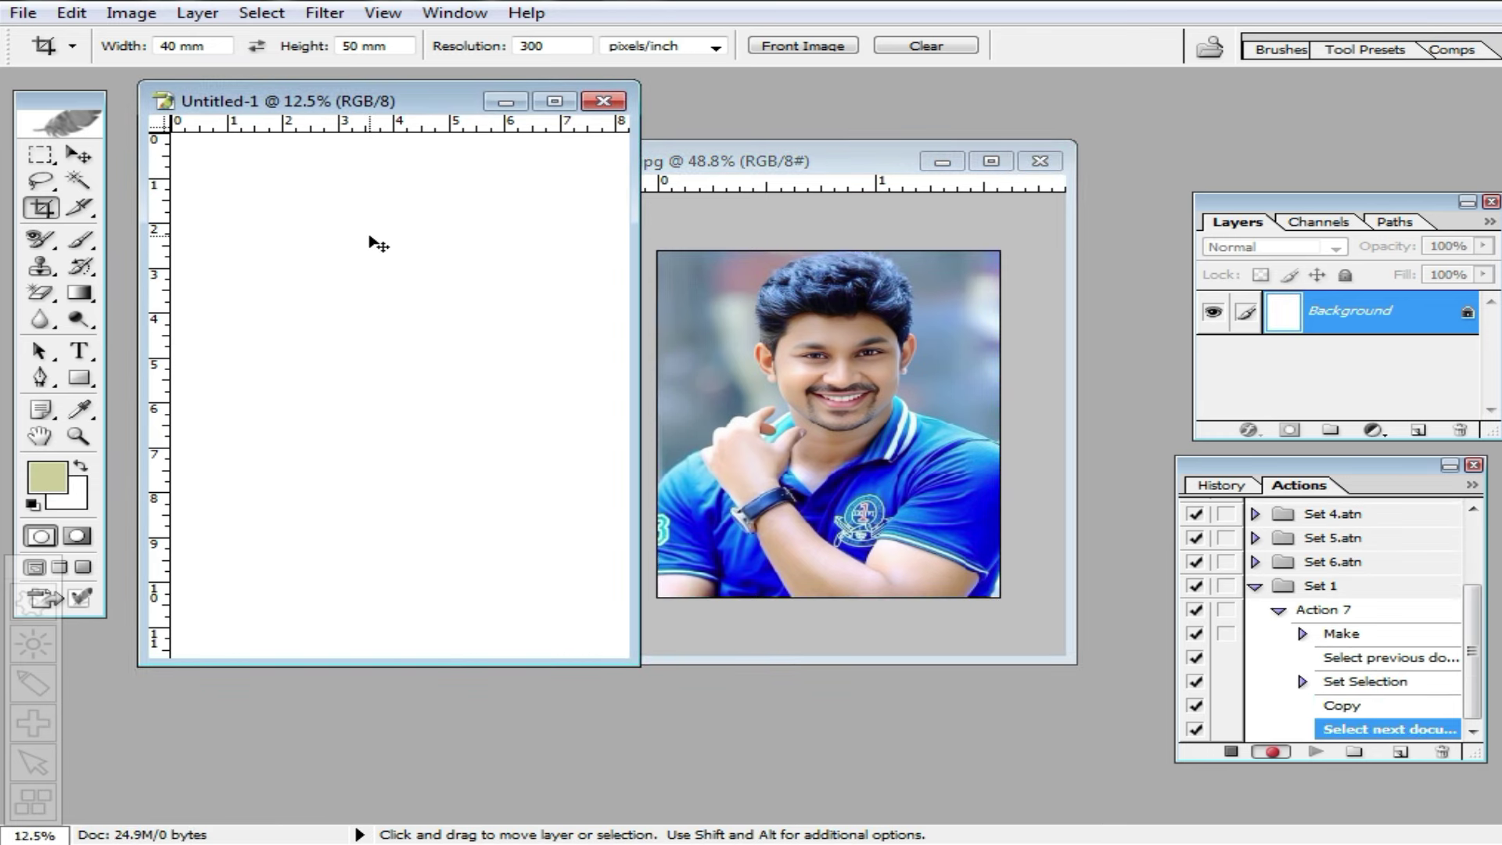
key("ctrl+v")
Step: Move the pasted portrait to the sheet's upper-left corner and bring uuu.jpg back to front
left_click_drag(375, 98, 480, 113)
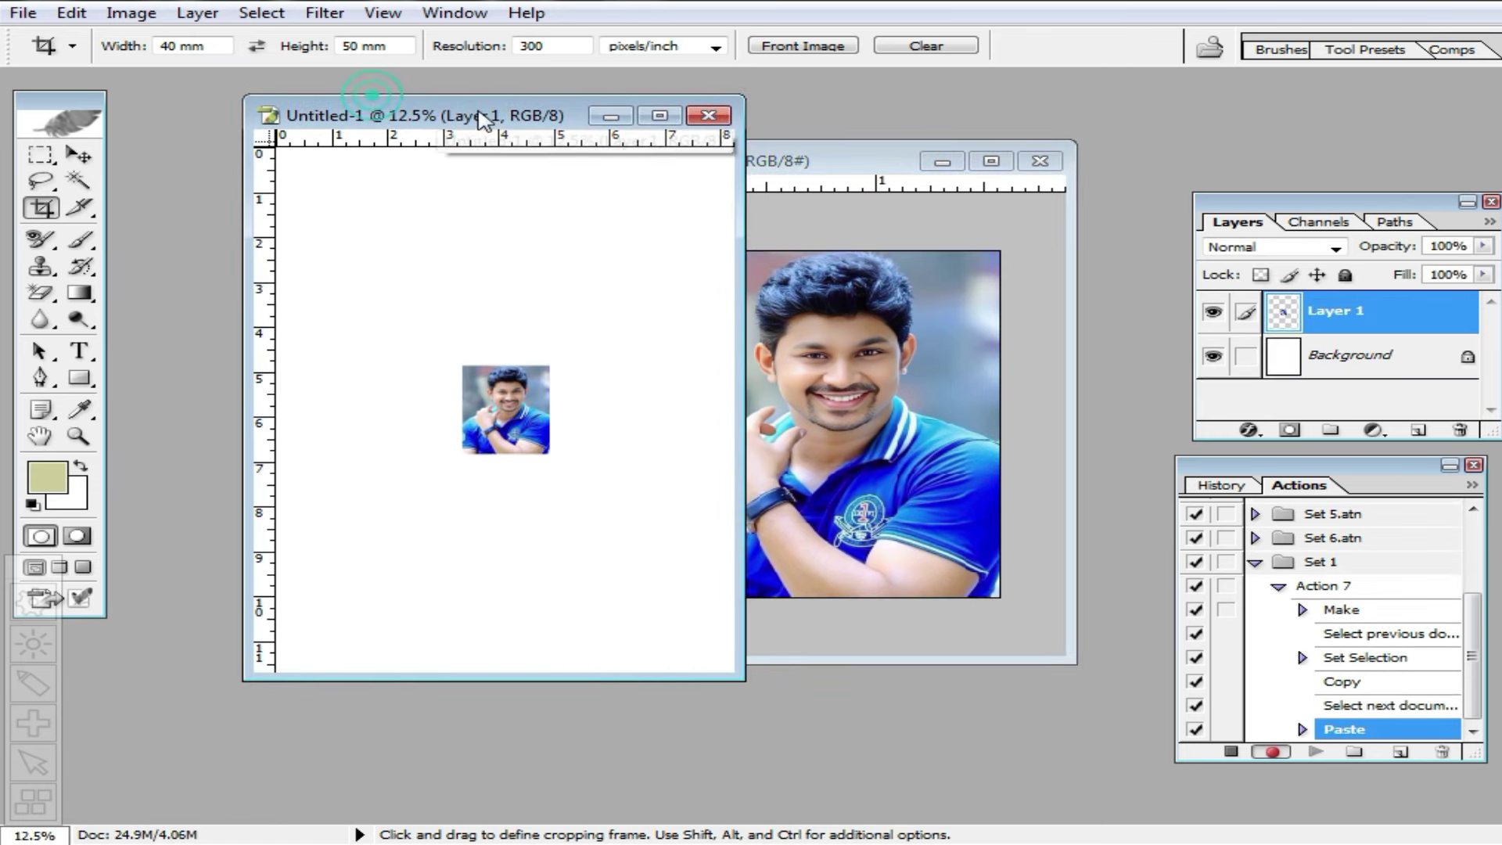
left_click(78, 154)
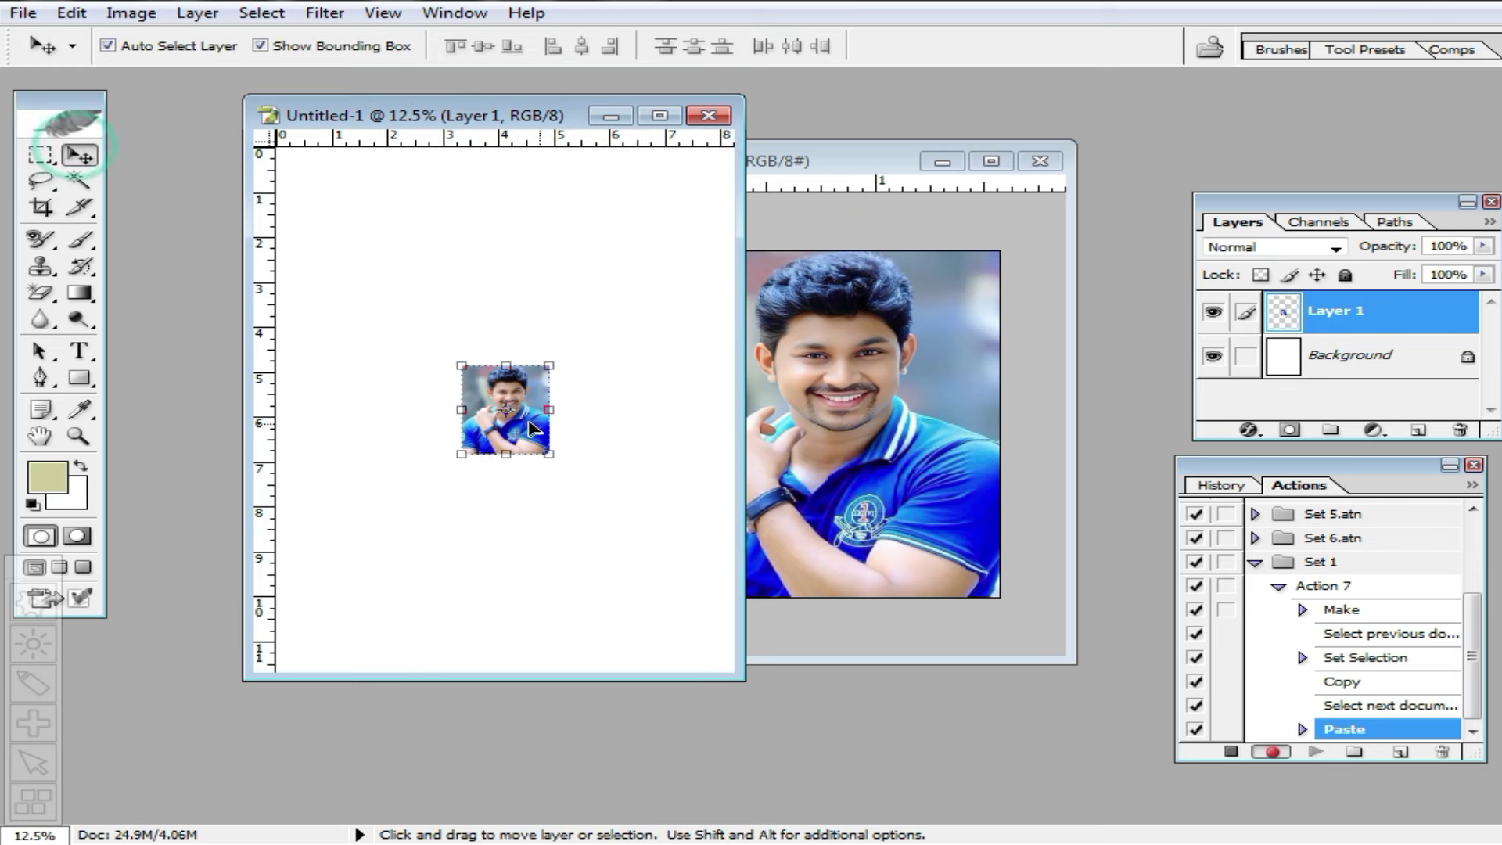
left_click_drag(532, 429, 391, 230)
left_click(908, 367)
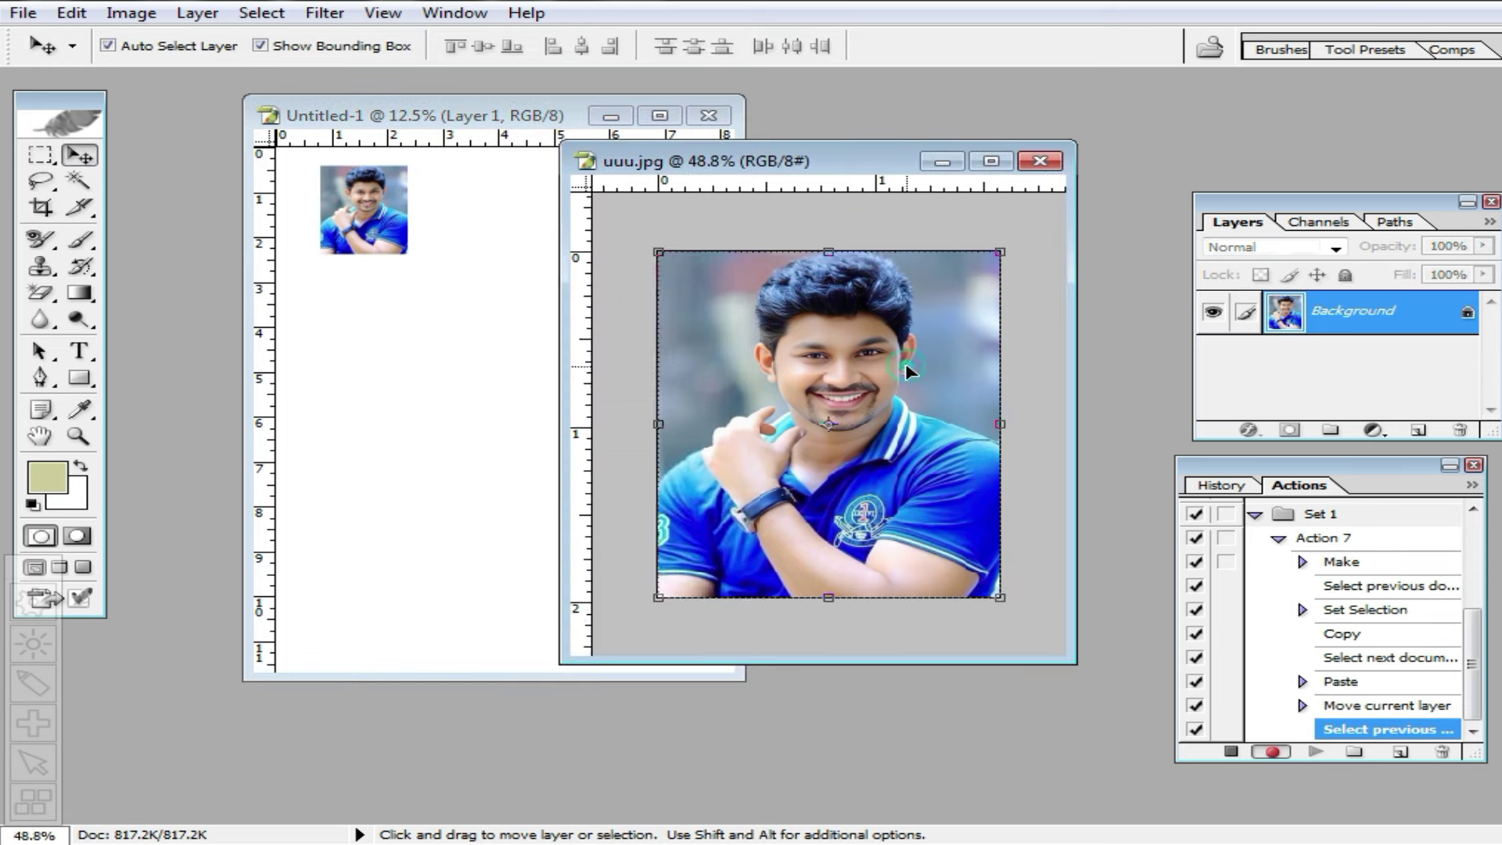
scroll(908, 368, "down", 1)
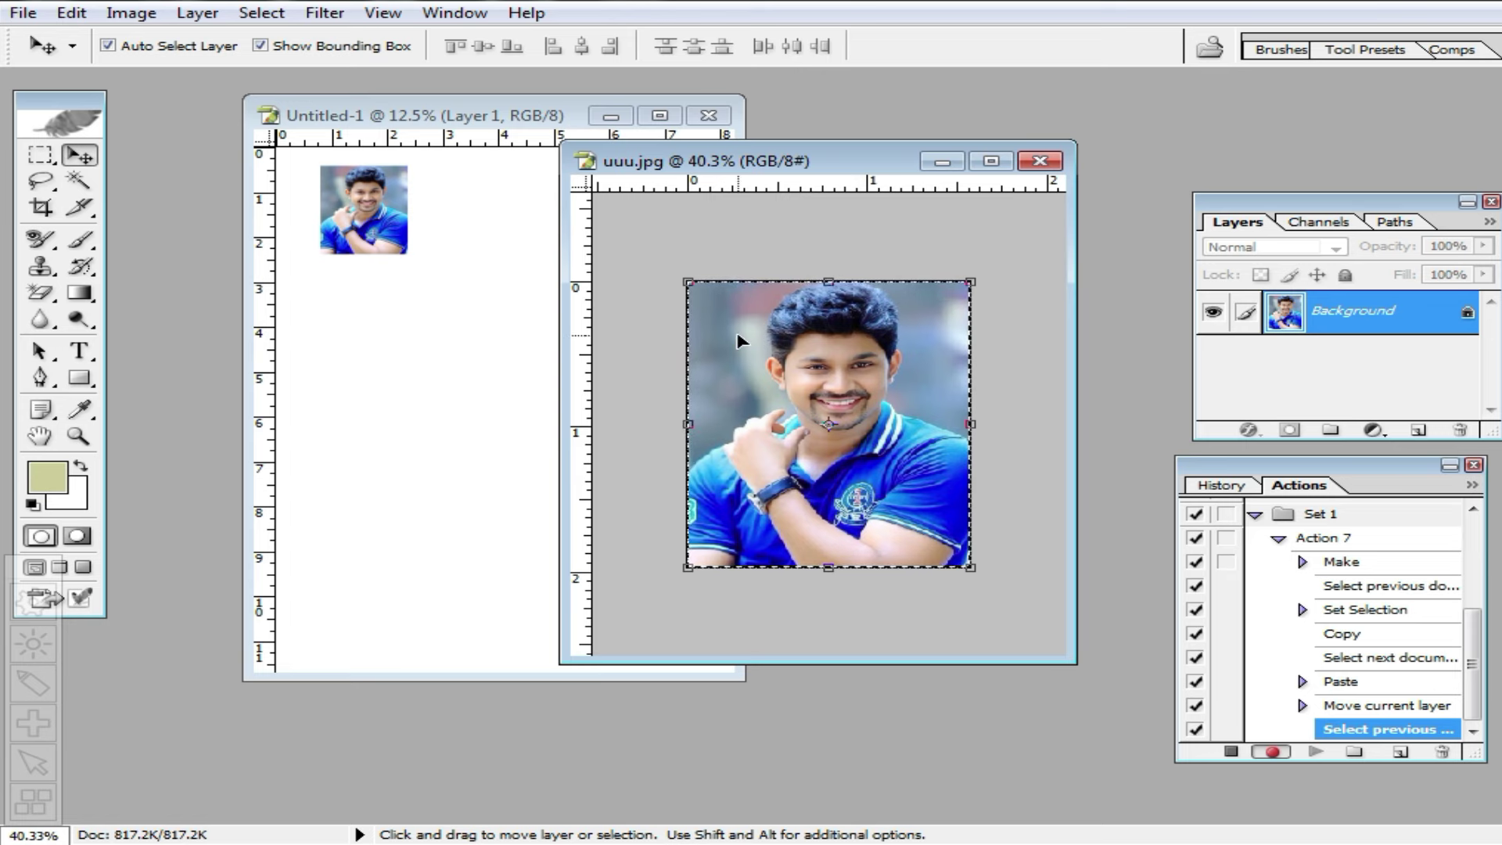
left_click(41, 208)
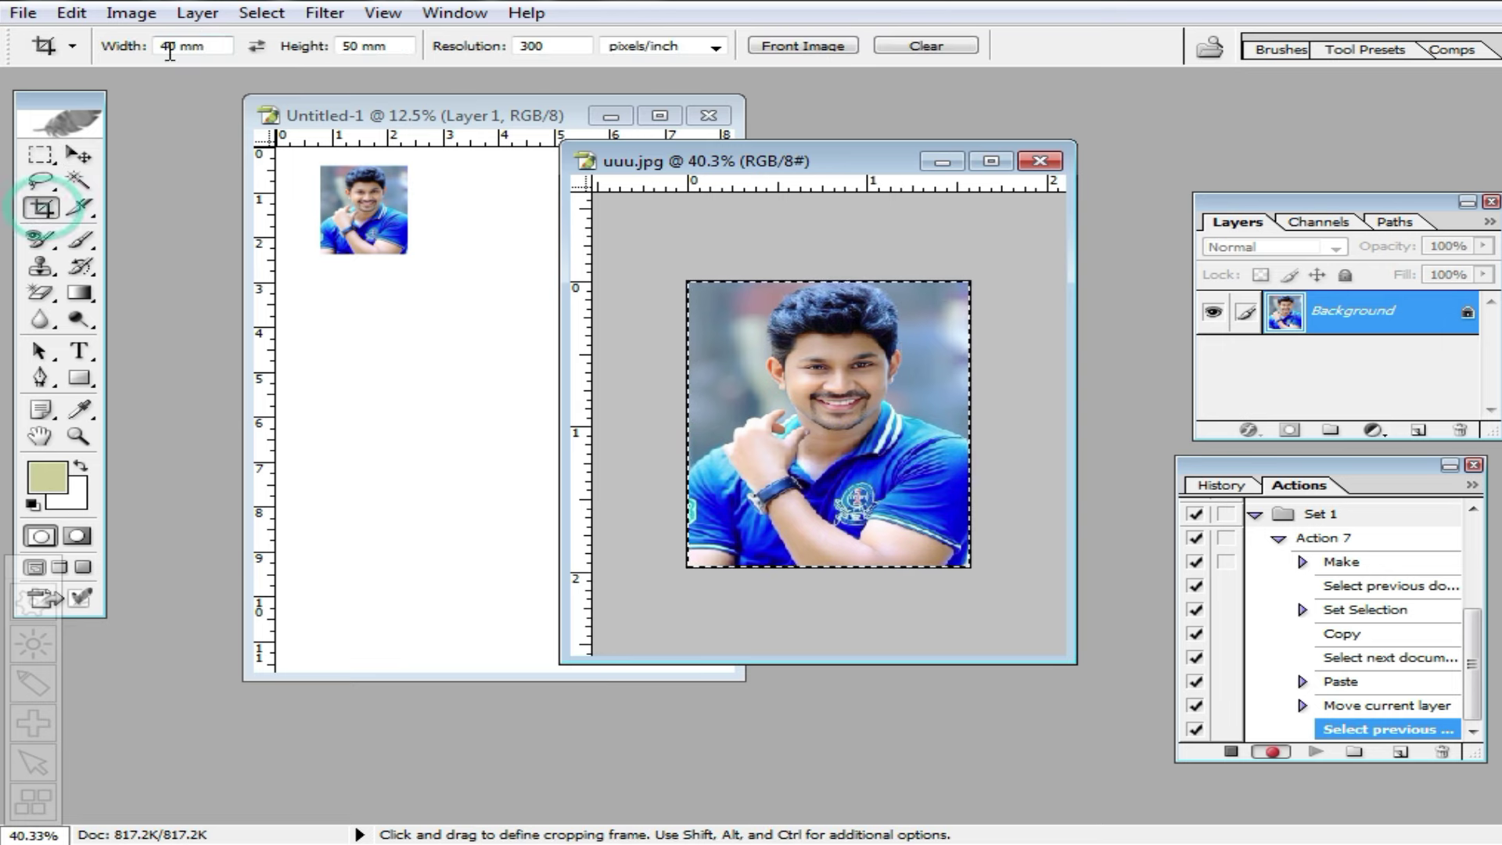
Step: Crop the portrait to 0.79 × 0.99 inches at 300 resolution
left_click(205, 45)
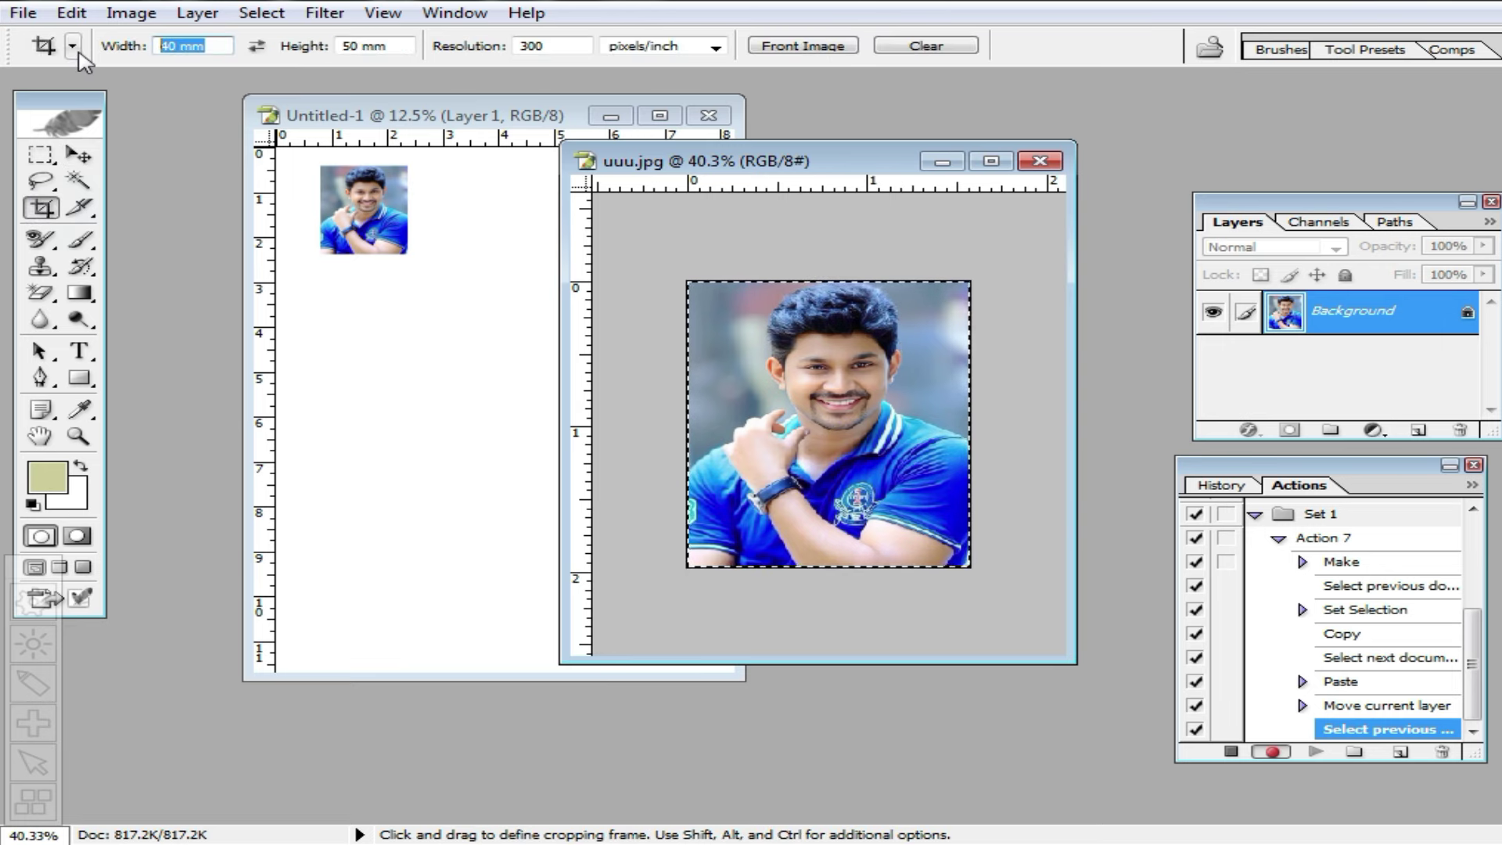
type(".79")
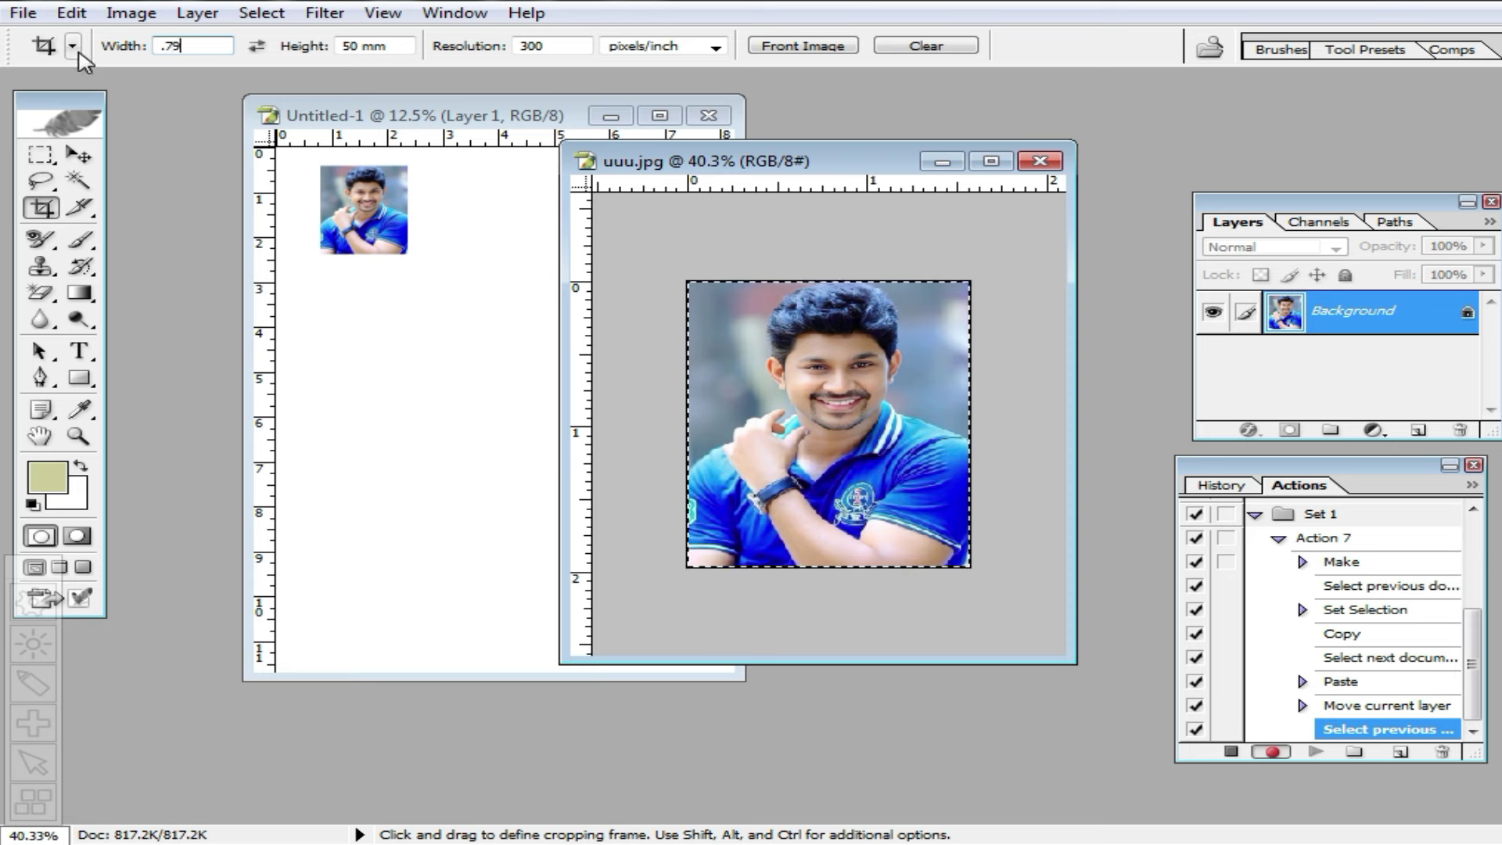
key("Tab")
type(".99")
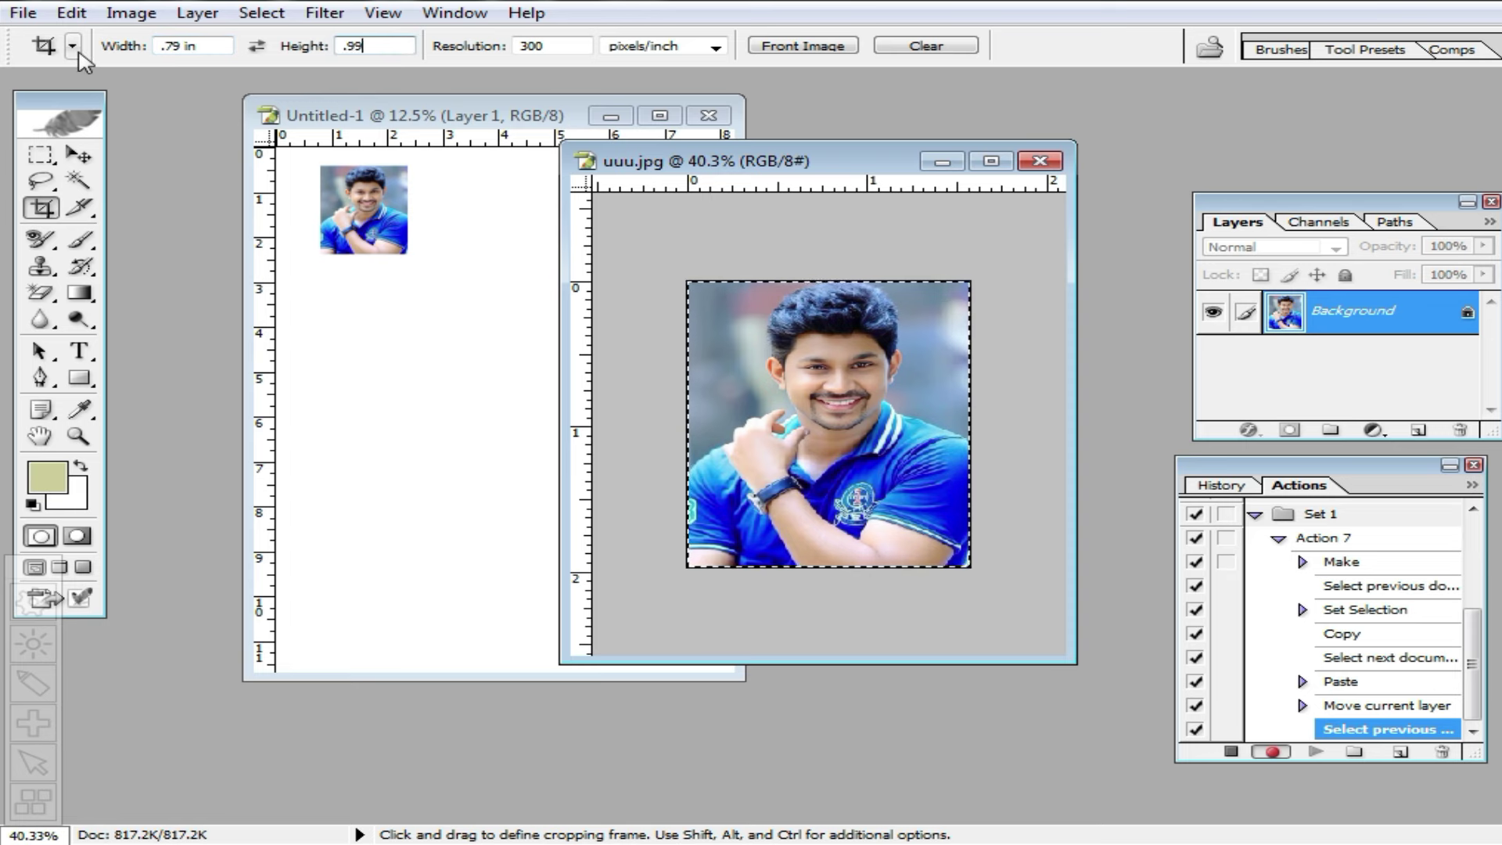
key("Tab")
type("300")
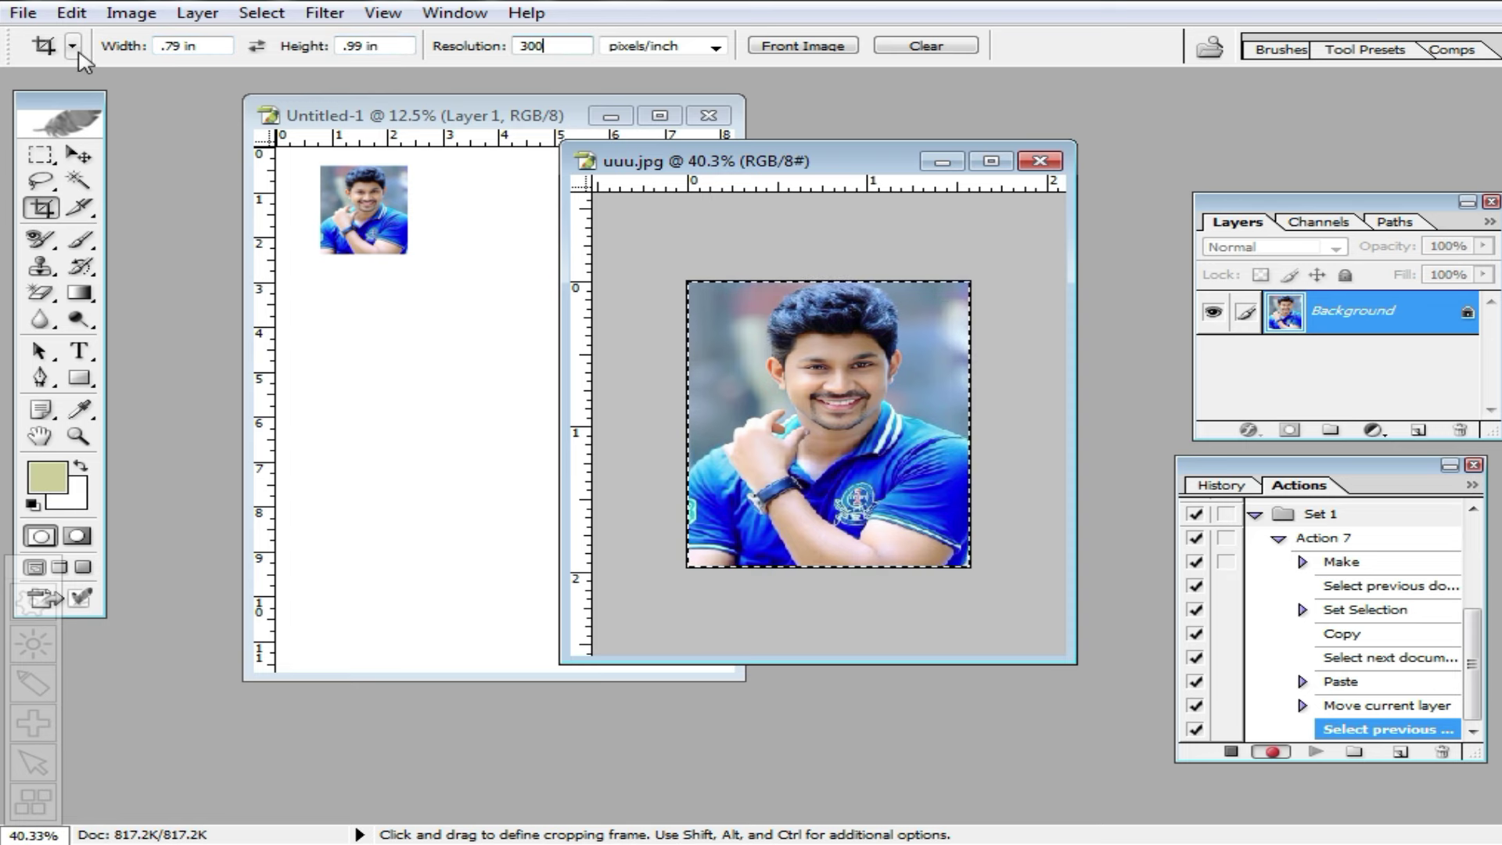
key("ctrl+d")
mouse_move(669, 263)
left_mouse_down()
mouse_move(919, 497)
mouse_move(882, 472)
left_mouse_up()
key("Return")
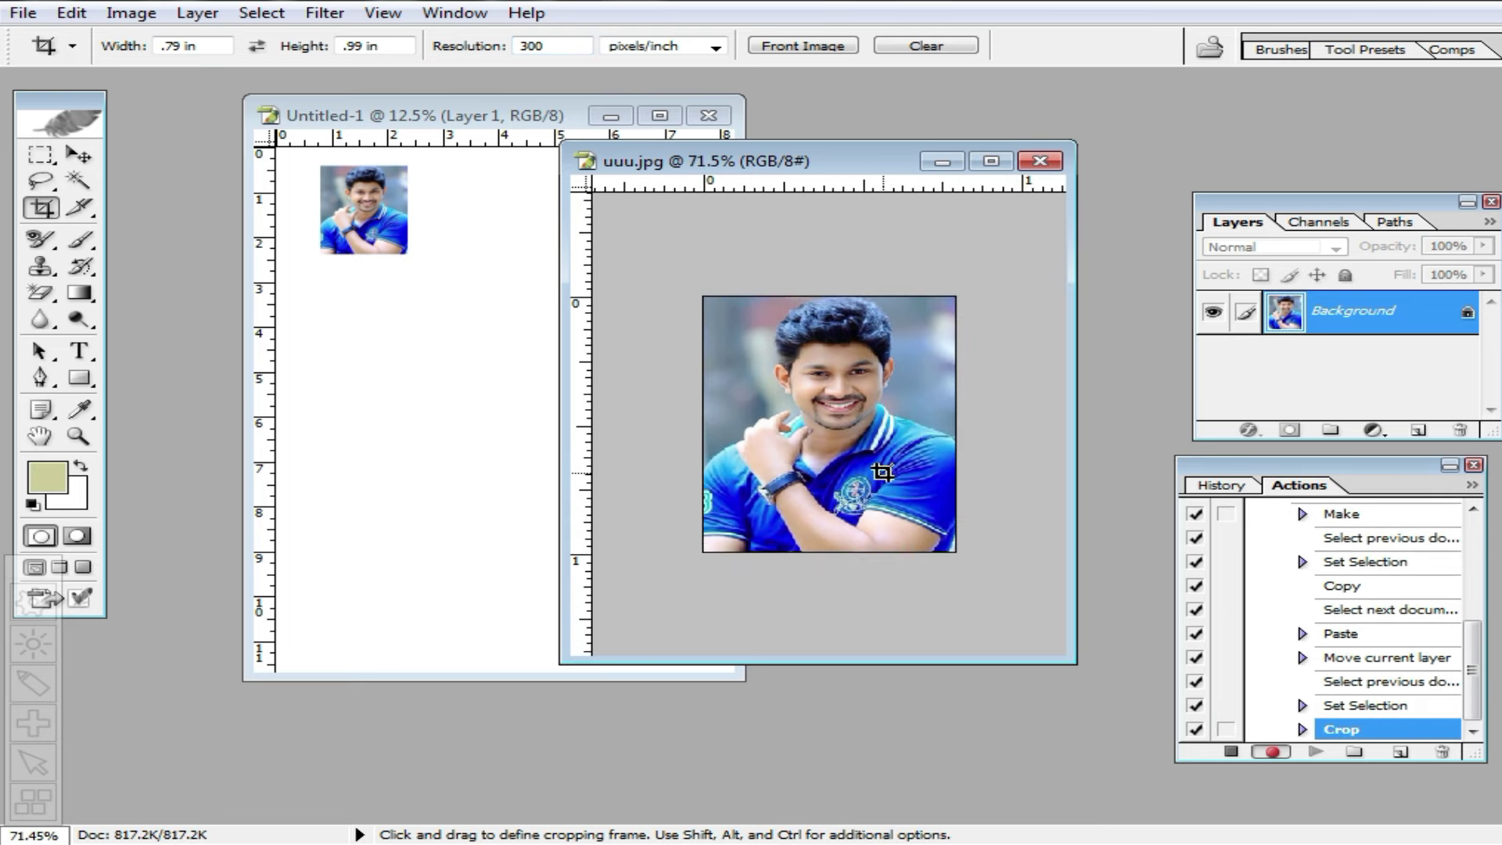
Step: Copy the whole stamp-size crop and switch to the A4 document
key("ctrl")
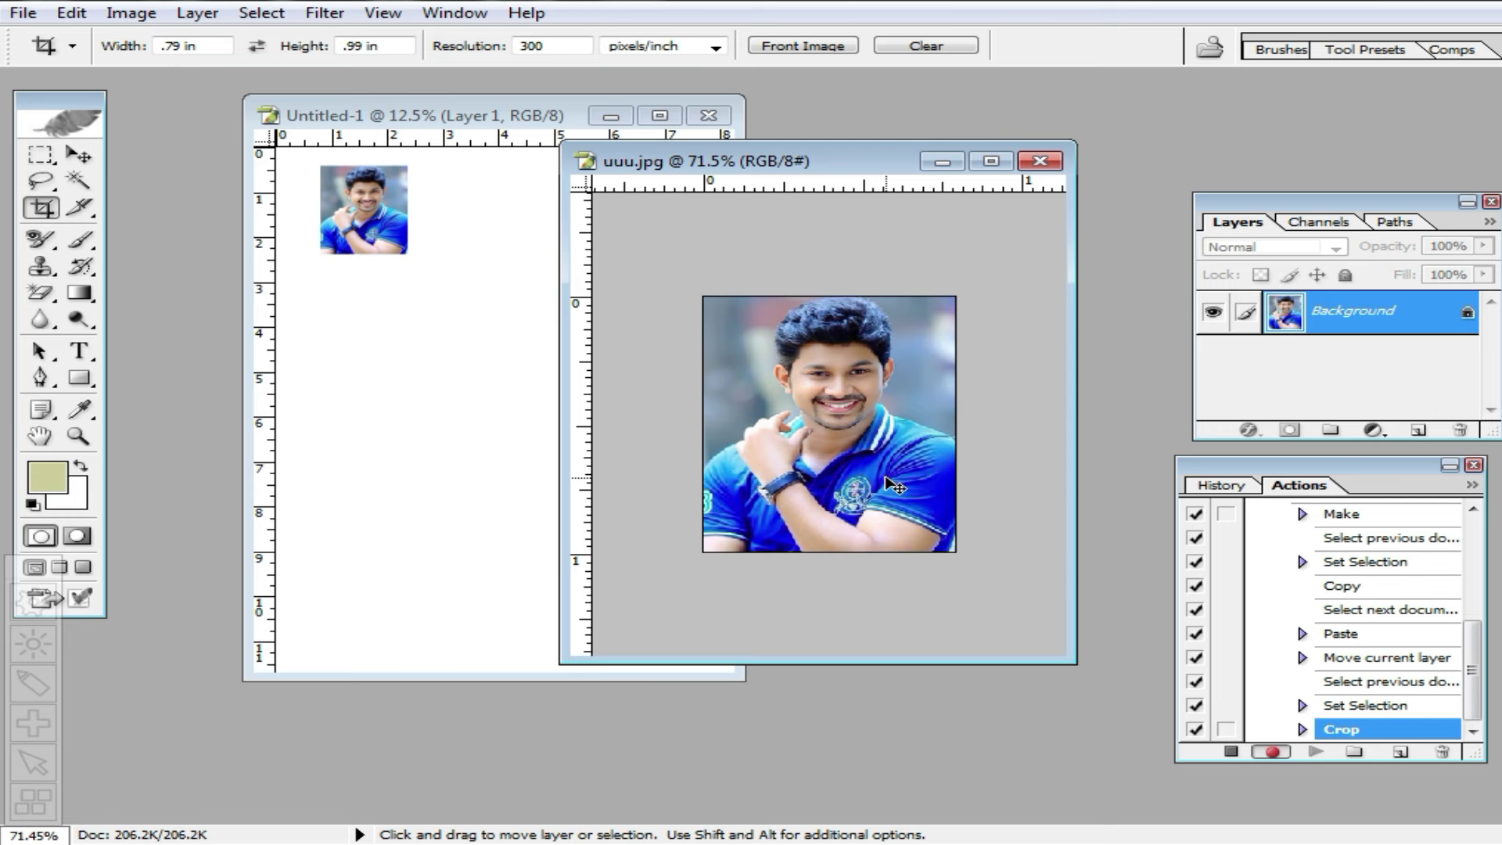
key("ctrl+a")
key("ctrl+c")
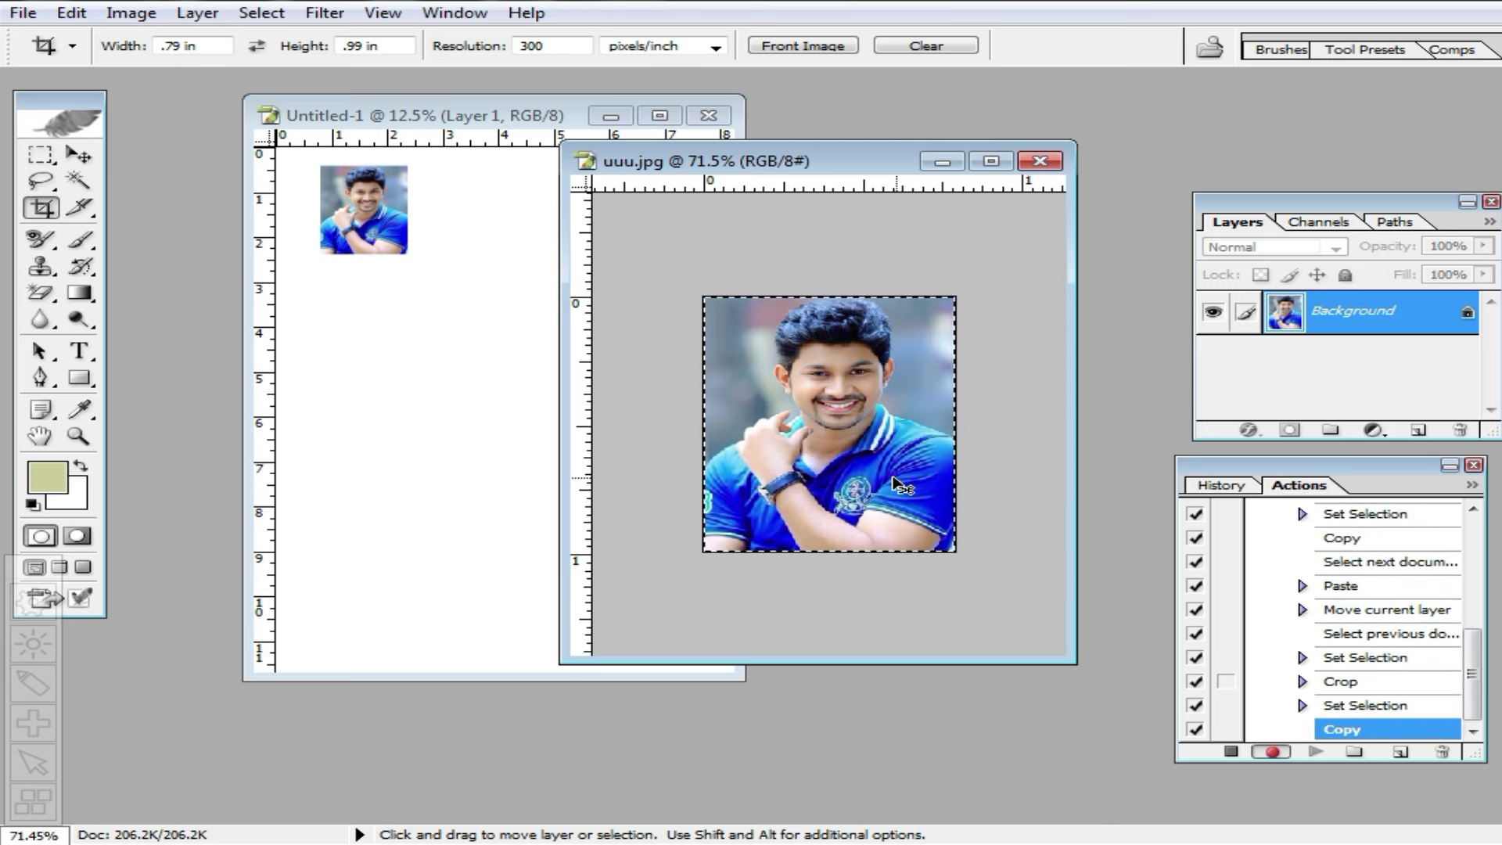
key("ctrl+Tab")
Step: Paste the stamp-size photo and fit the passport photo into the sheet's top-left corner
key("ctrl+v")
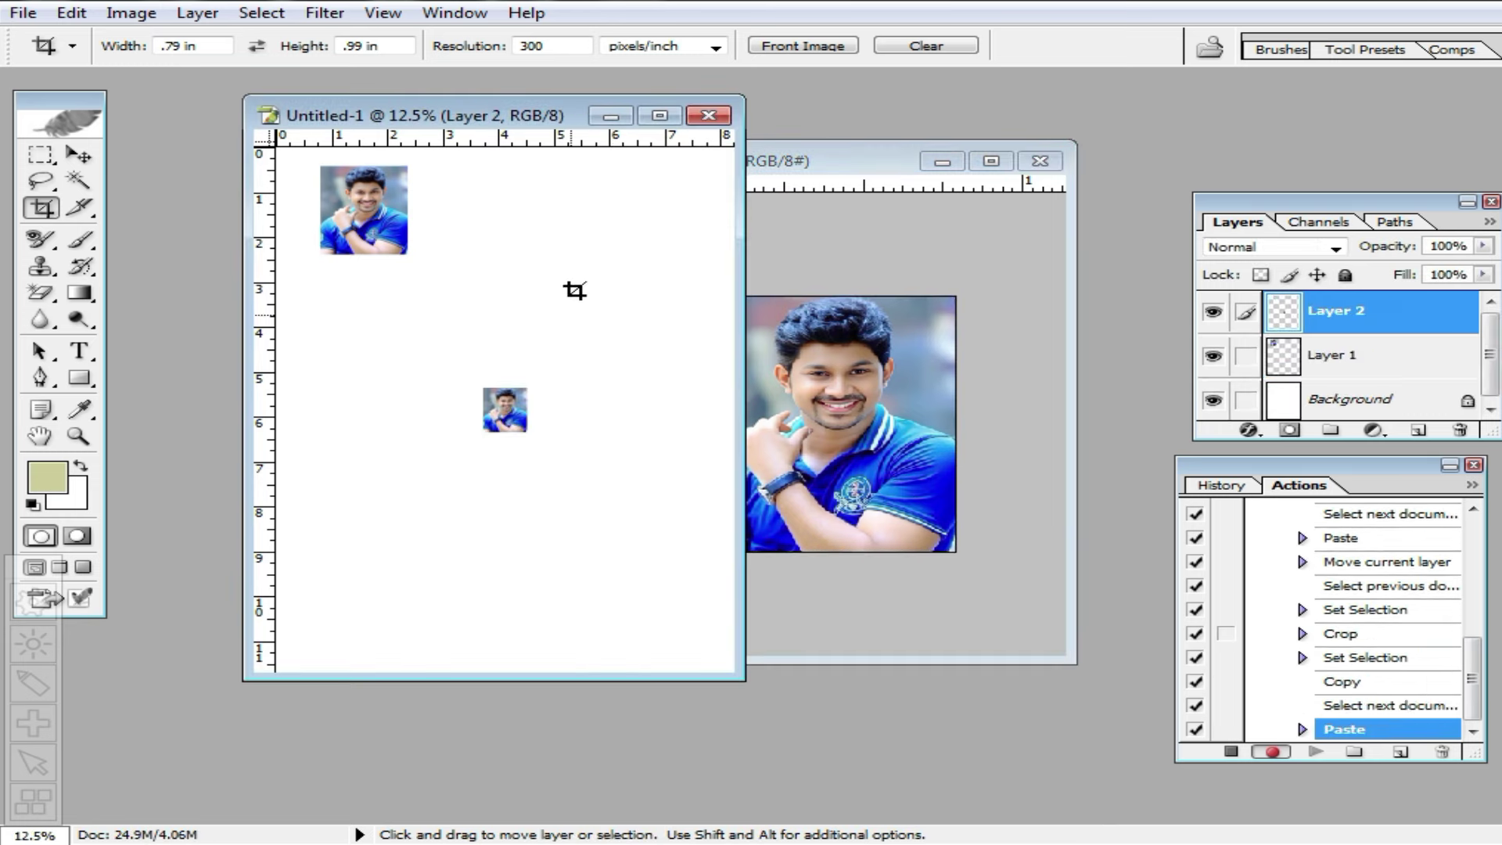
double_click(537, 115)
left_click(889, 325, "ctrl")
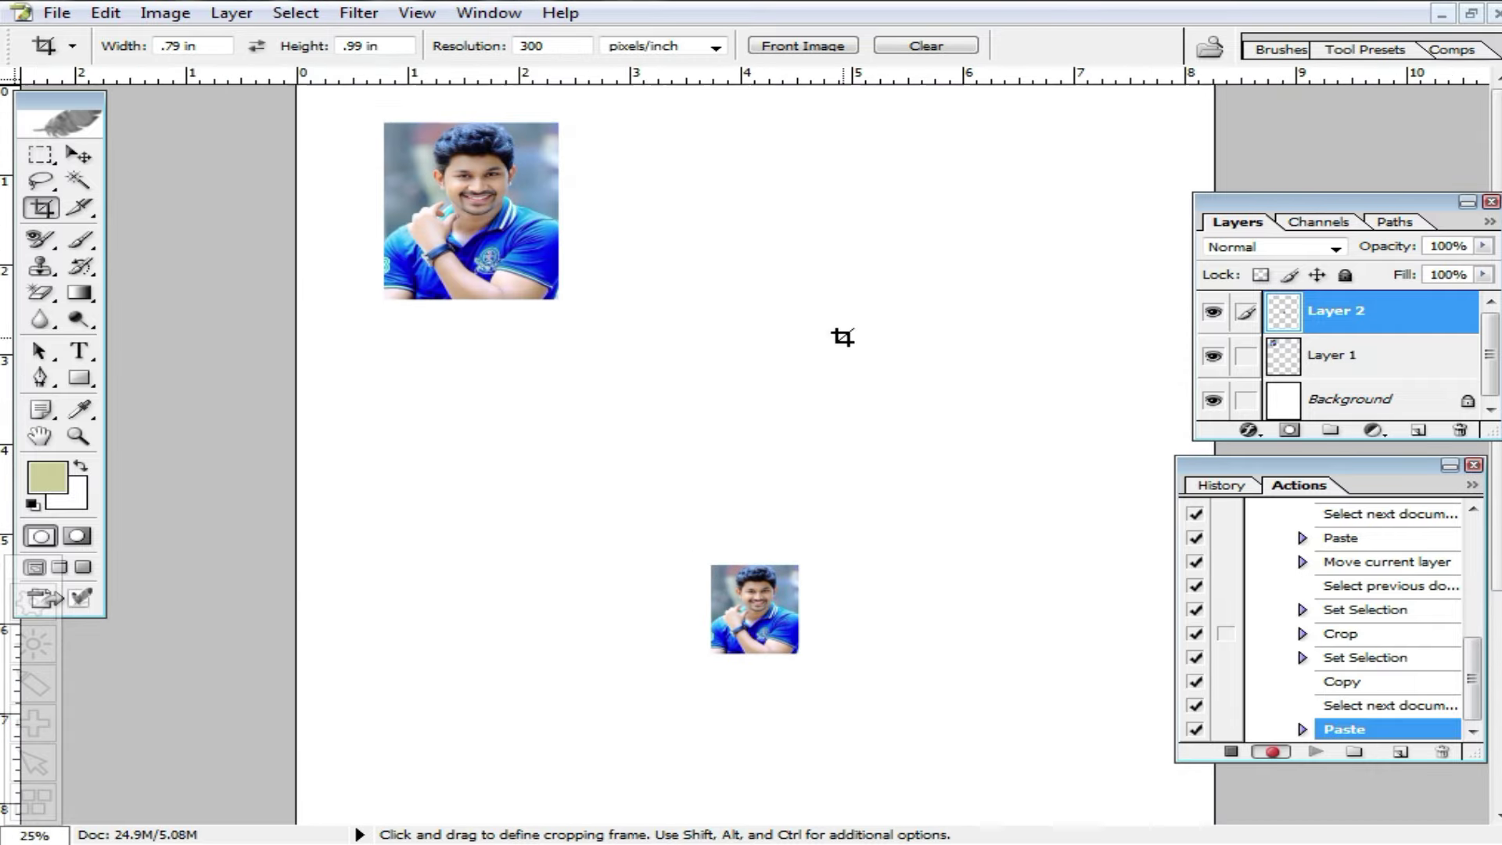
left_click(79, 156)
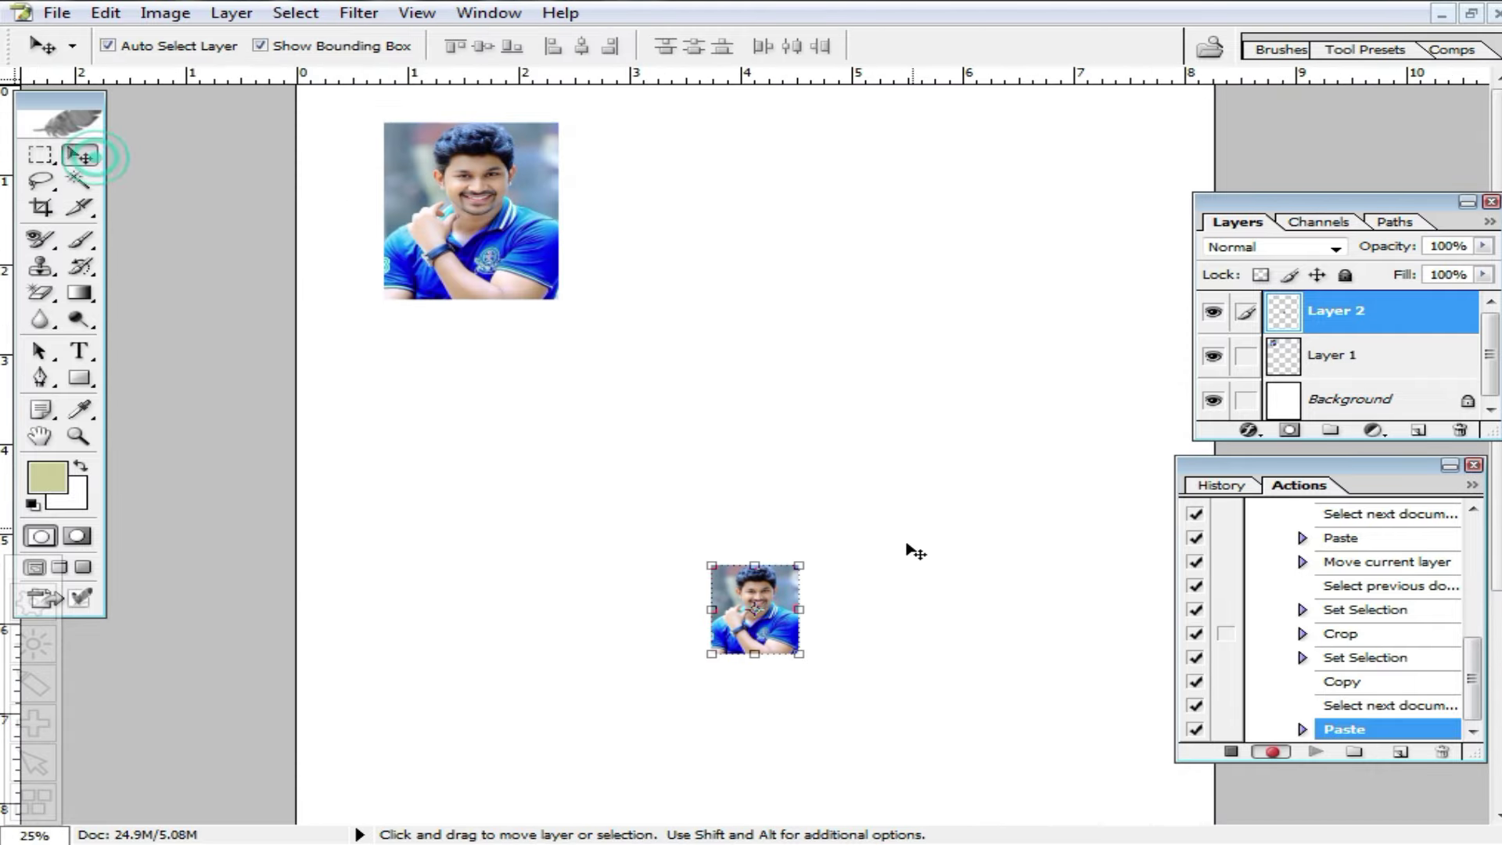
left_click(835, 547, "ctrl+alt")
left_click(575, 184)
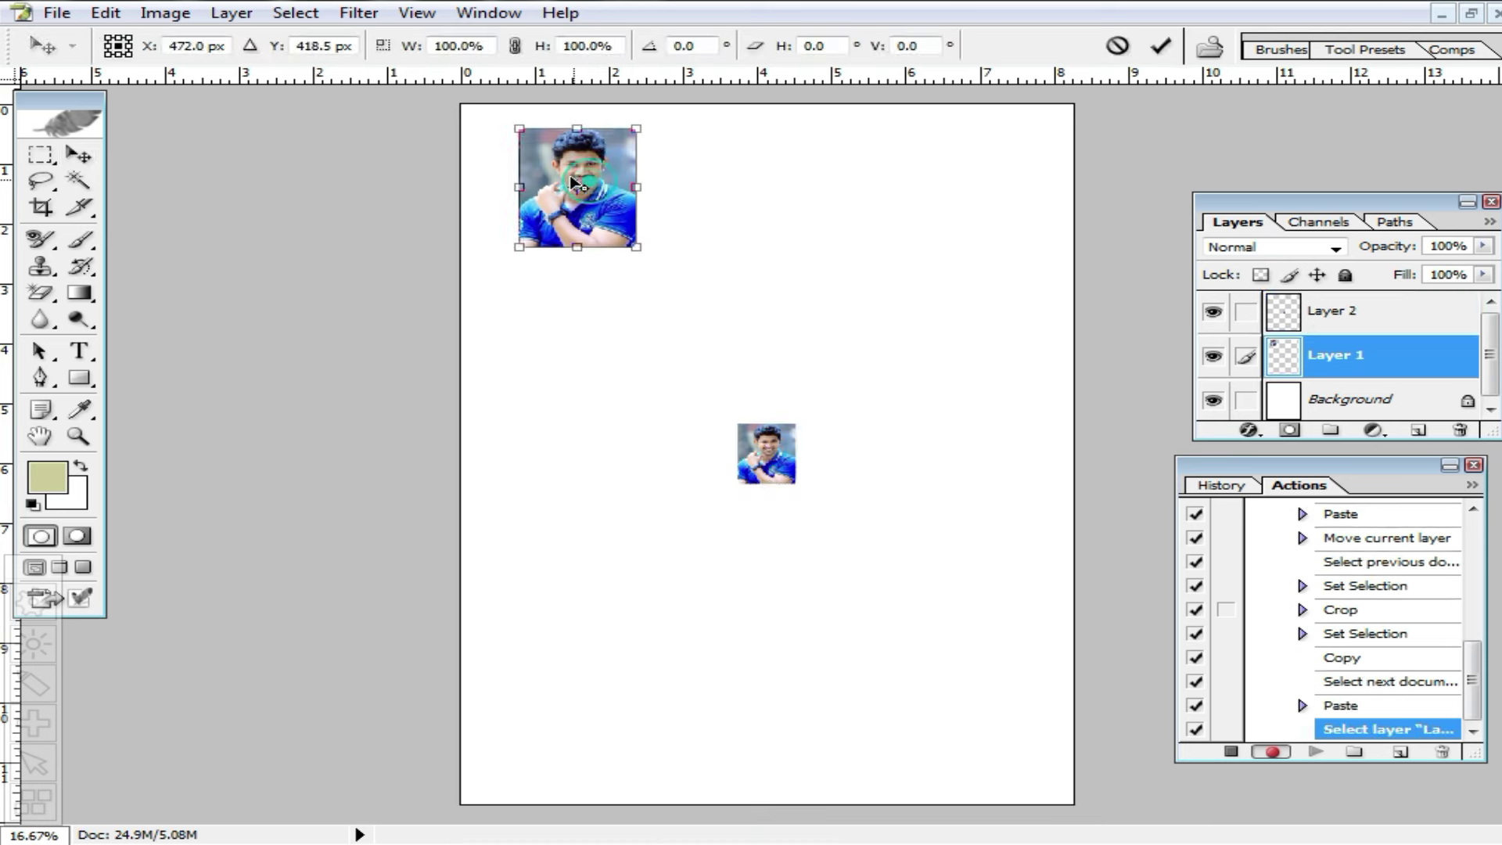
left_click_drag(615, 156, 557, 132)
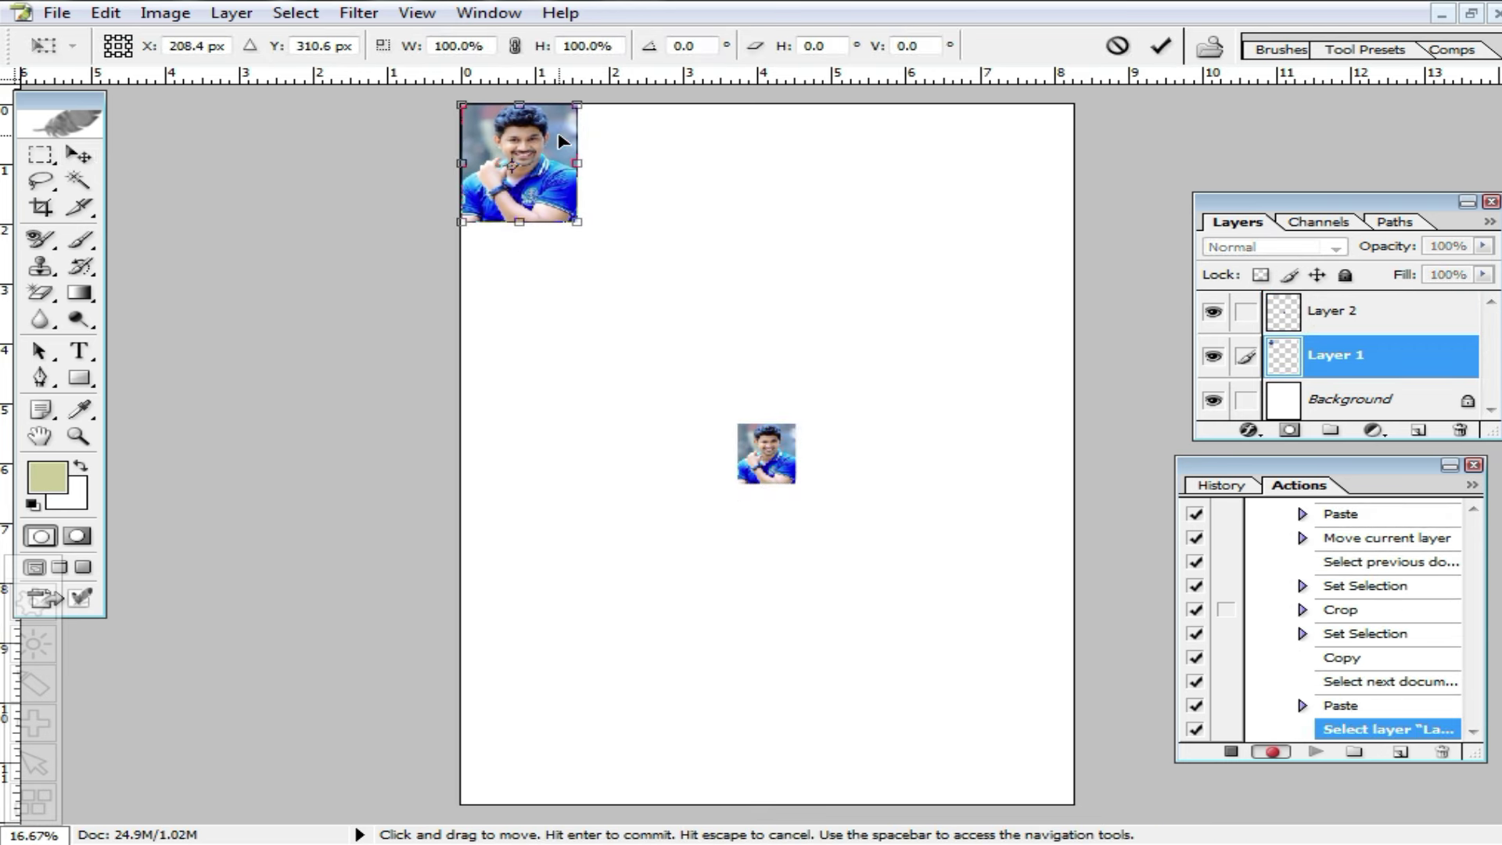
left_click(557, 141, "ctrl")
key("Return")
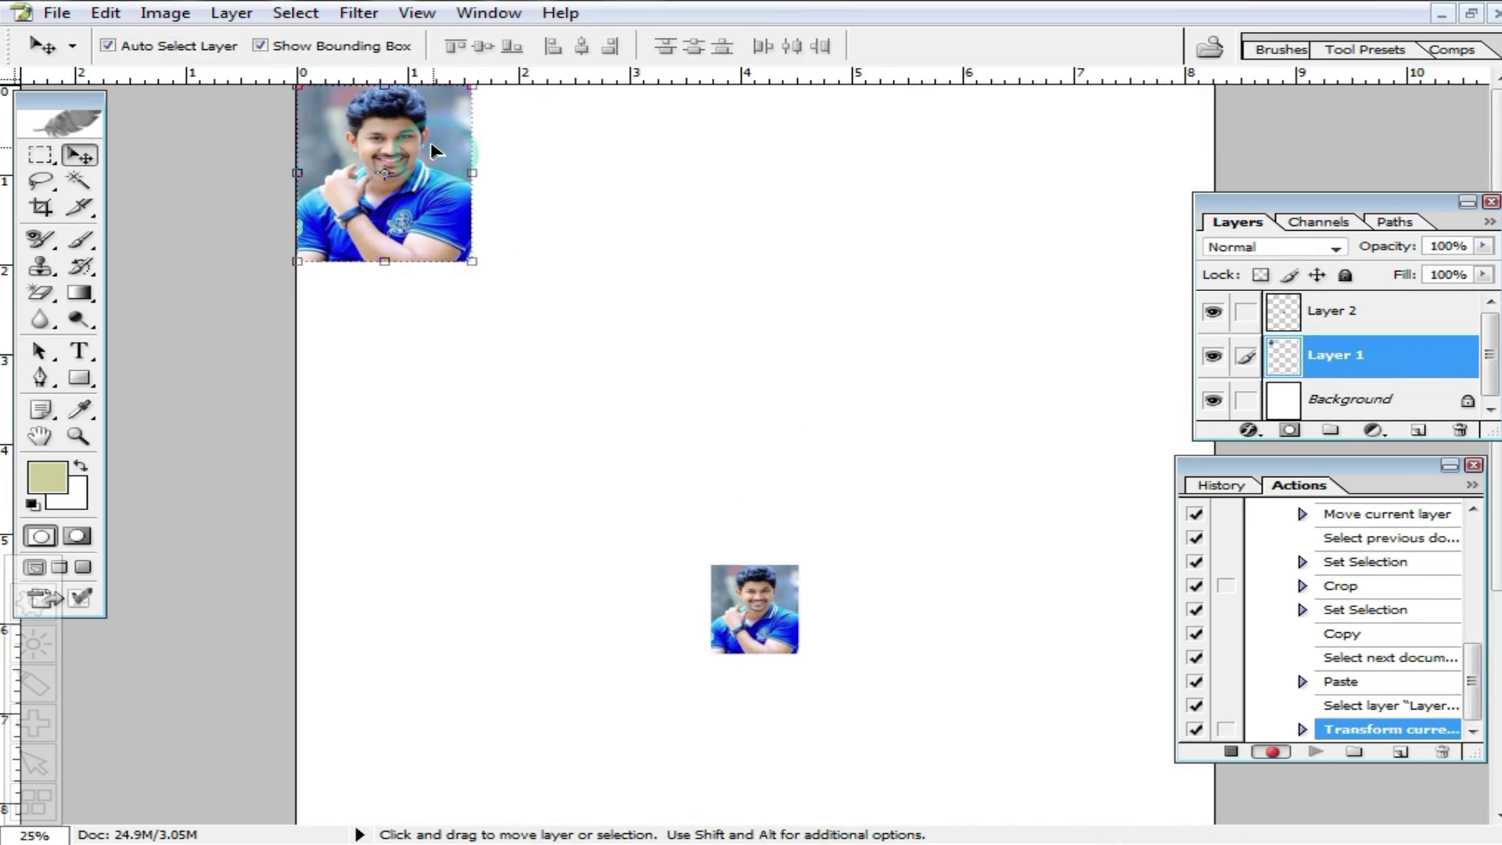
Step: Duplicate and merge the passport photo into a row of four, and copy the stamp photo beside it
left_click_drag(435, 151, 628, 149)
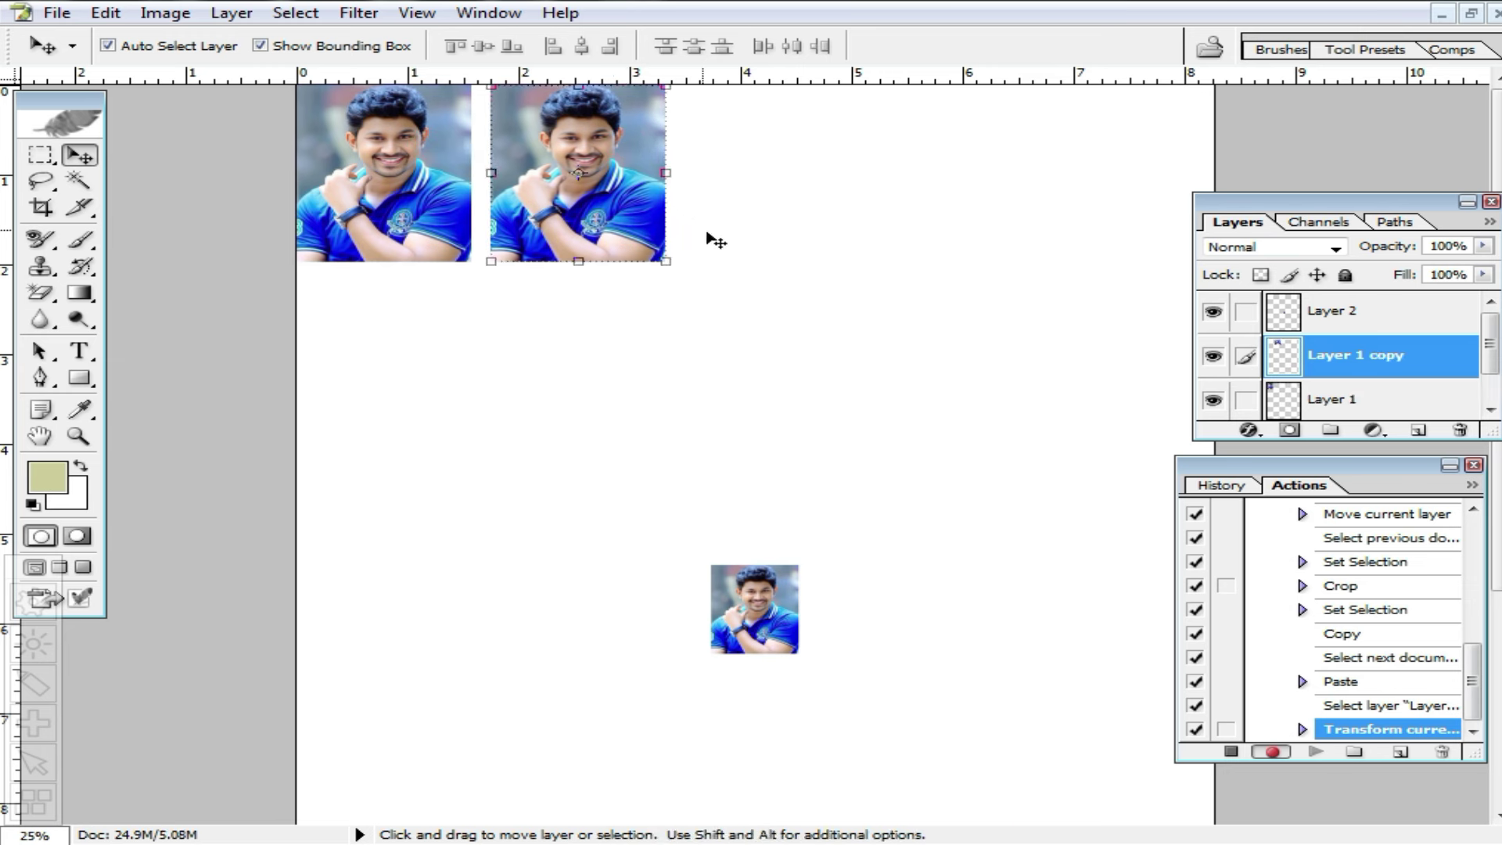
key("ctrl+e")
left_click_drag(588, 215, 984, 183)
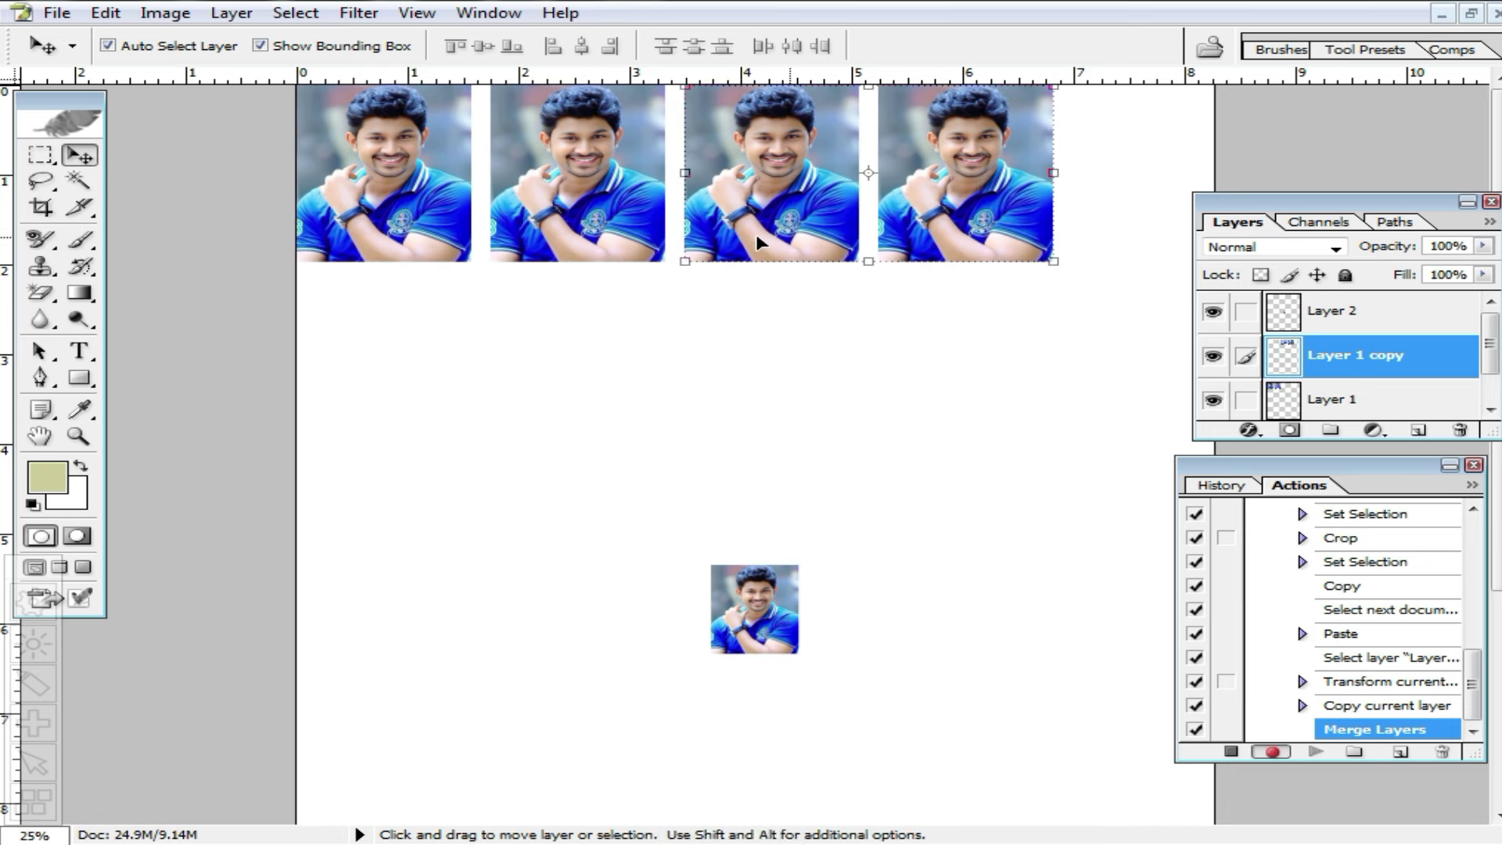
key("ctrl+e")
mouse_move(759, 582)
left_mouse_down()
mouse_move(729, 456)
mouse_move(830, 459)
left_mouse_up()
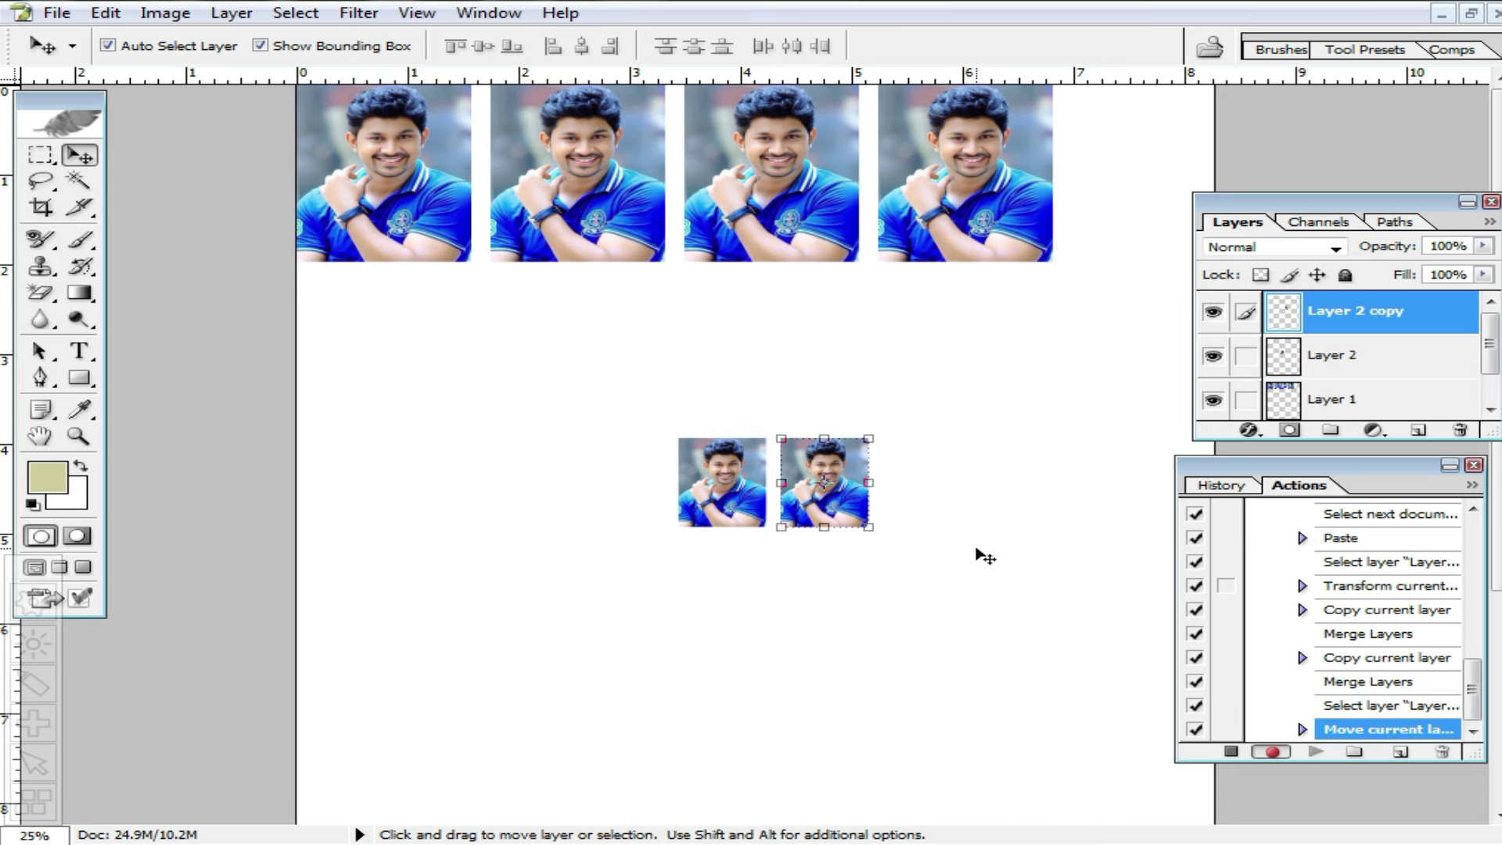
Step: Merge the stamp pair, rotate it 90°, place it after the fourth photo, and merge into the row
key("ctrl+e")
left_click_drag(888, 424, 915, 636)
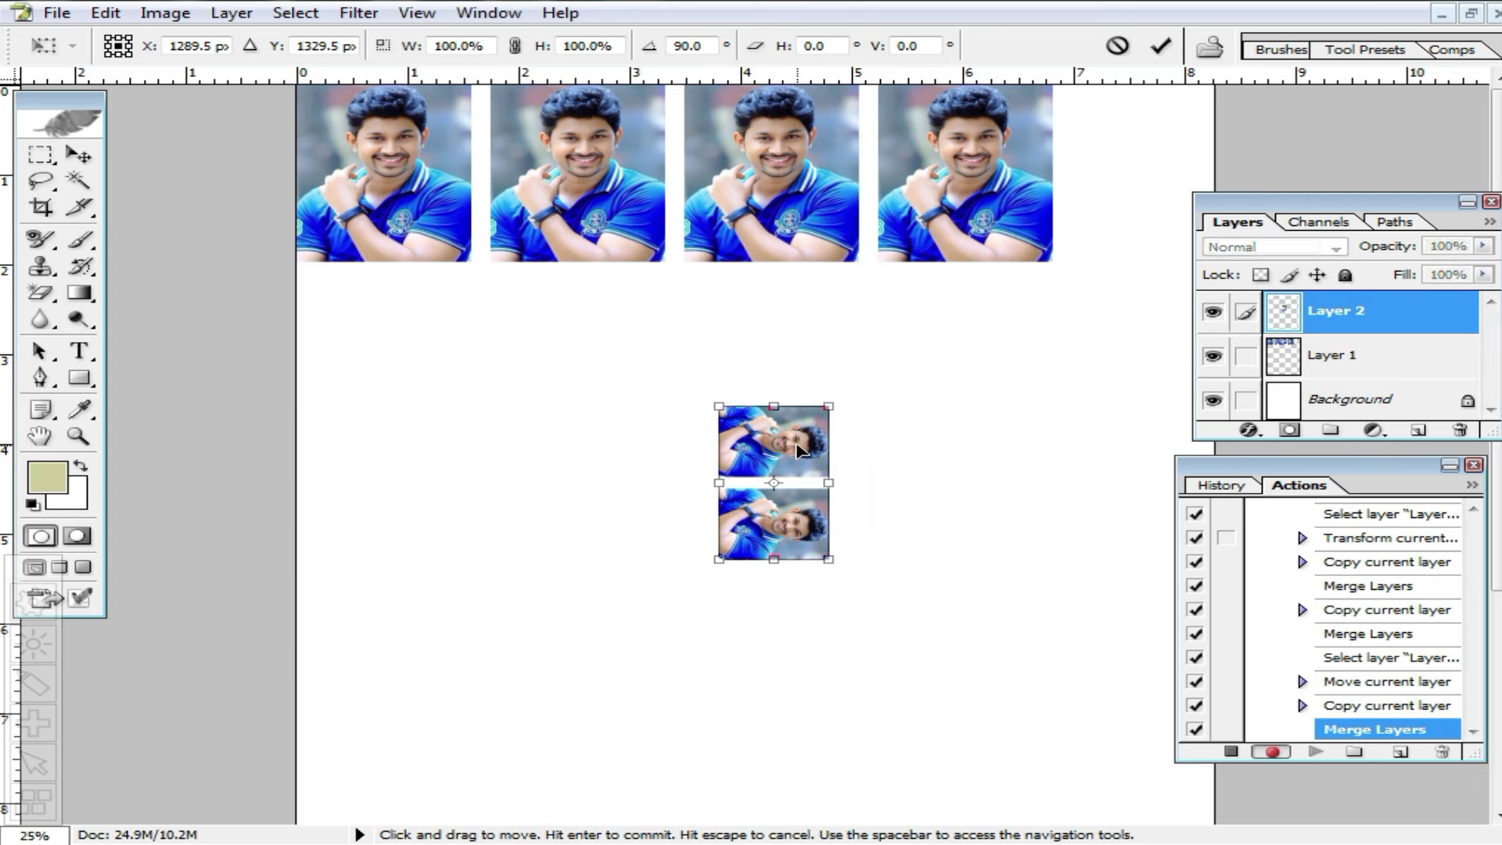
left_click_drag(797, 449, 1151, 128)
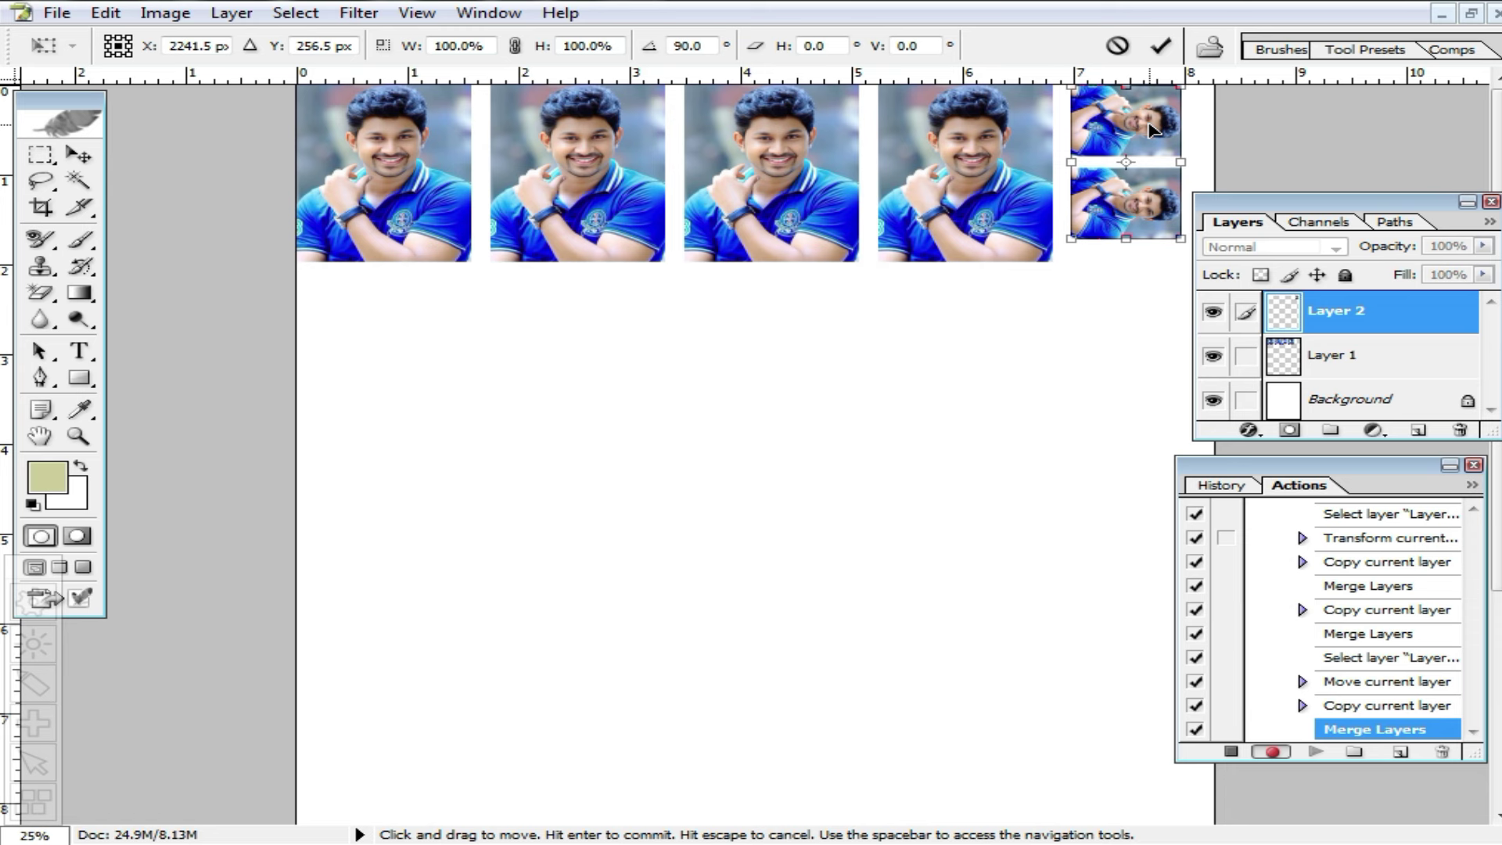
key("Return")
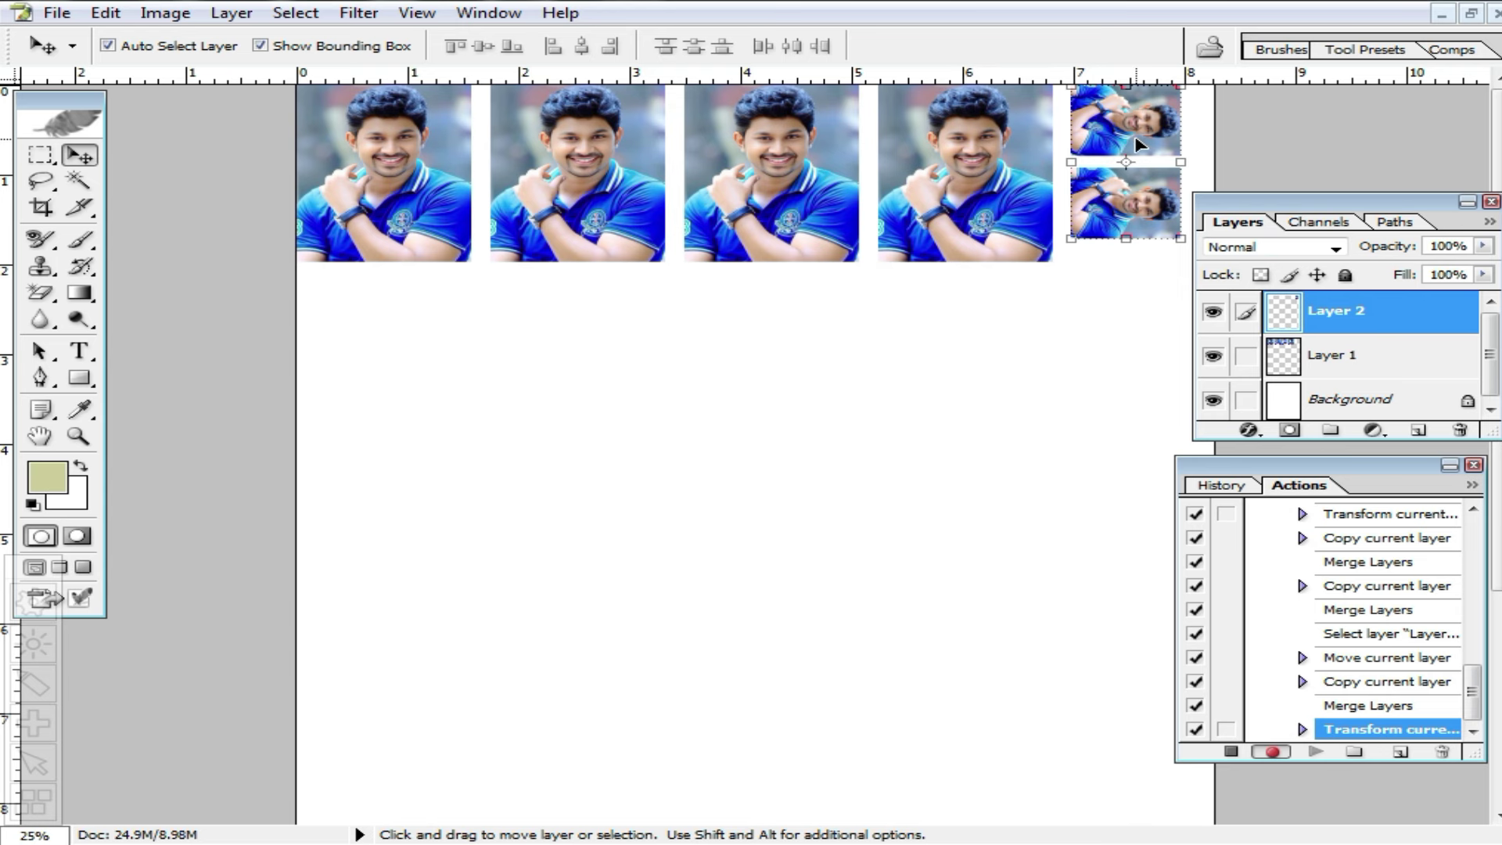
key("ctrl+e")
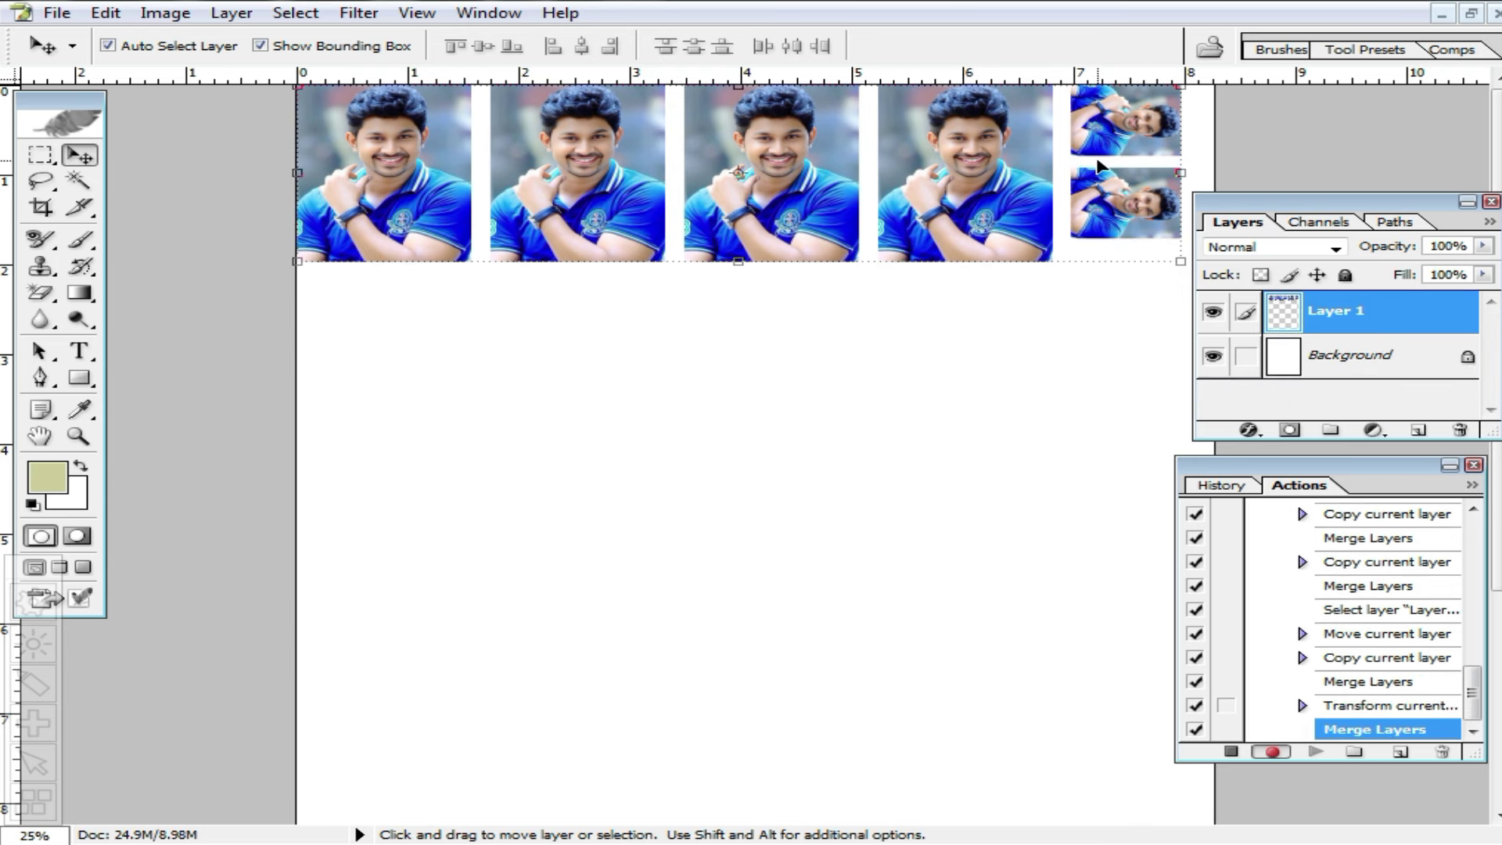
key("shift+Right")
key("shift+Right")
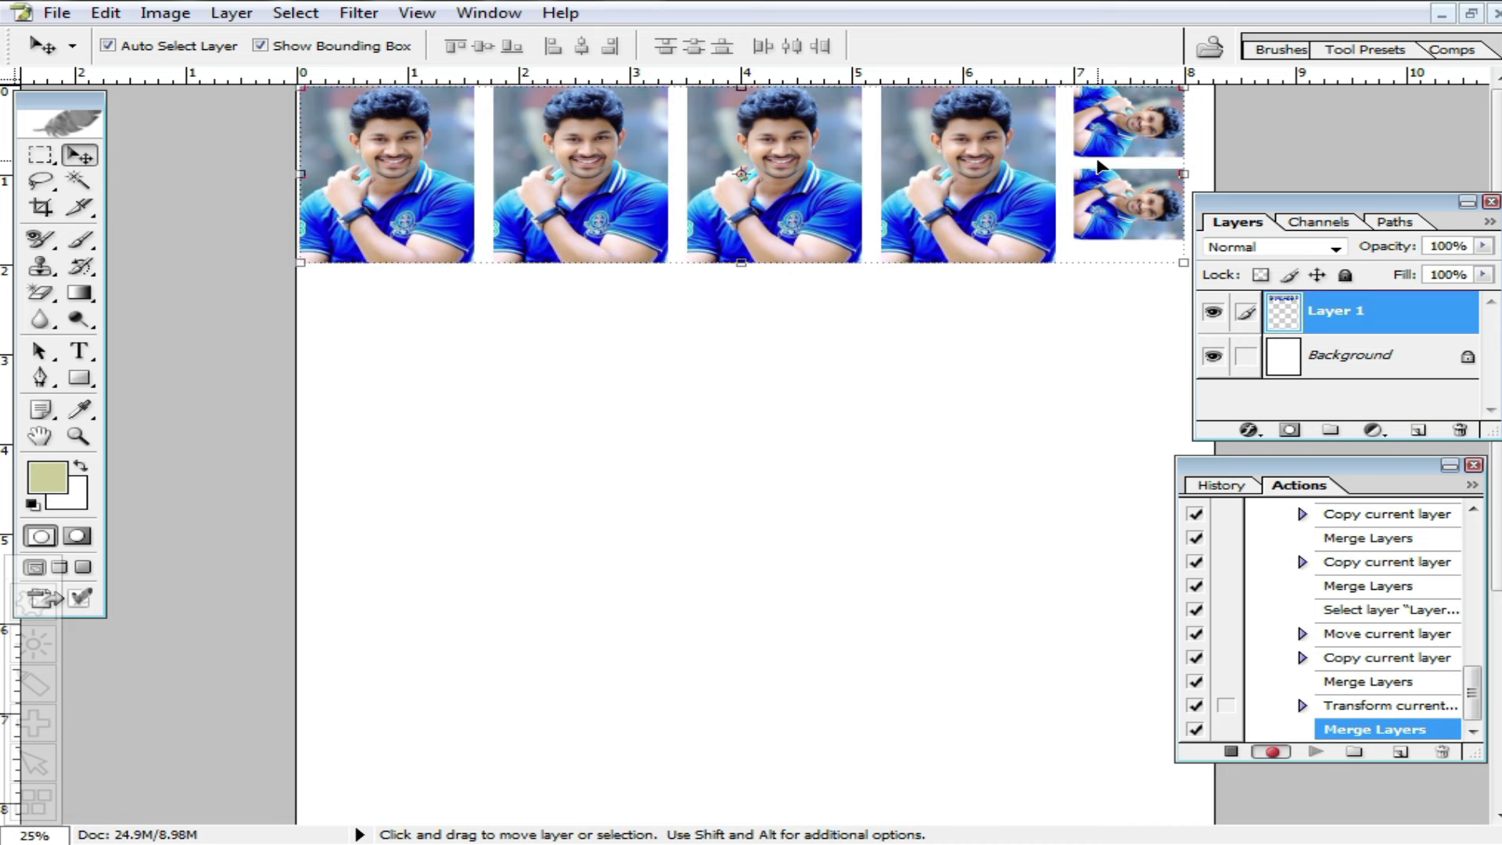
Step: Stop recording Action 7, discard Untitled-1 unsaved, undo the portrait crop, and replay the action with F2
left_click(1231, 752)
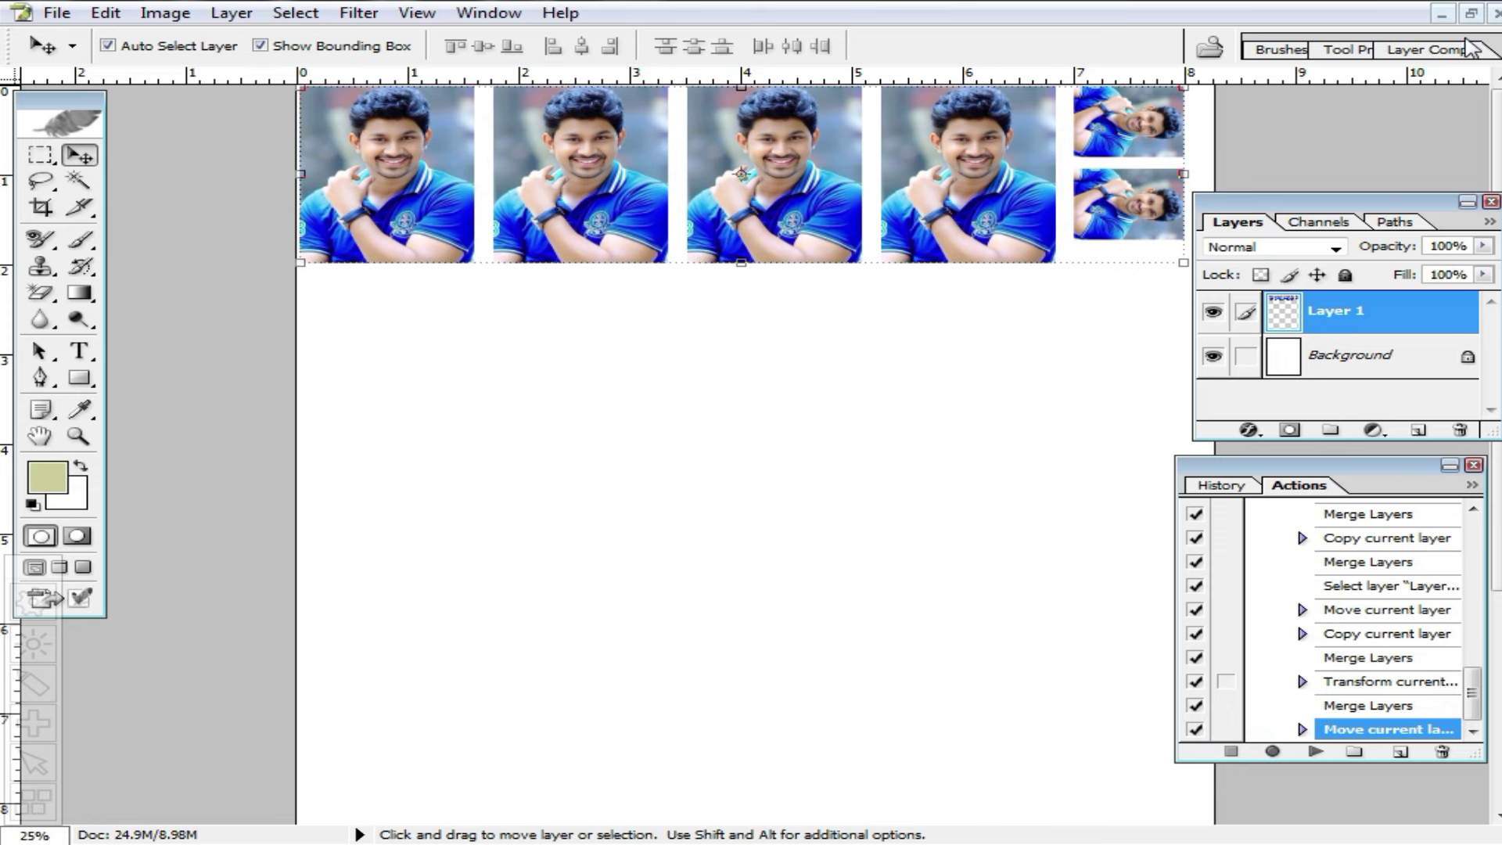
left_click(1470, 13)
left_click(710, 116)
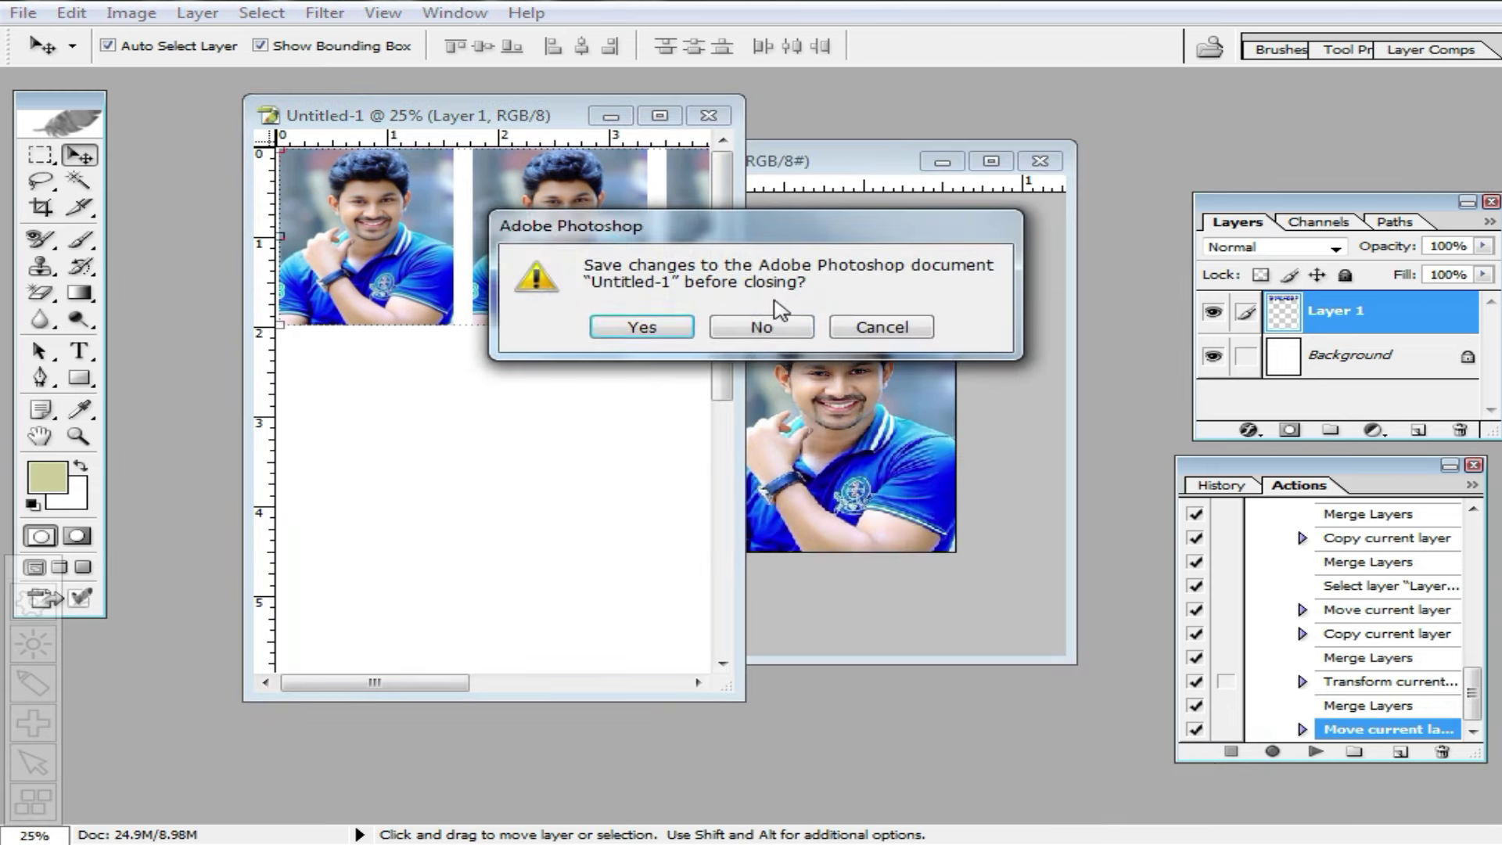
left_click(770, 325)
key("ctrl+z")
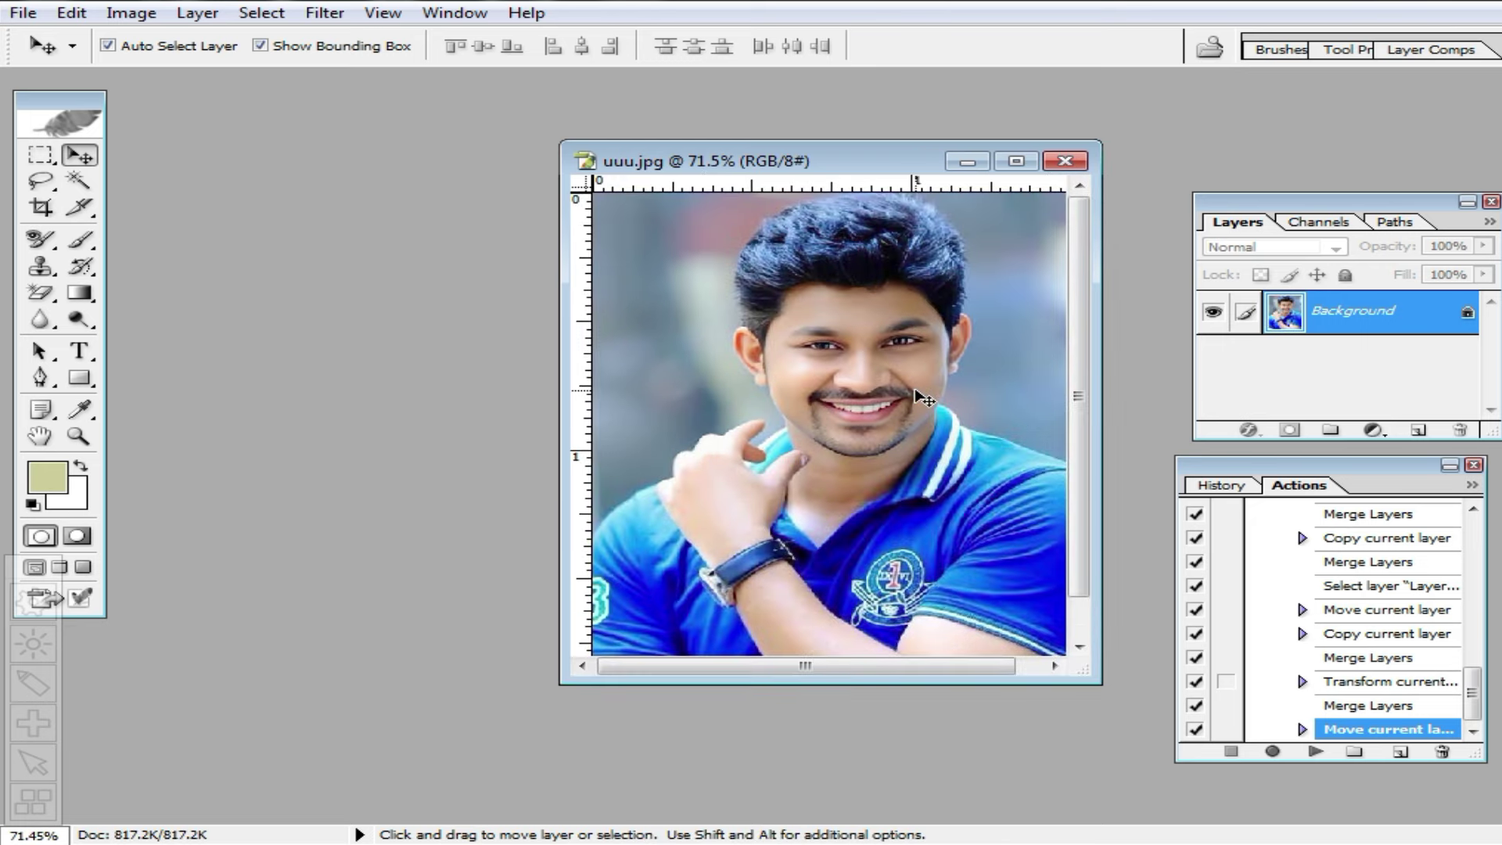
key("F2")
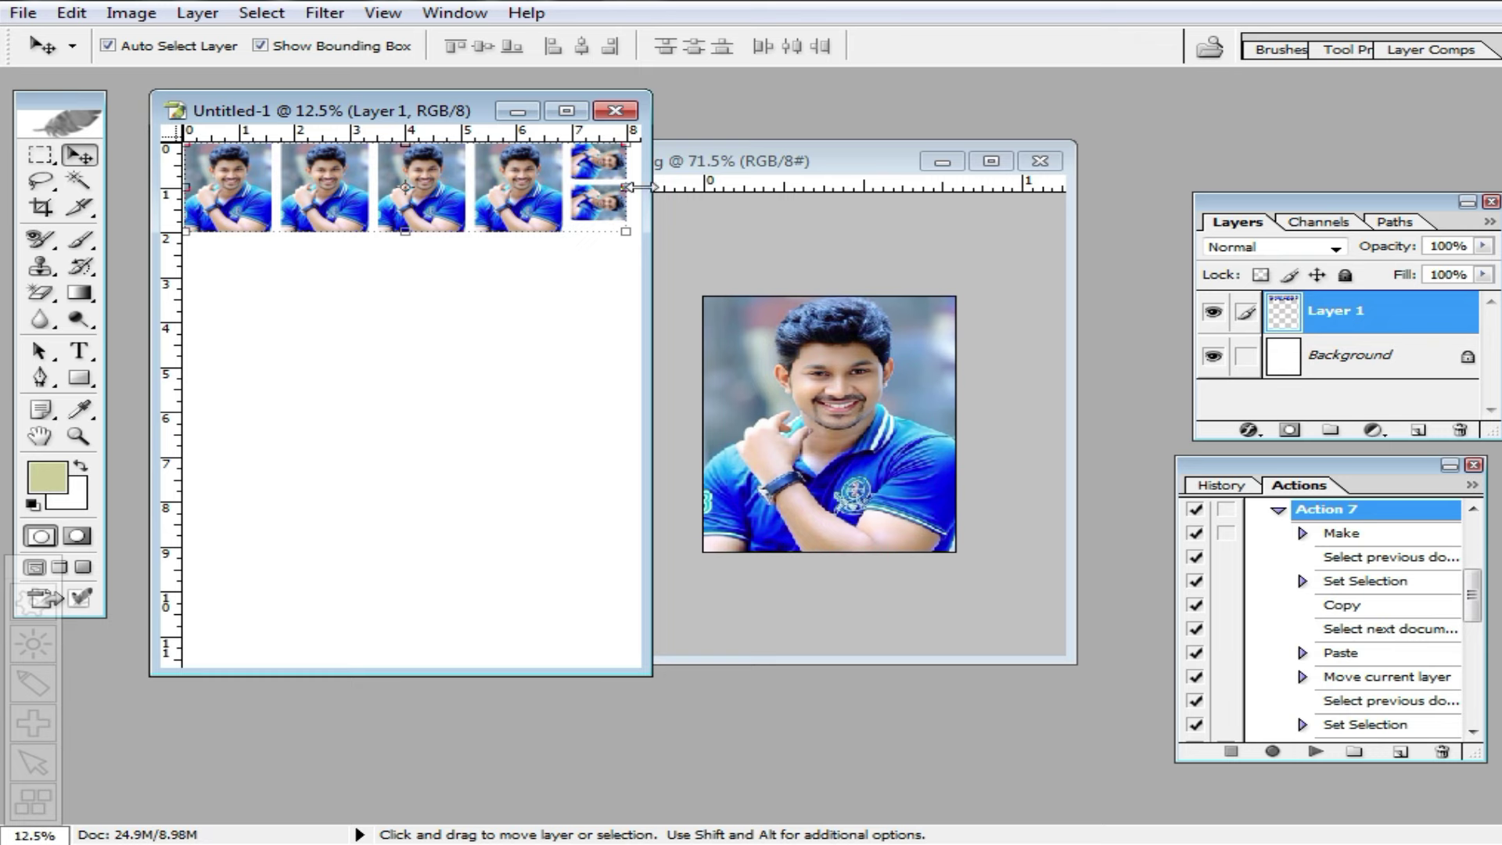
double_click(374, 115)
left_click_drag(588, 196, 991, 598)
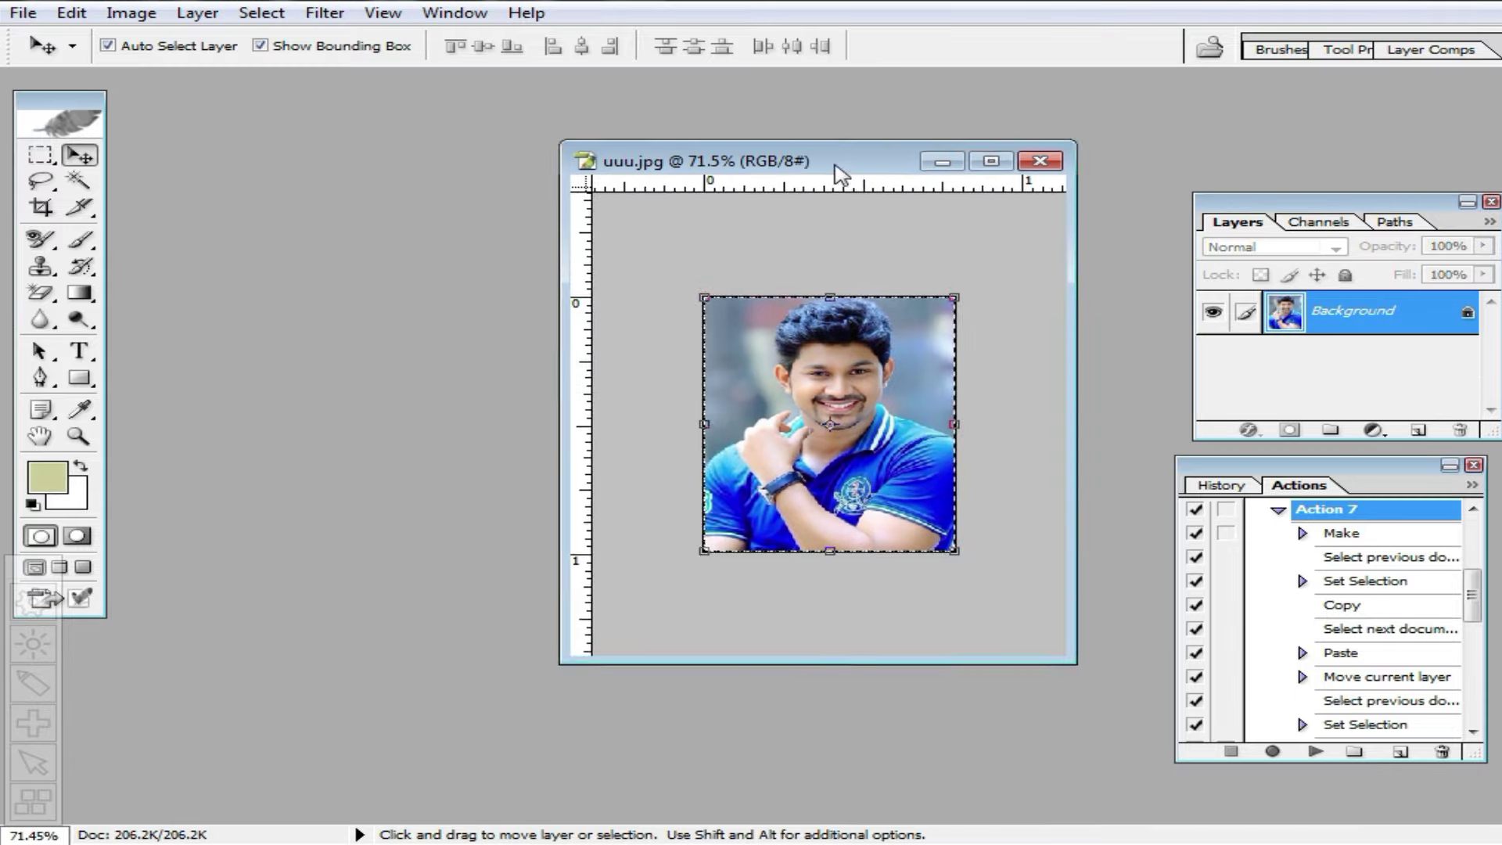
key("ctrl+Tab")
left_click(678, 148)
double_click(677, 148)
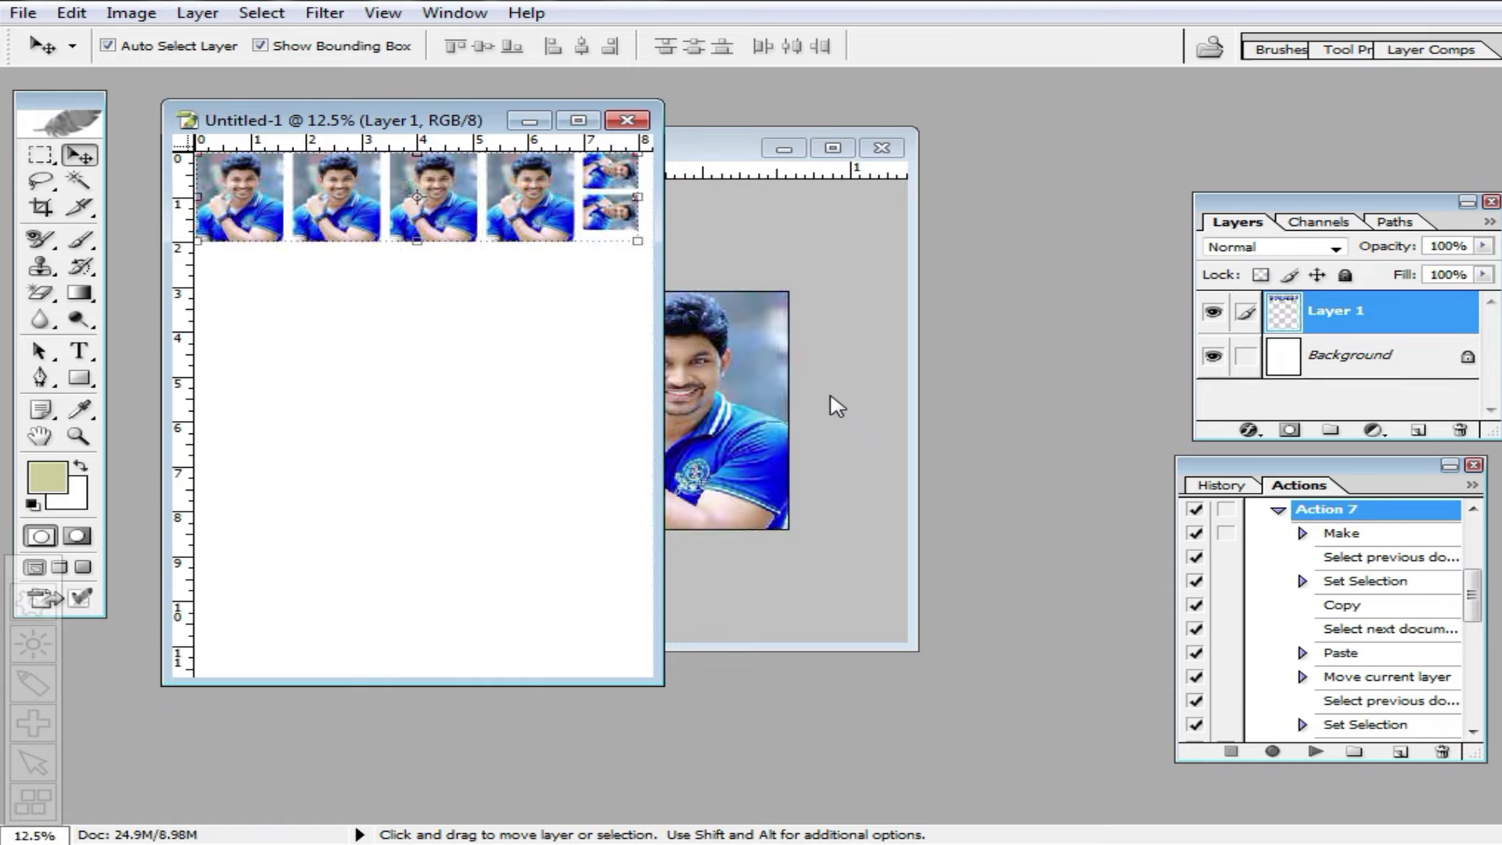
double_click(399, 119)
key("z")
left_click(775, 194)
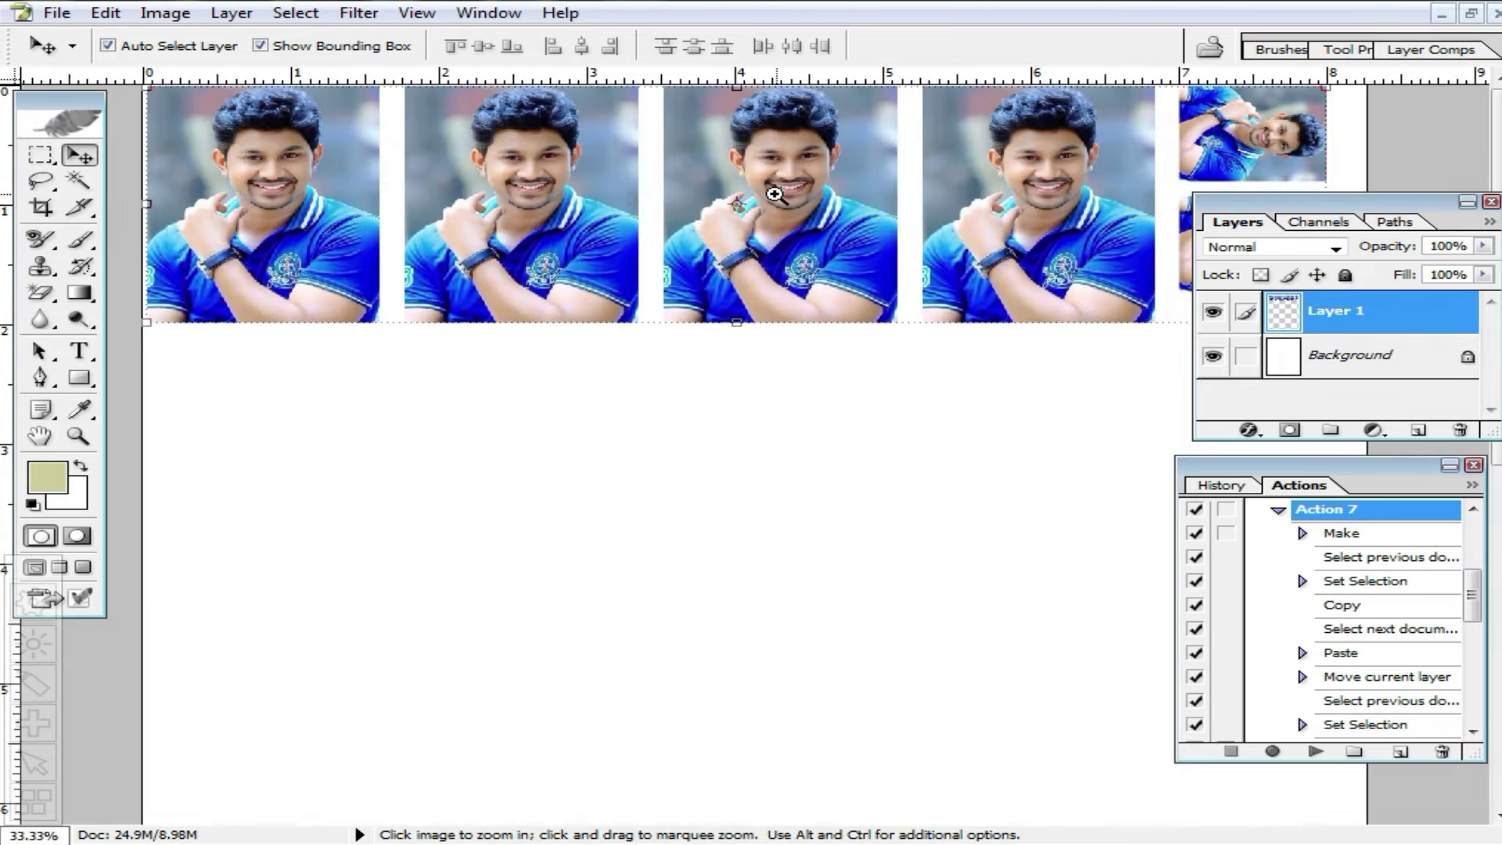
key("v")
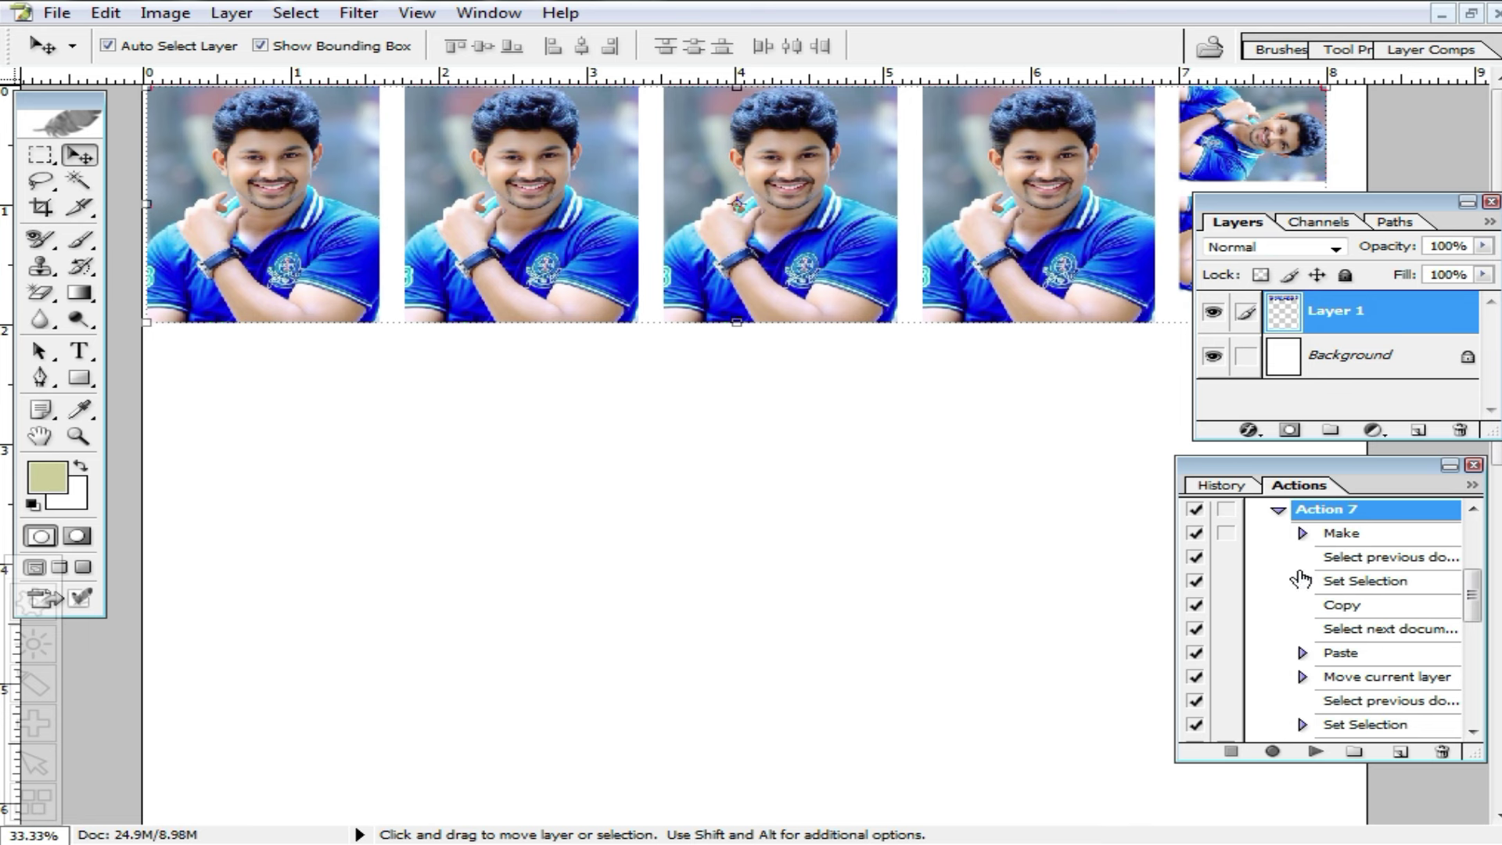
key("ctrl+minus")
Step: Alt-drag the photo row downward to add an identical second row as Layer 1 copy
left_click_drag(814, 175, 831, 364)
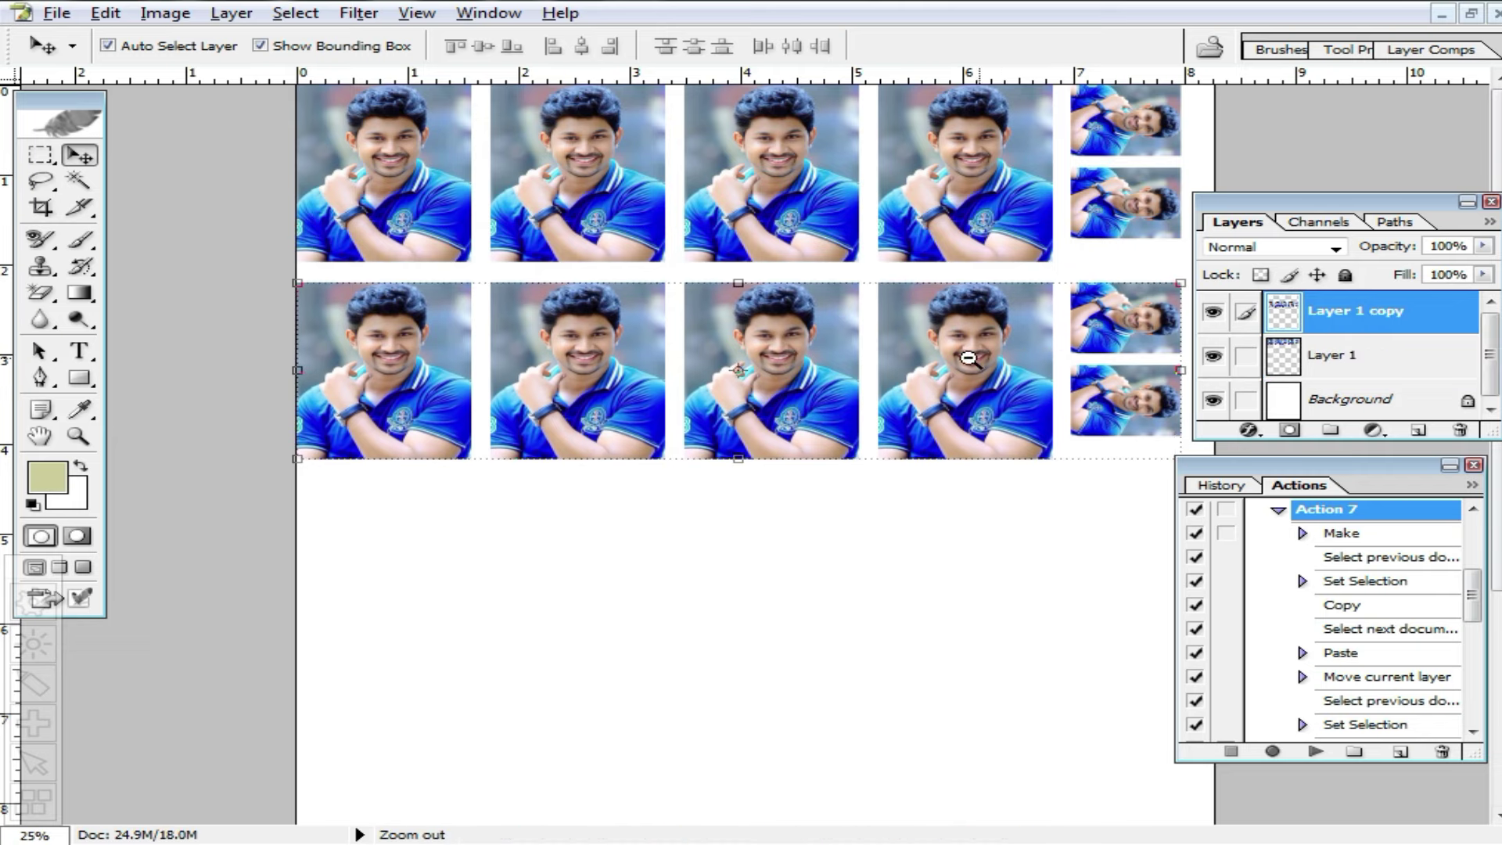
key("ctrl+minus")
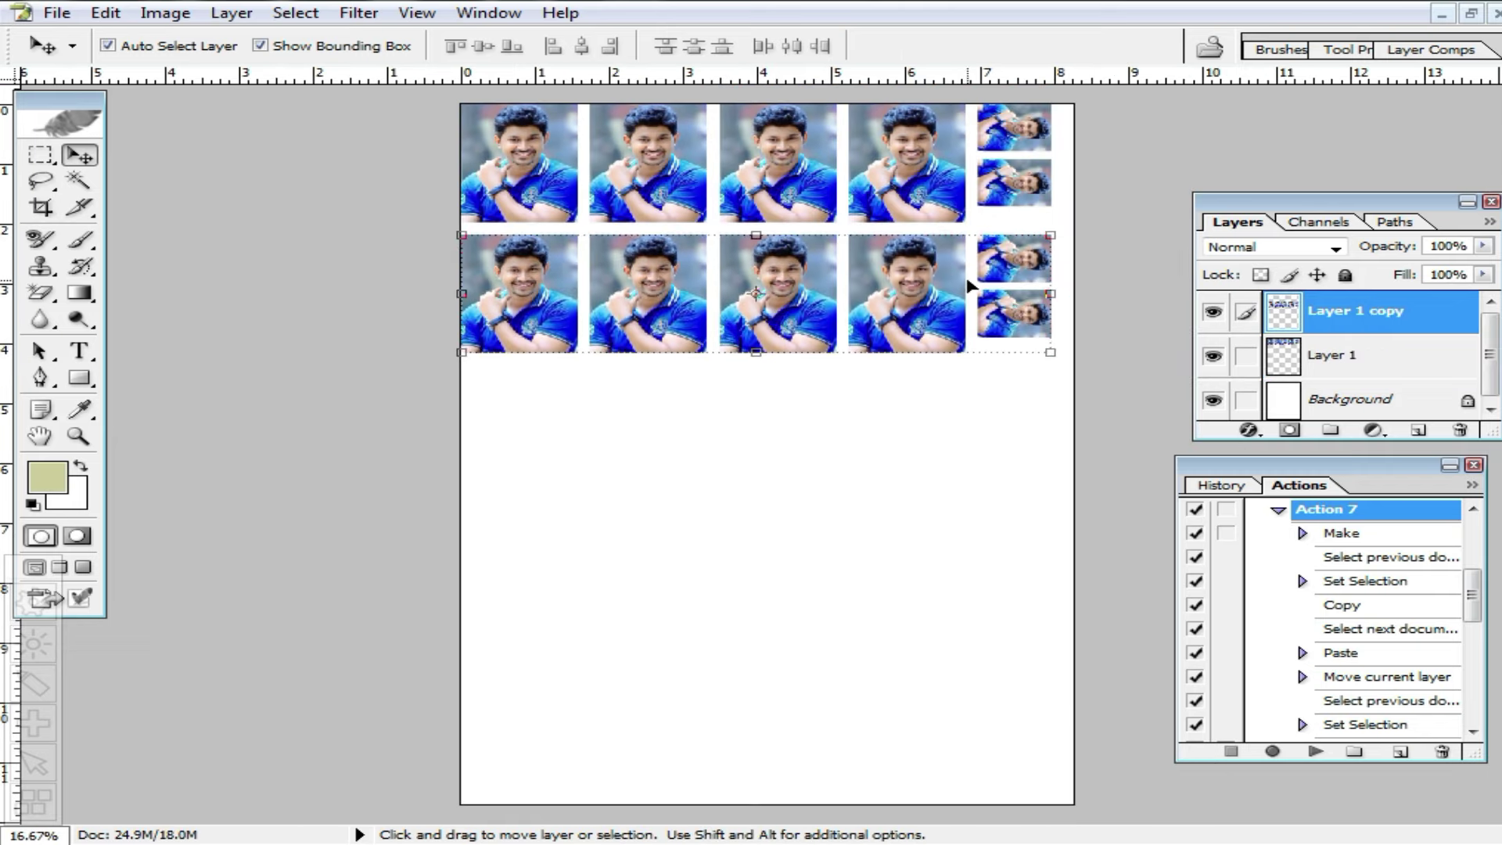
left_click(889, 281, "ctrl")
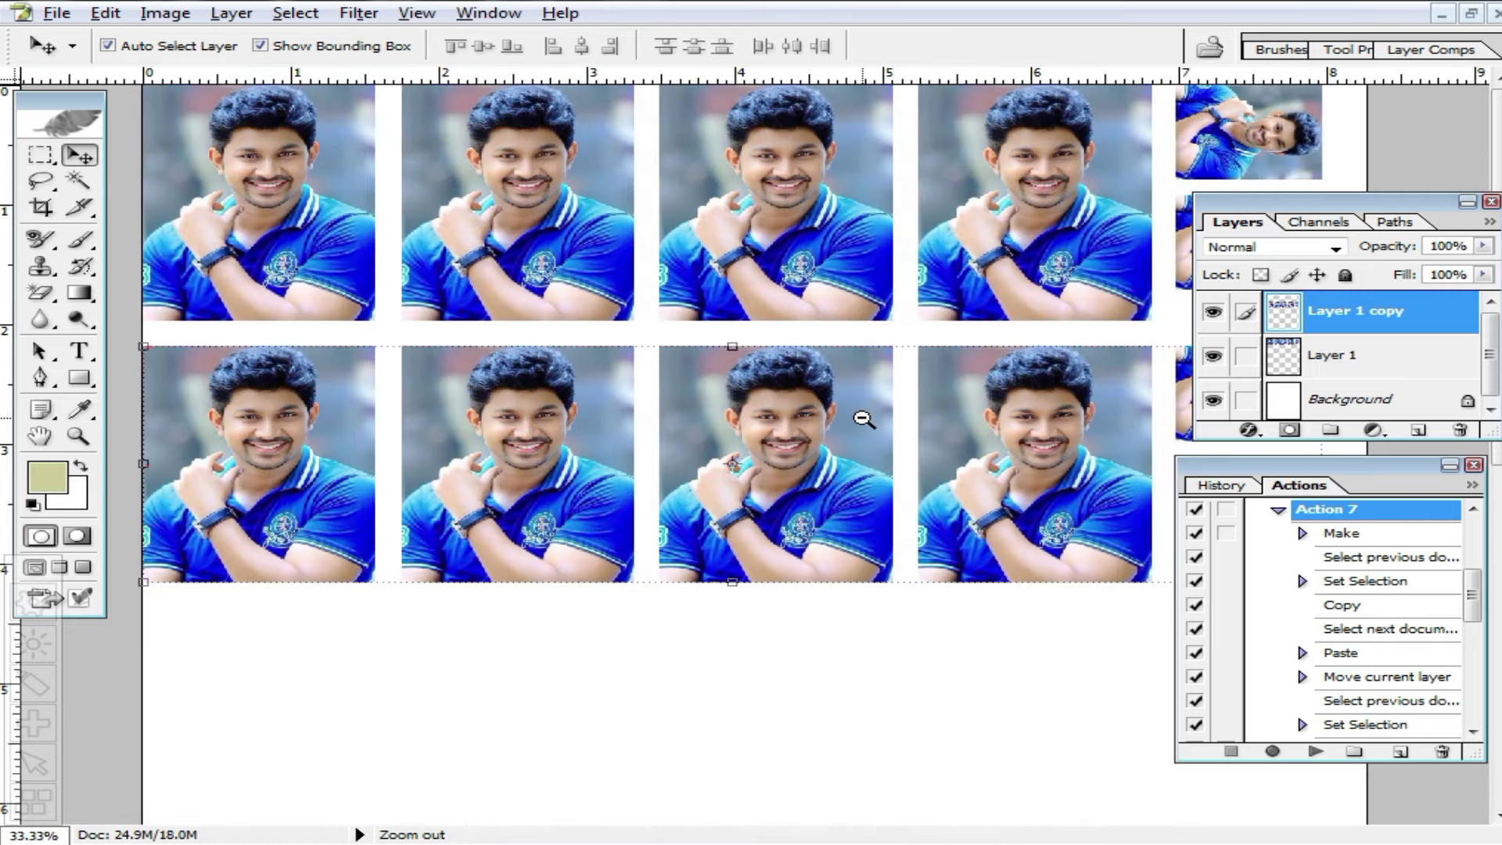
left_click(864, 419, "ctrl+alt")
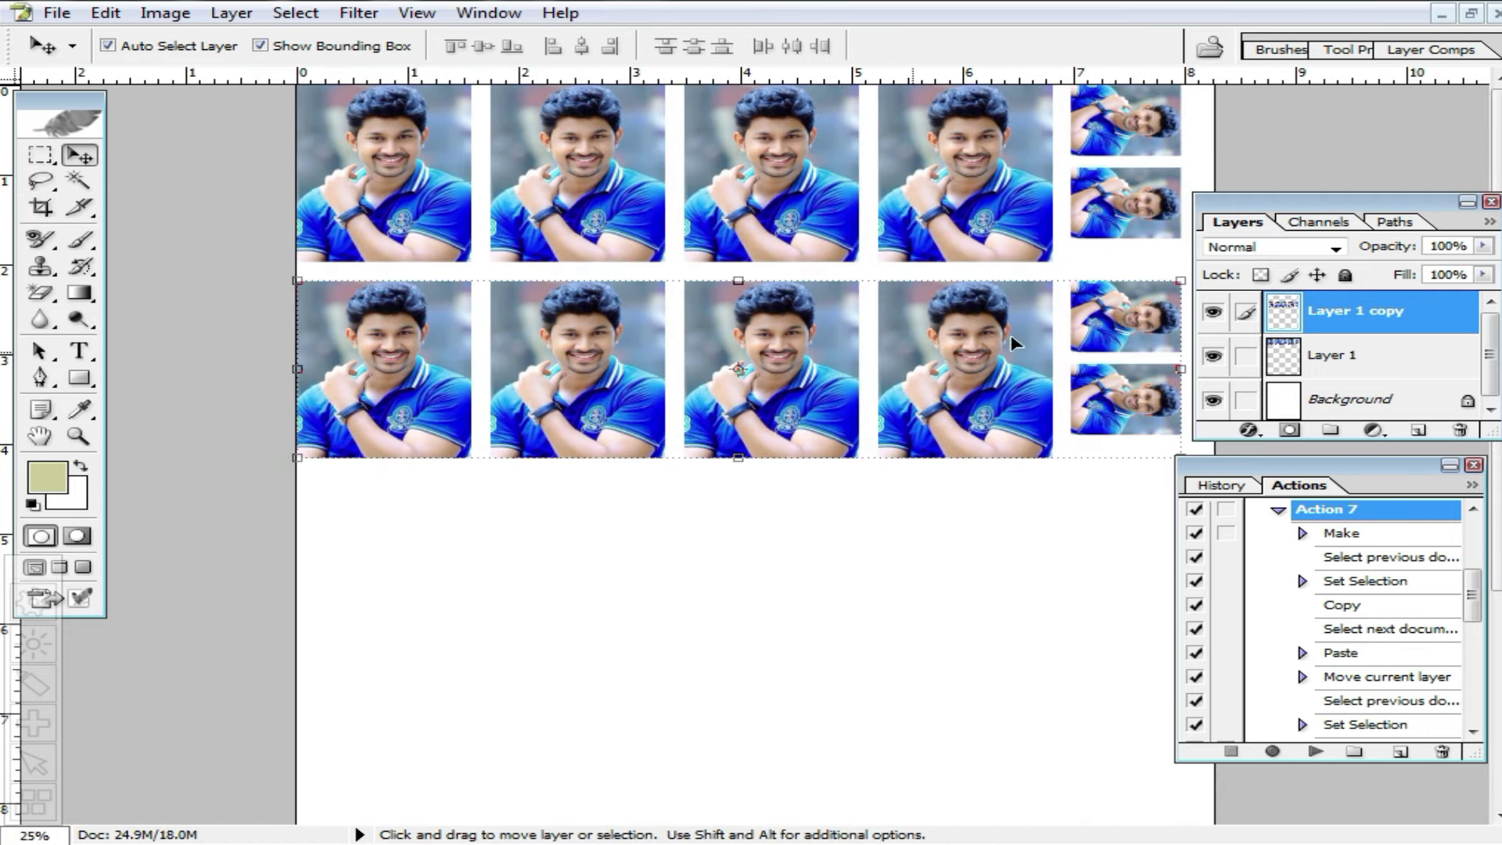
left_click(1471, 14)
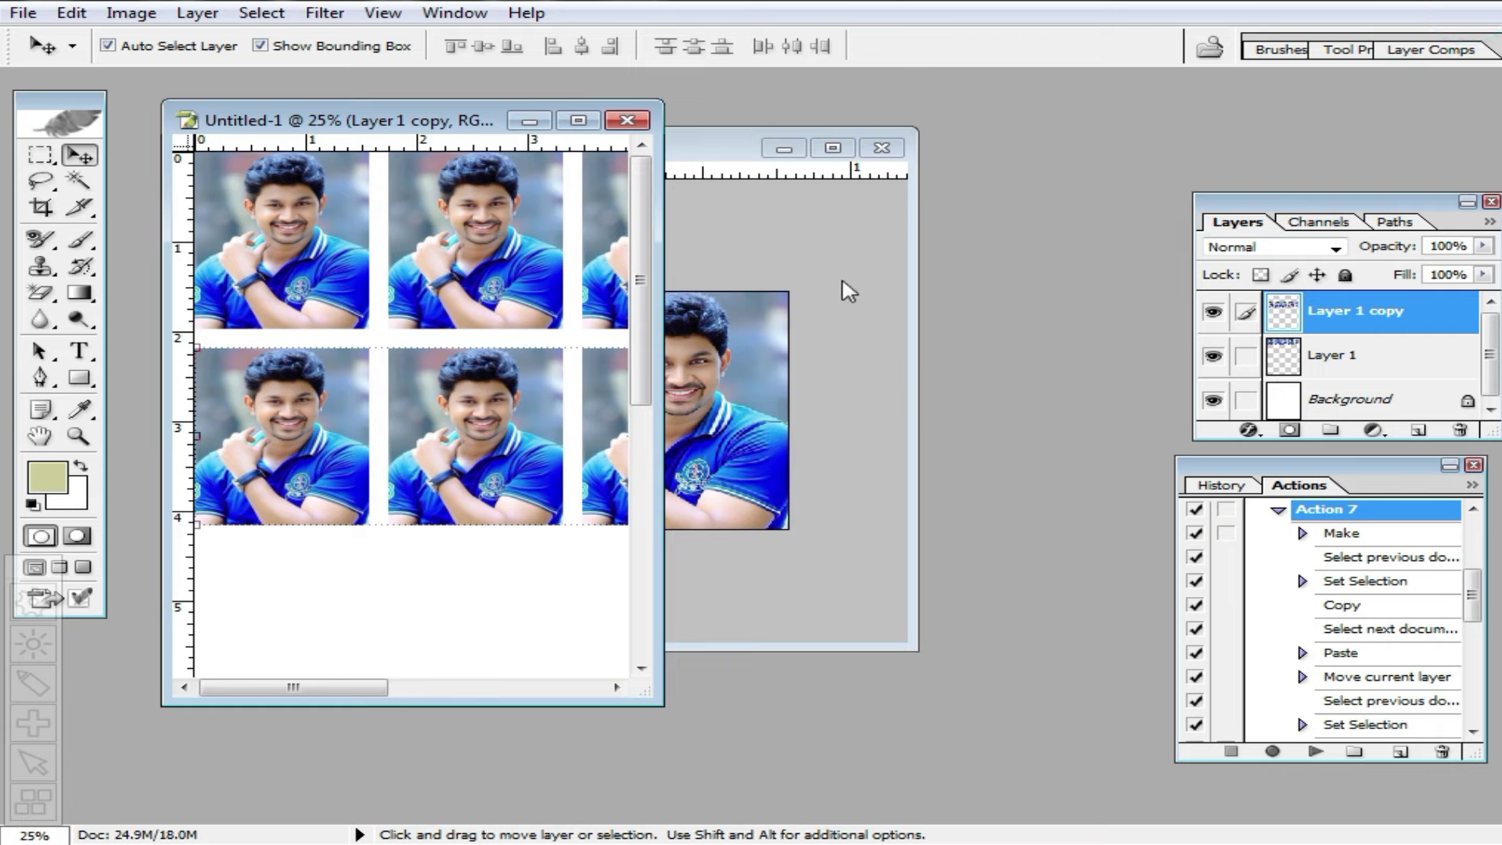
Step: Enlarge the uuu.jpg window, deselect, and undo the portrait back to its original uncropped size
left_click(833, 278)
mouse_move(747, 156)
left_mouse_down()
mouse_move(780, 126)
mouse_move(747, 122)
left_mouse_up()
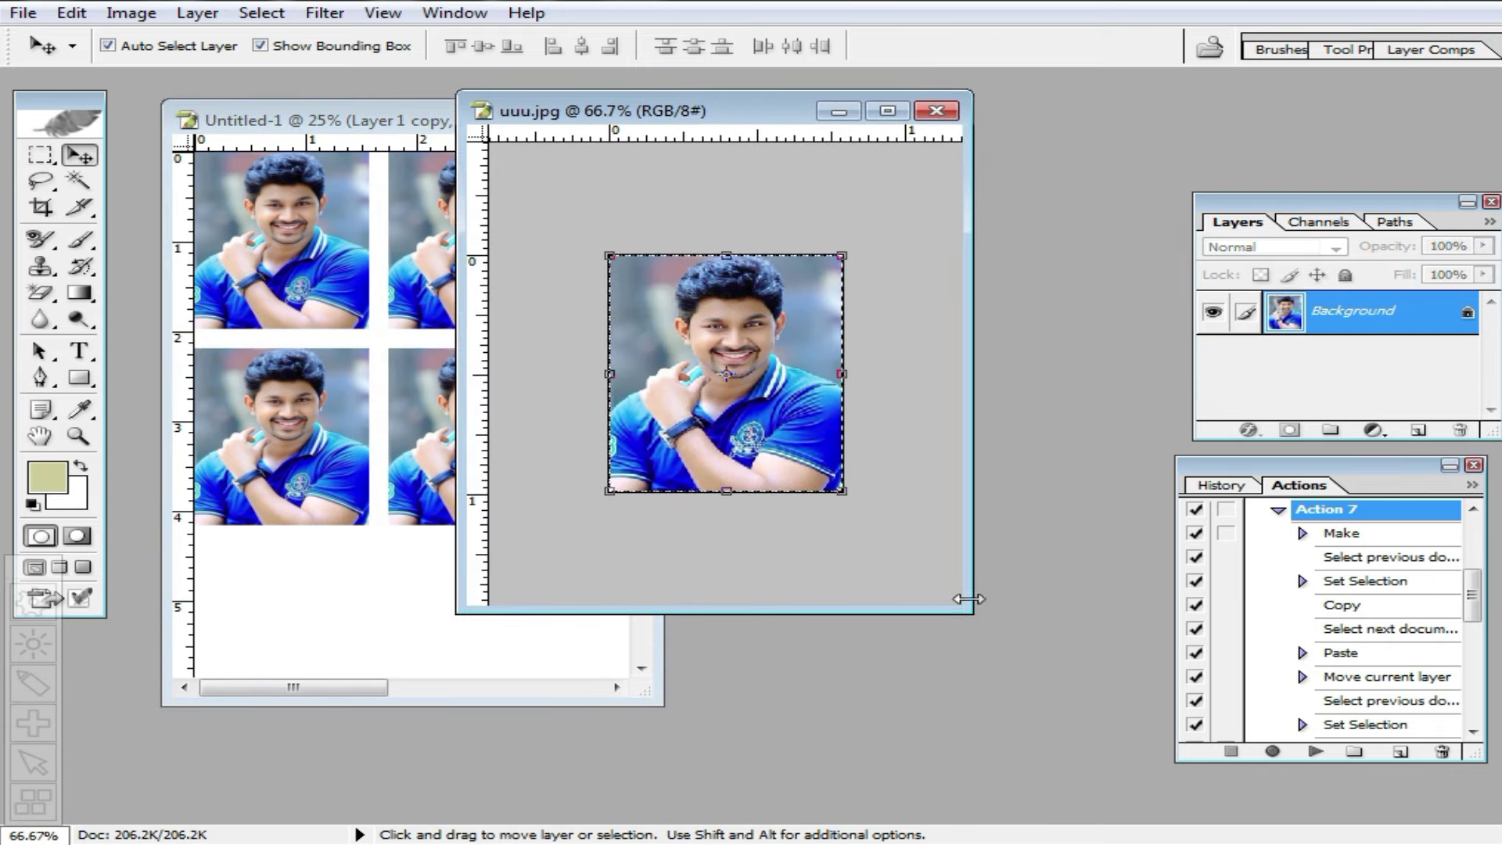
left_click_drag(967, 599, 1070, 665)
scroll(949, 409, "up", 2)
left_click_drag(837, 110, 841, 86)
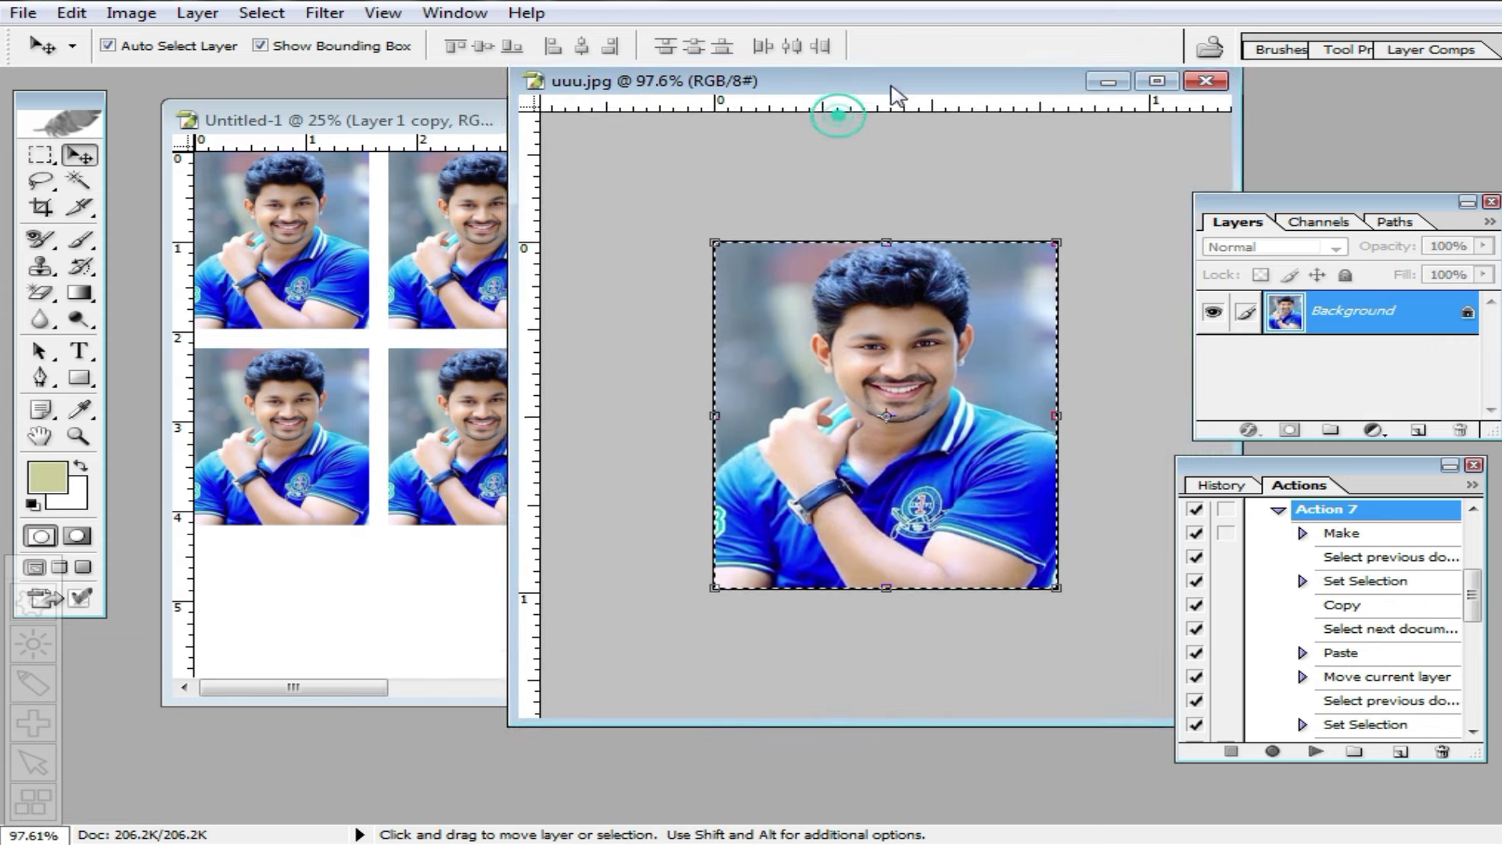
key("ctrl+d")
key("ctrl+z")
mouse_move(970, 80)
left_mouse_down()
mouse_move(913, 99)
mouse_move(876, 85)
left_mouse_up()
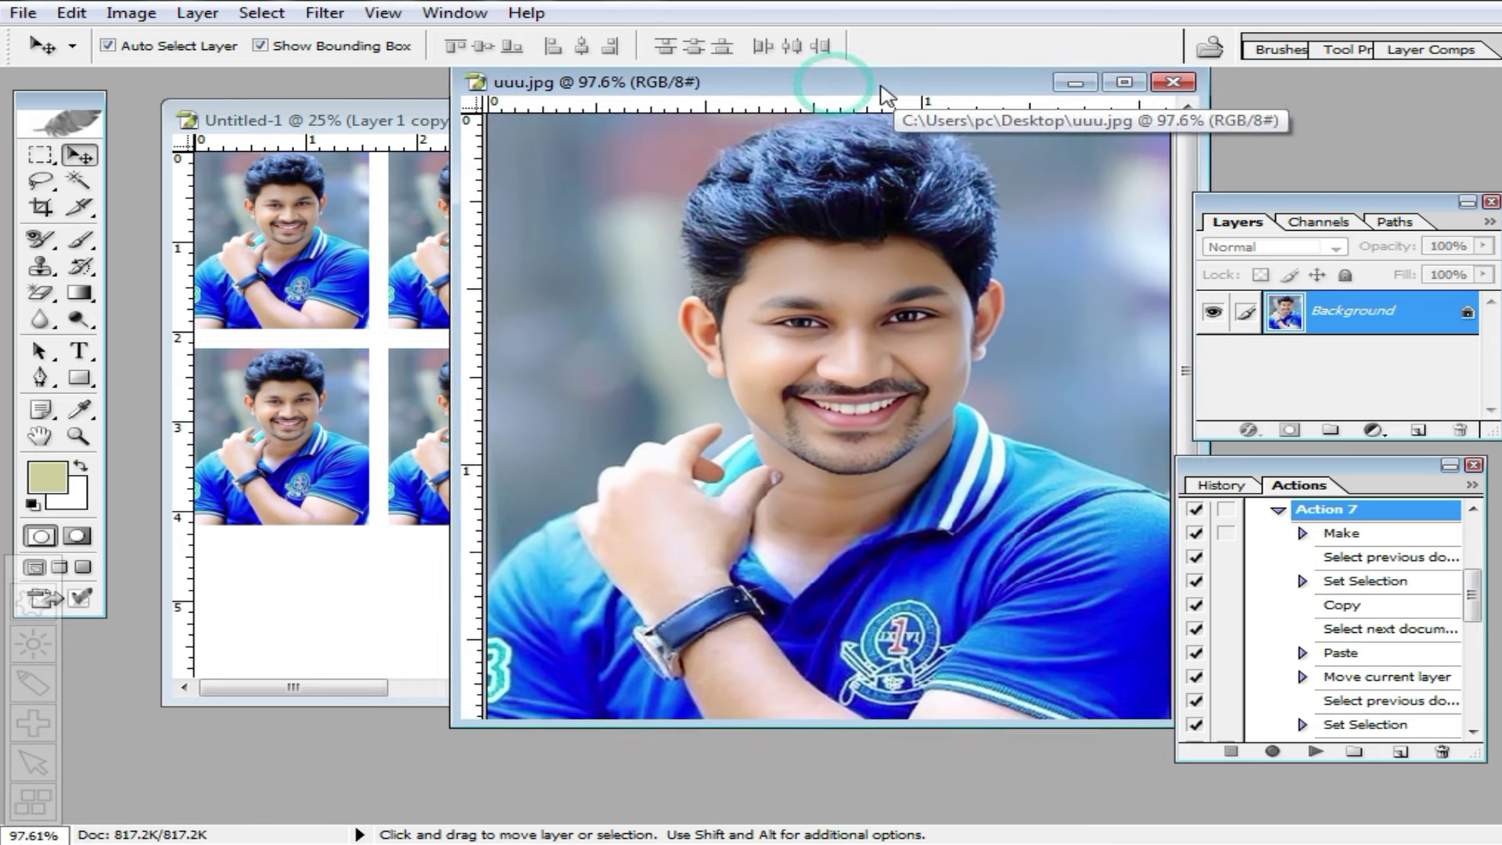